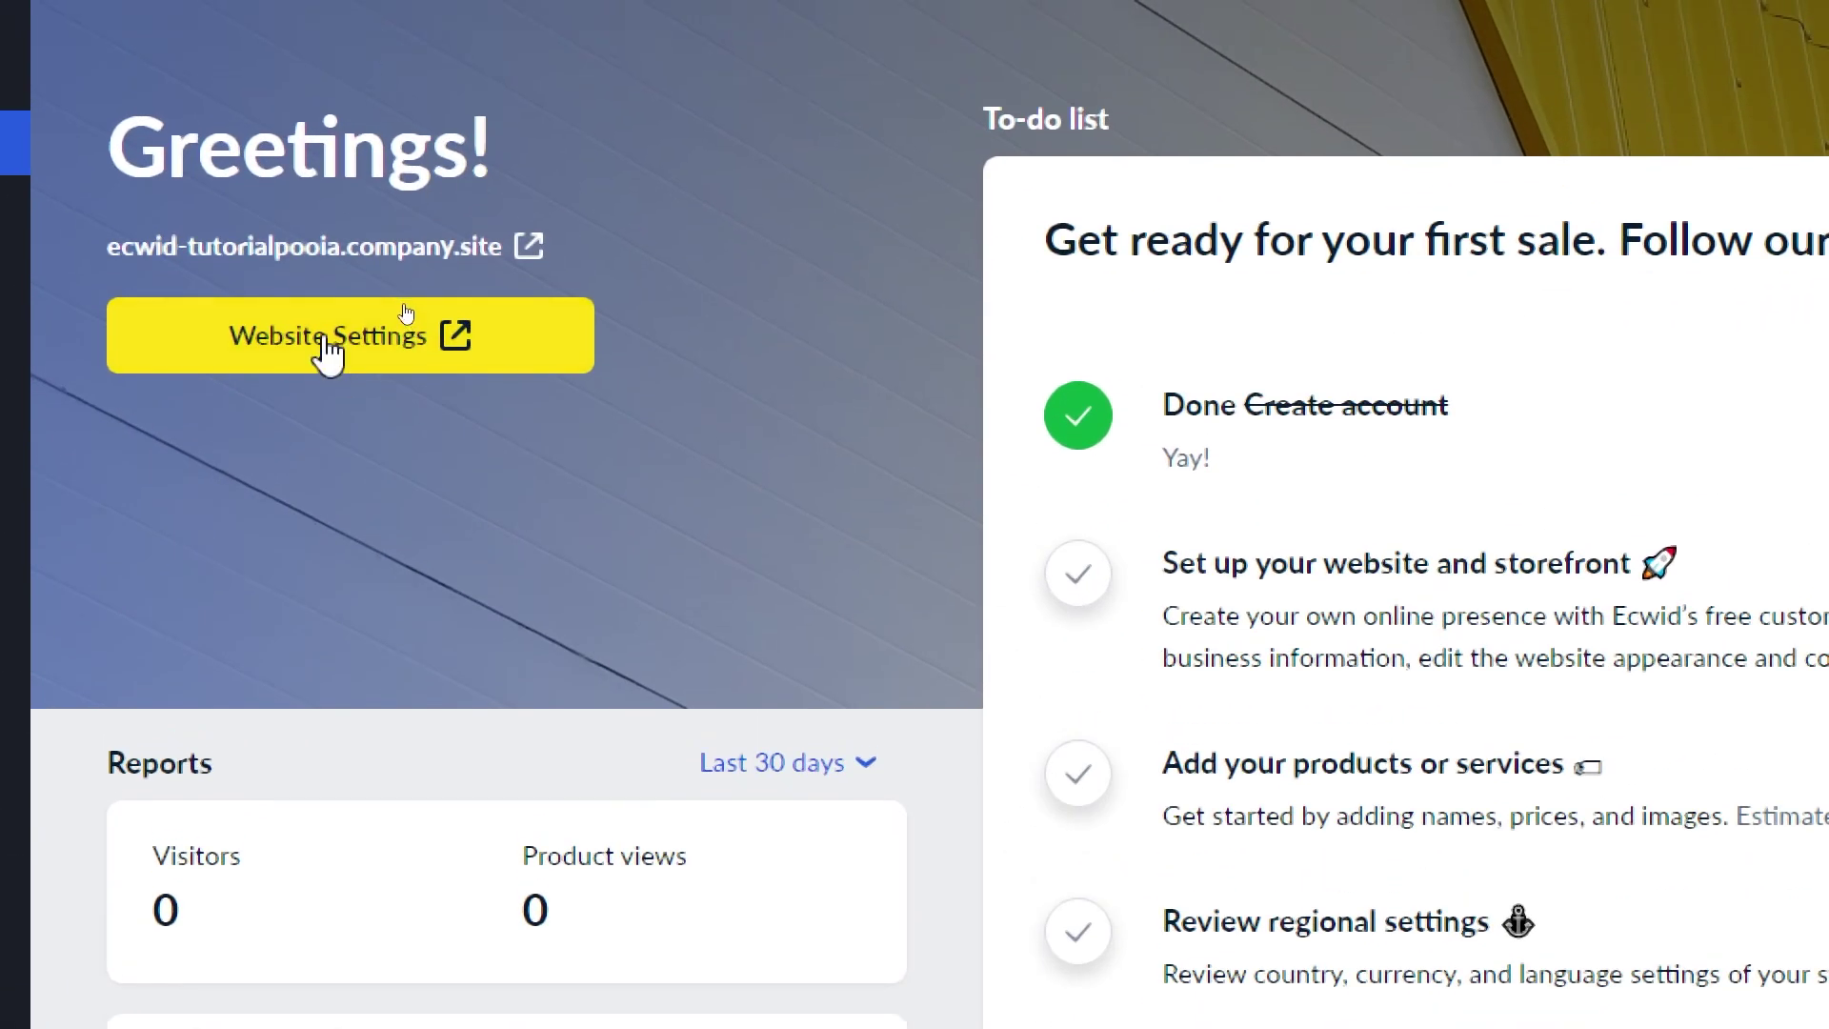
Step: Launch the store's site editor with the yellow Website Settings button on the dashboard
left_click(326, 339)
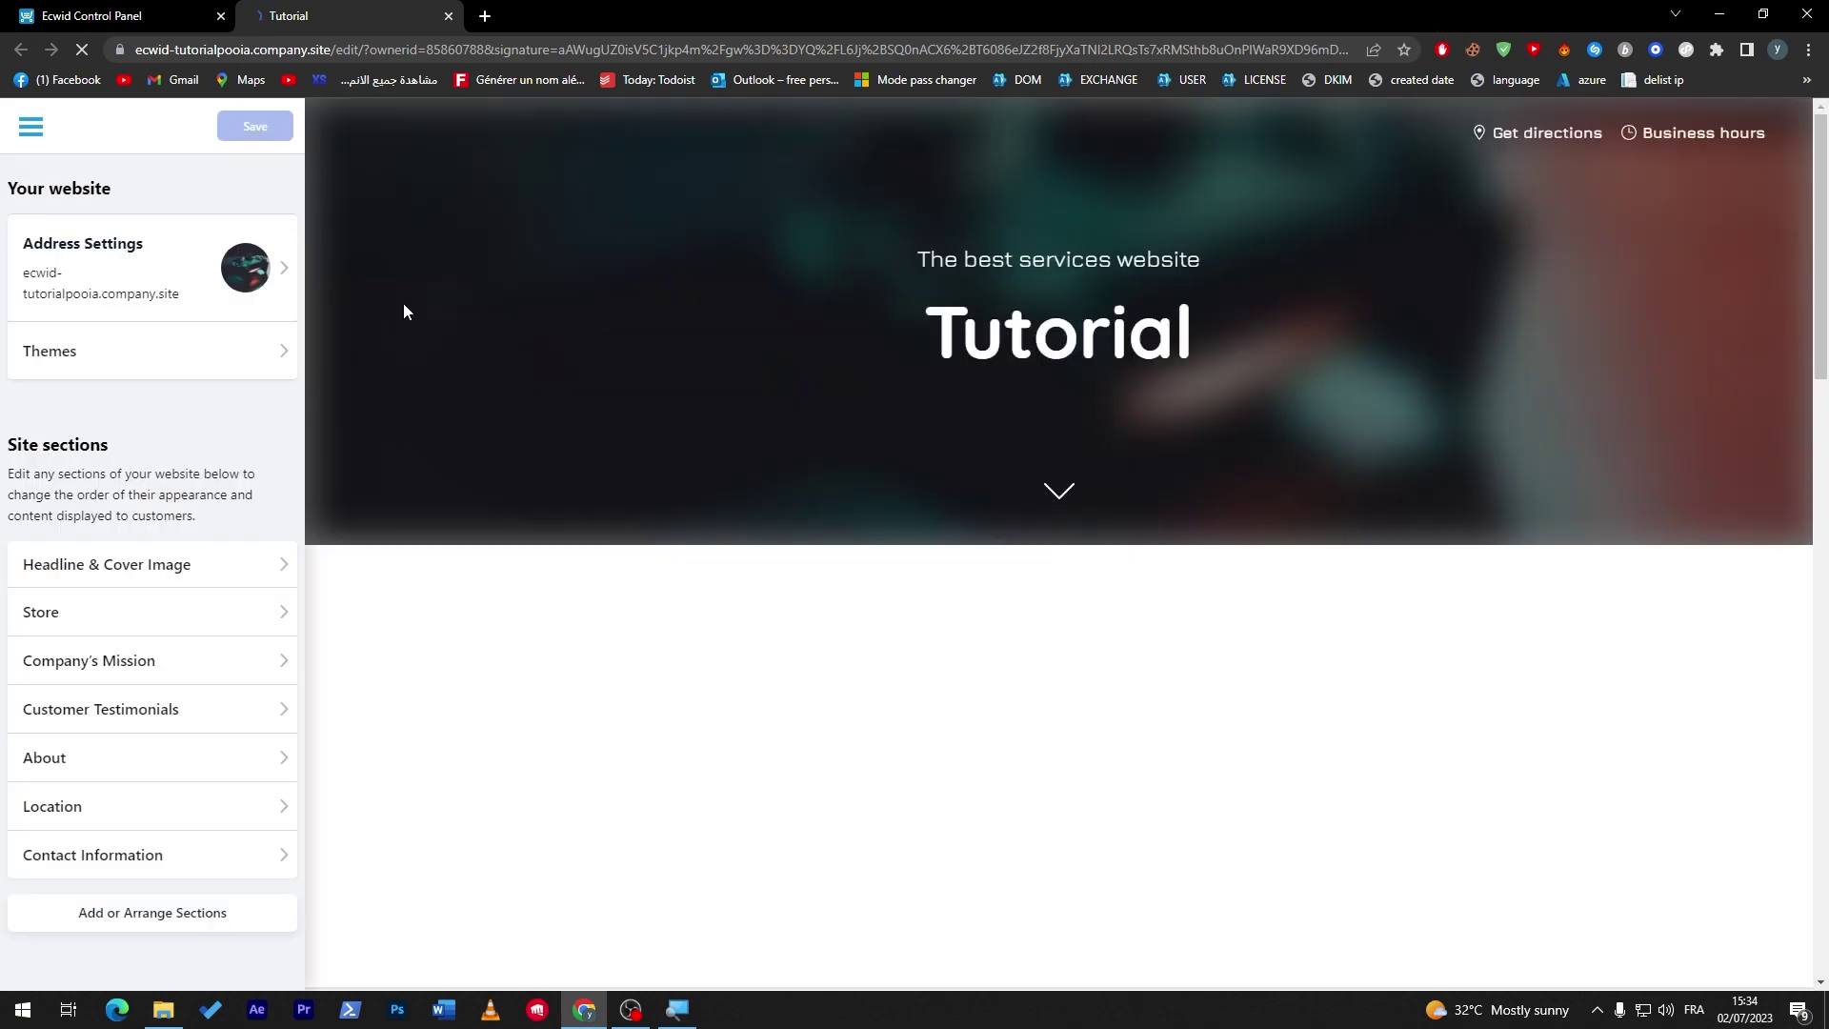
Step: Go to Store under Site sections and open the Product List & Categories appearance options
scroll(1625, 257, "down", 5)
scroll(1705, 278, "up", 2)
left_click_drag(1819, 272, 1820, 338)
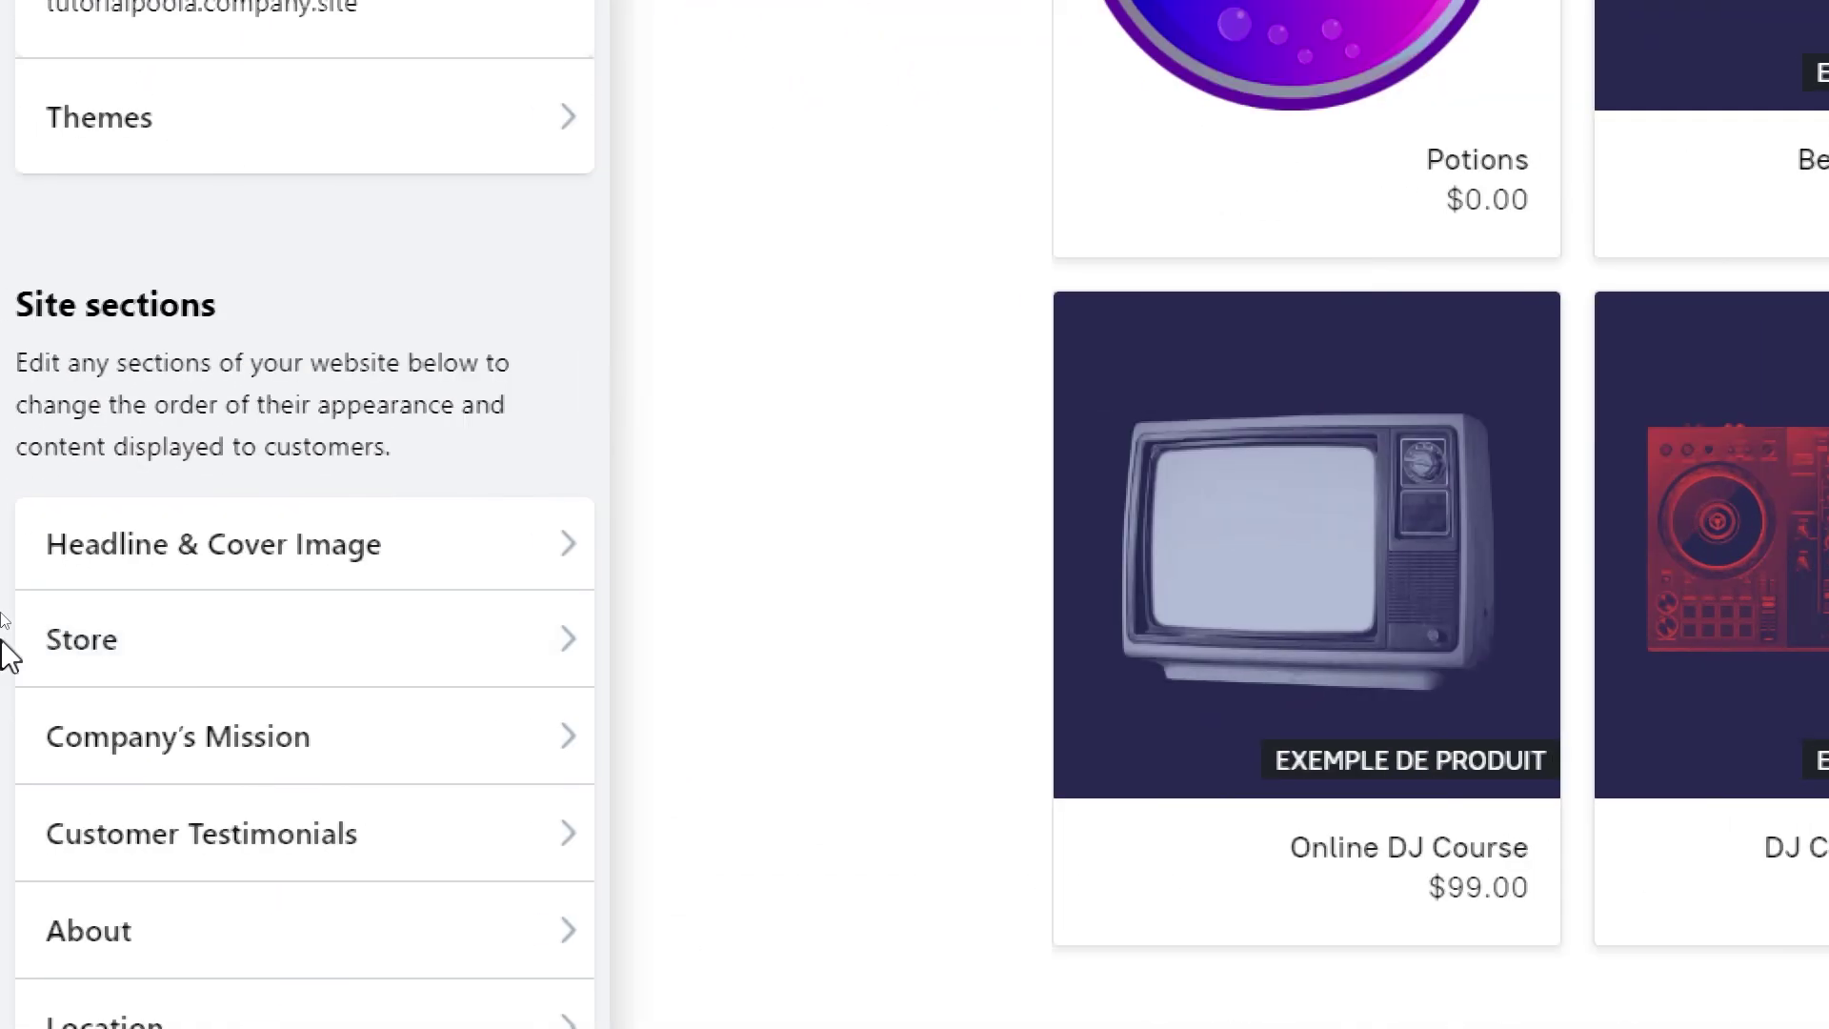
left_click(21, 620)
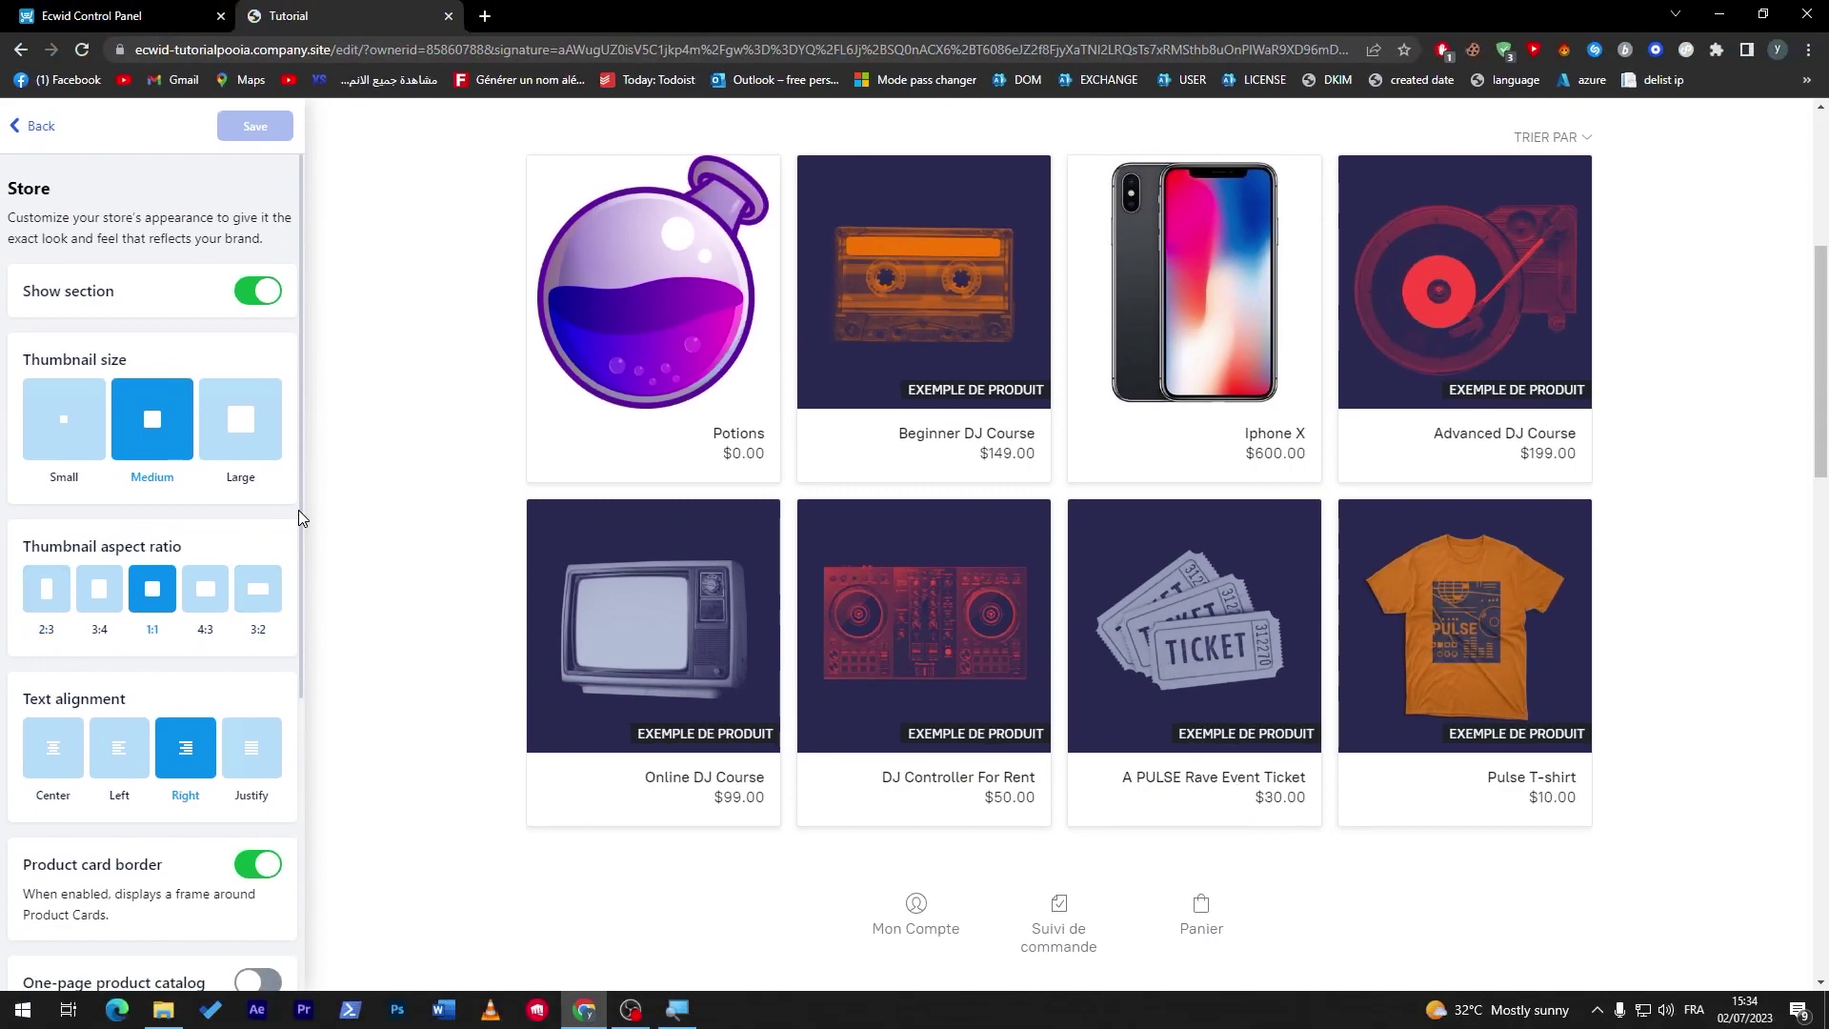
left_click_drag(299, 512, 314, 811)
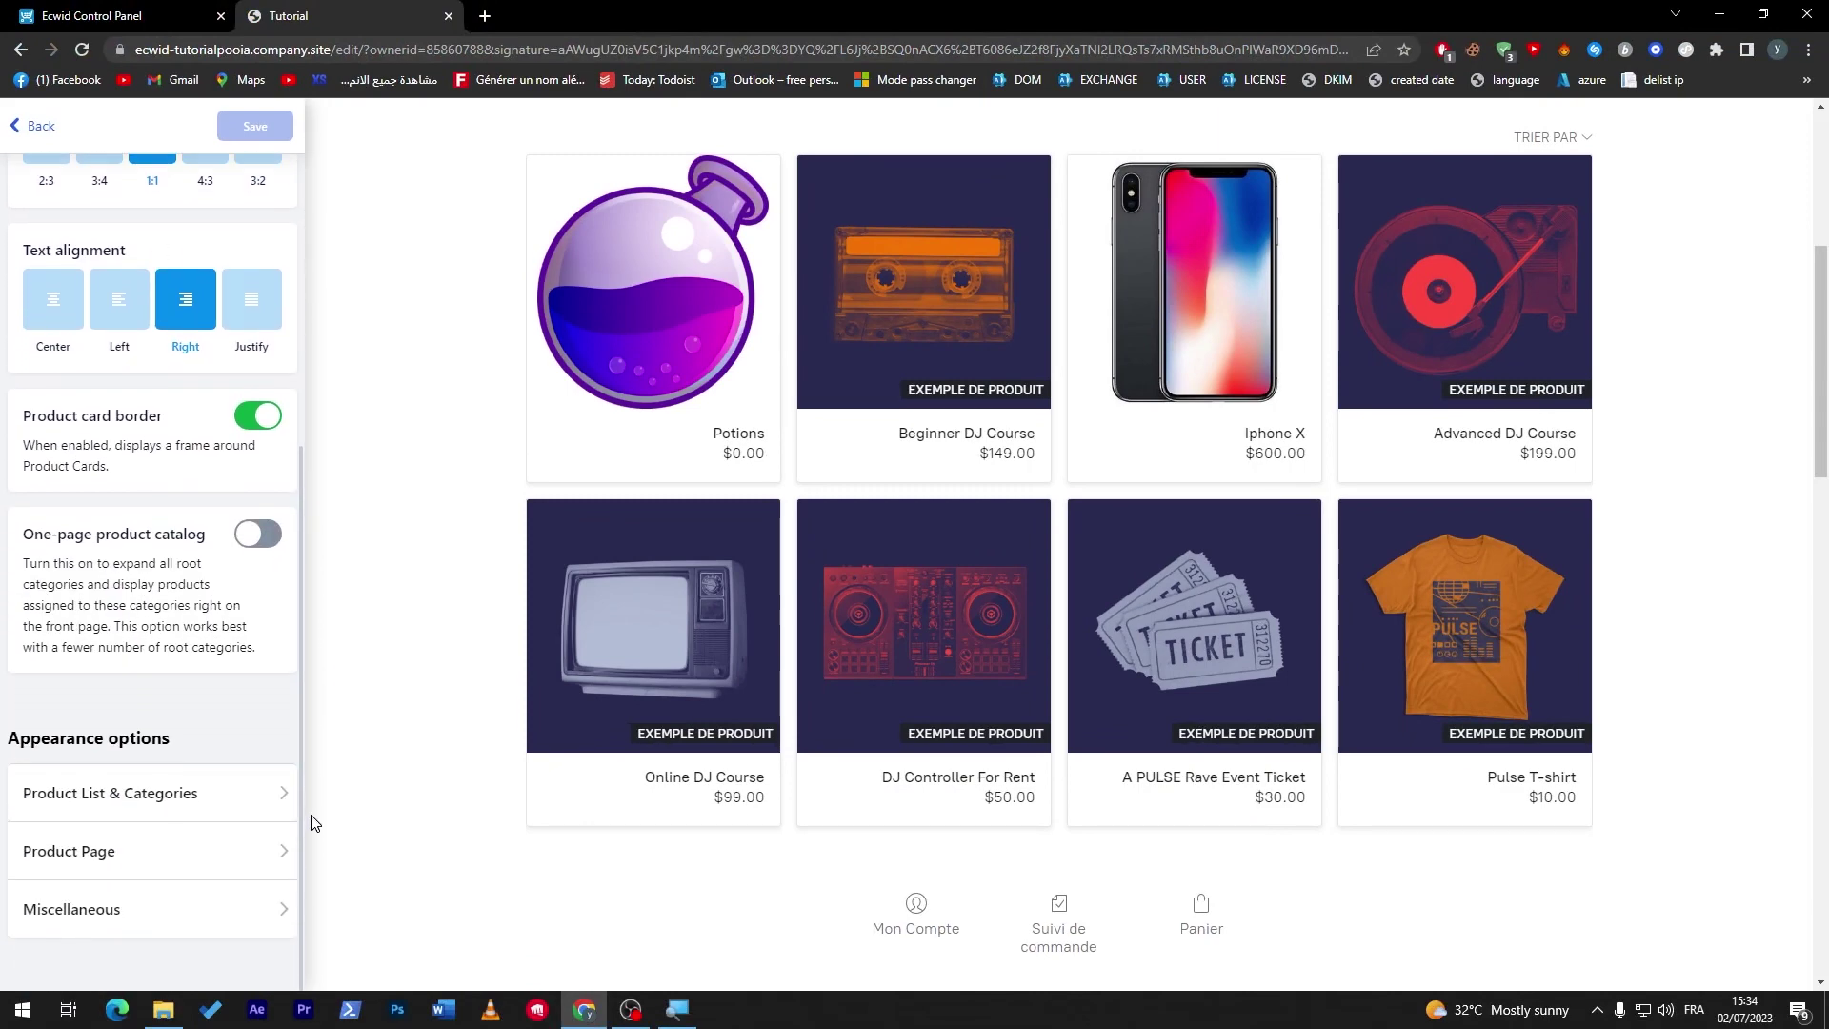
left_click_drag(142, 792, 8, 739)
triple_click(137, 735)
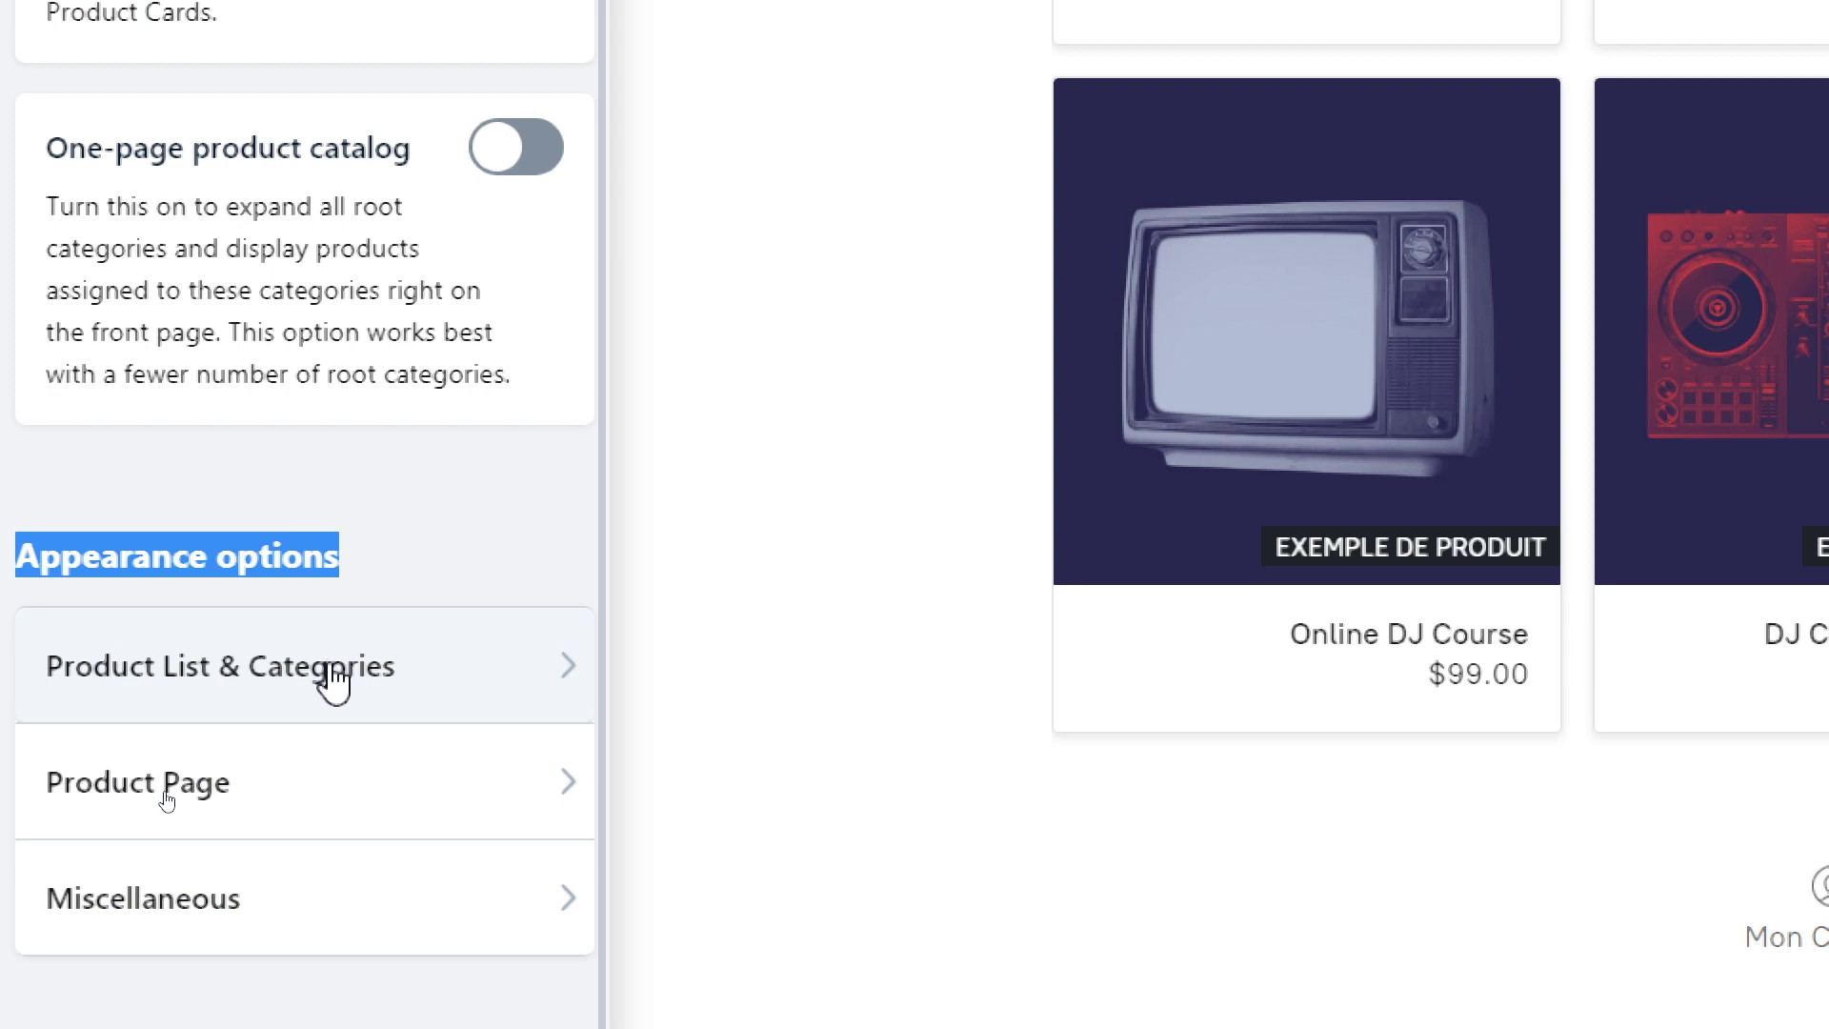
left_click(333, 666)
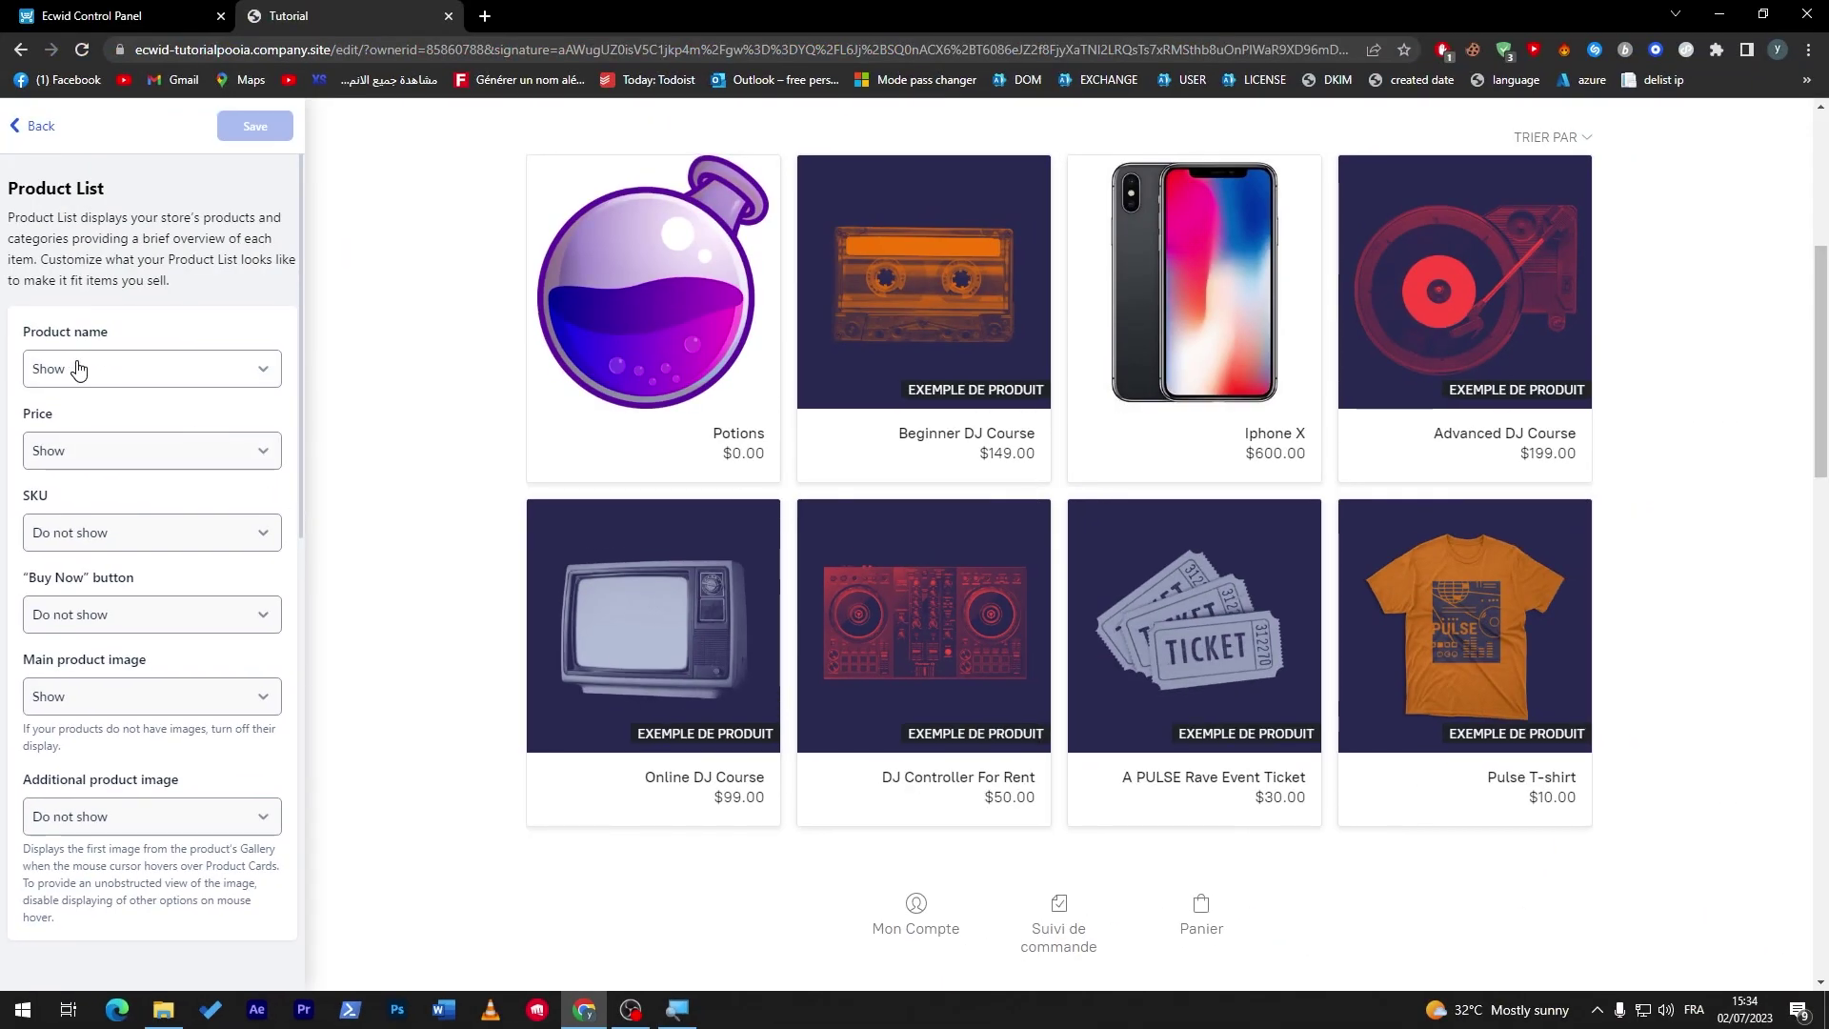
Step: Set both the Product name and Price dropdowns to 'Show on mouse hover'
left_click(77, 370)
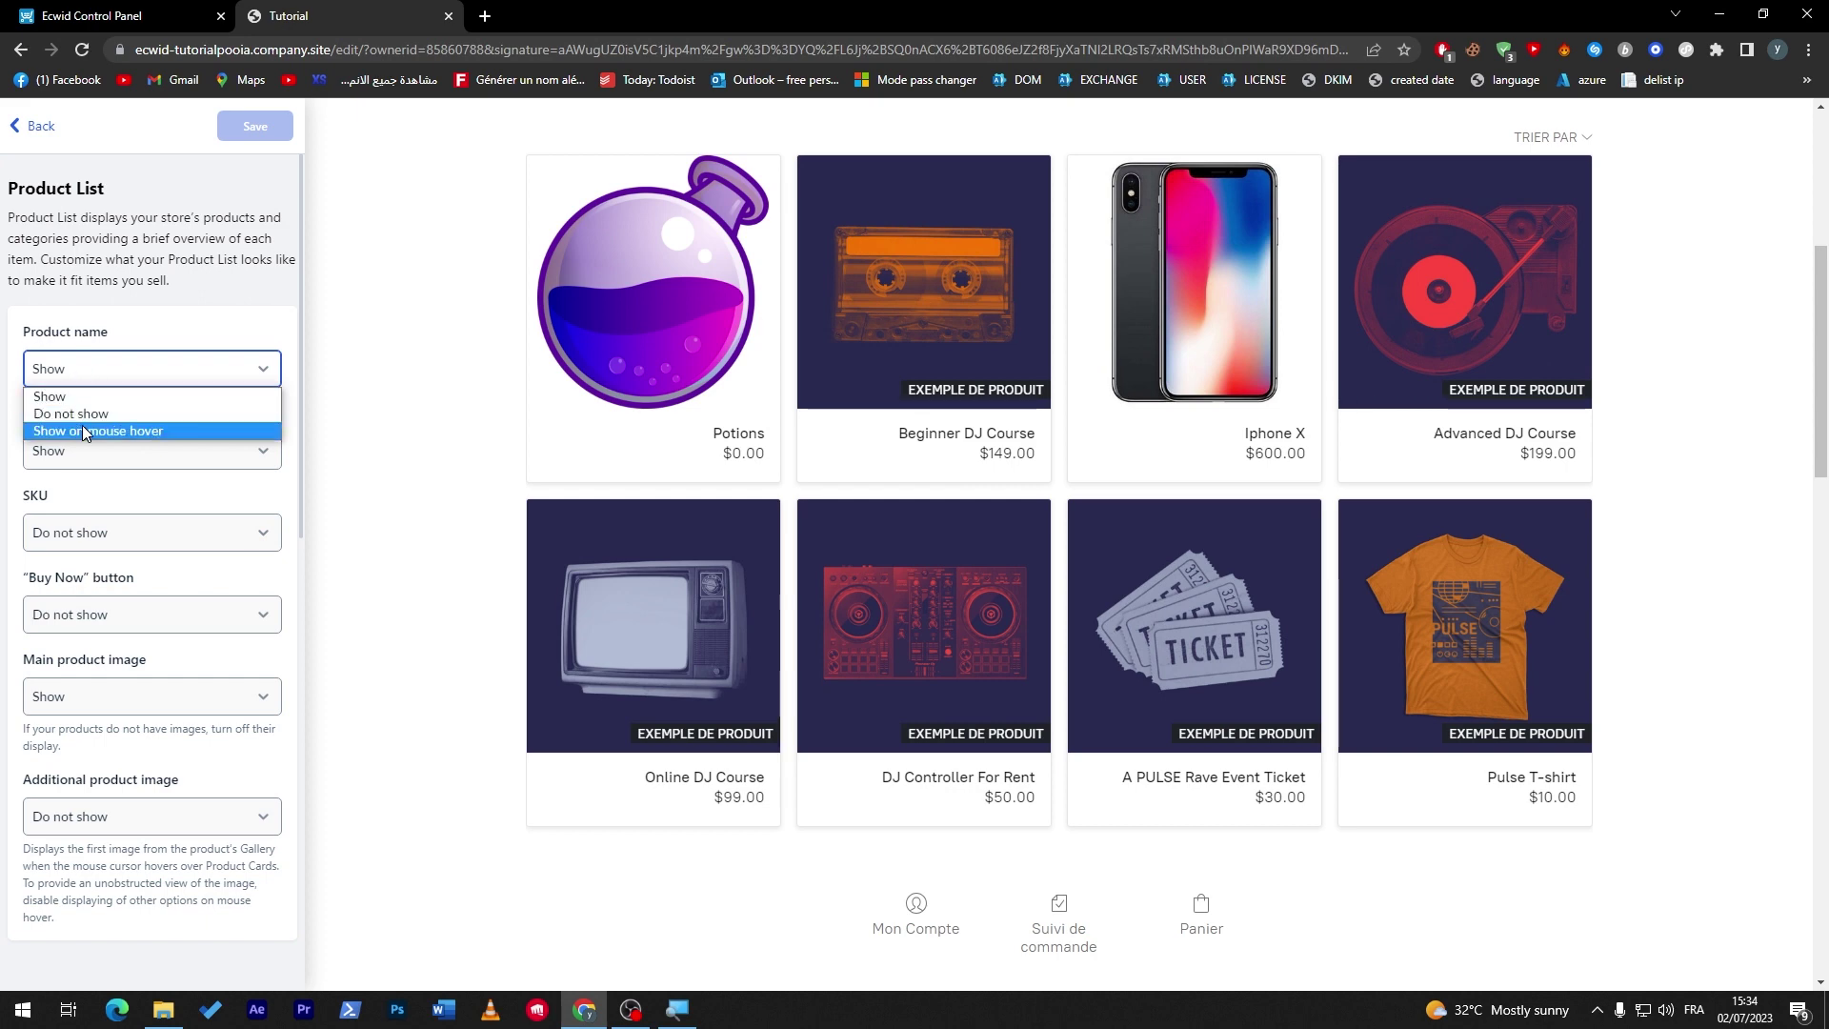
left_click(127, 488)
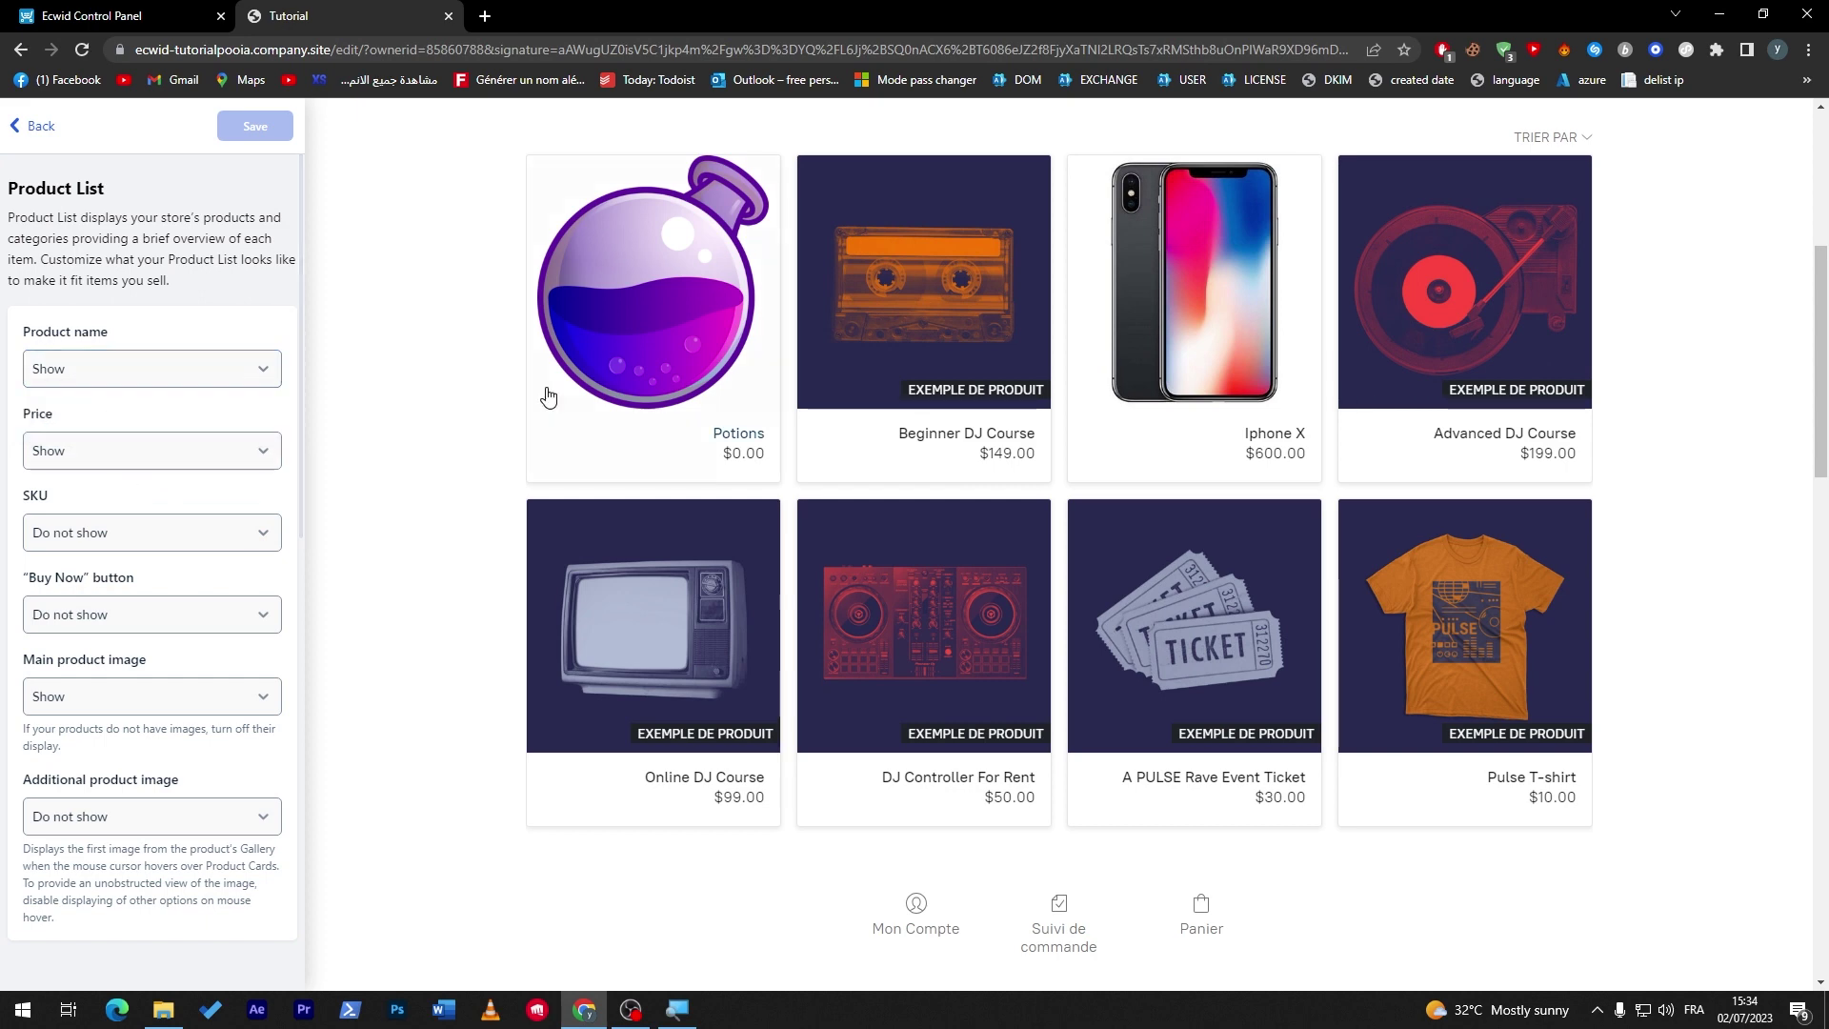
left_click(124, 369)
left_click(103, 430)
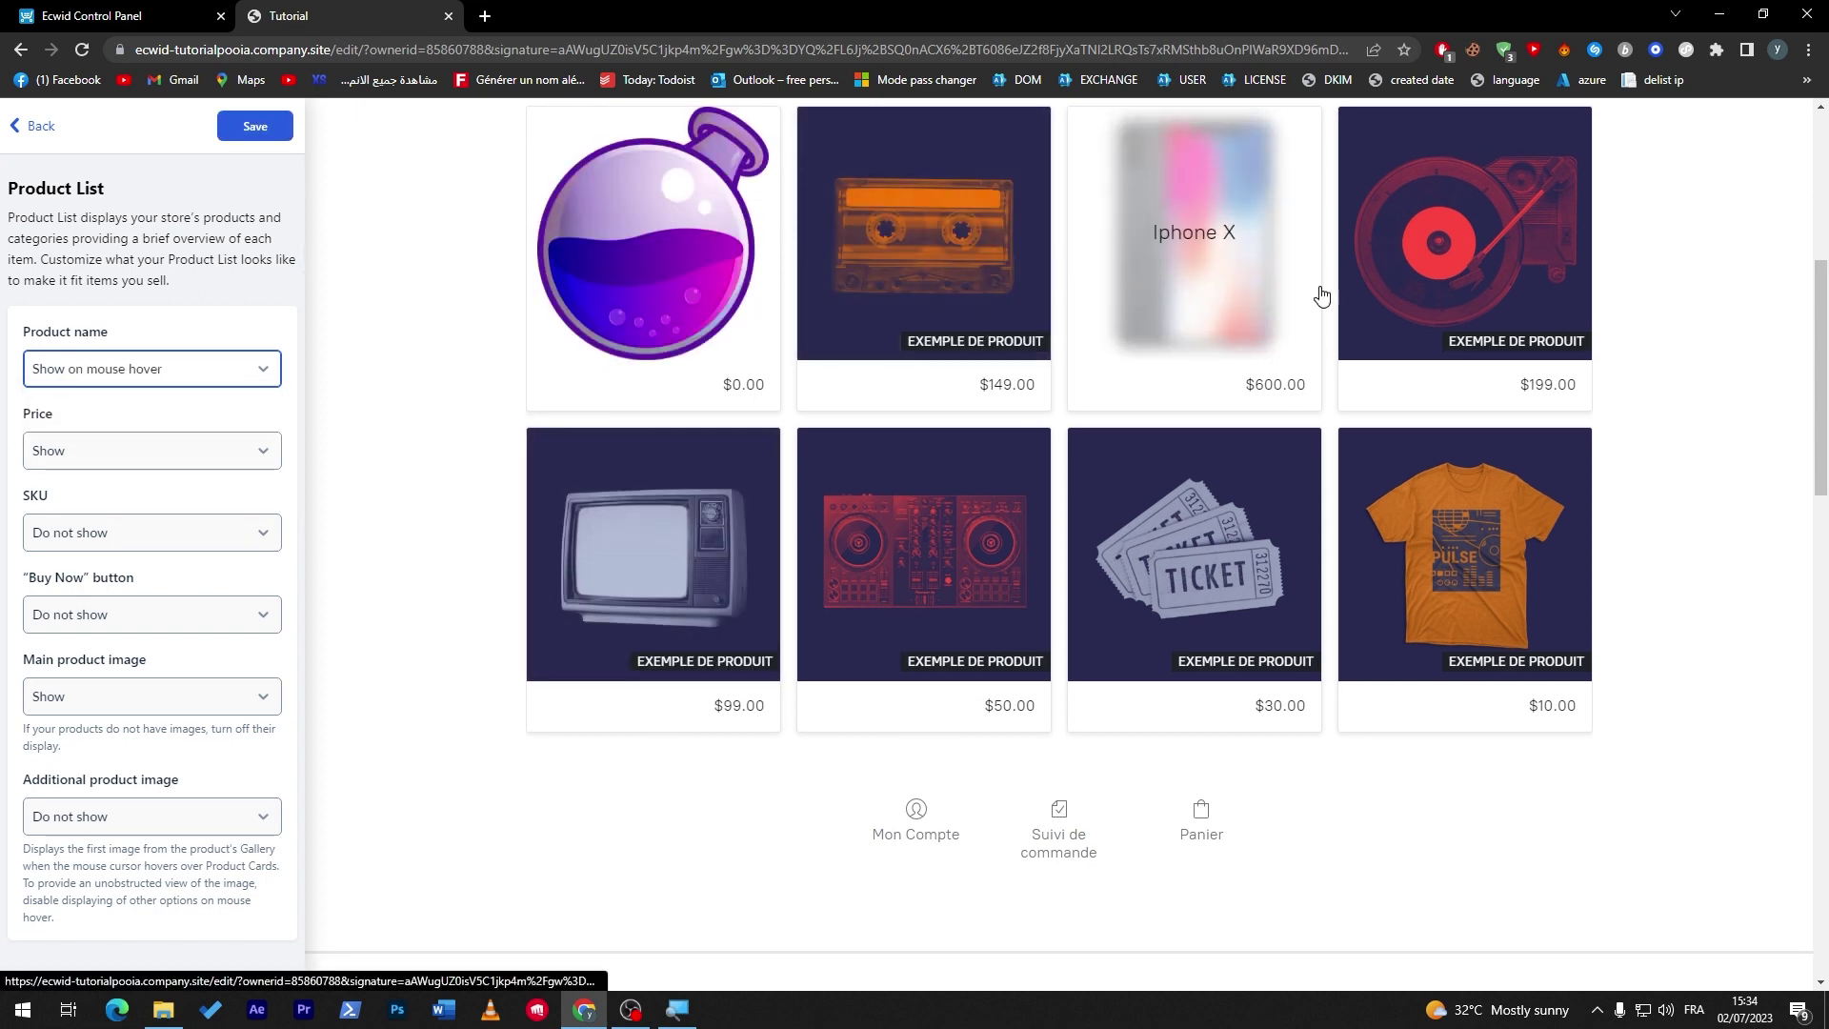
left_click(116, 371)
left_click(114, 412)
left_click(155, 362)
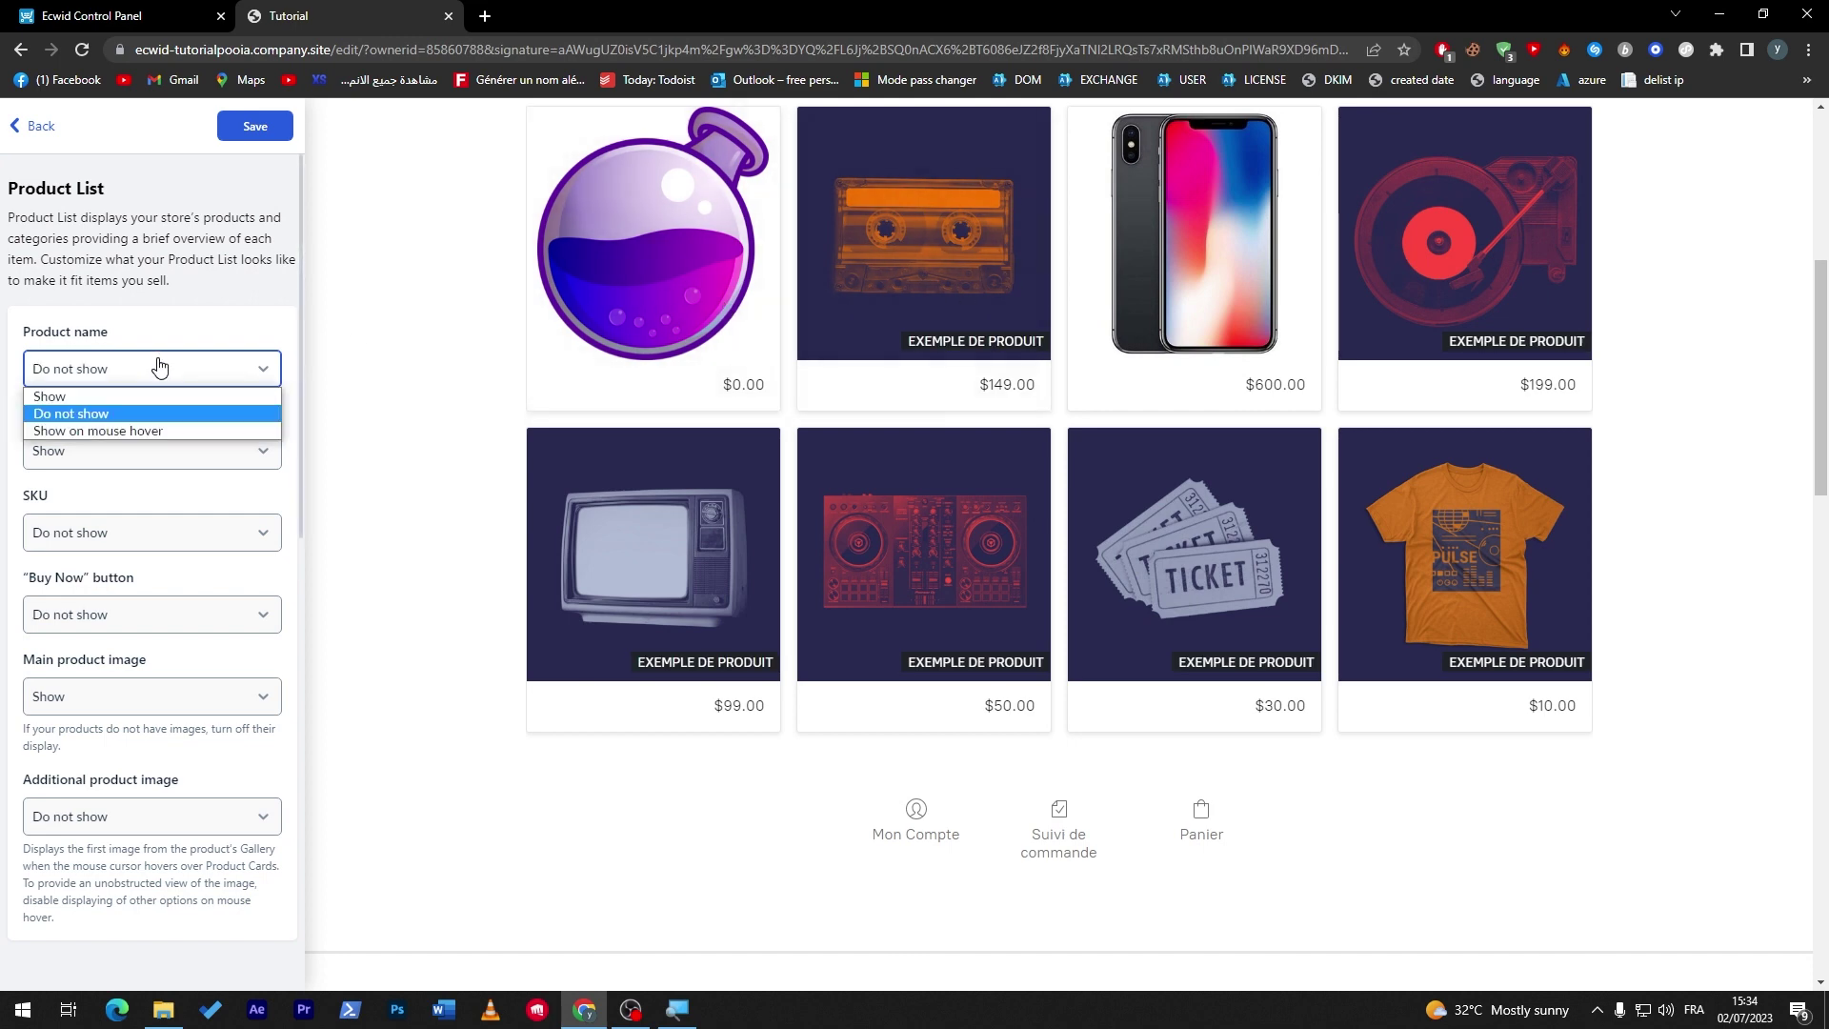
left_click(123, 394)
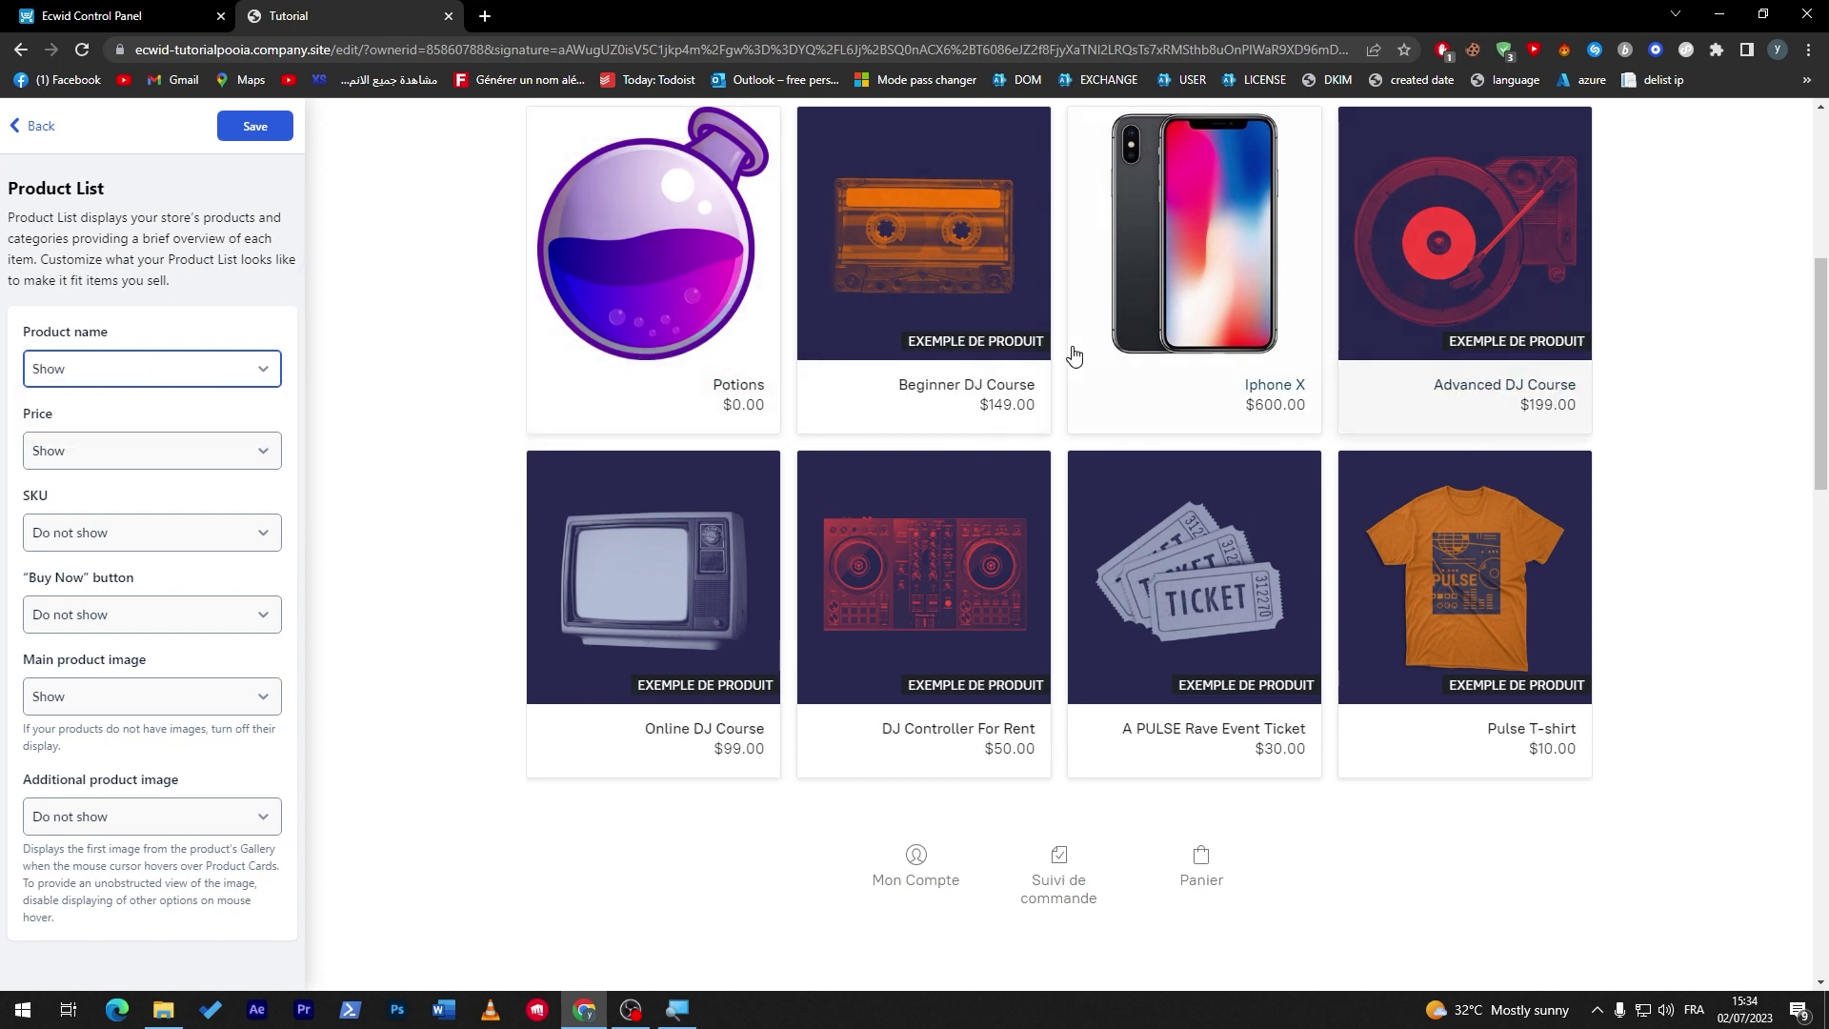
left_click(111, 373)
left_click(85, 433)
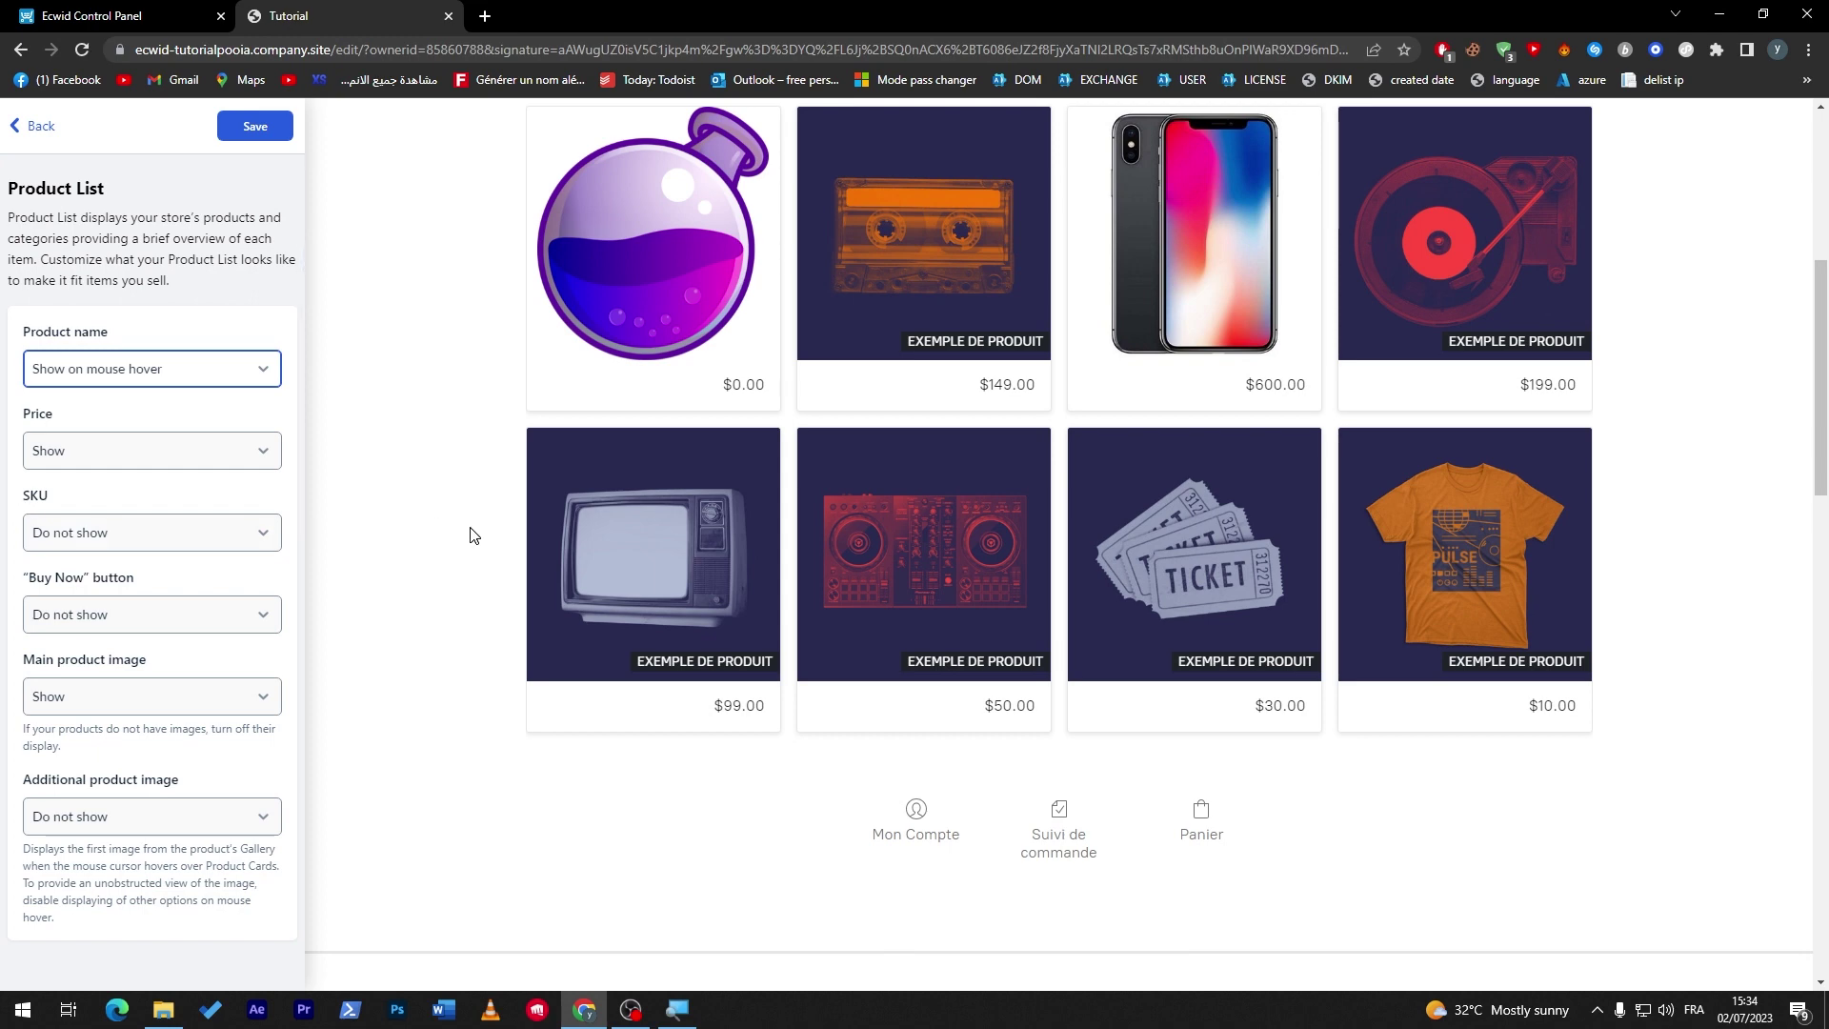
left_click(143, 450)
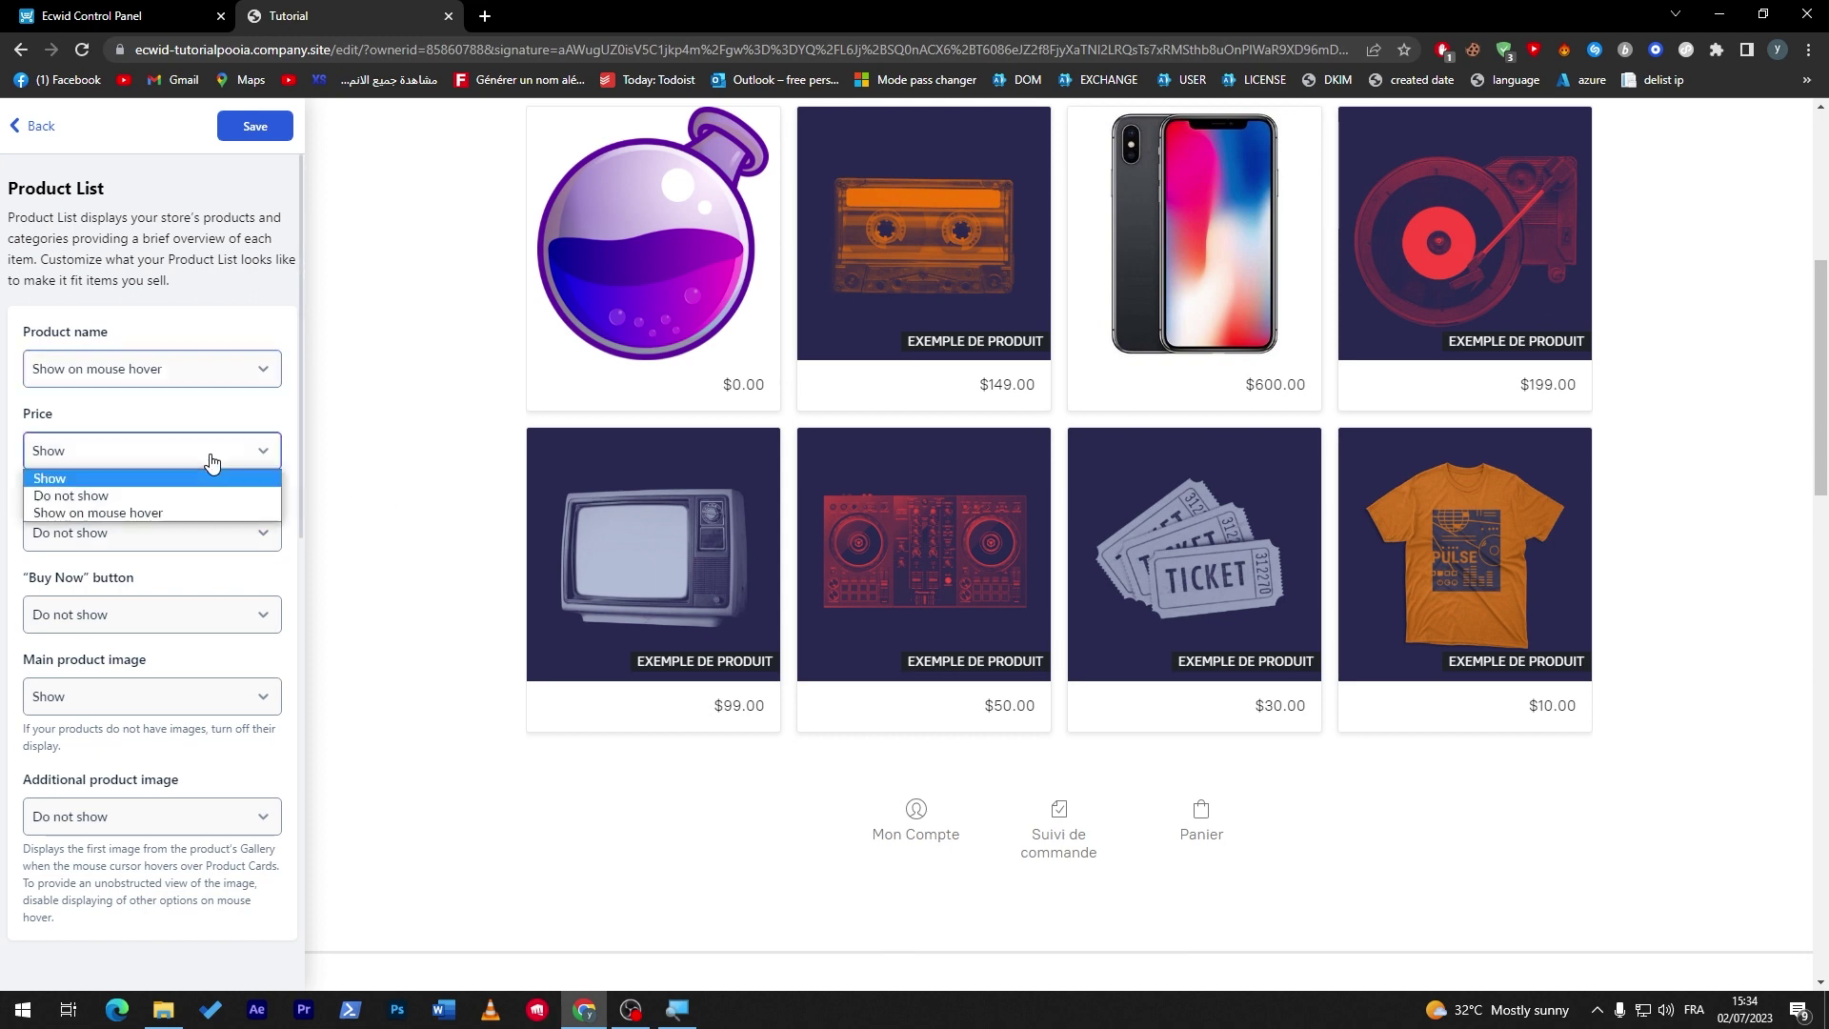
left_click(78, 510)
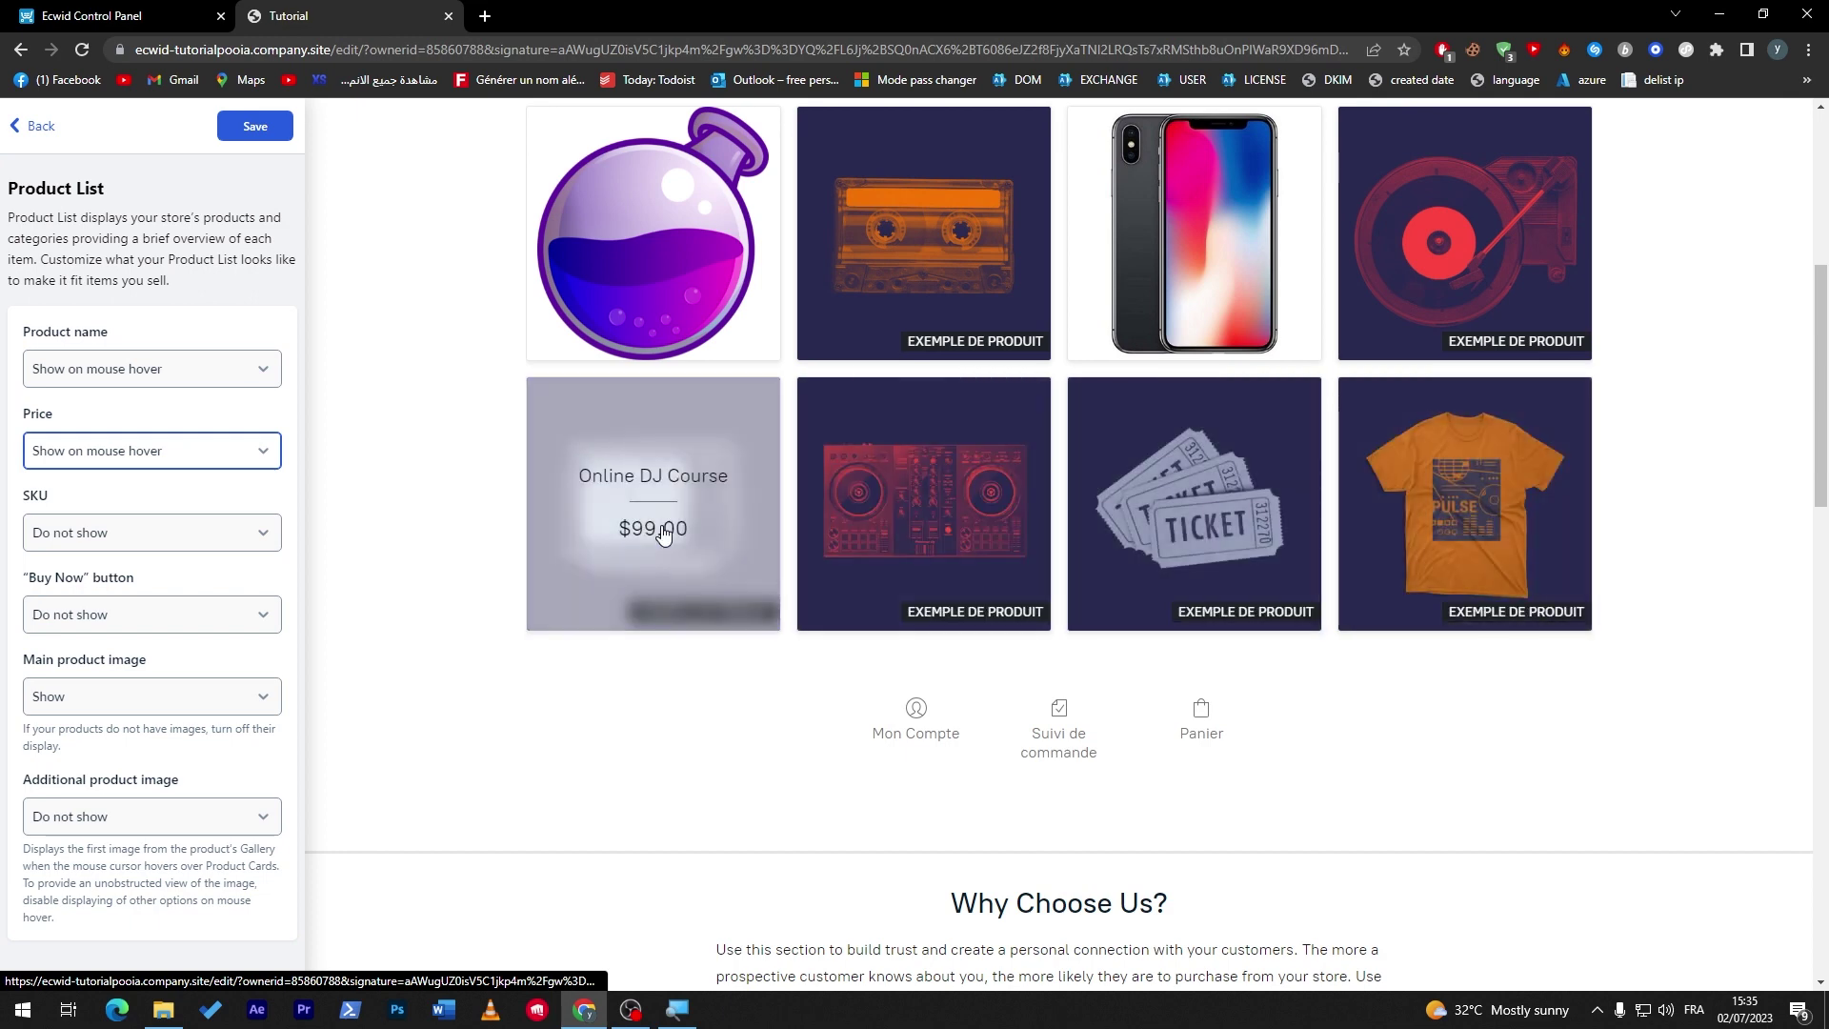
Step: Leave the SKU display set to 'Do not show' on product cards
left_click(144, 543)
left_click(67, 593)
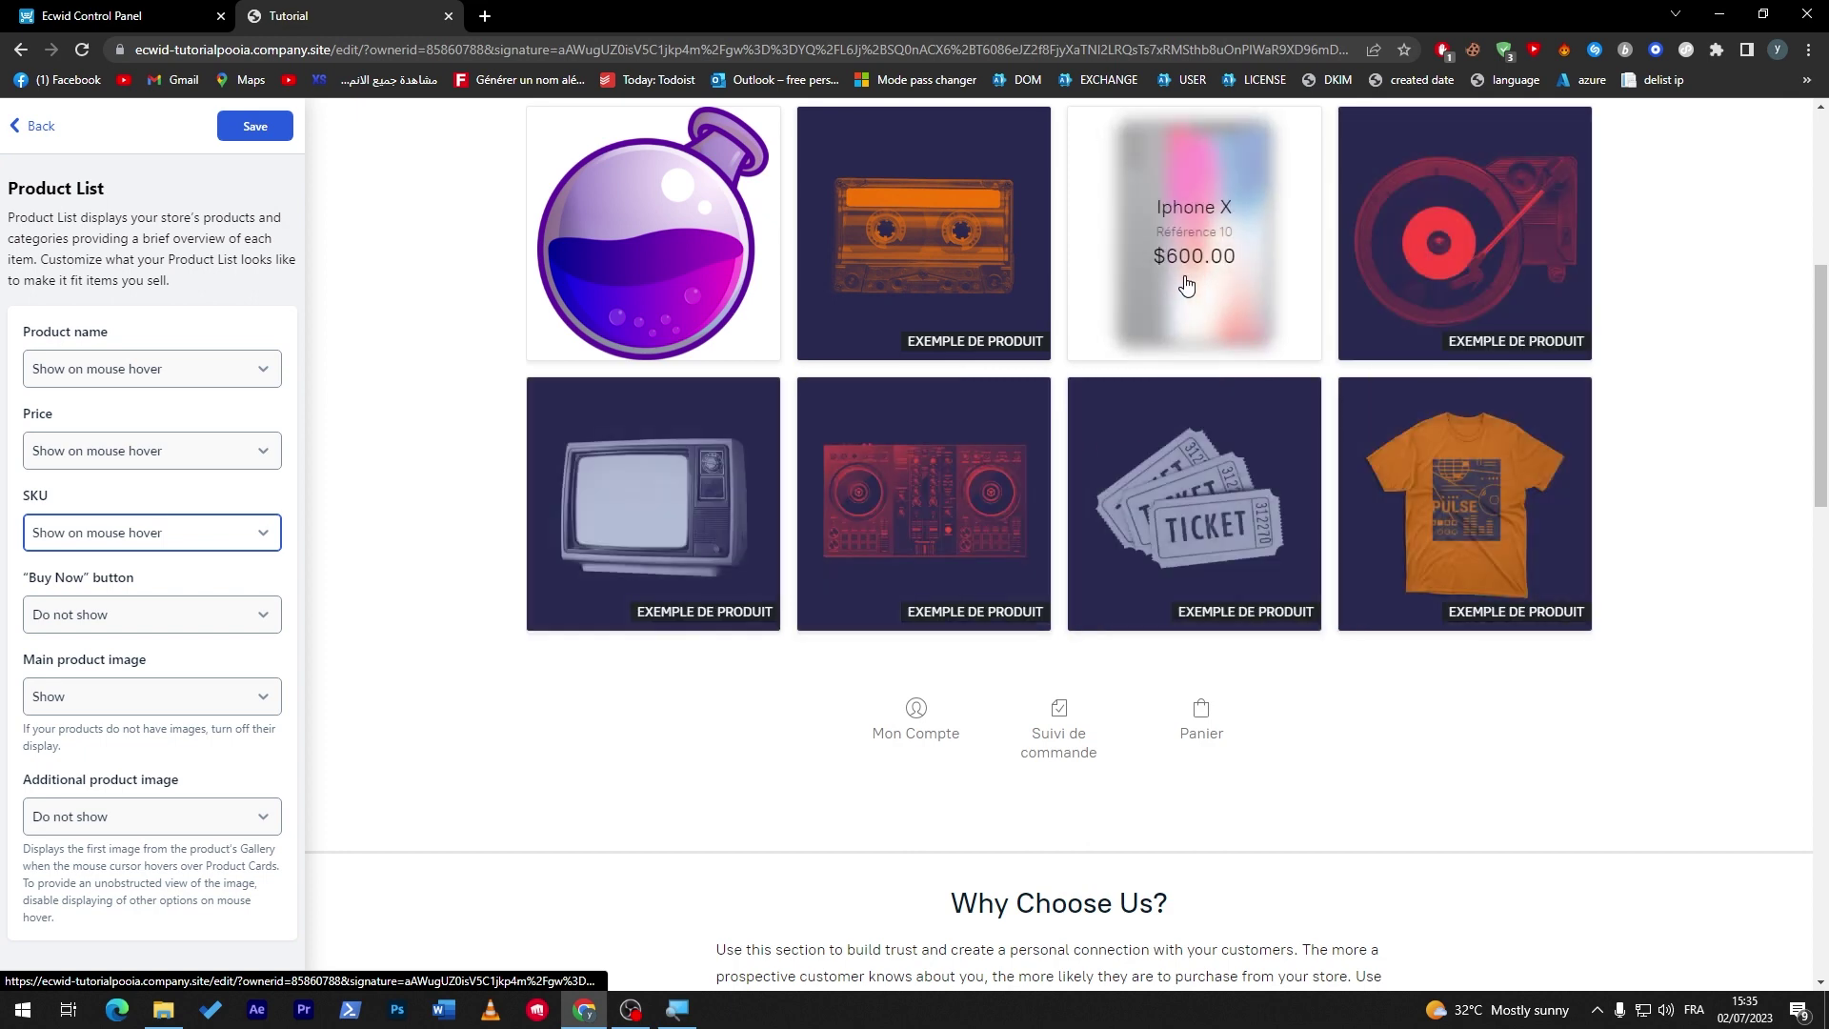
left_click(144, 549)
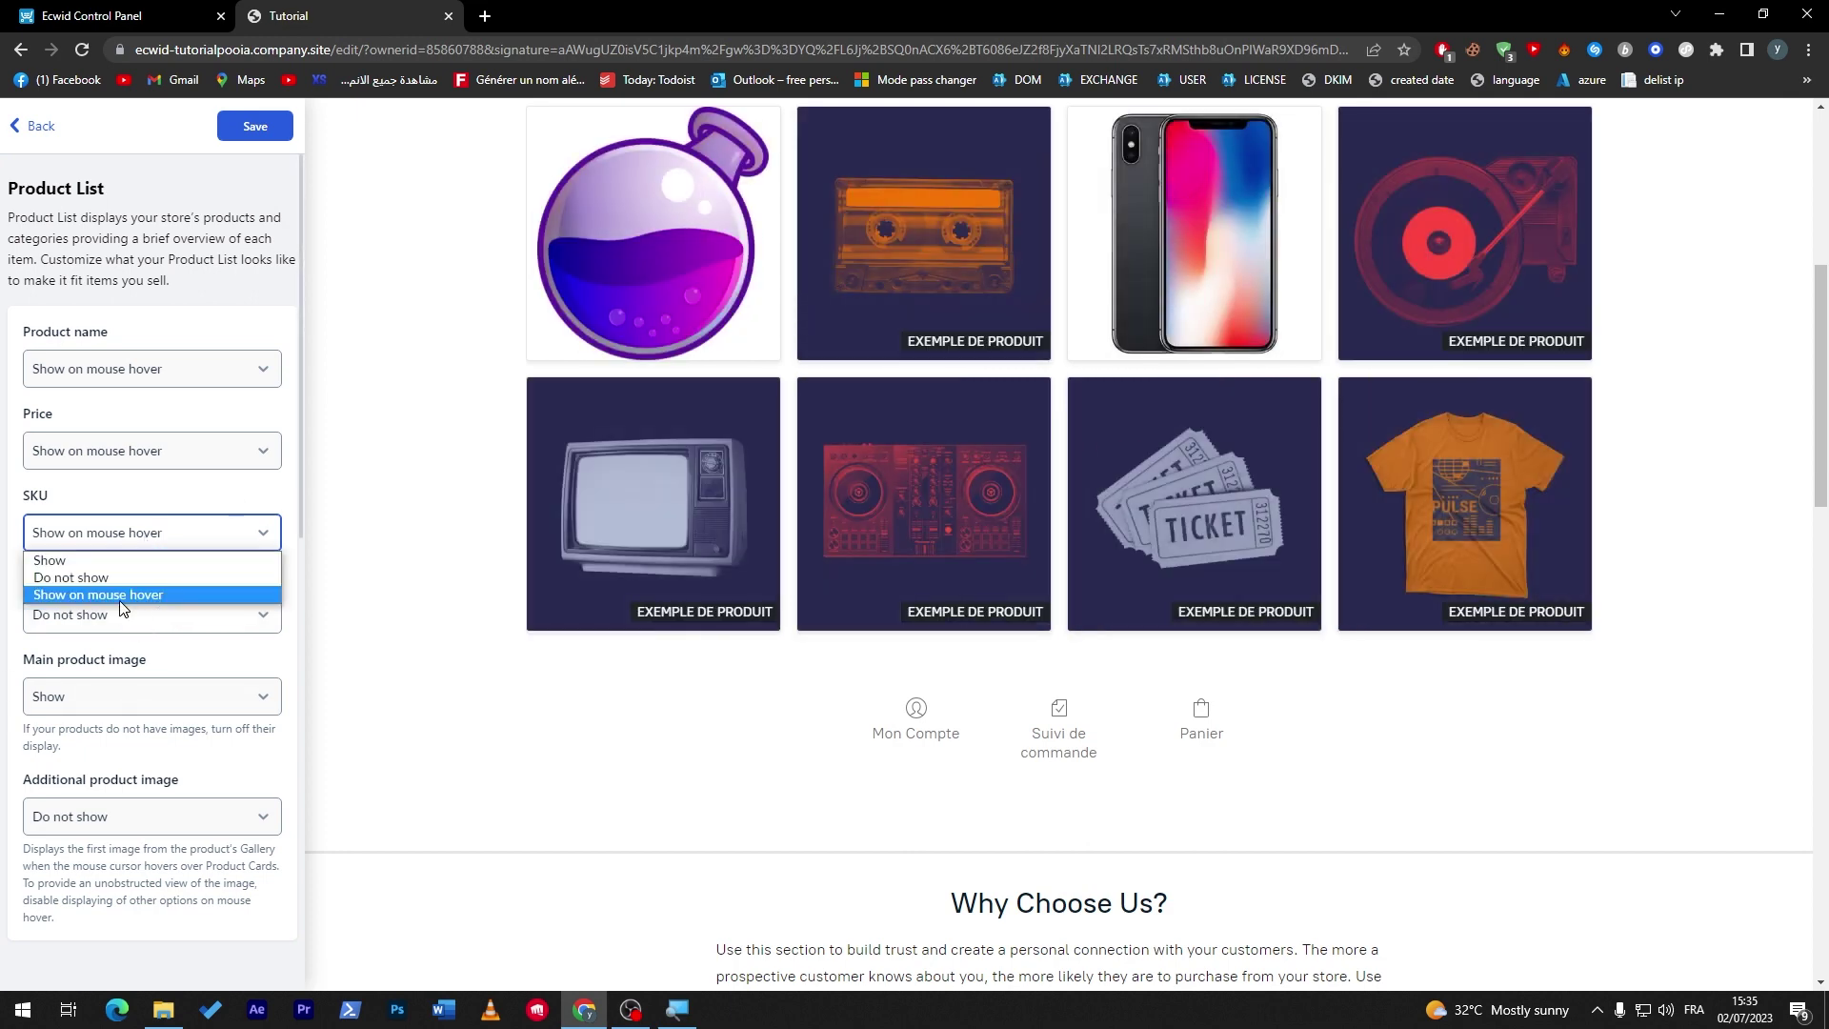
left_click(93, 583)
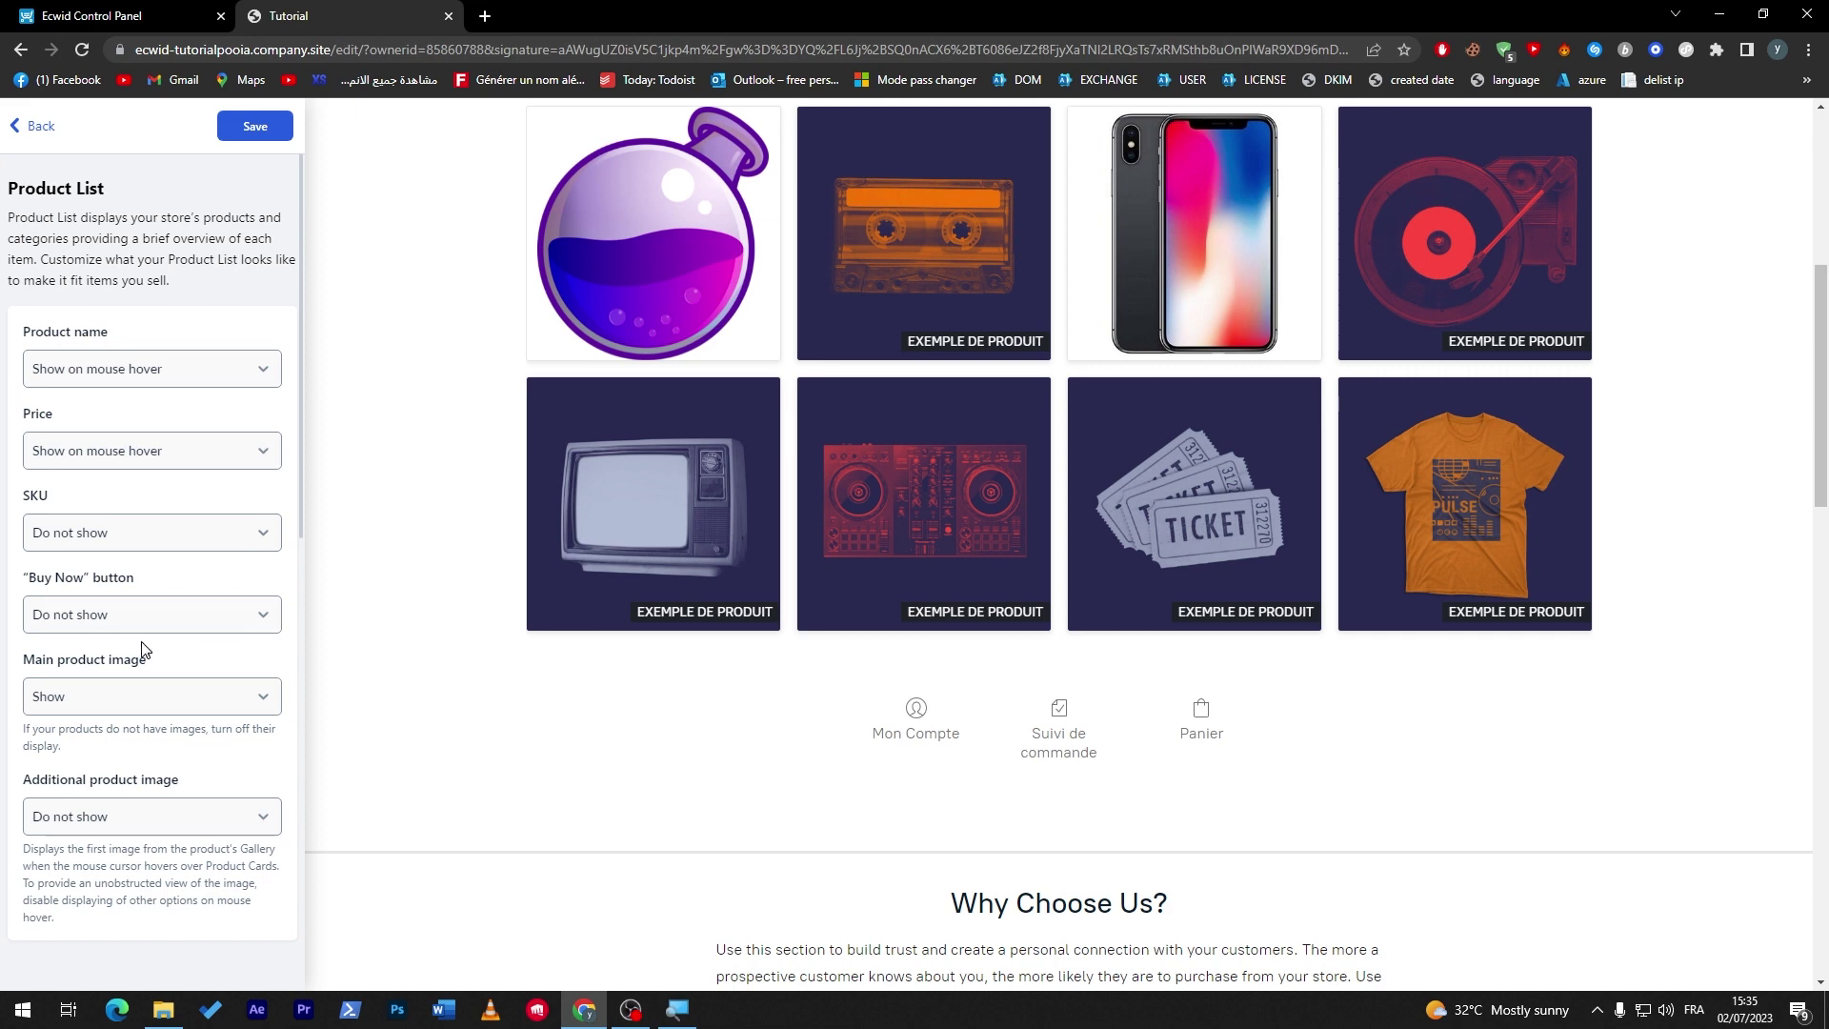
Step: Set the Buy Now button to 'Show on mouse hover'
left_click(130, 616)
left_click(102, 635)
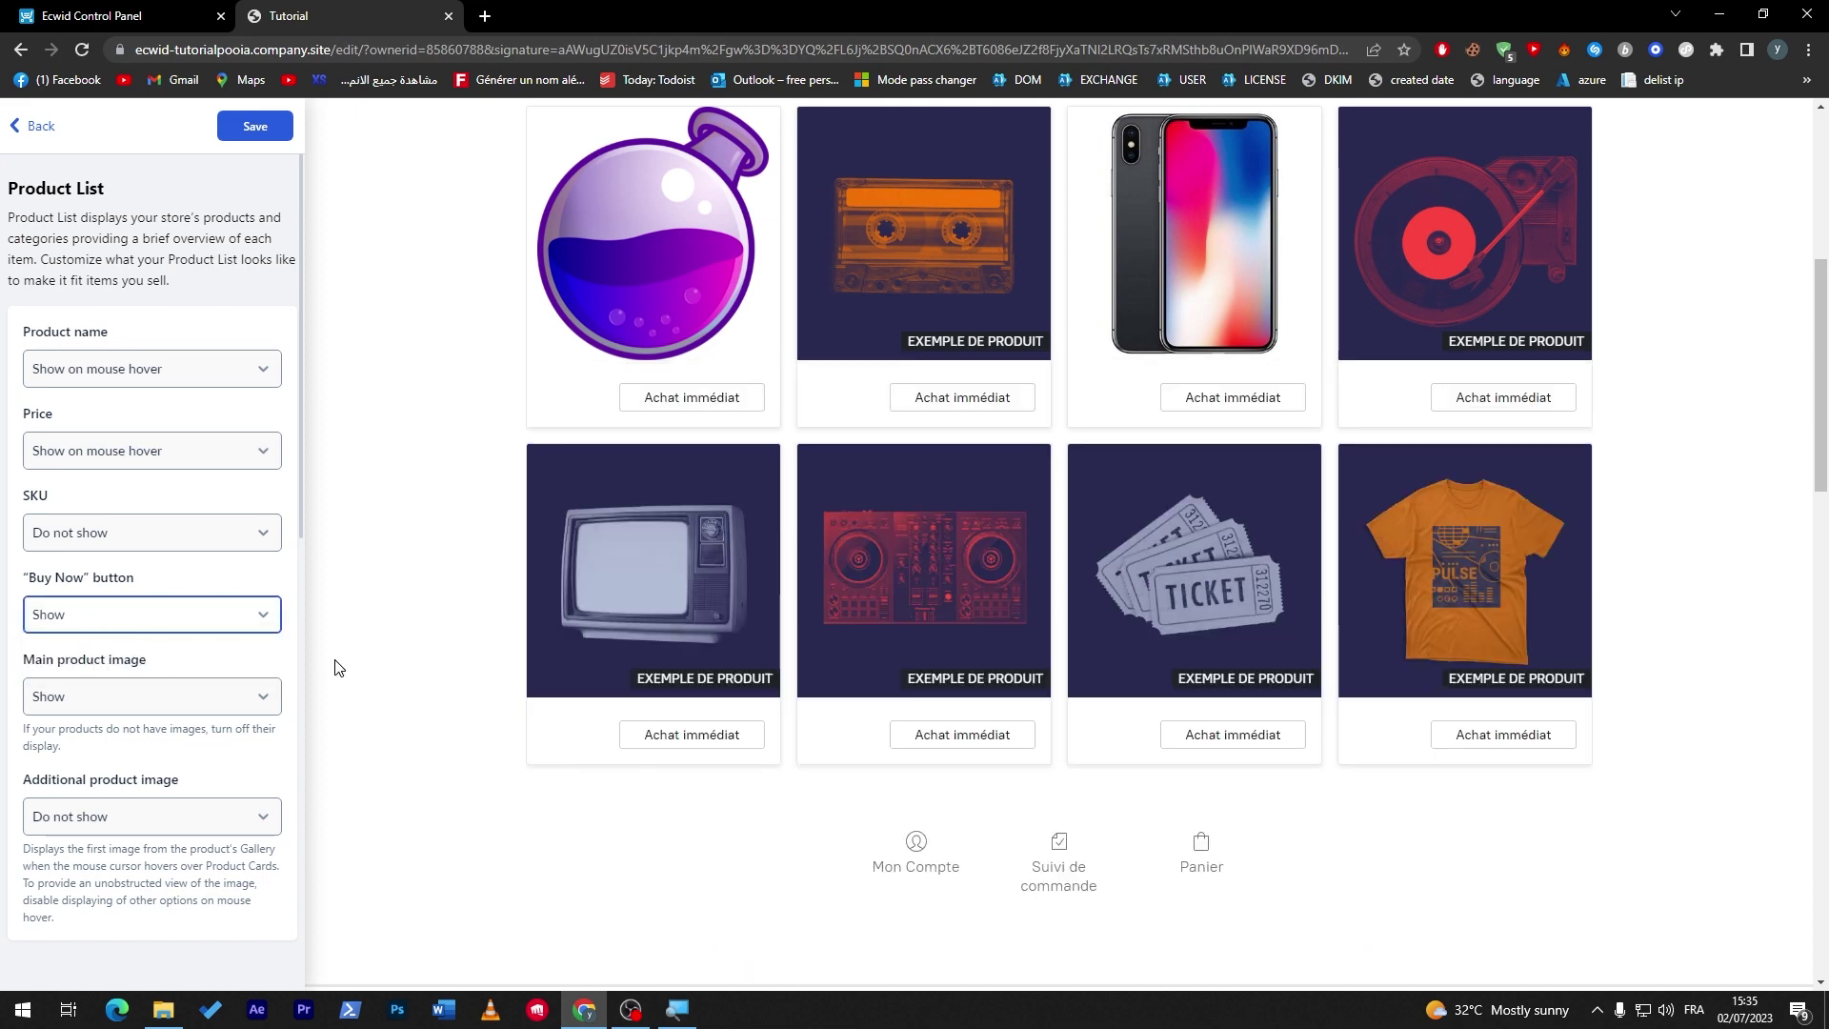
left_click(142, 621)
left_click(117, 676)
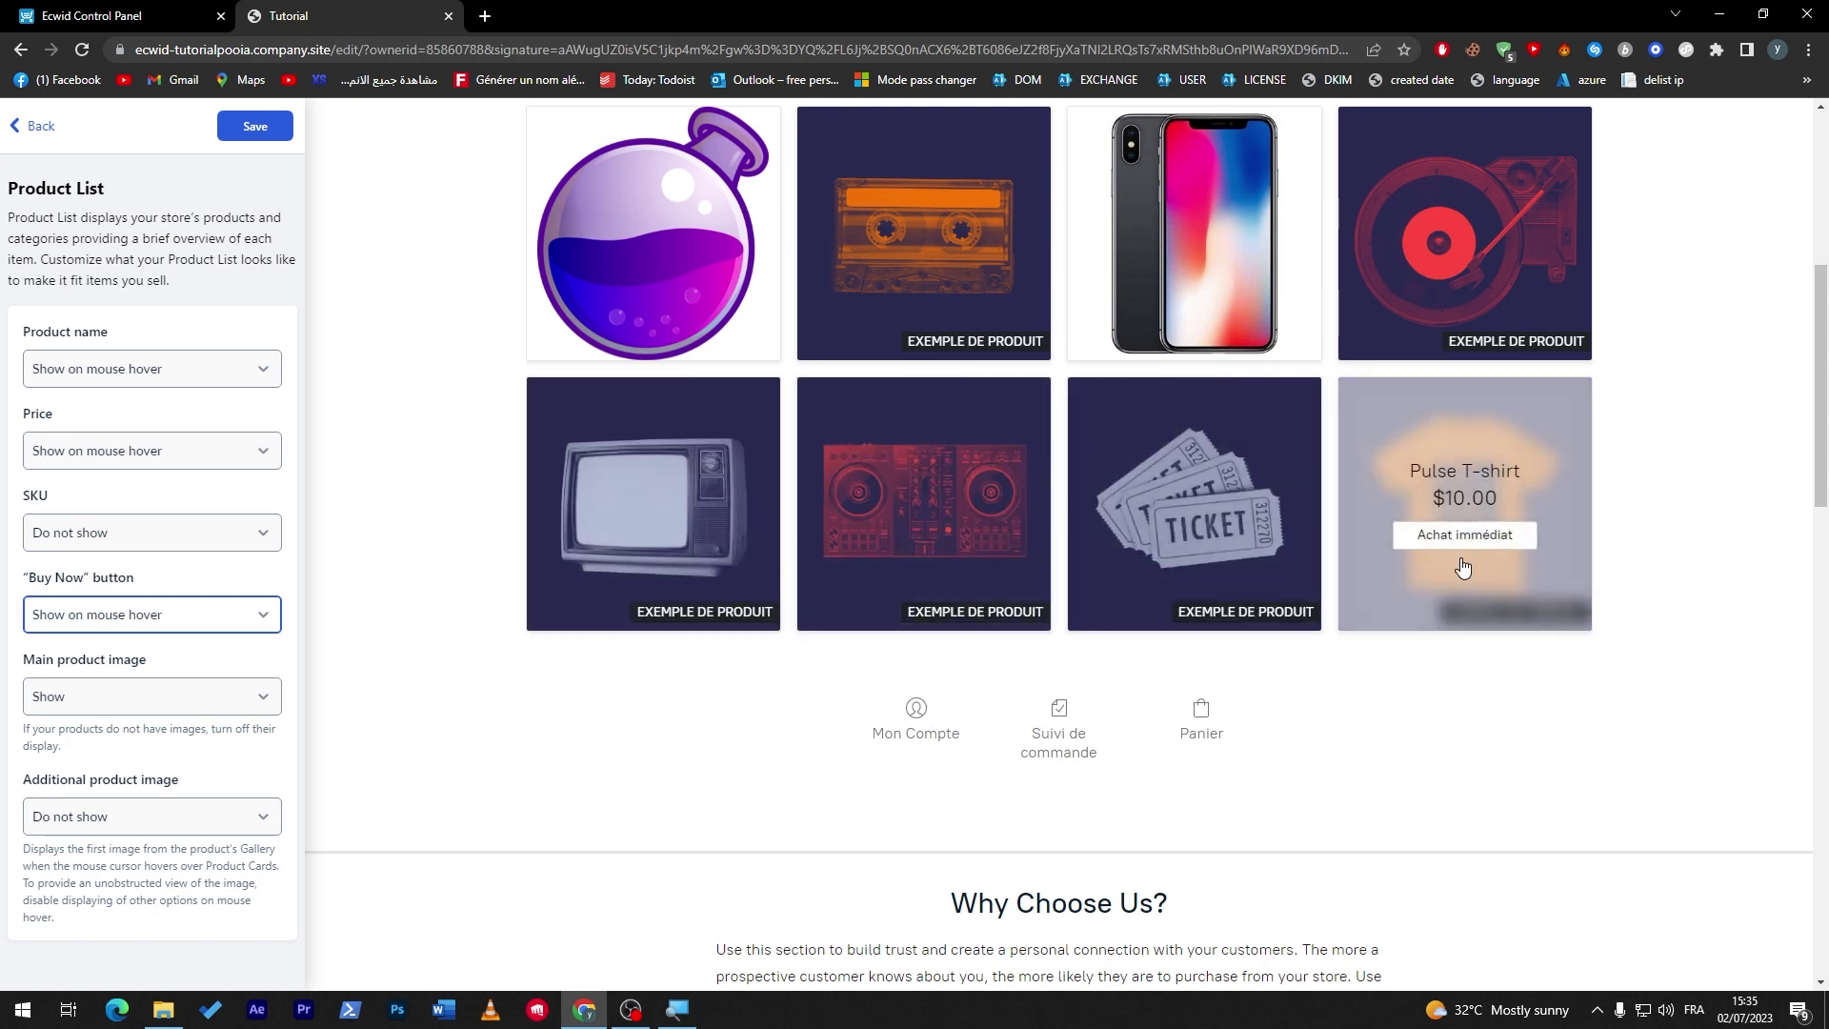
Step: Keep the main product image set to 'Show' after trying the hide option
left_click(104, 698)
left_click(96, 745)
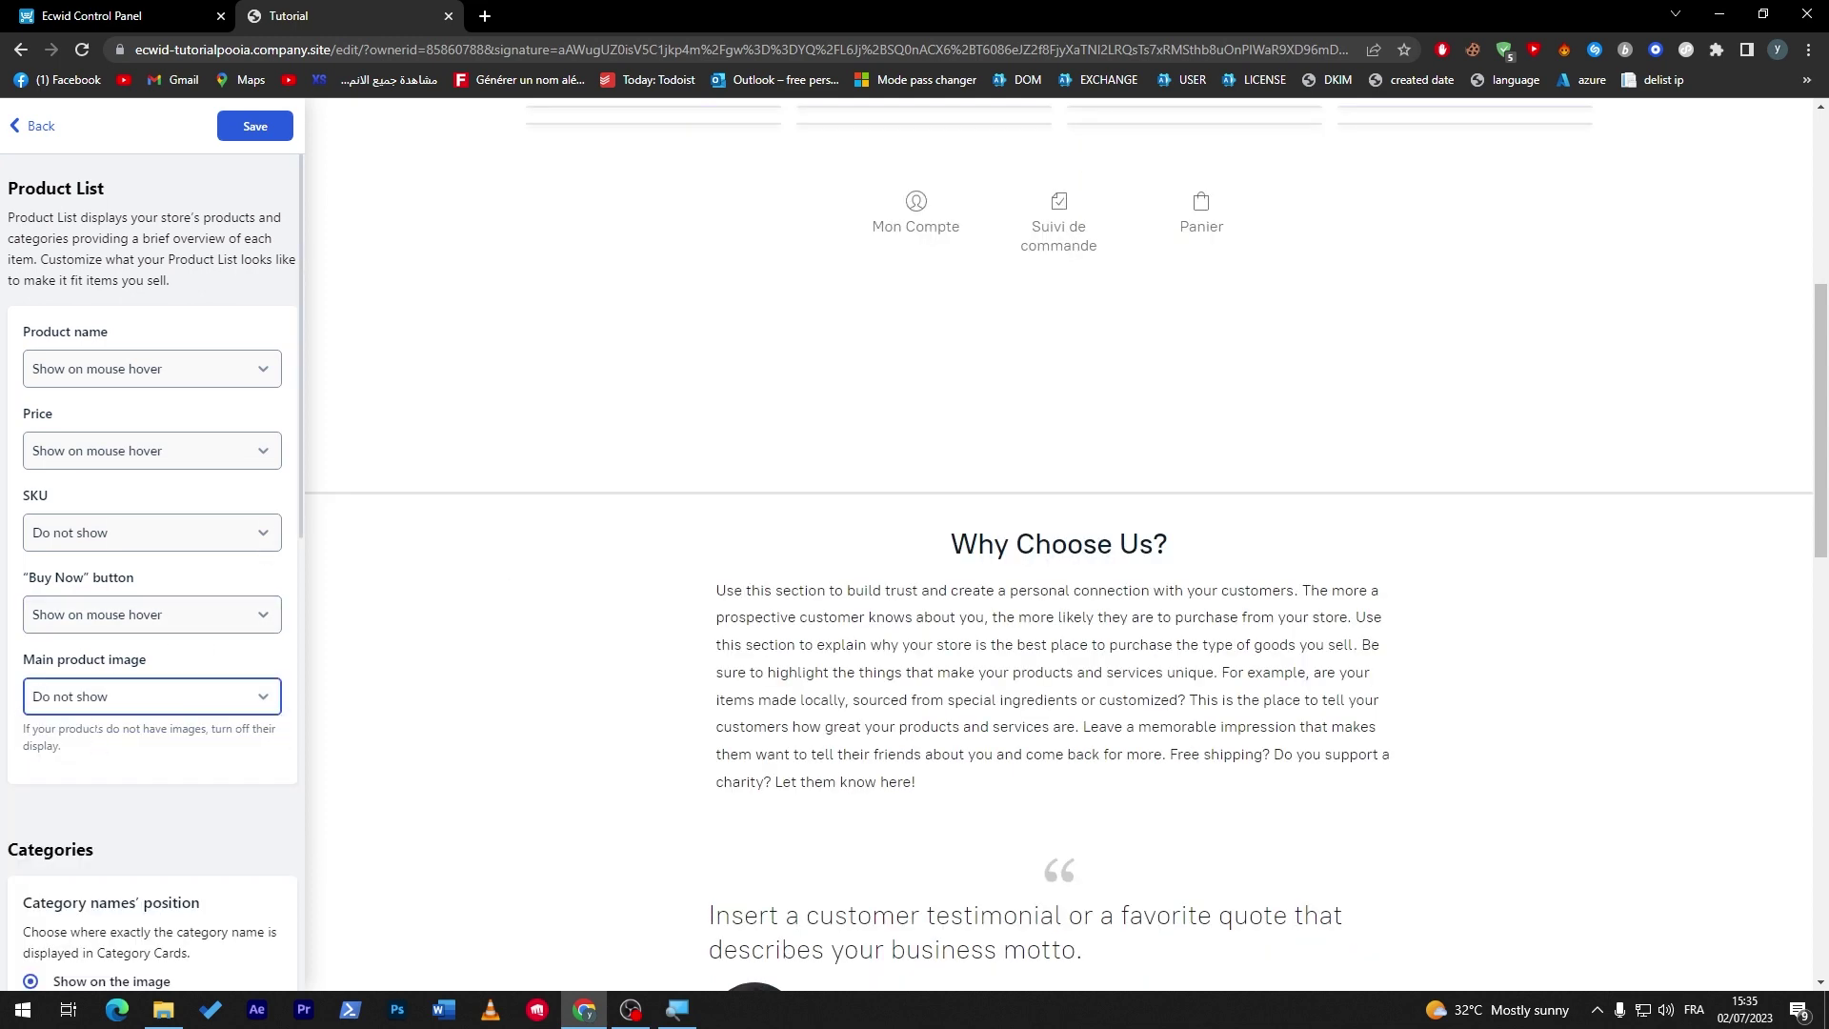
left_click(86, 705)
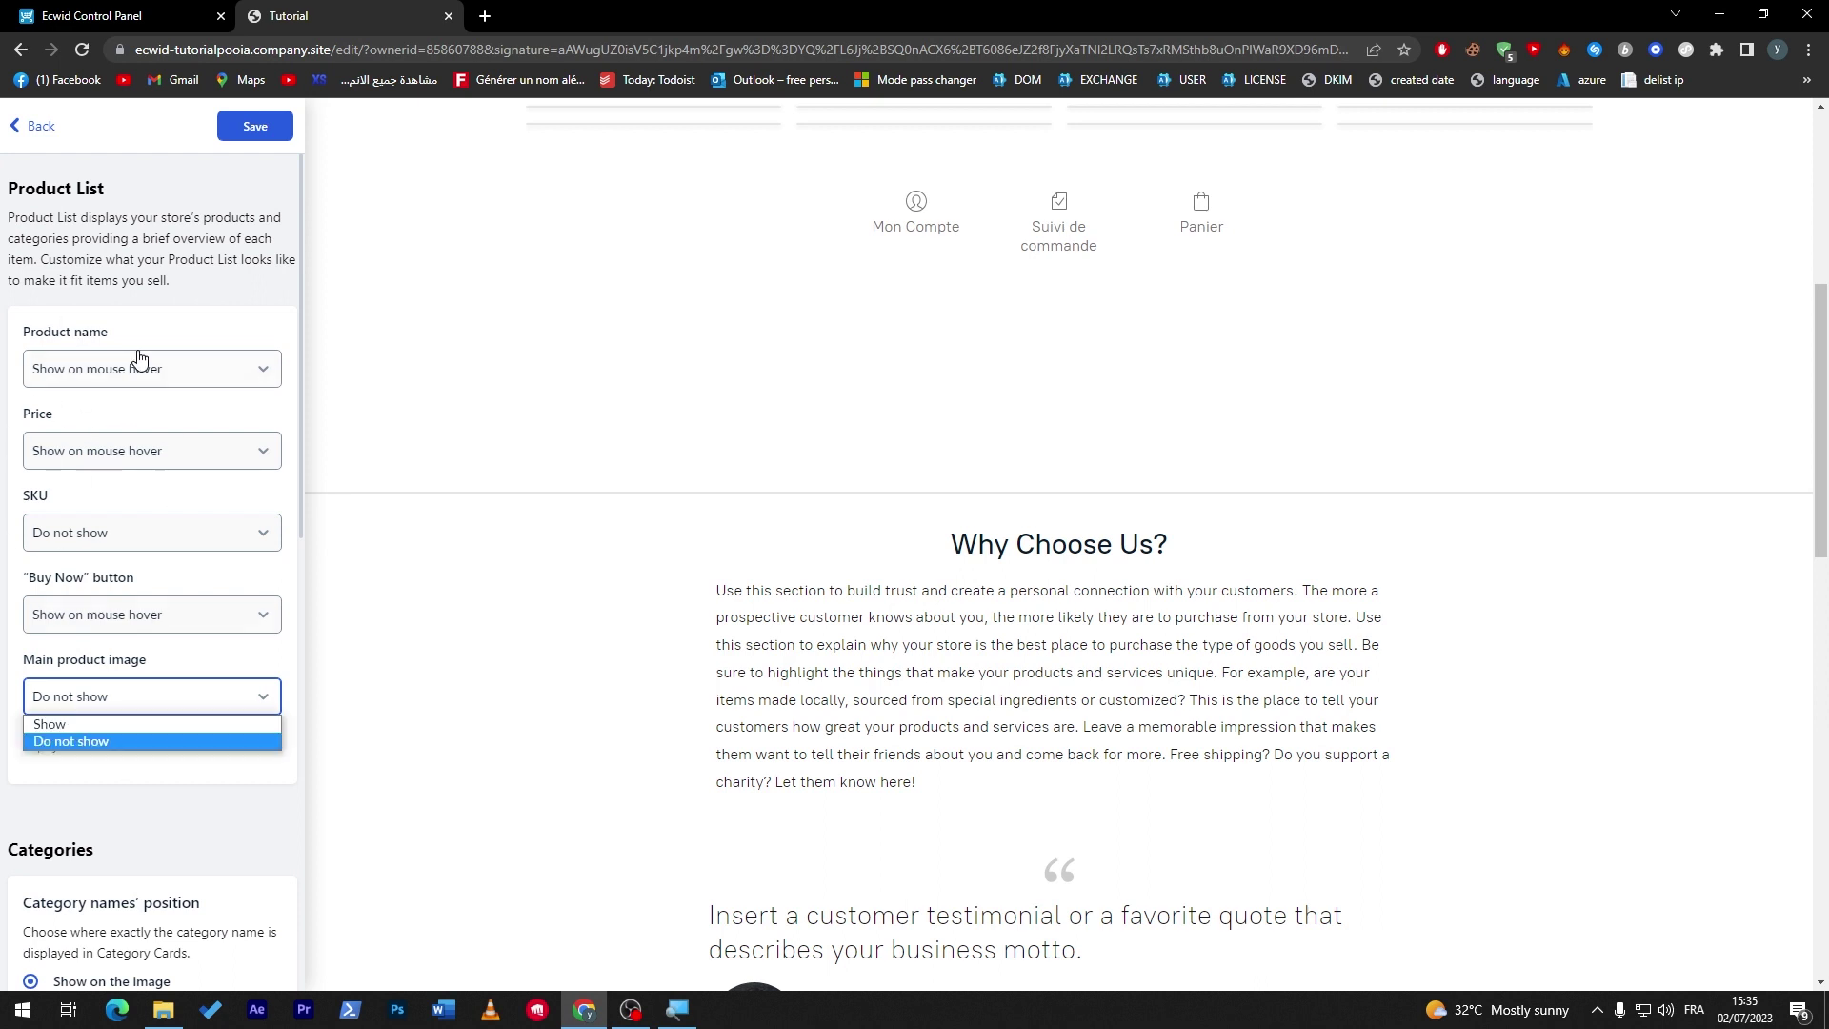
left_click(111, 406)
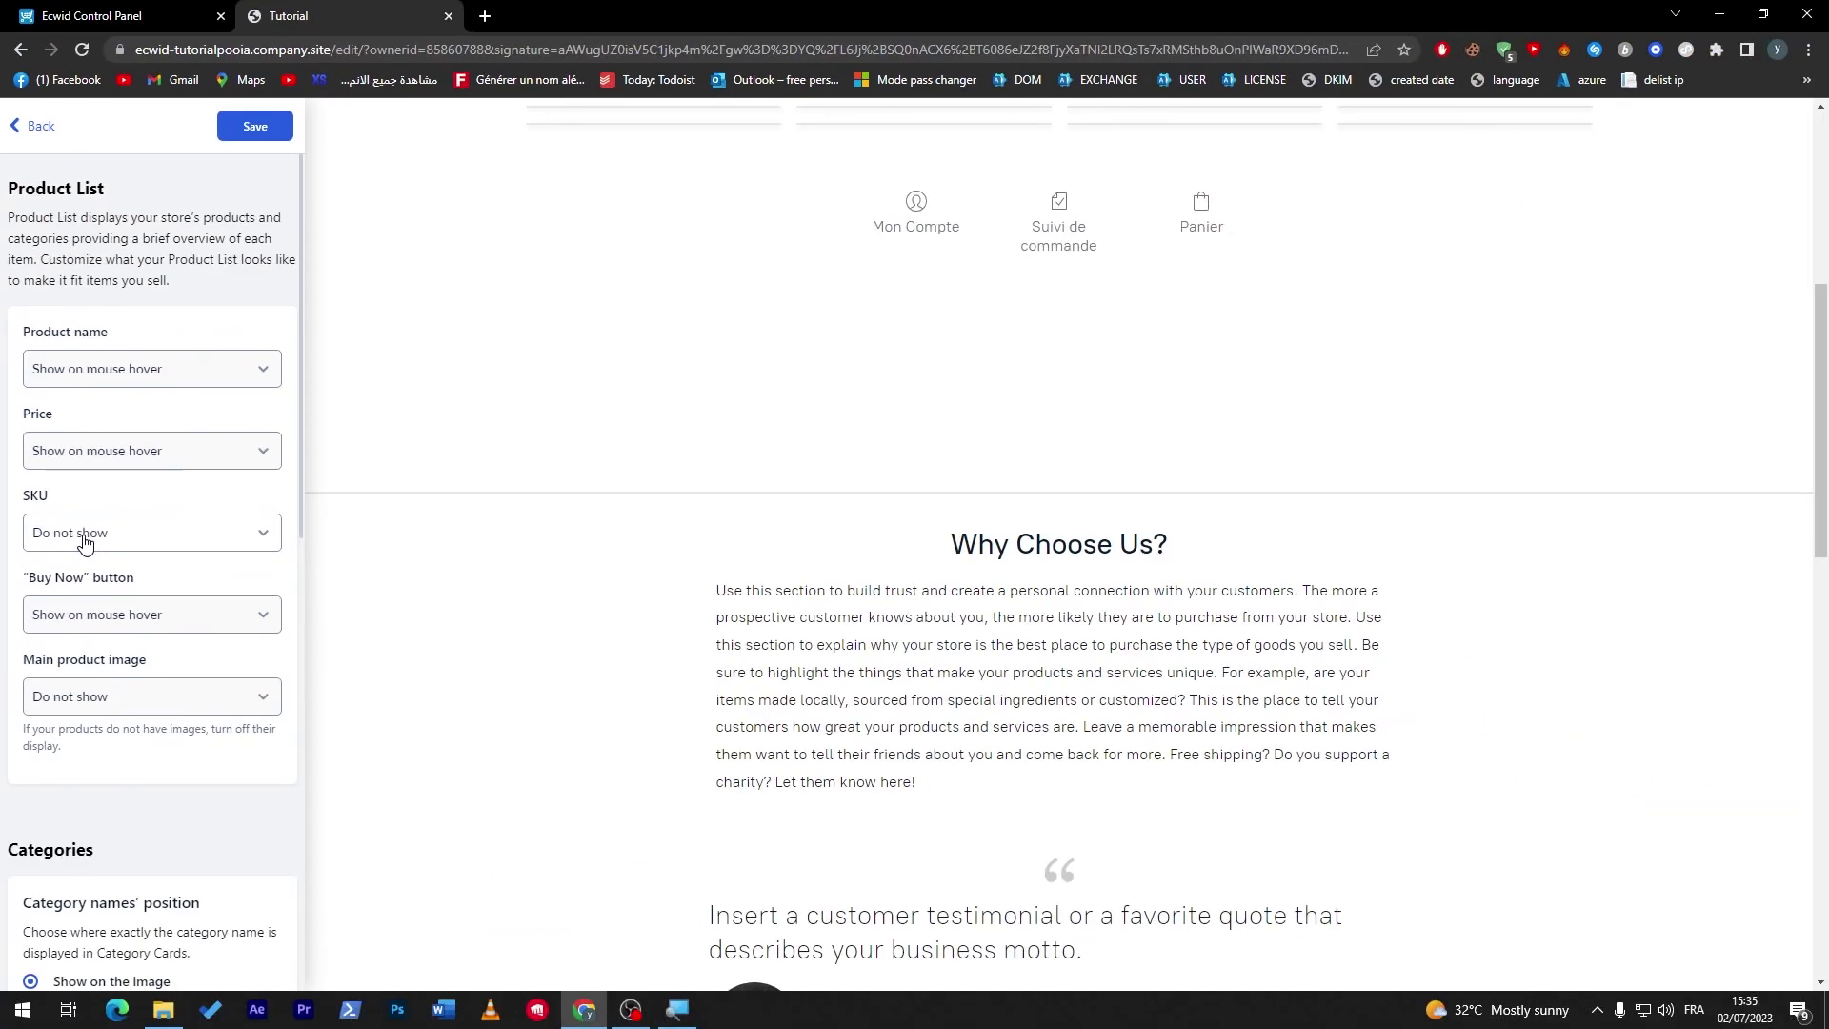
left_click(95, 699)
left_click(81, 720)
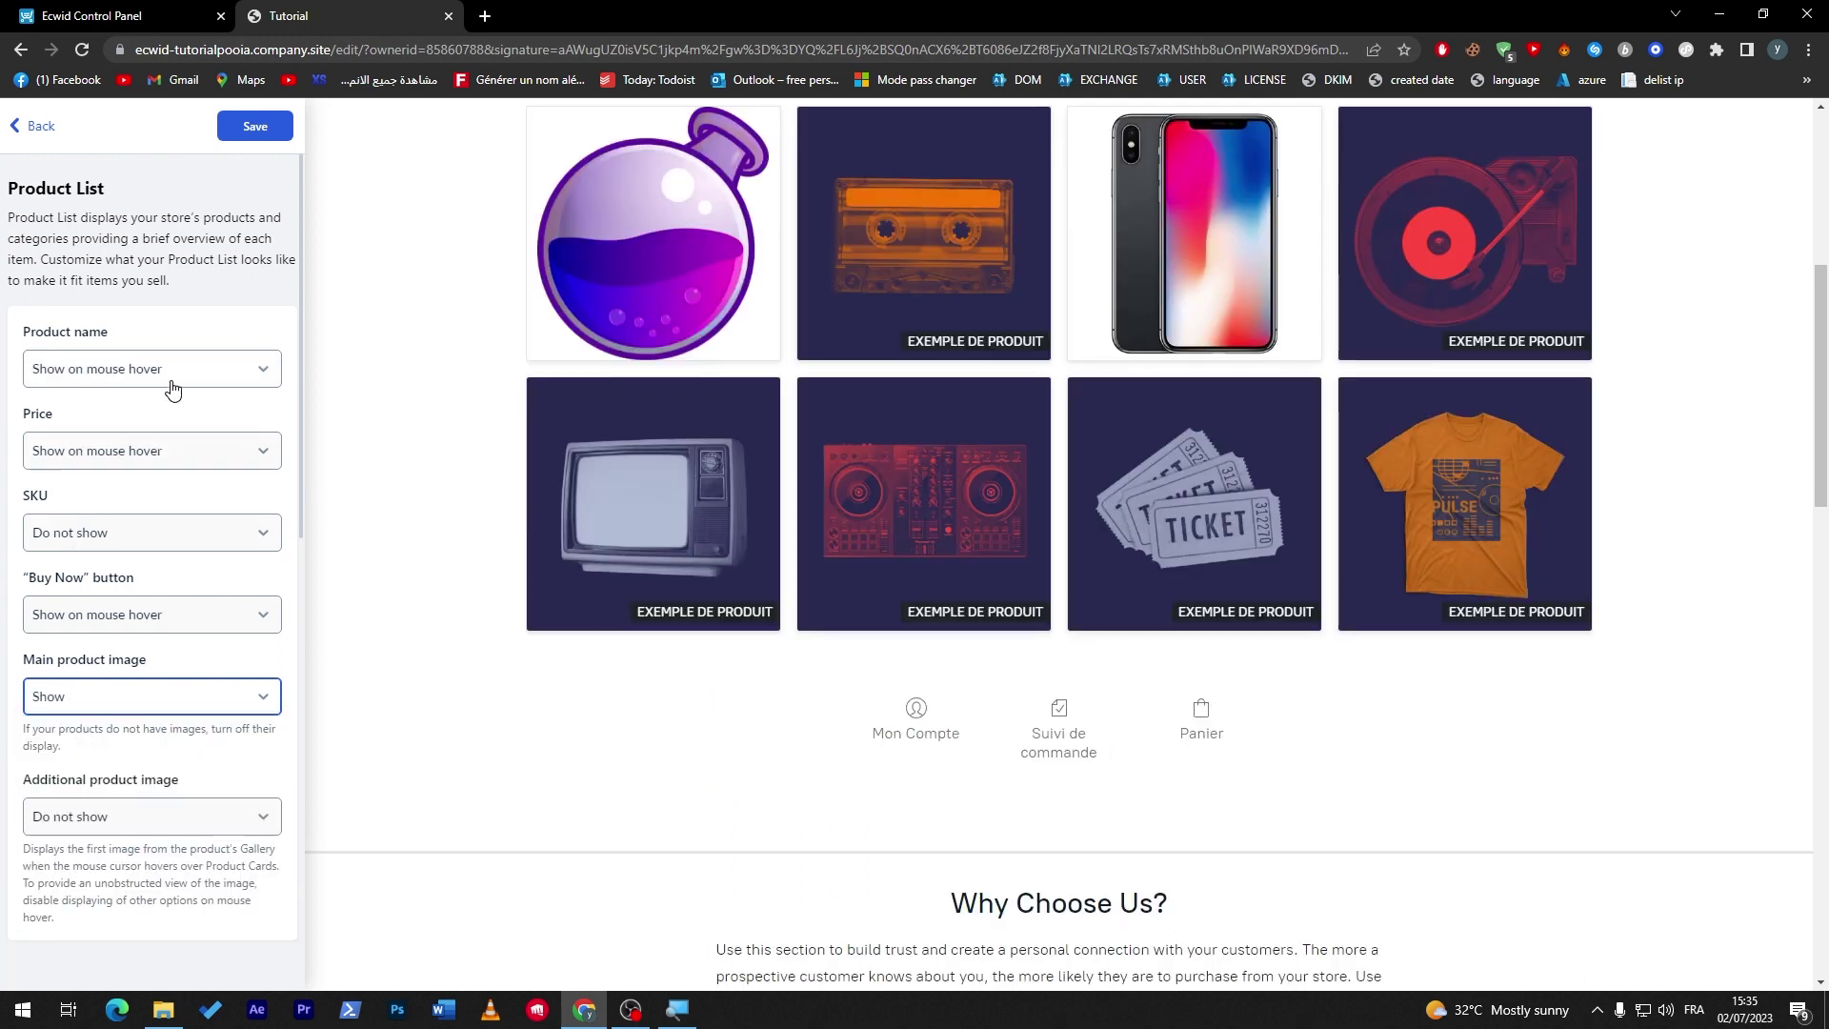
left_click(121, 759)
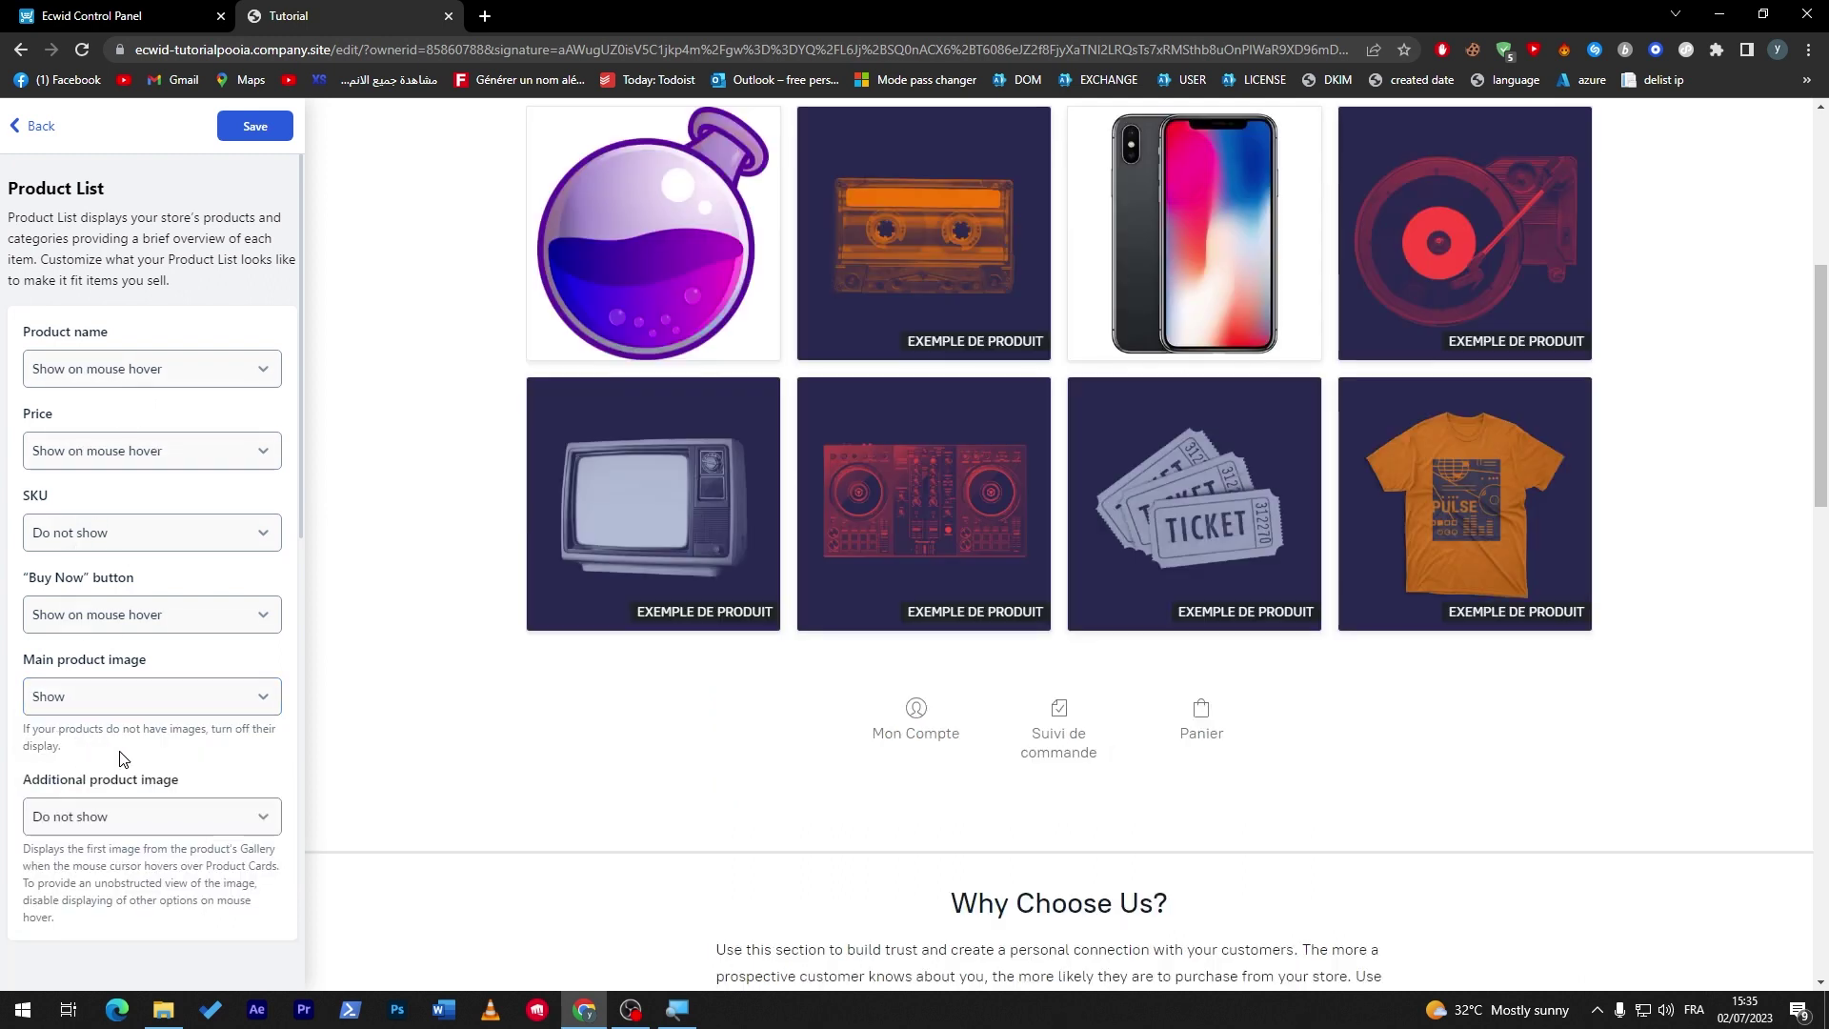
left_click_drag(299, 463, 257, 717)
scroll(257, 717, "down", 1)
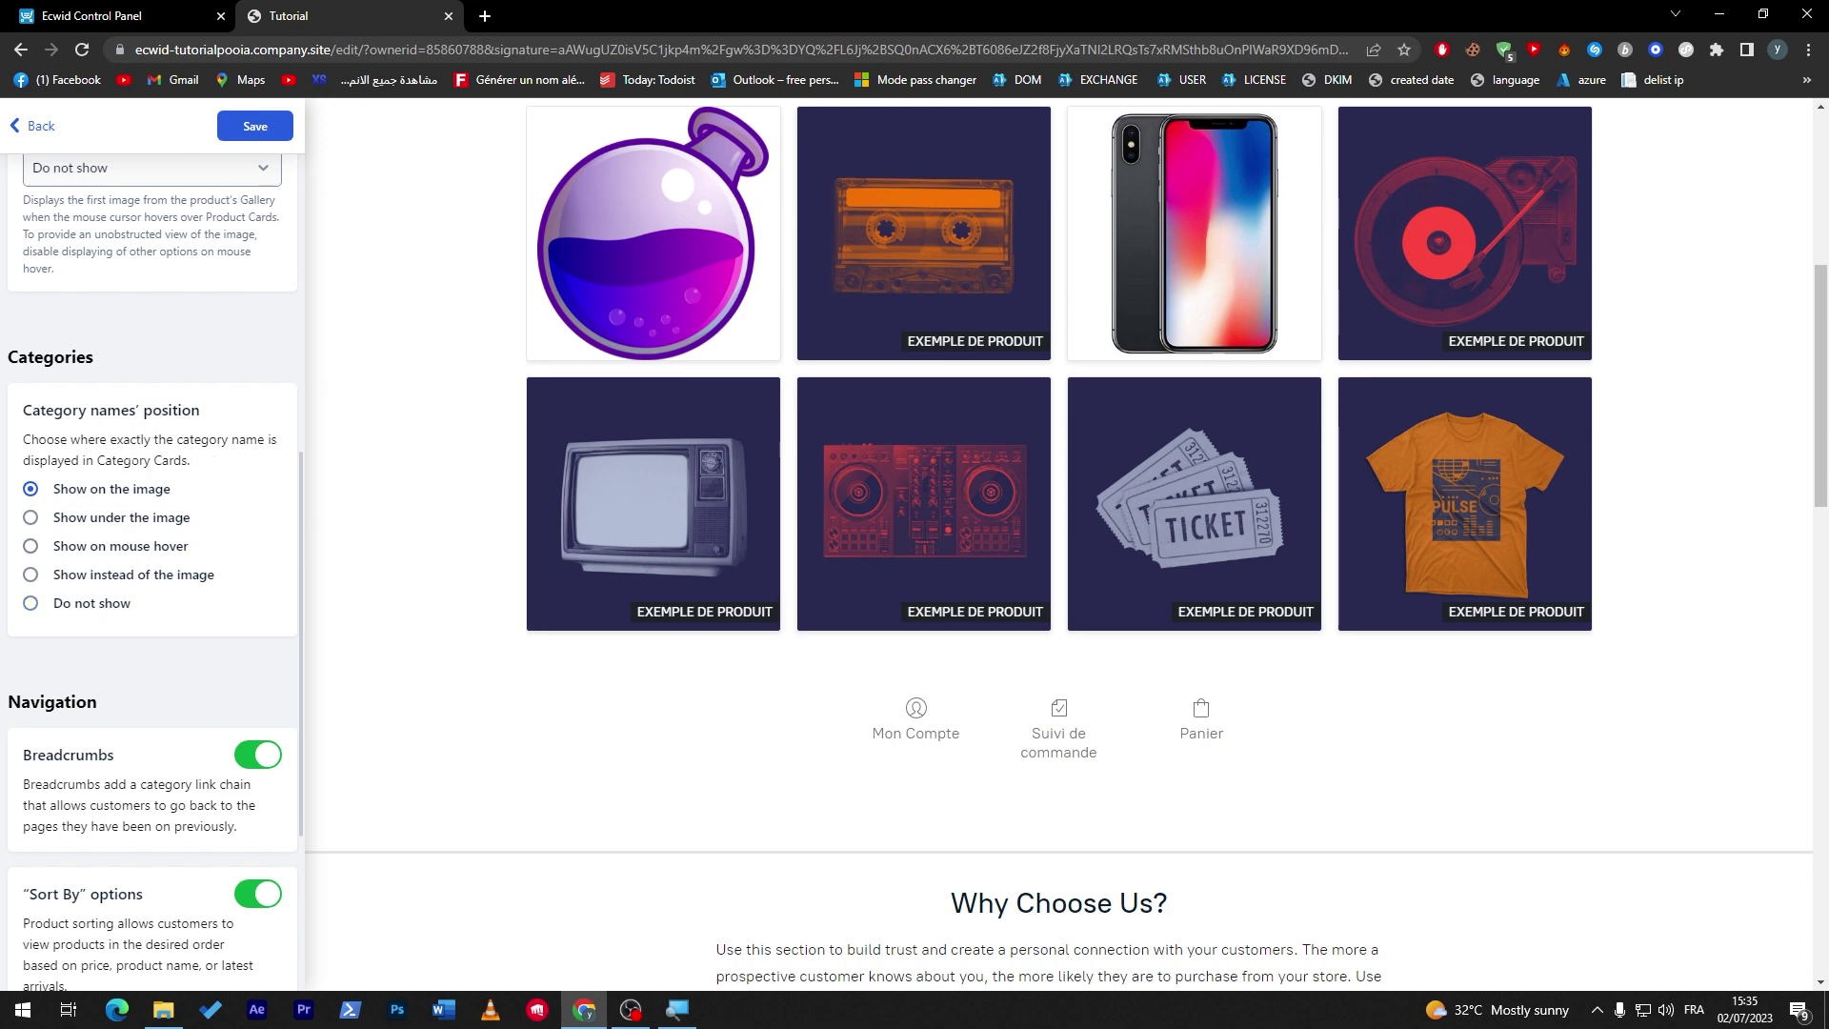
Step: Review the Categories options in the sidebar, then return to the Control Panel dashboard tab
double_click(49, 357)
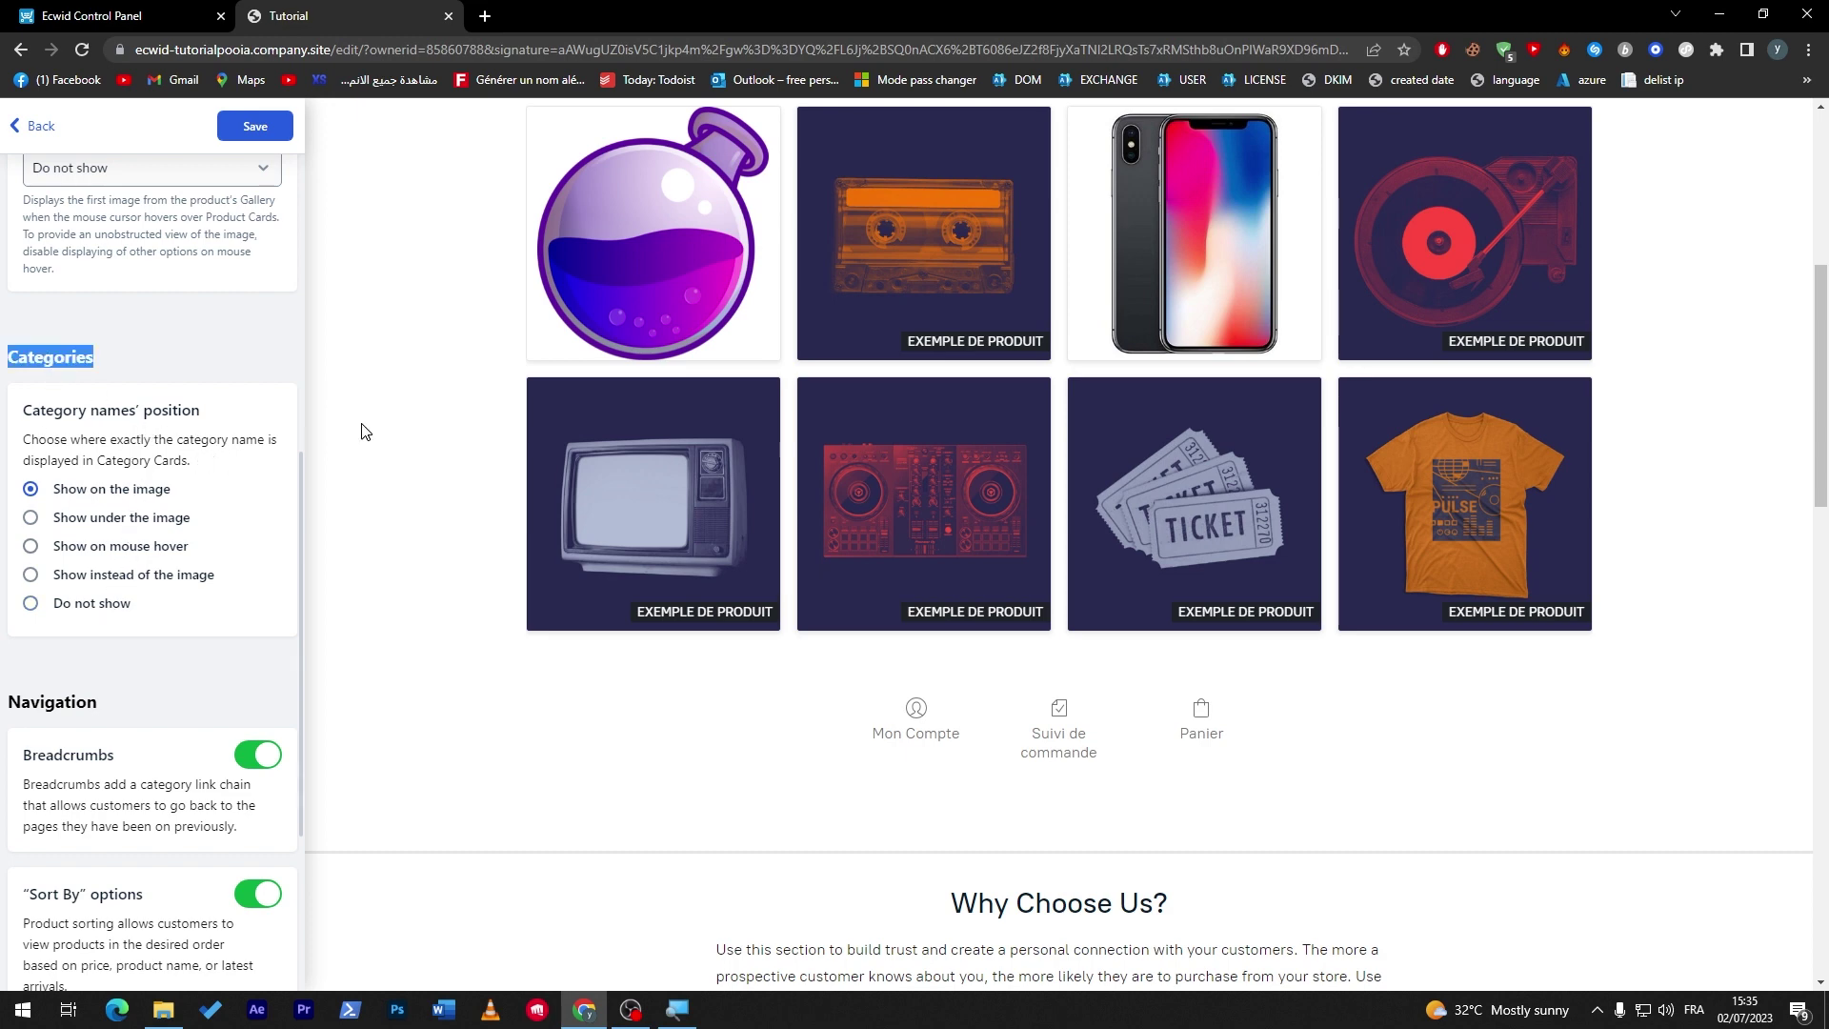
mouse_move(674, 305)
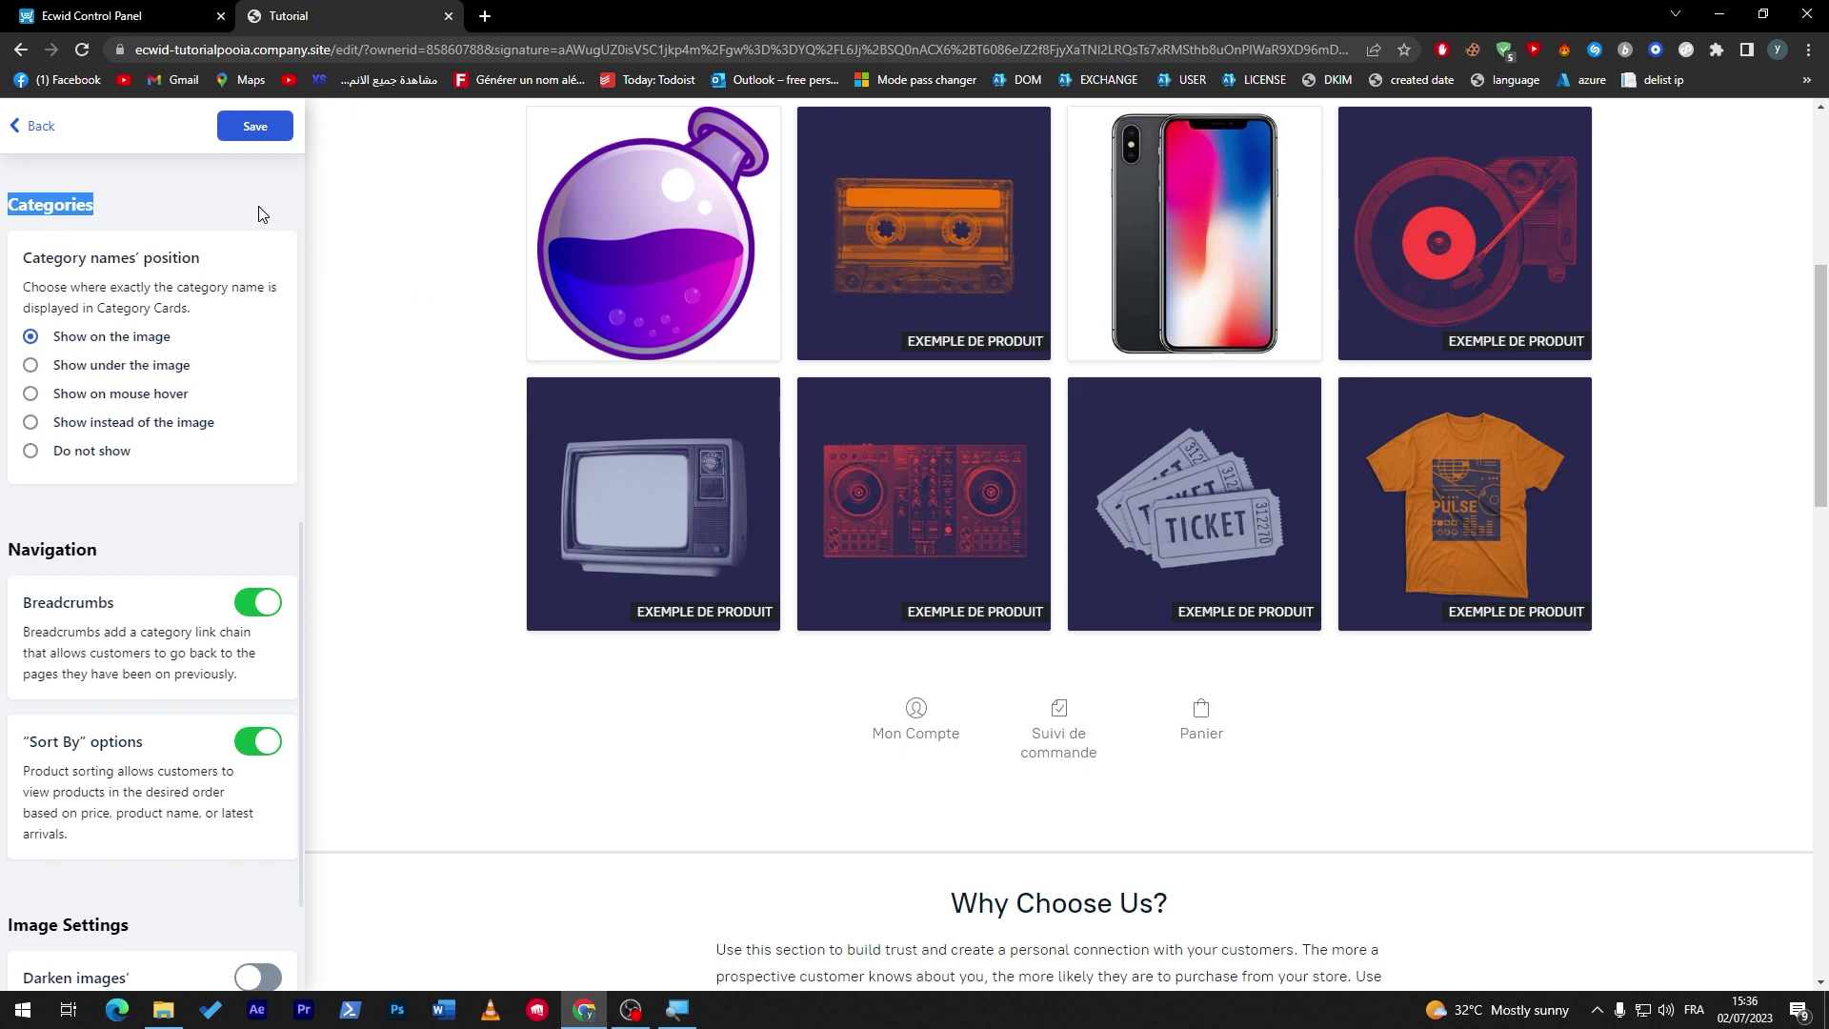
left_click(146, 15)
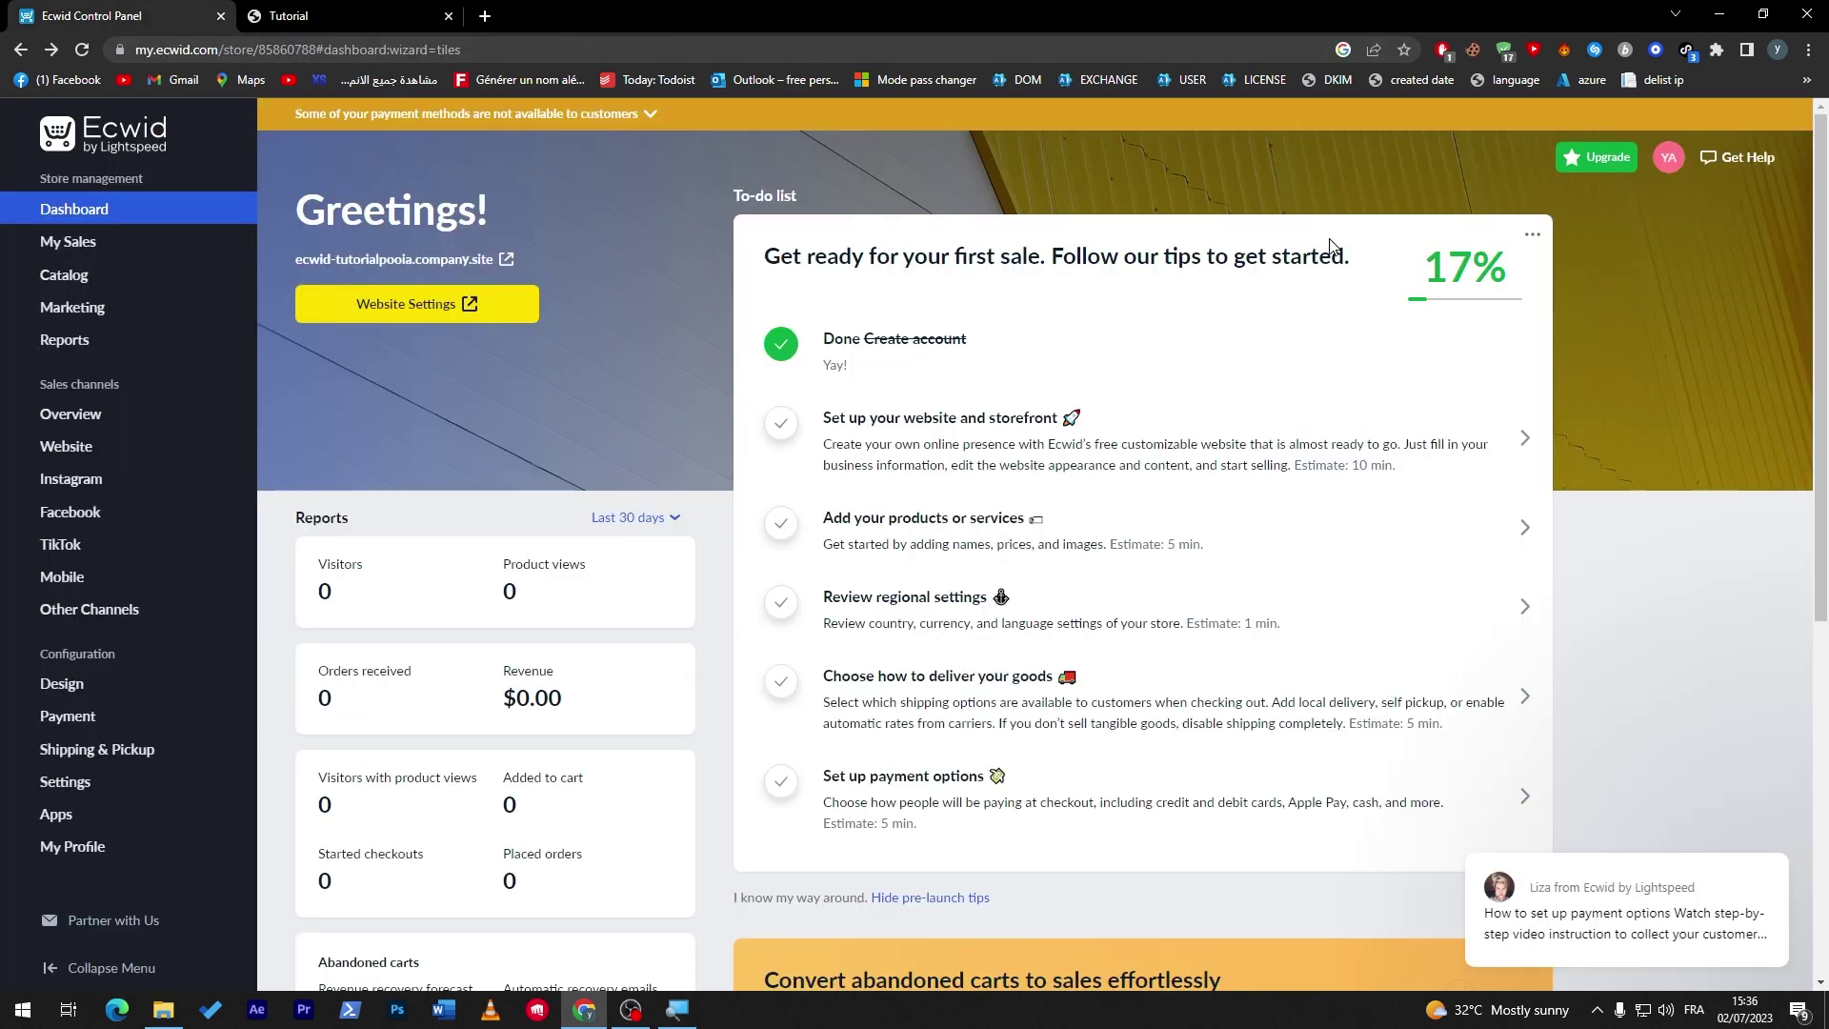
Step: Open Catalog > Categories and start a new root category
scroll(724, 285, "down", 1)
scroll(476, 305, "up", 1)
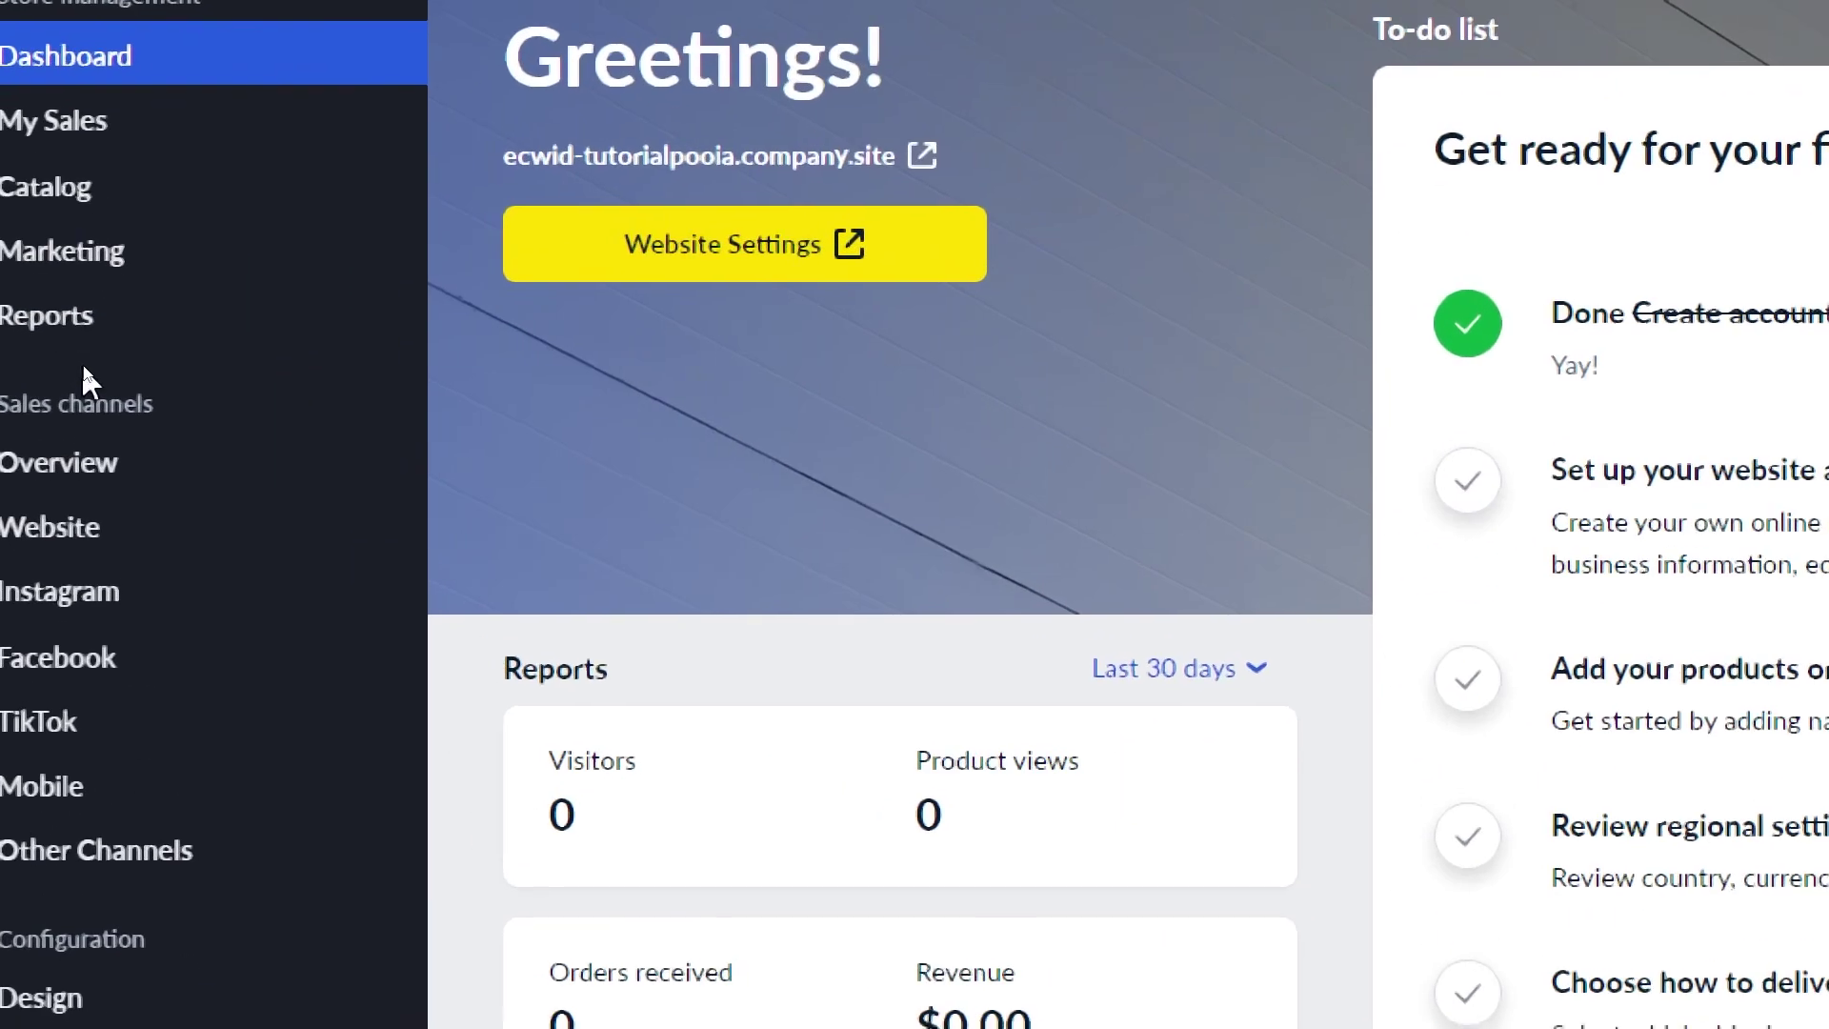
mouse_move(92, 184)
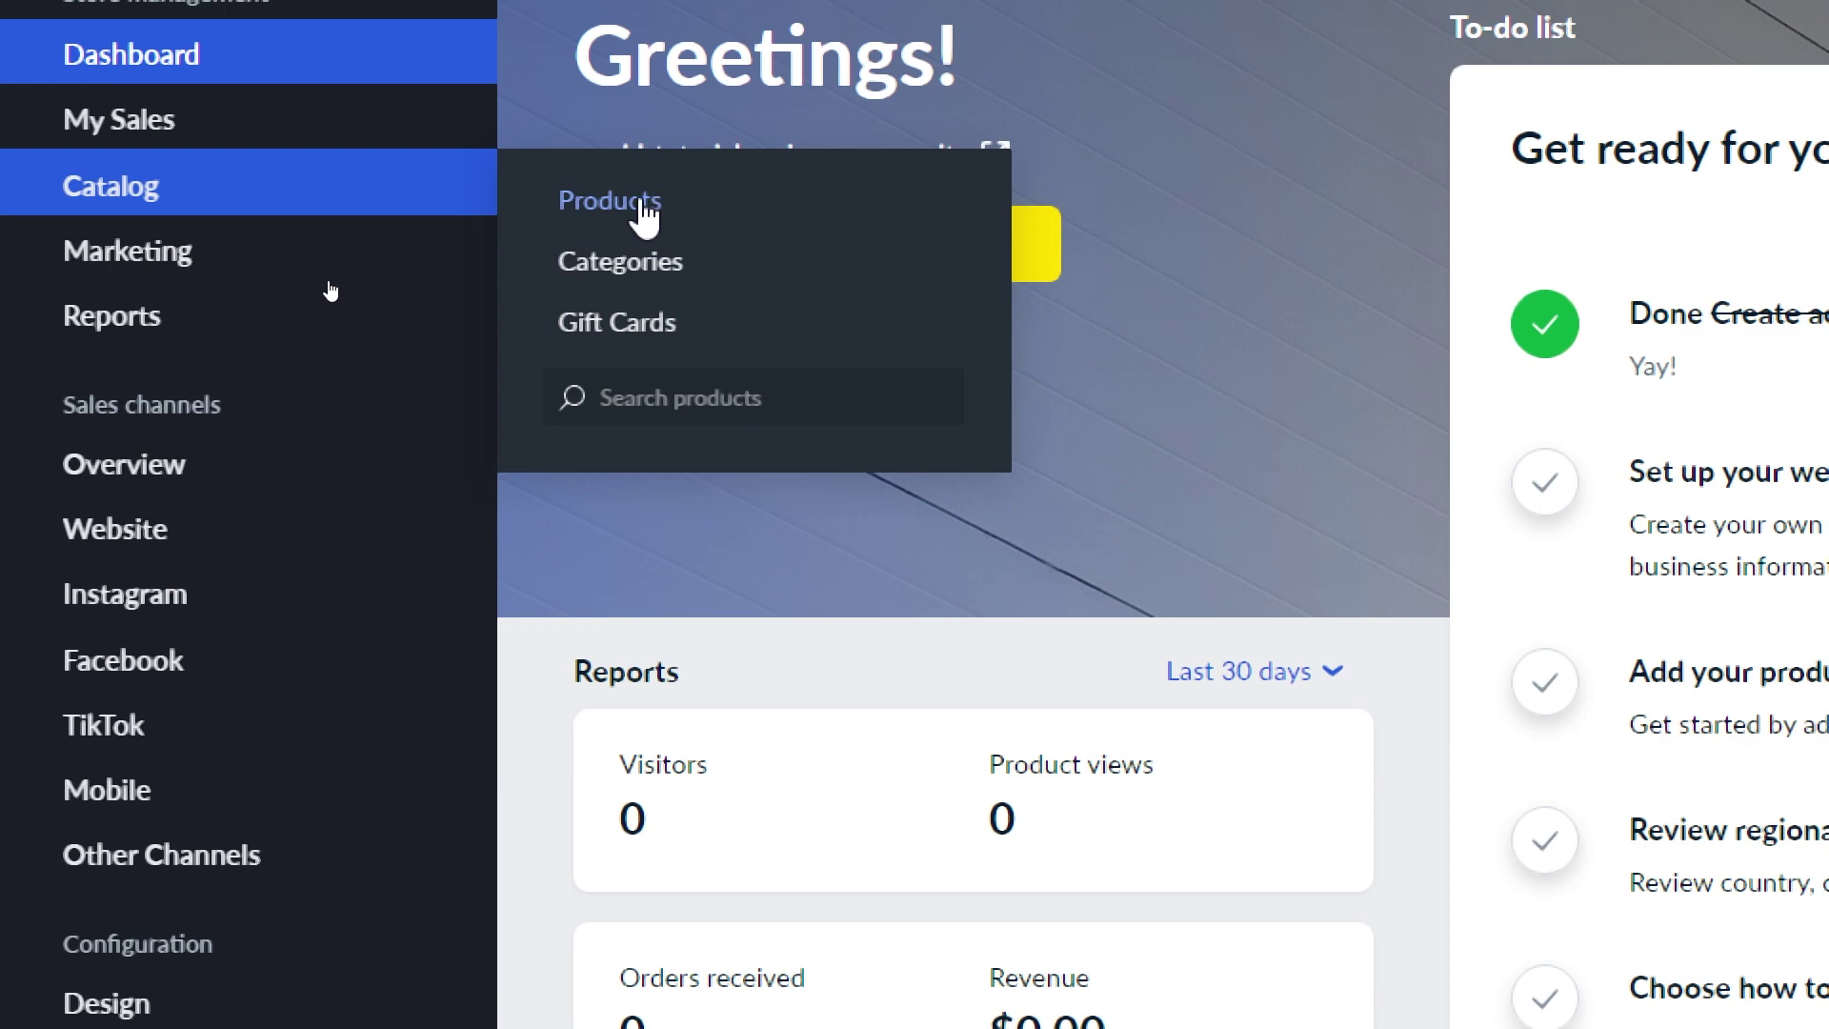
left_click(633, 269)
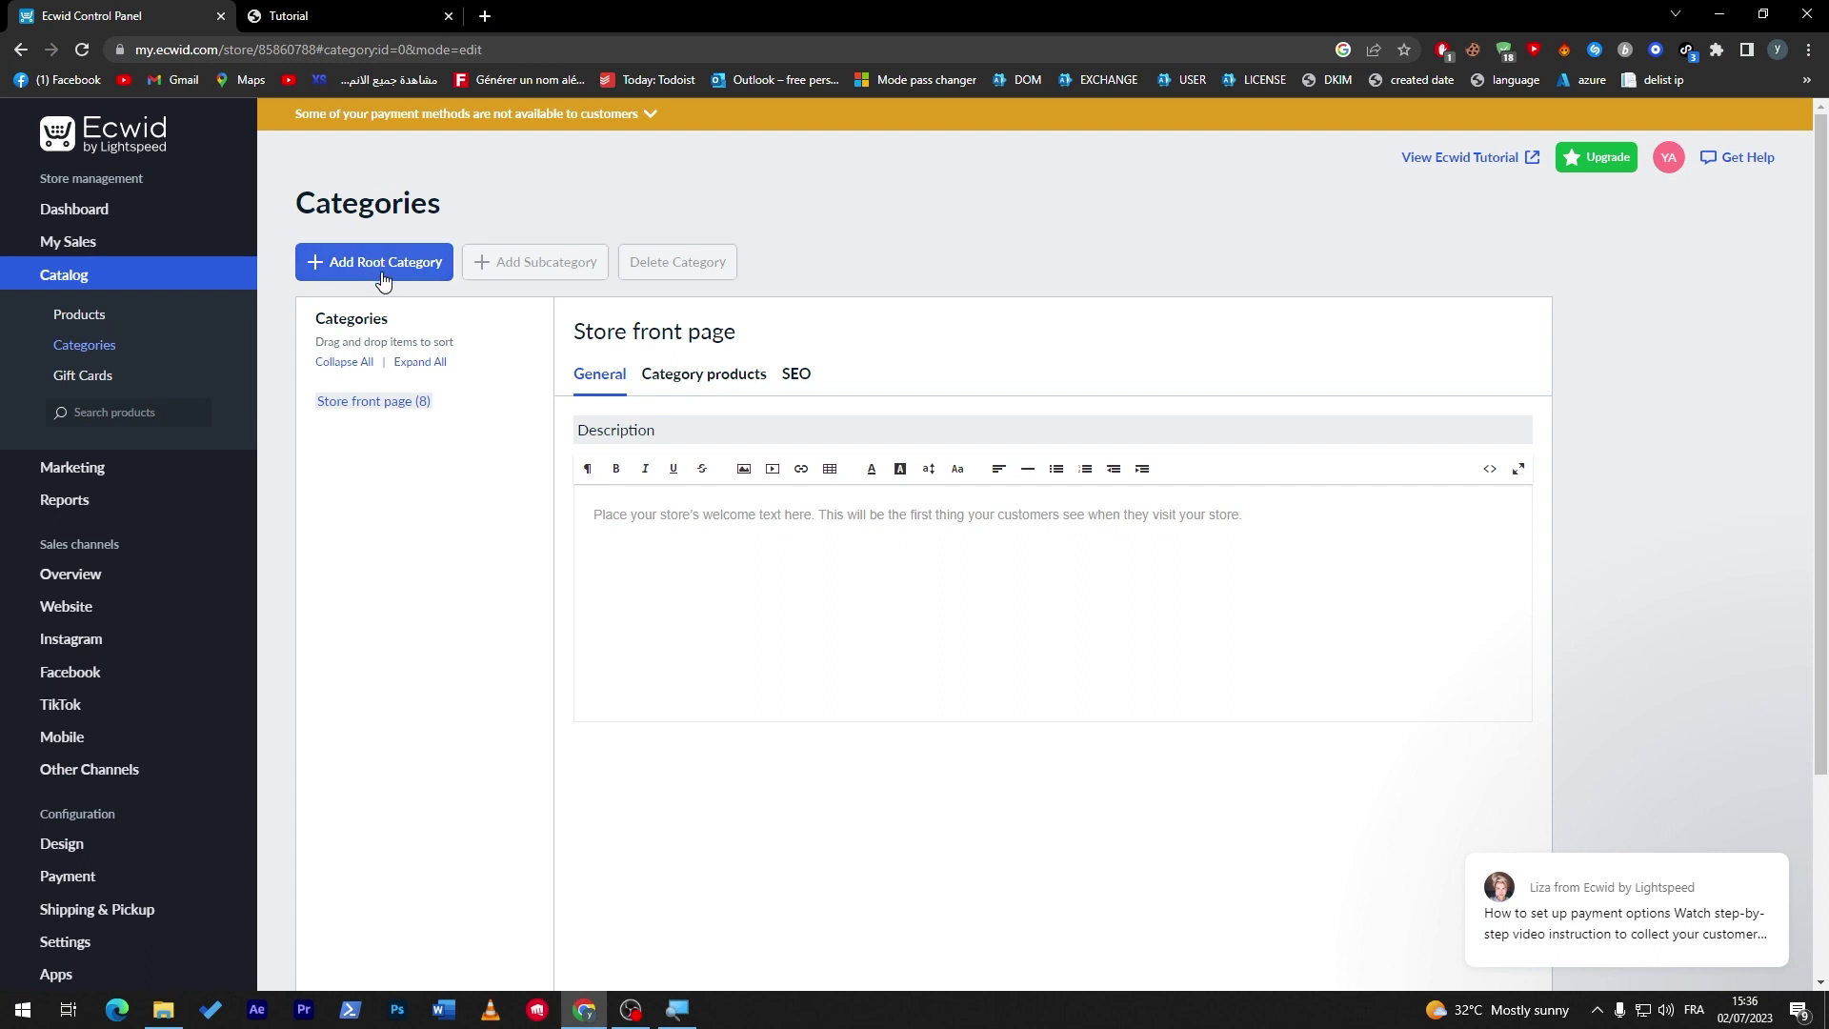
left_click(386, 274)
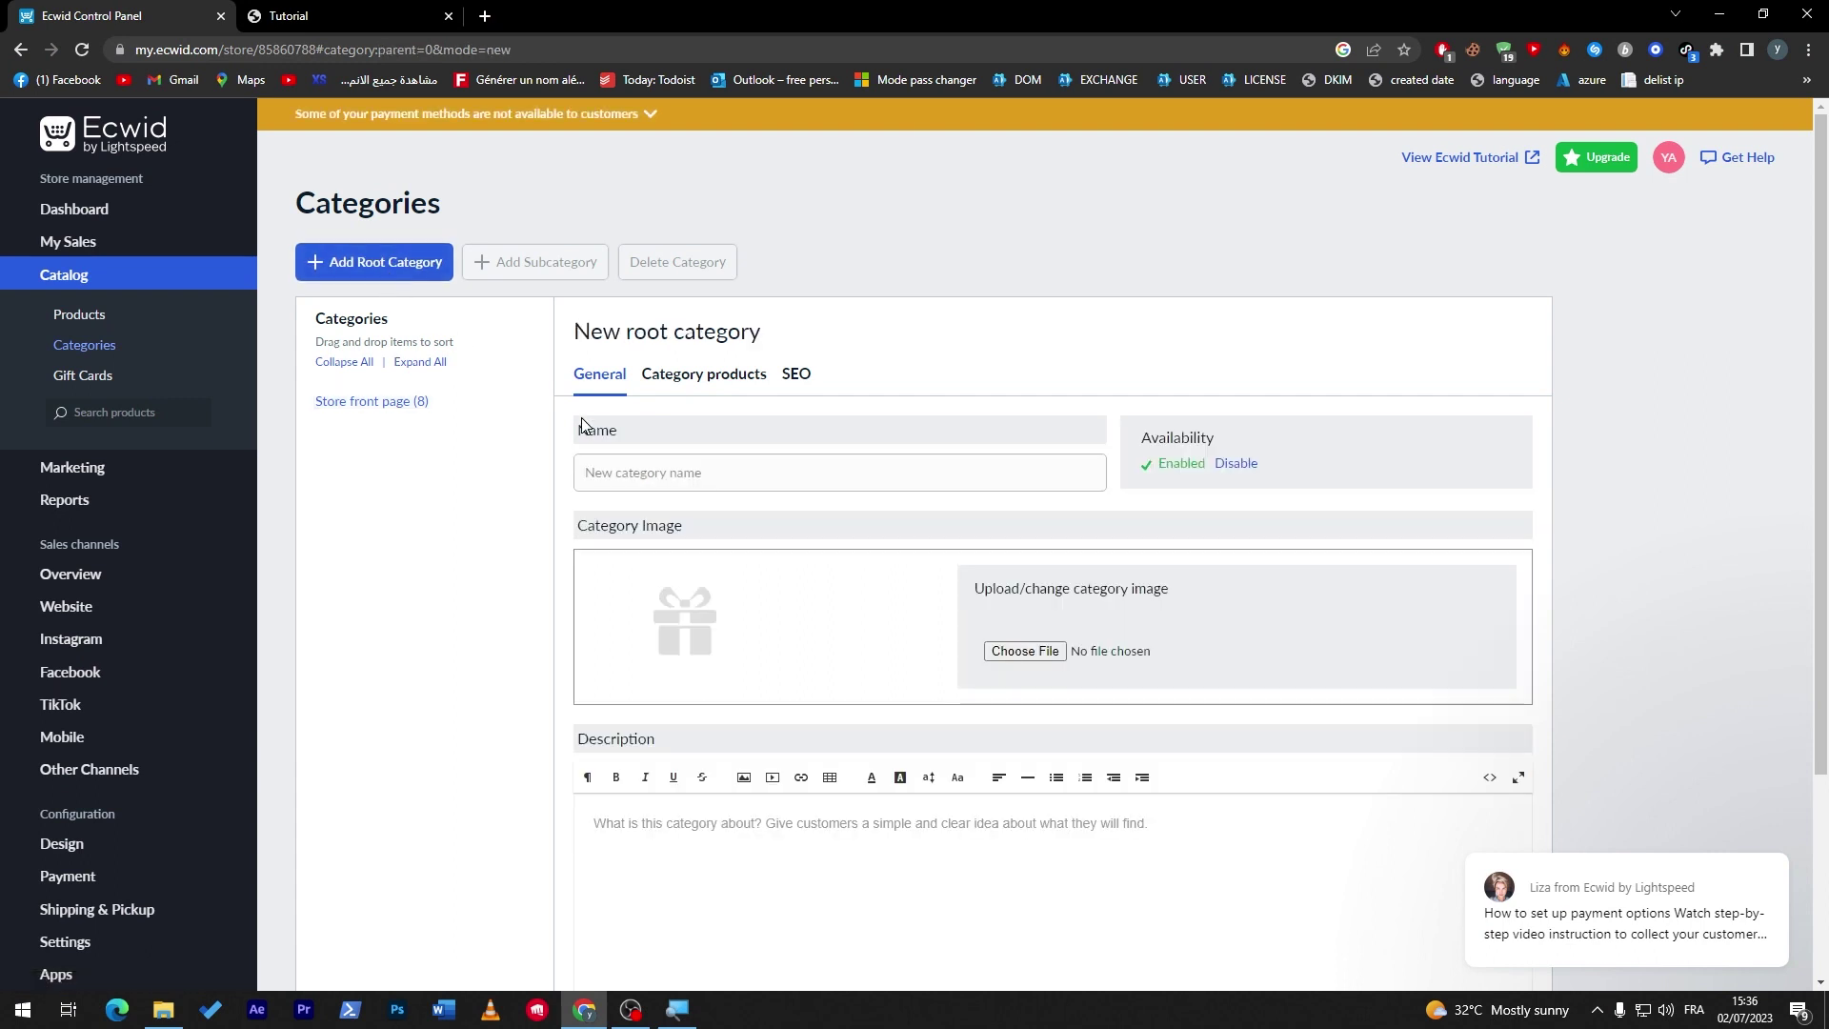
Step: Name the new root category 'Food' and upload the cats photo as its image
type("Food")
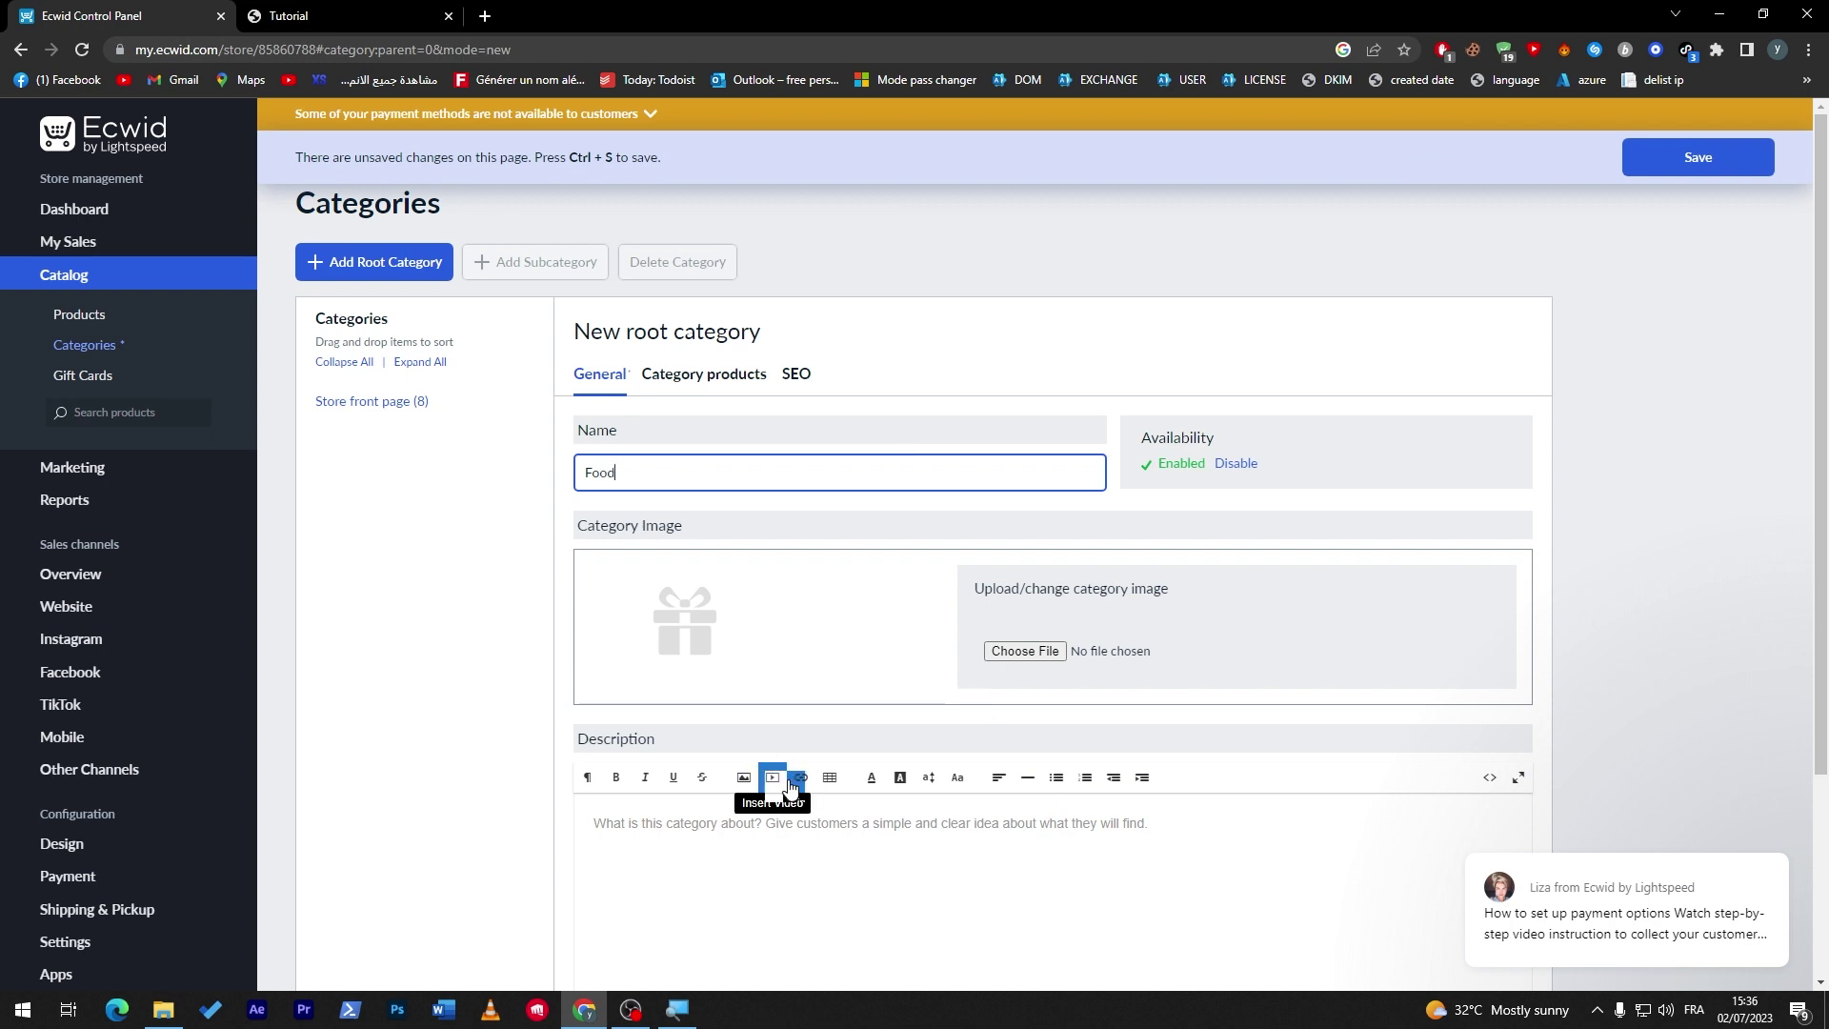
left_click(912, 753)
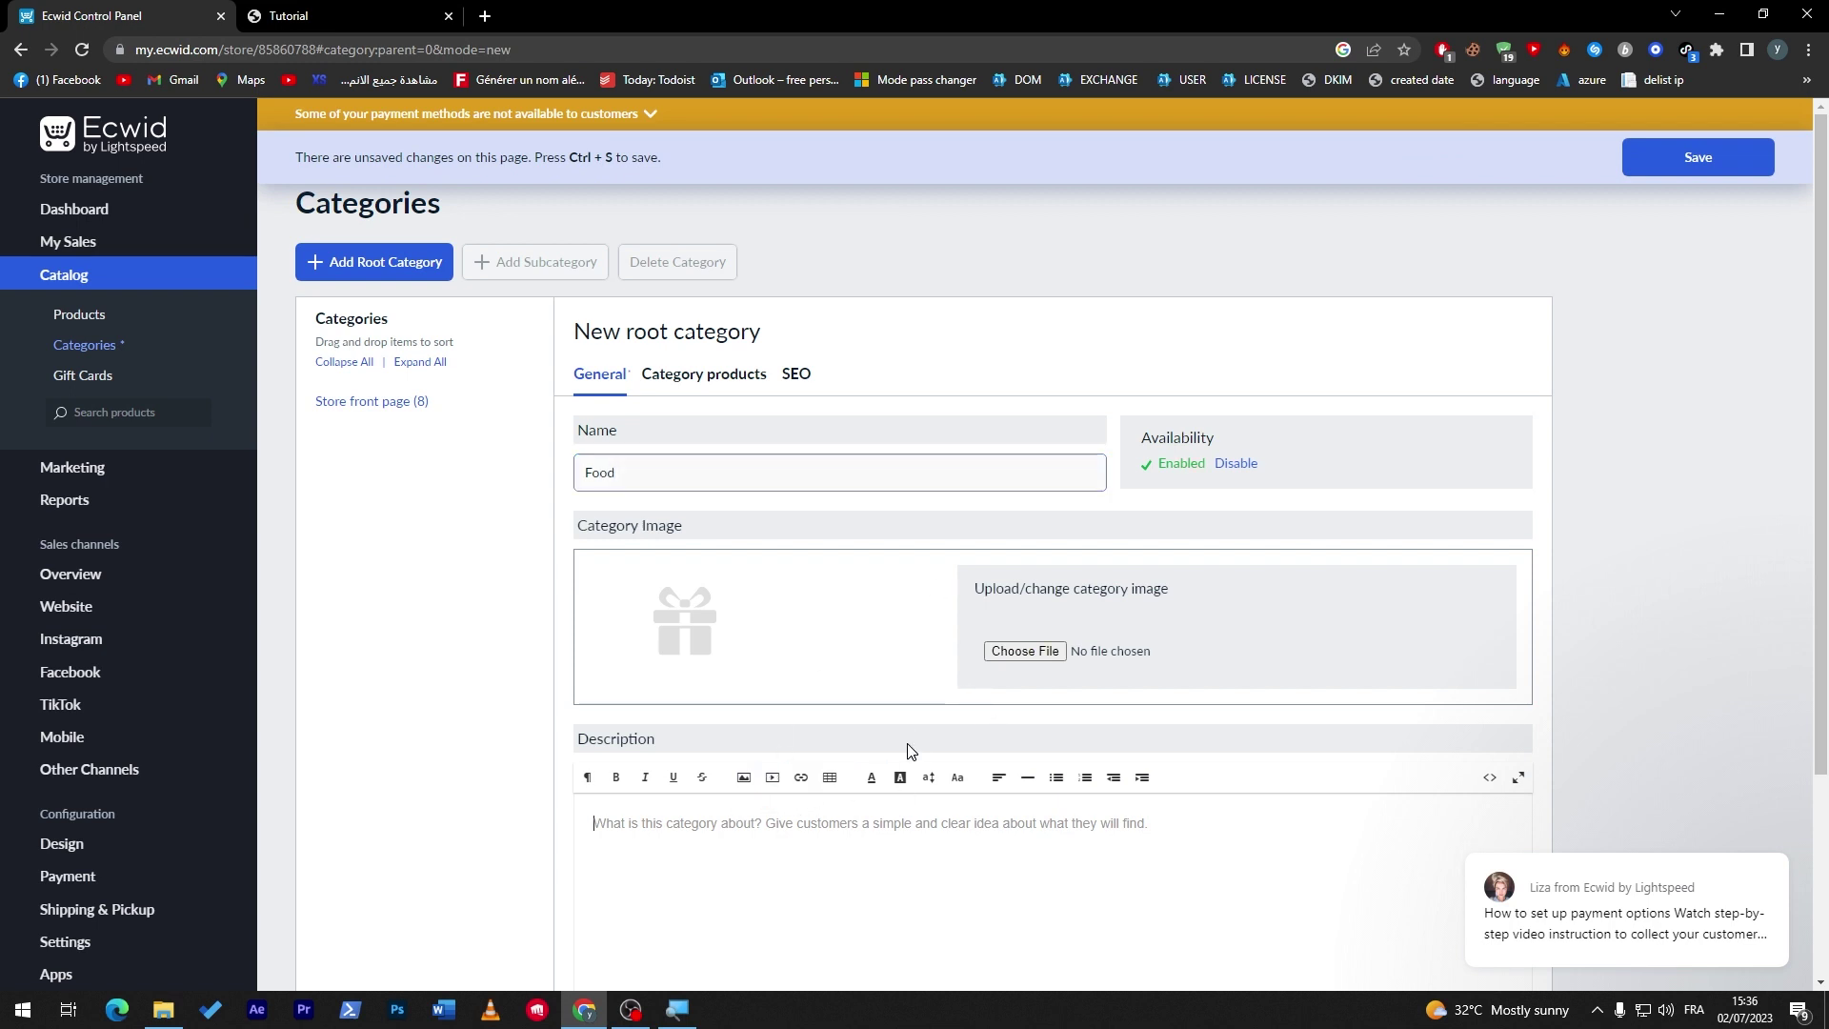
left_click(1008, 654)
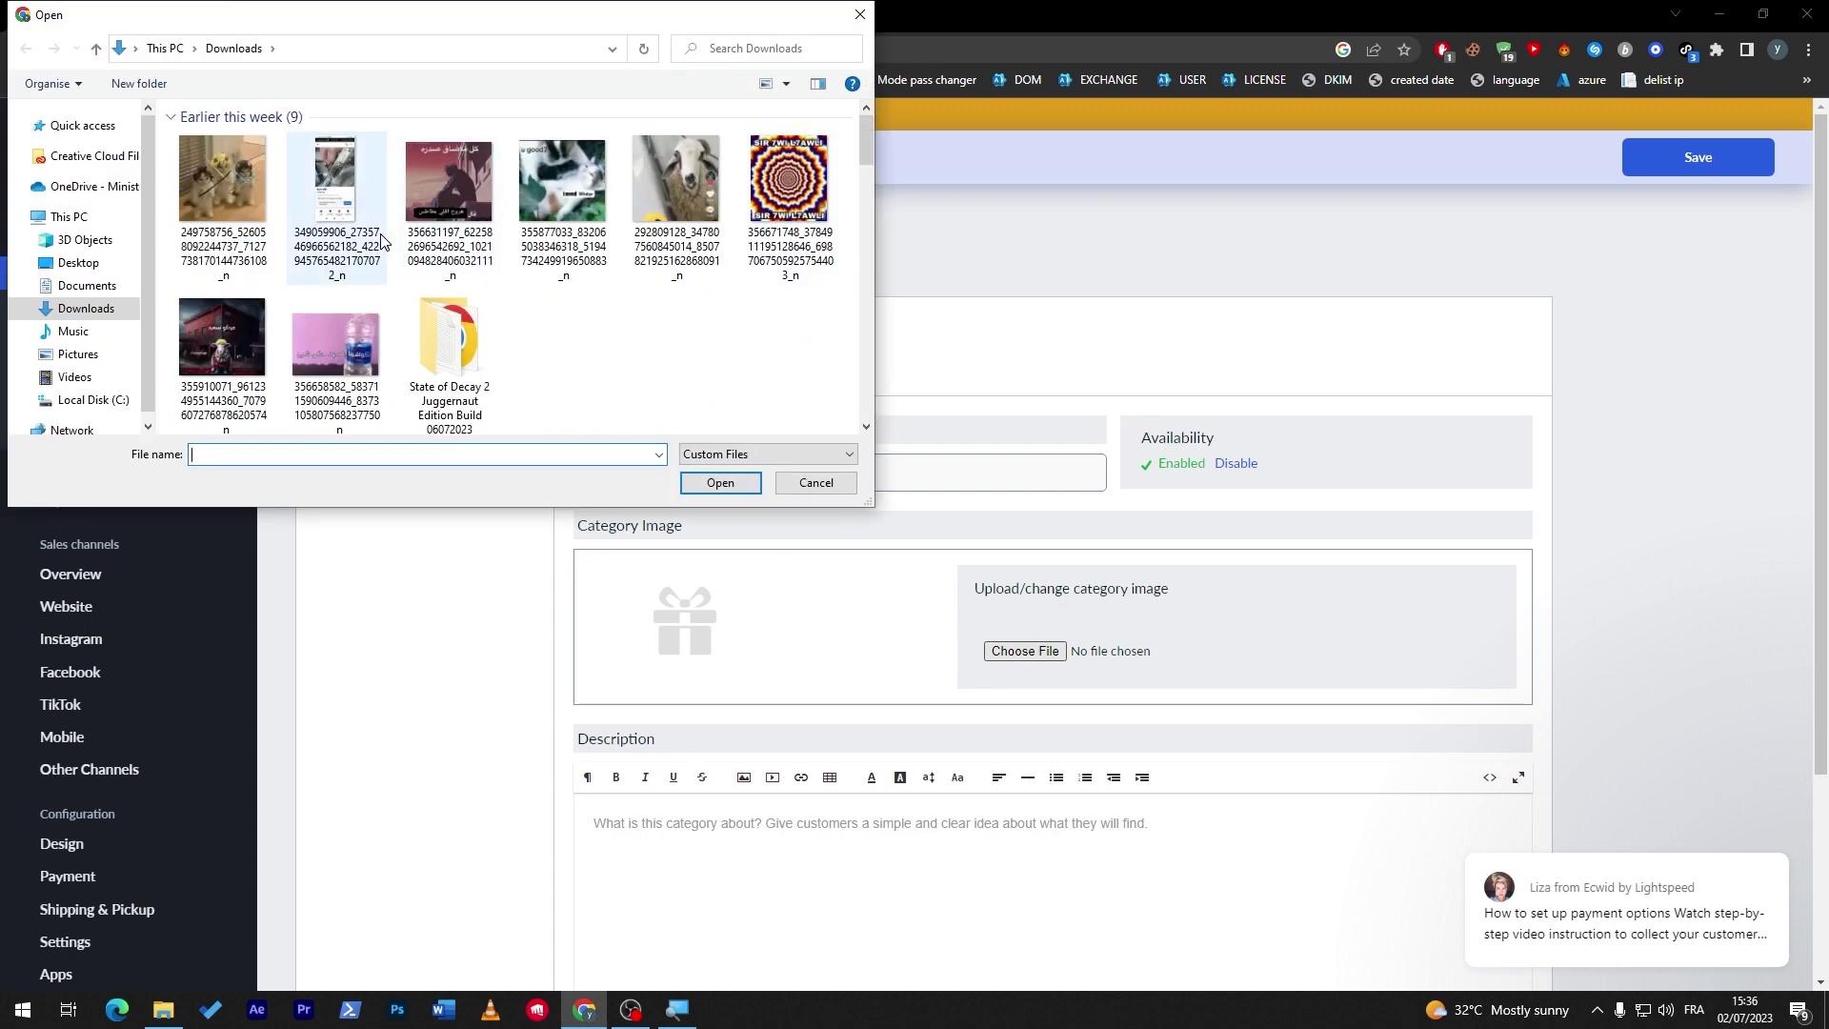
double_click(218, 225)
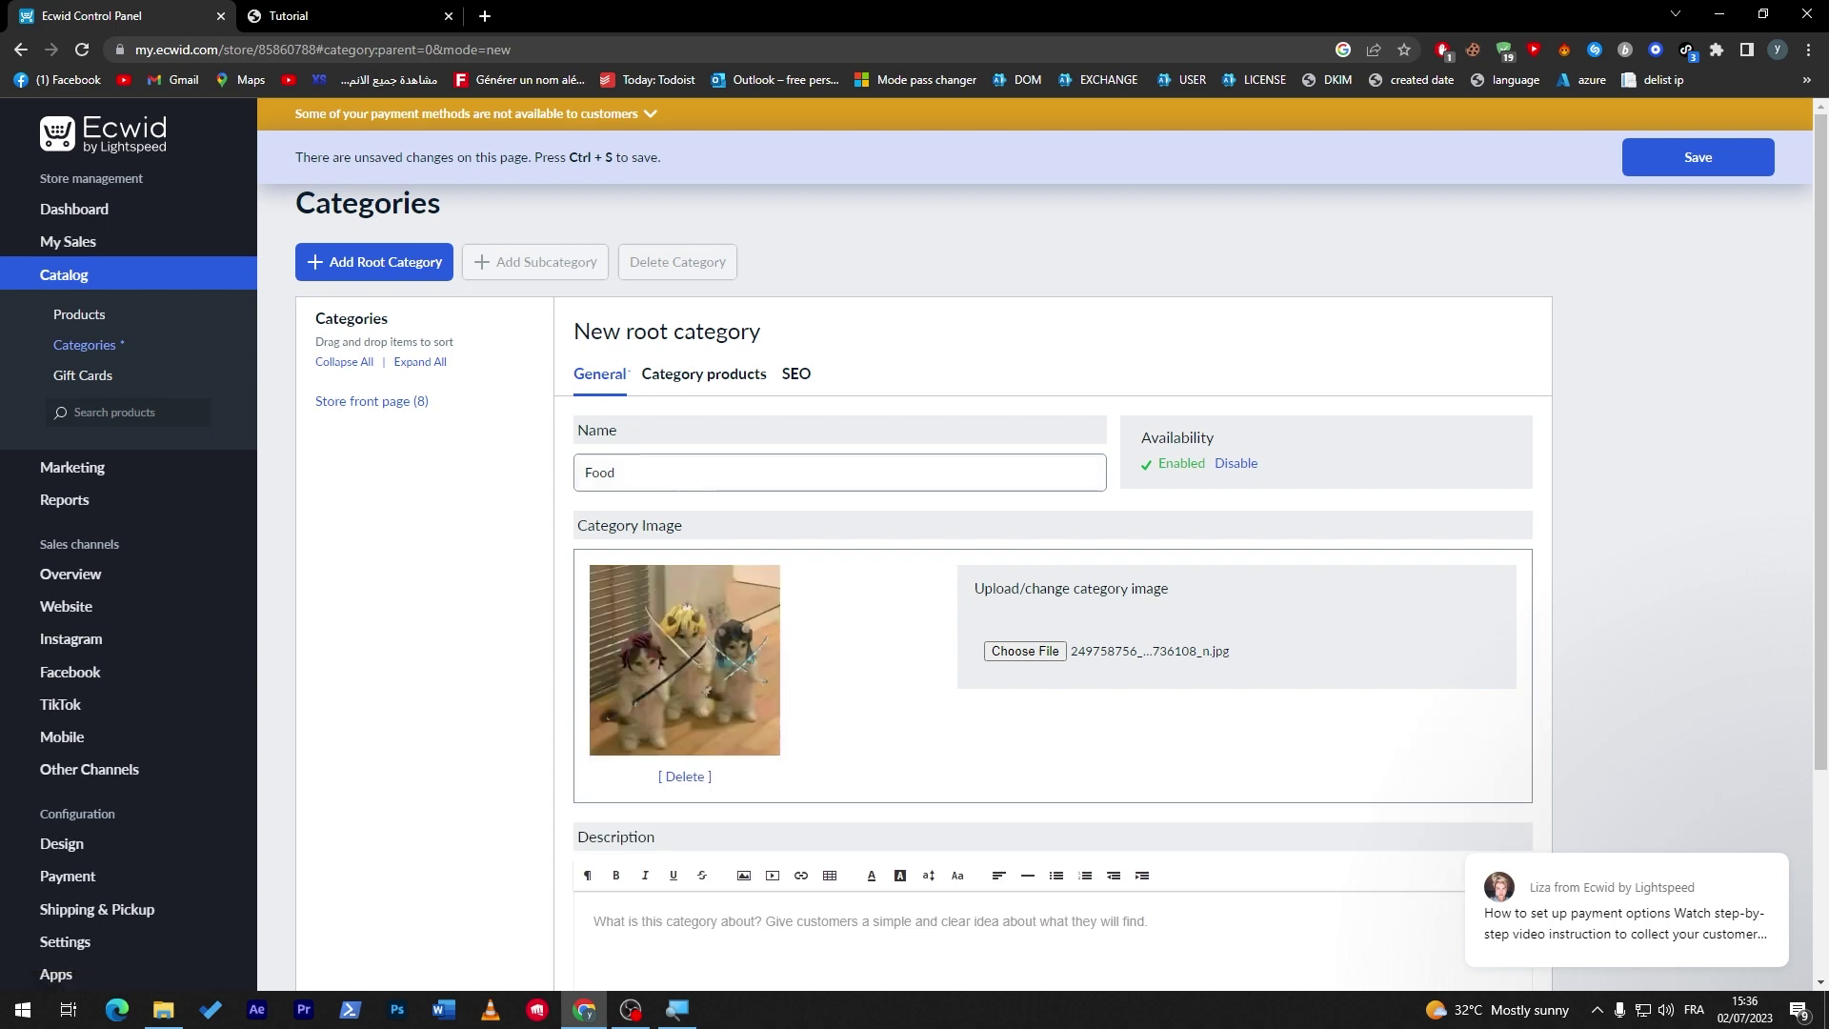
Step: Add the description 'rezrzerz', rename the category to CATS, and save it
scroll(1826, 360, "down", 3)
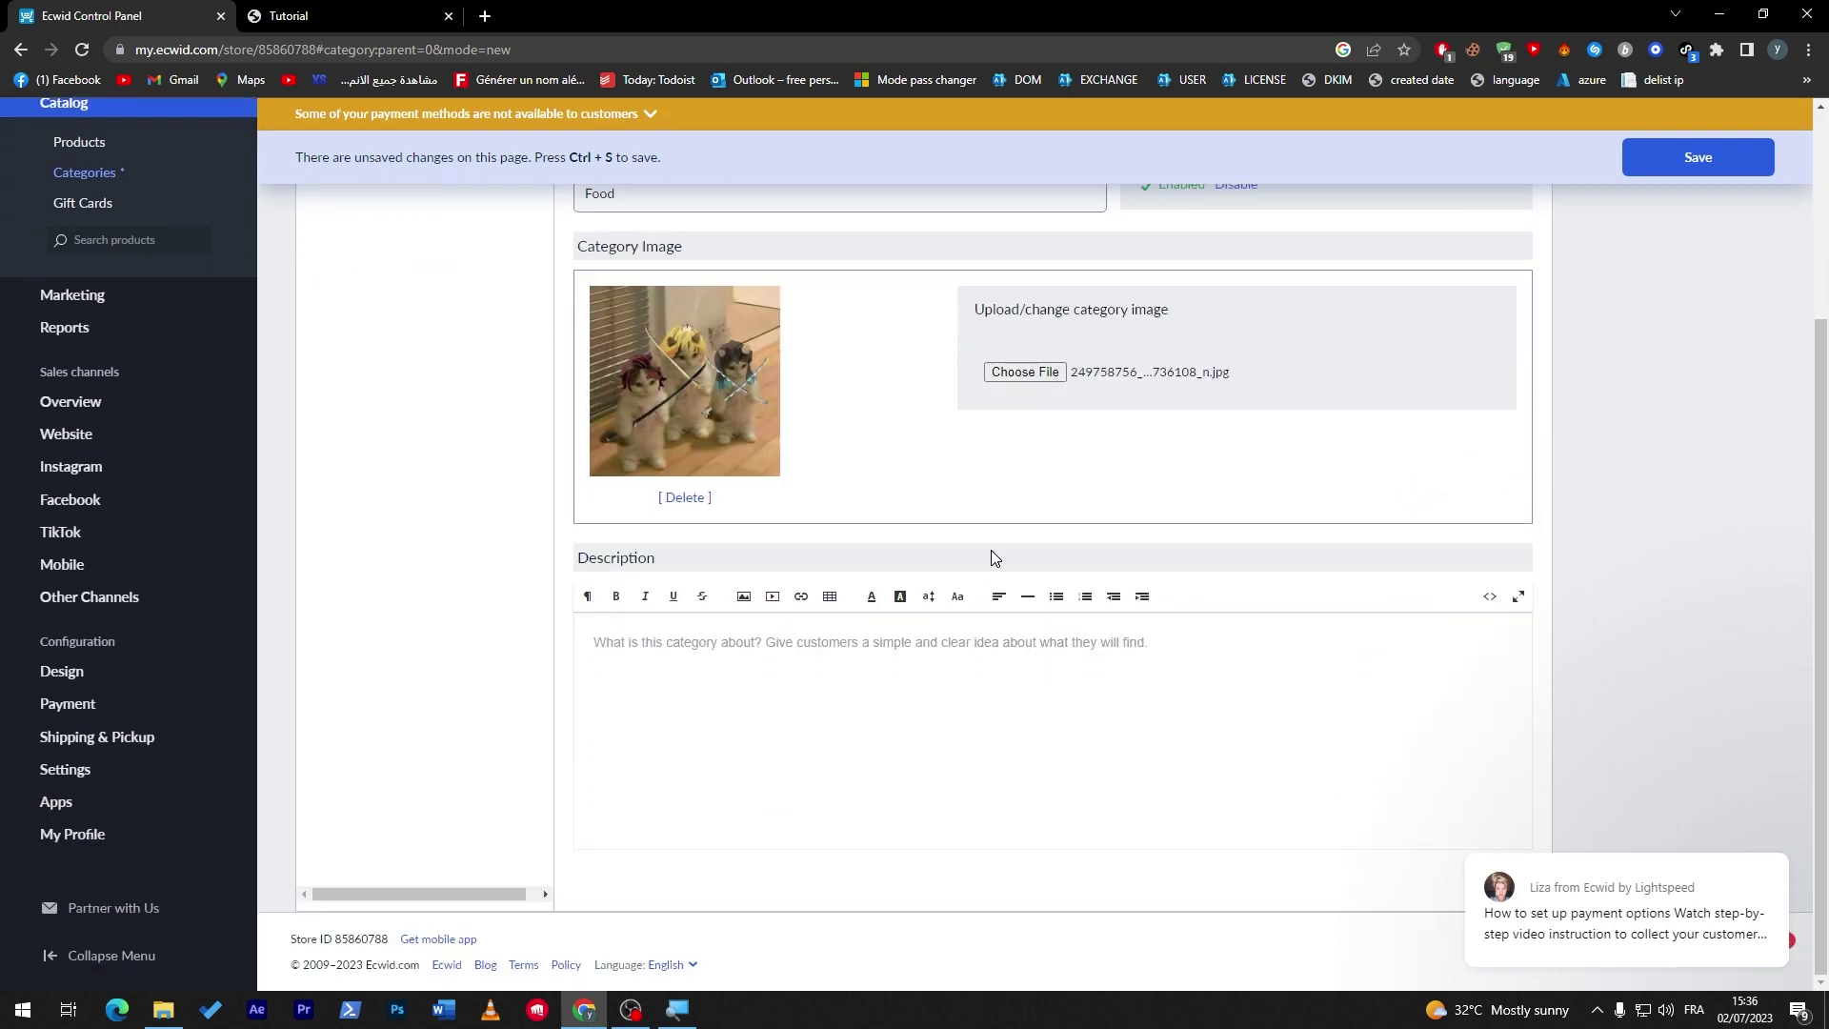
type("rezrzerz")
scroll(1324, 392, "up", 3)
double_click(750, 438)
type("CATS")
left_click(1564, 440)
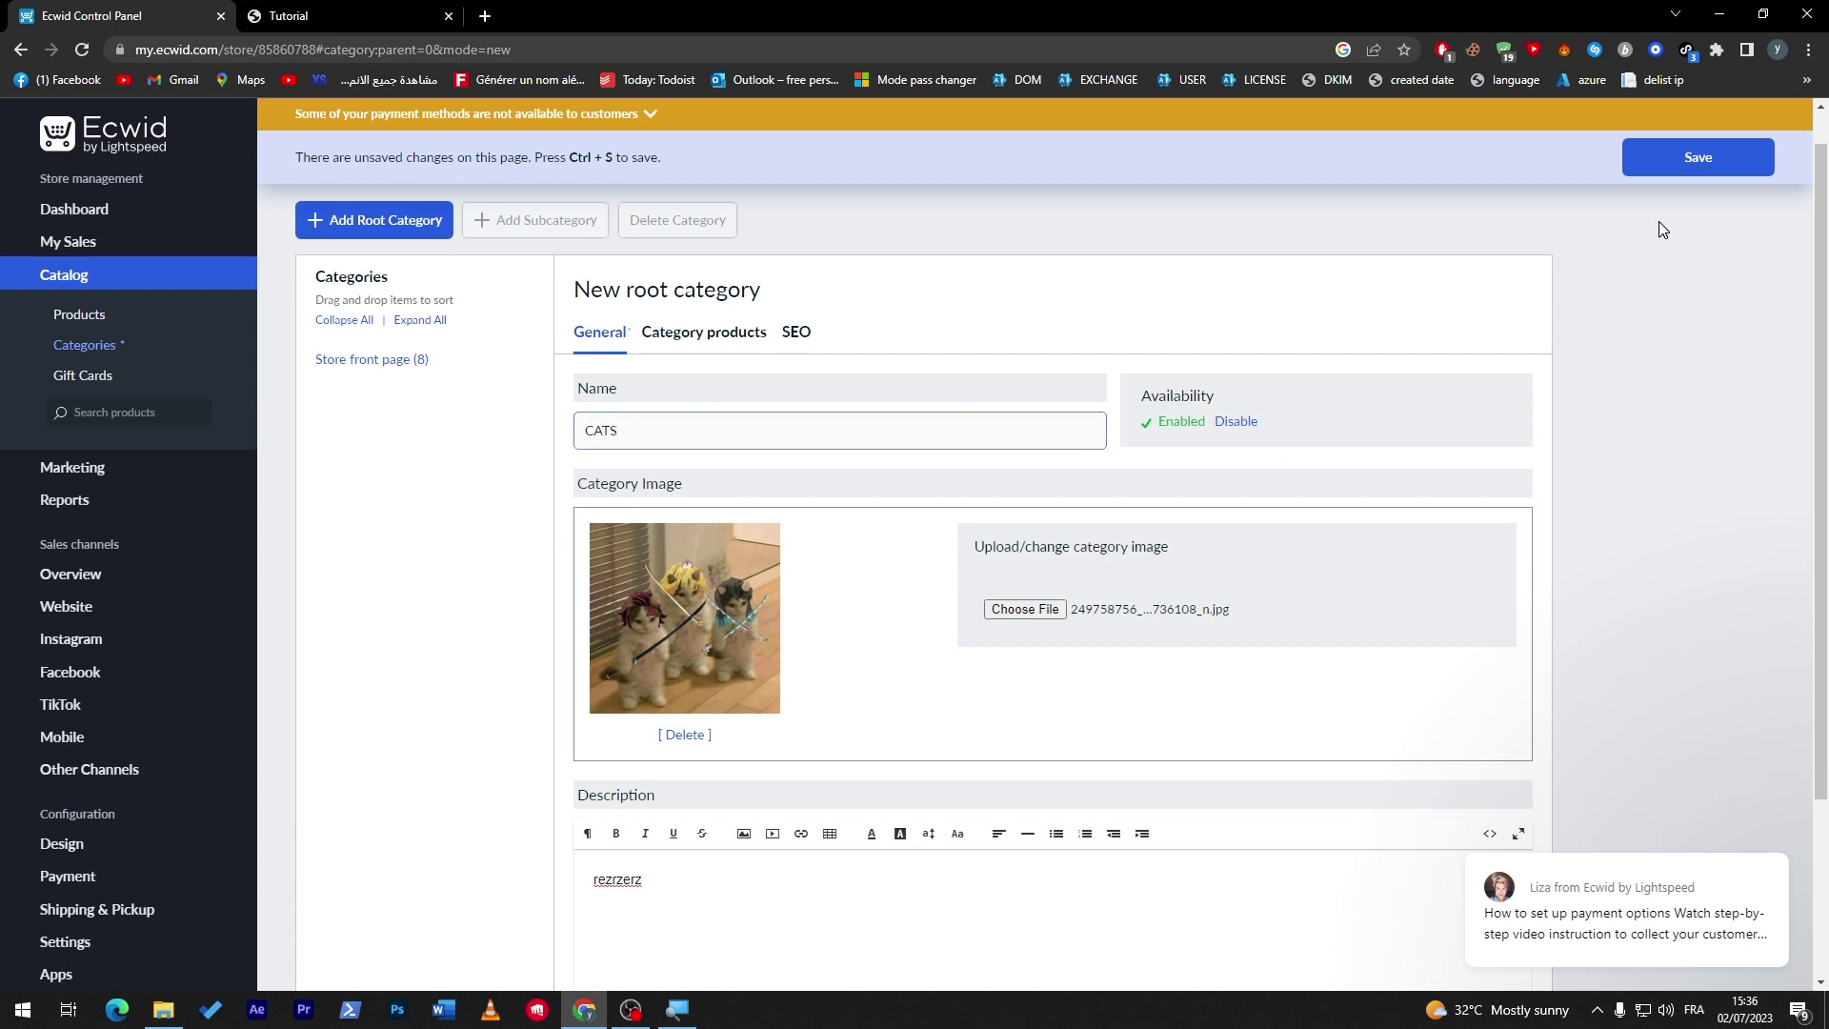
left_click(1672, 174)
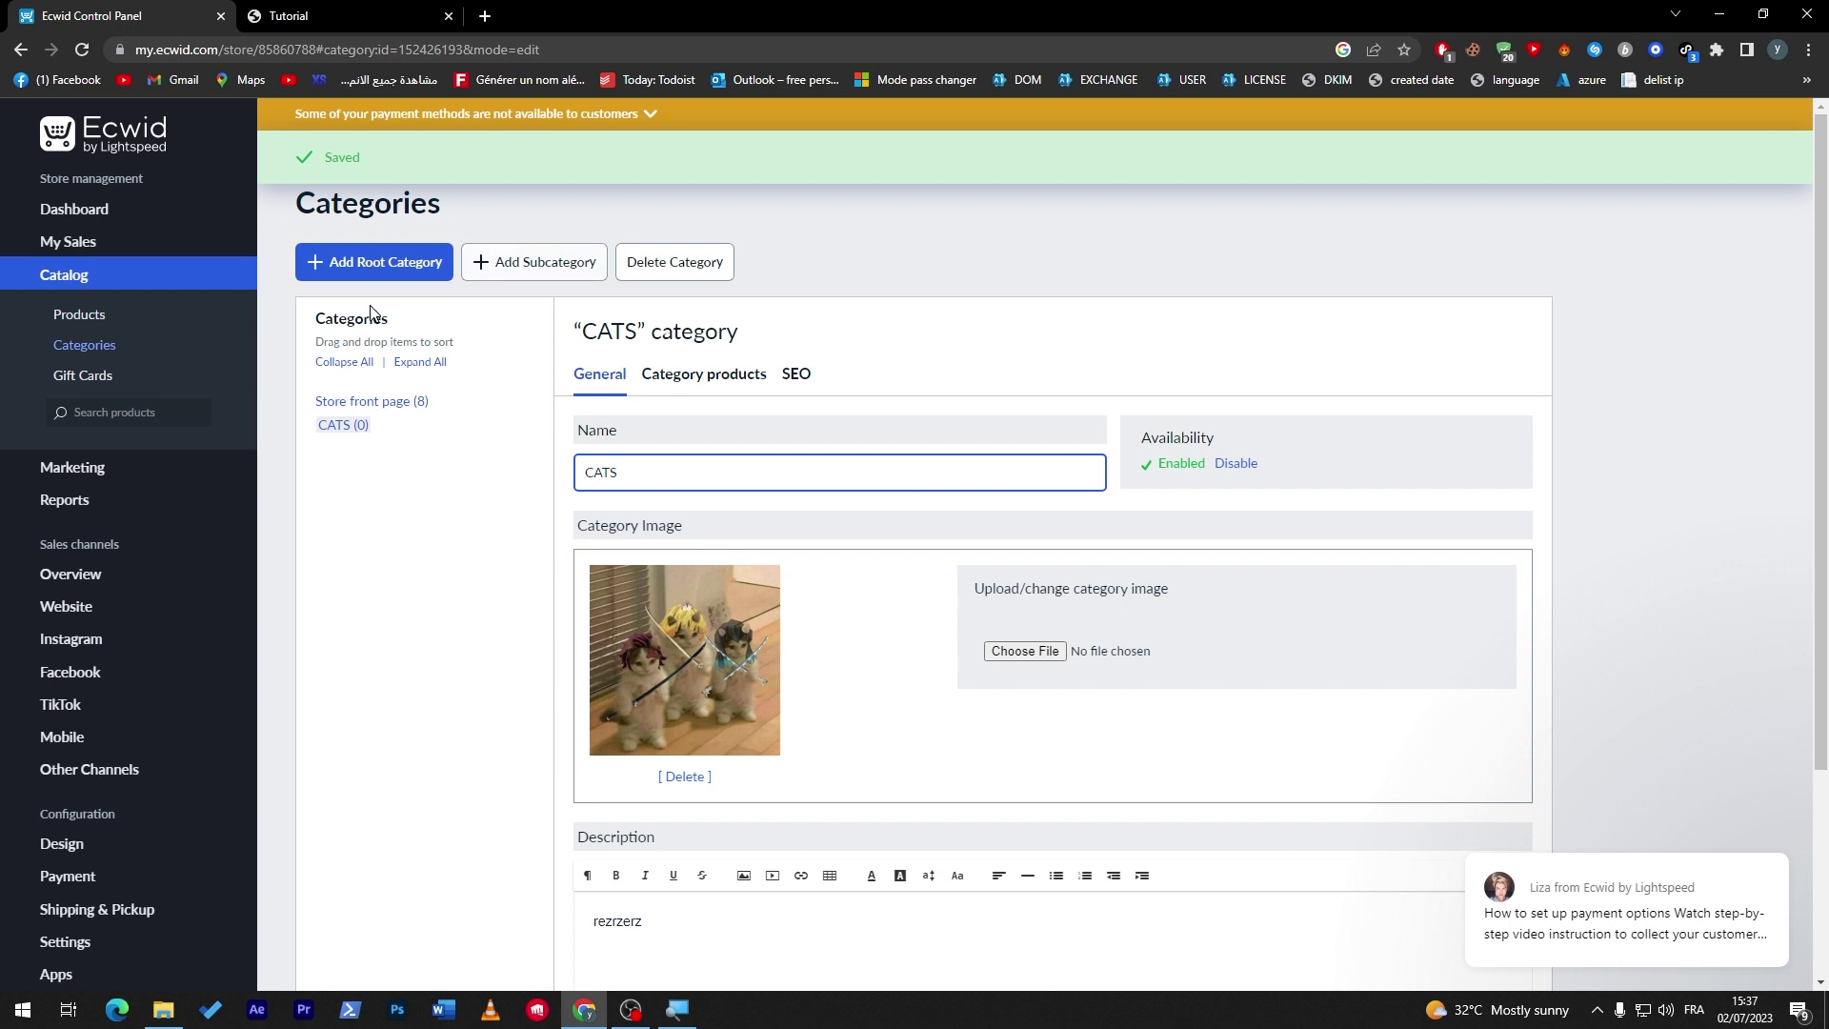
left_click(339, 429)
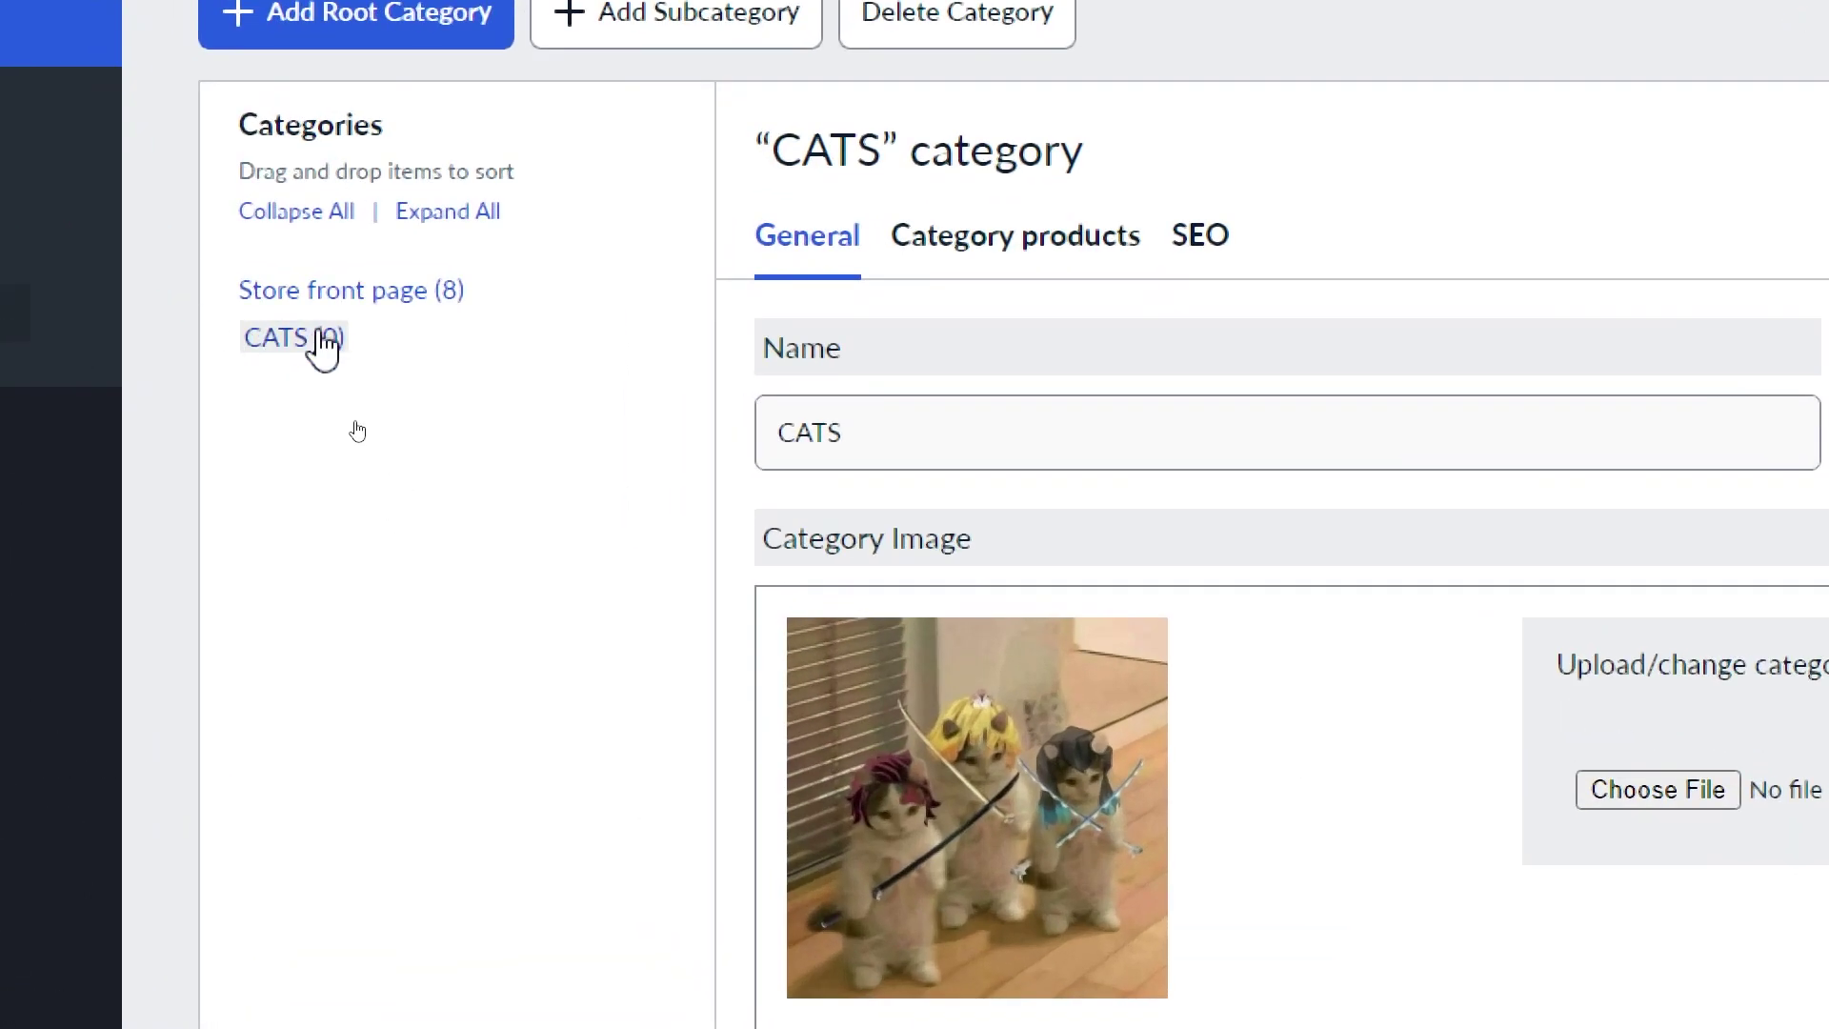
Step: Assign the Iphone X product to CATS from the Category products tab
left_click(971, 249)
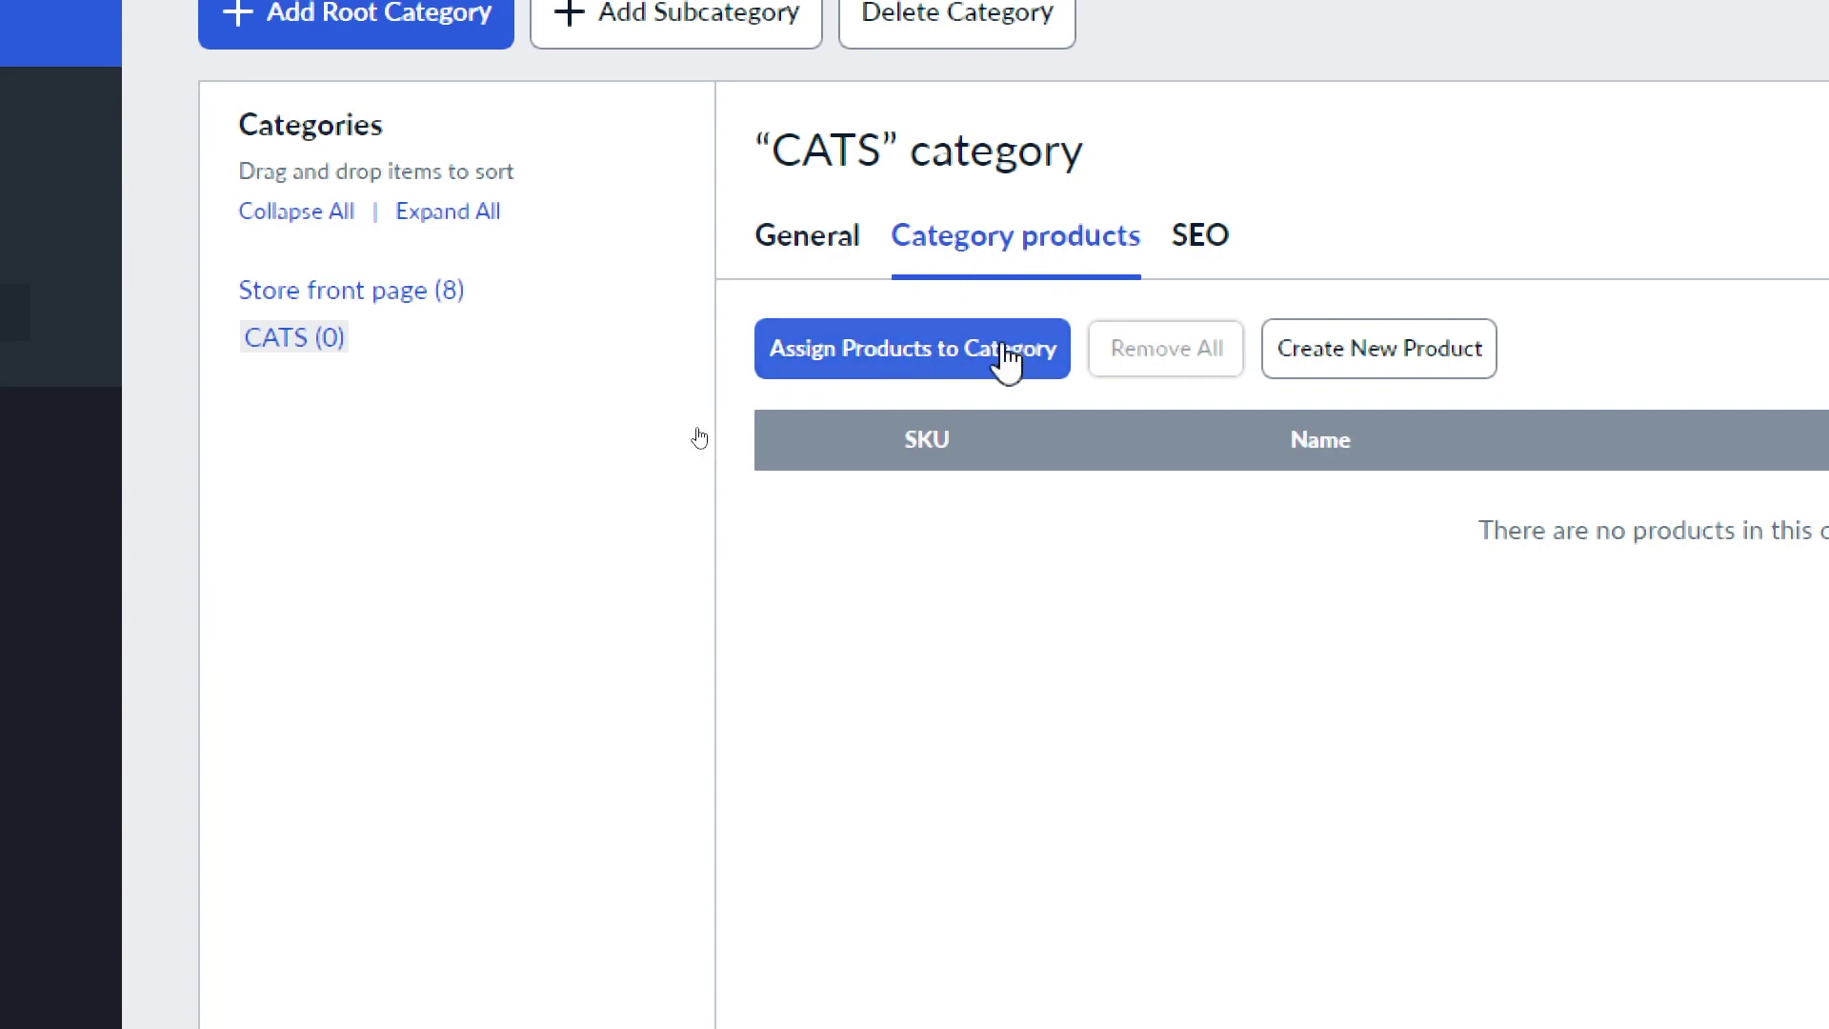
left_click(927, 359)
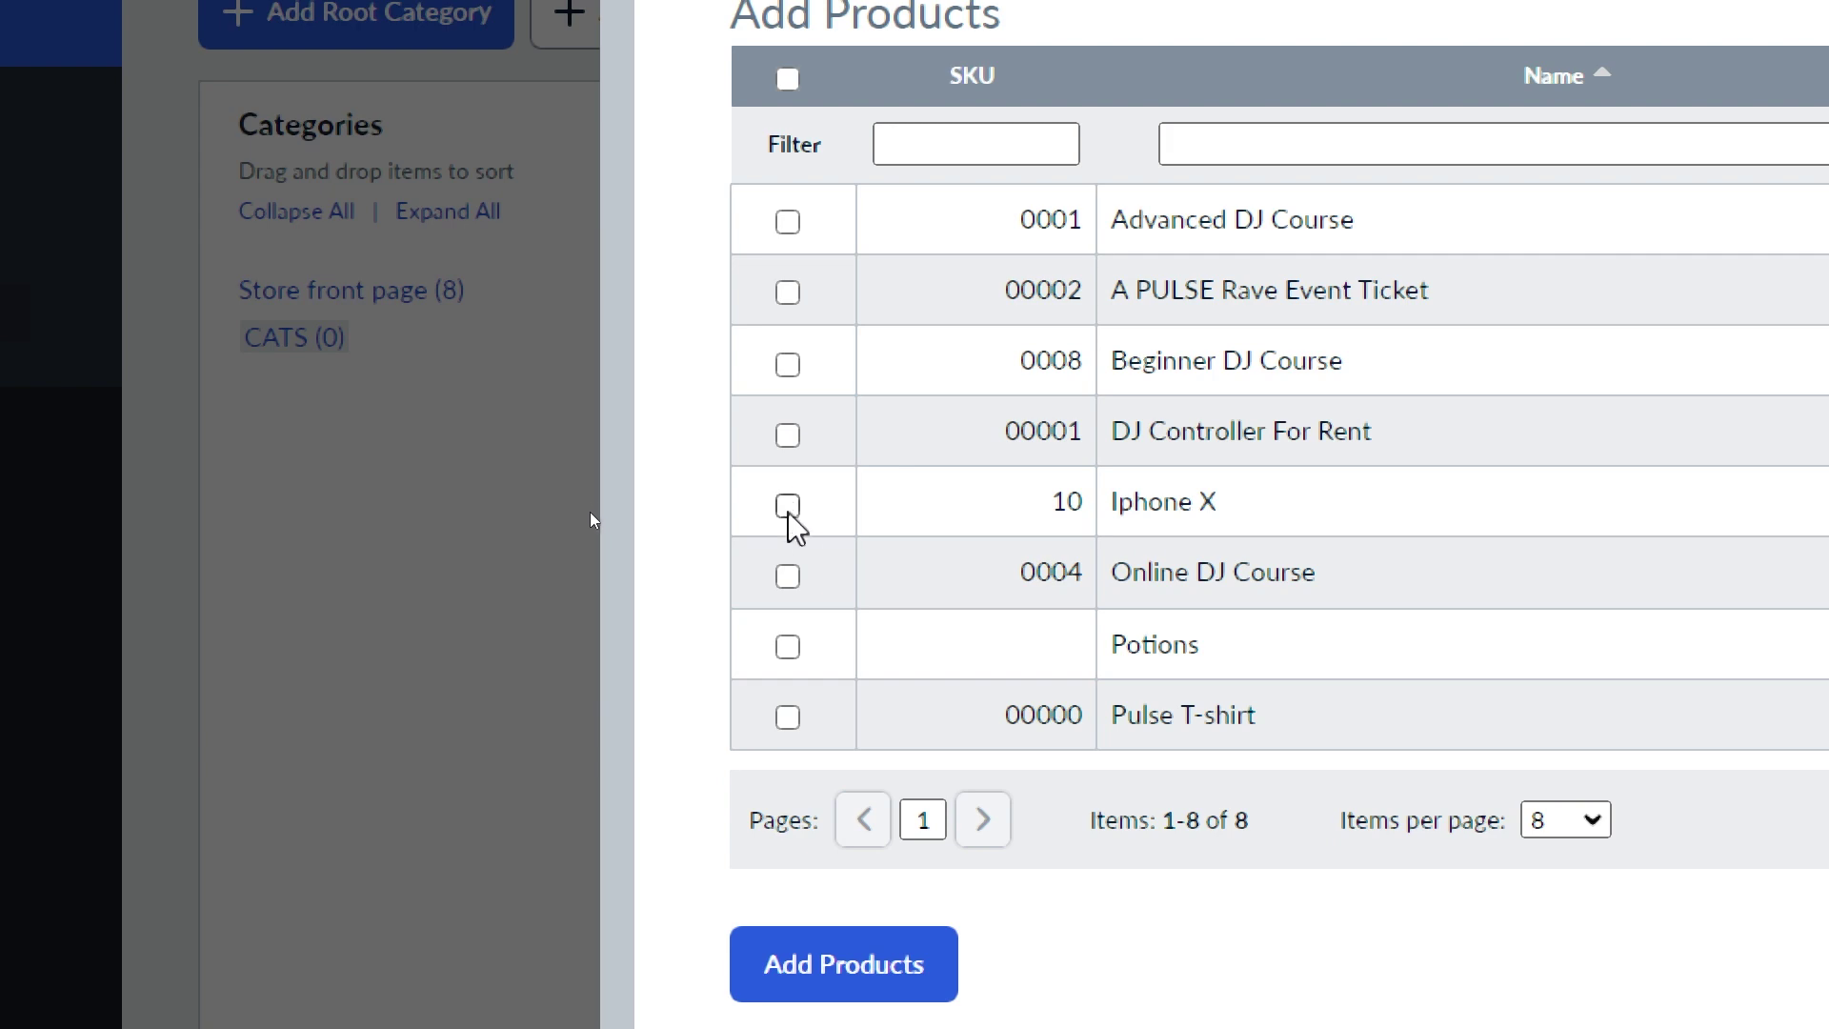
left_click(787, 505)
left_click(949, 962)
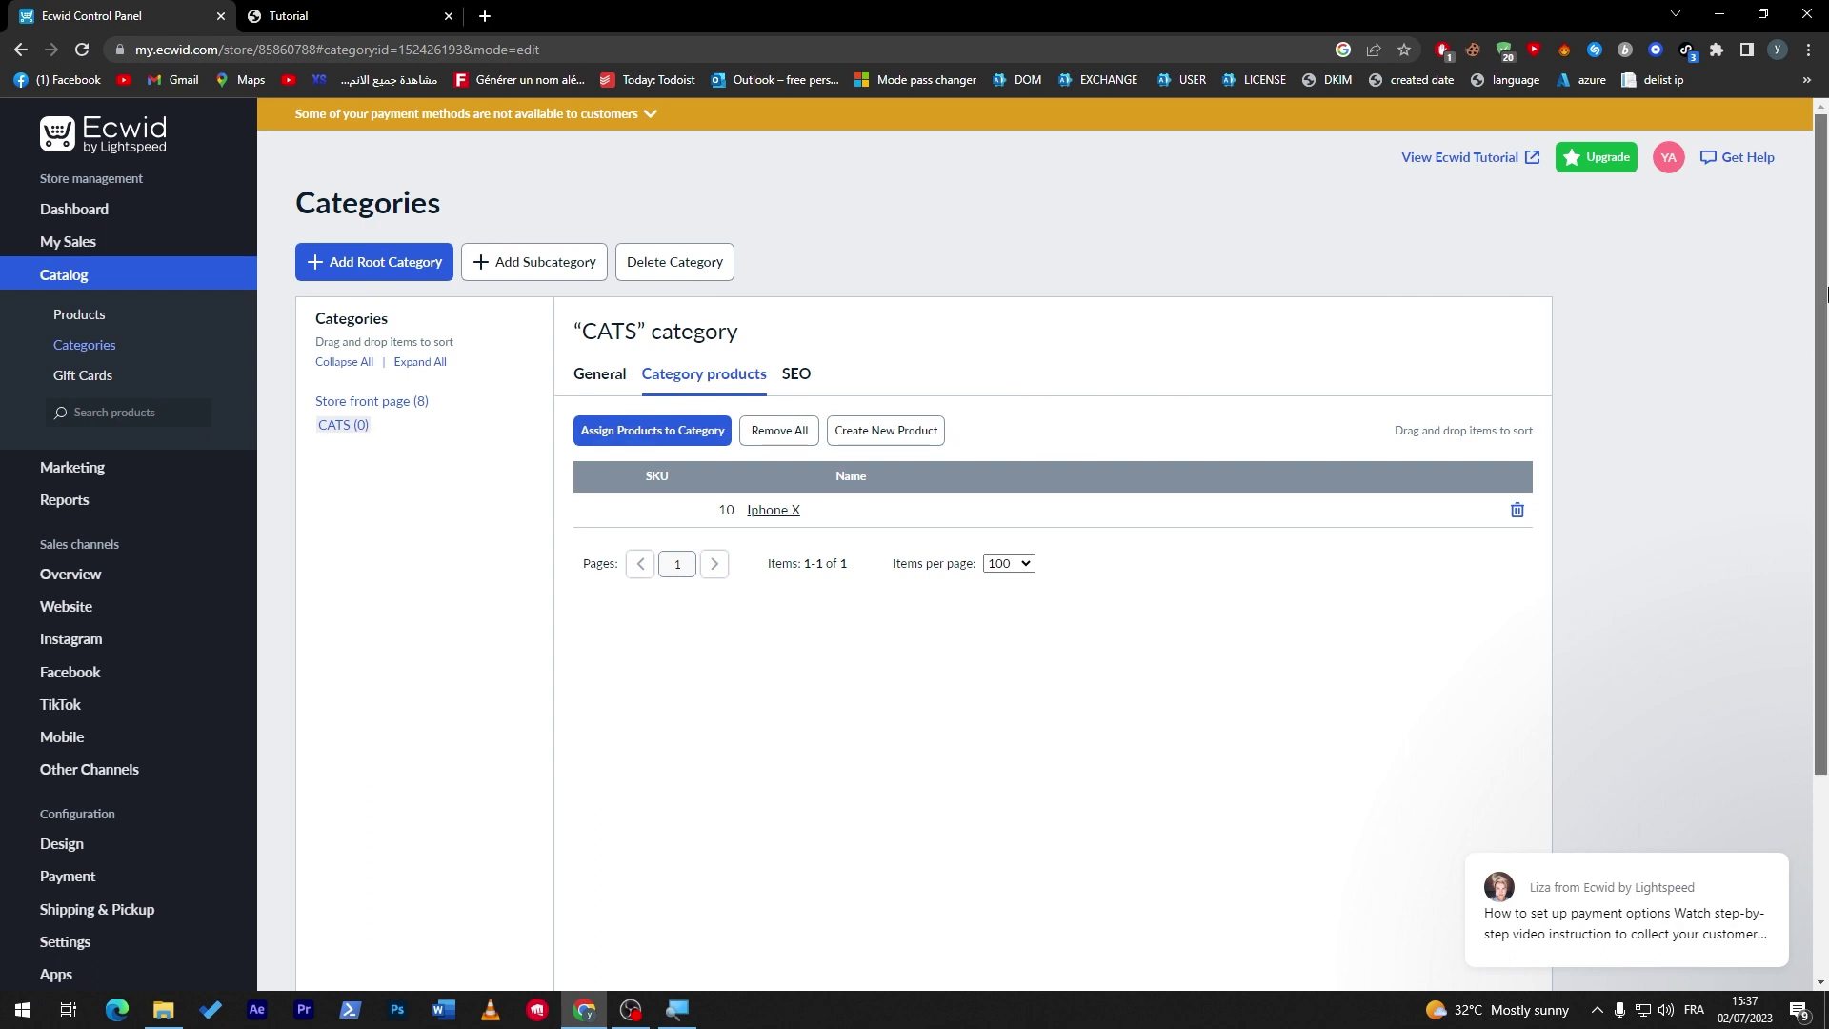
scroll(1811, 410, "down", 2)
scroll(1810, 410, "up", 1)
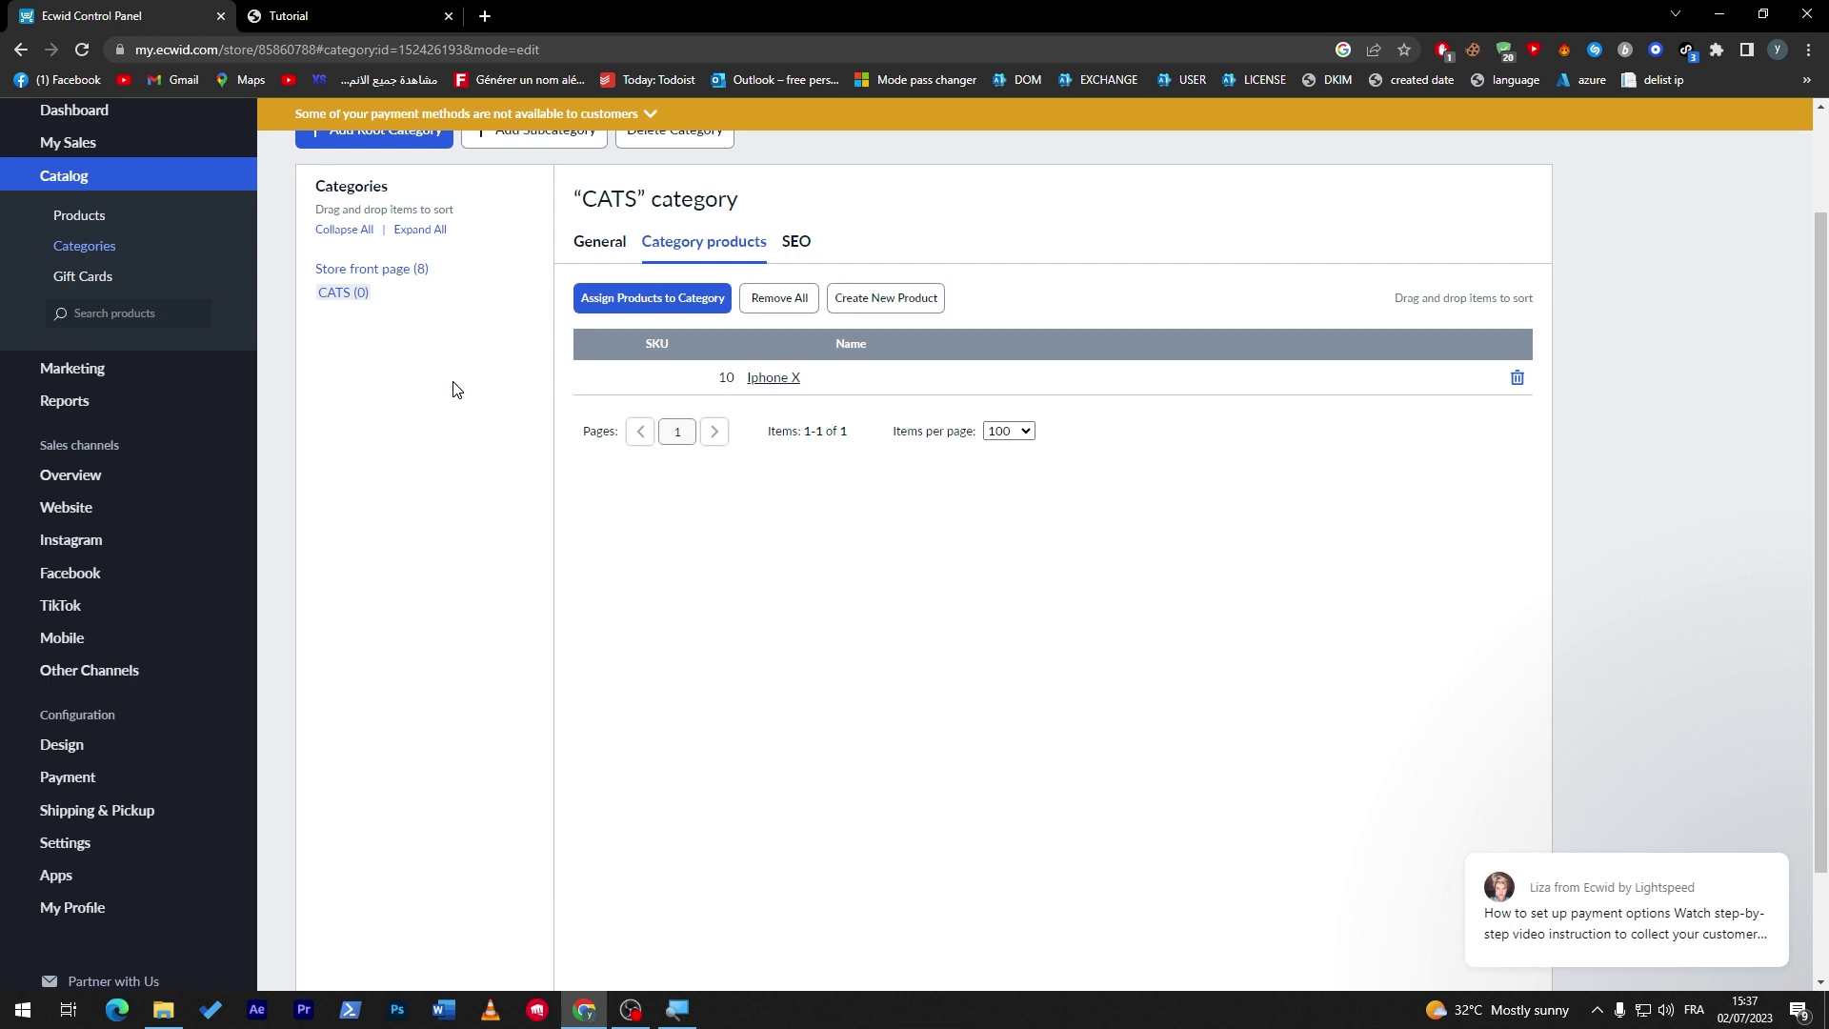
Step: Review the category's SEO and General tabs, then switch to the site editor tab
left_click(797, 249)
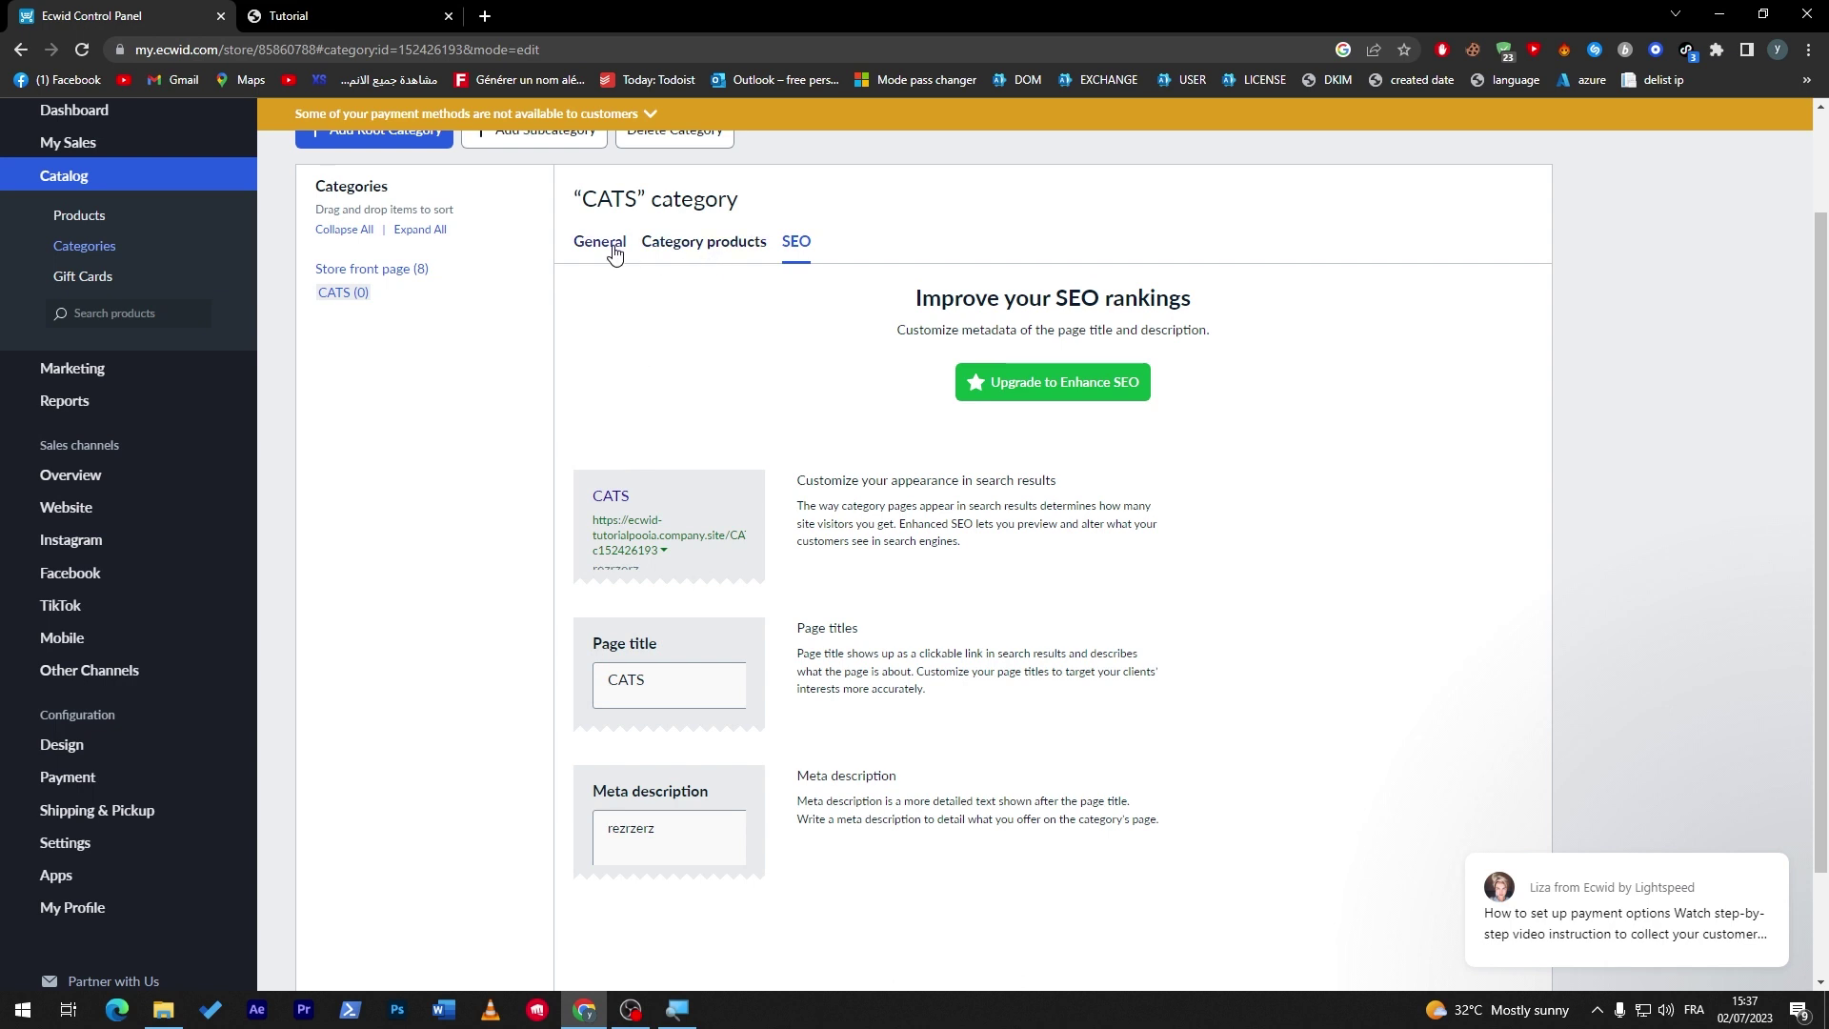
left_click(602, 253)
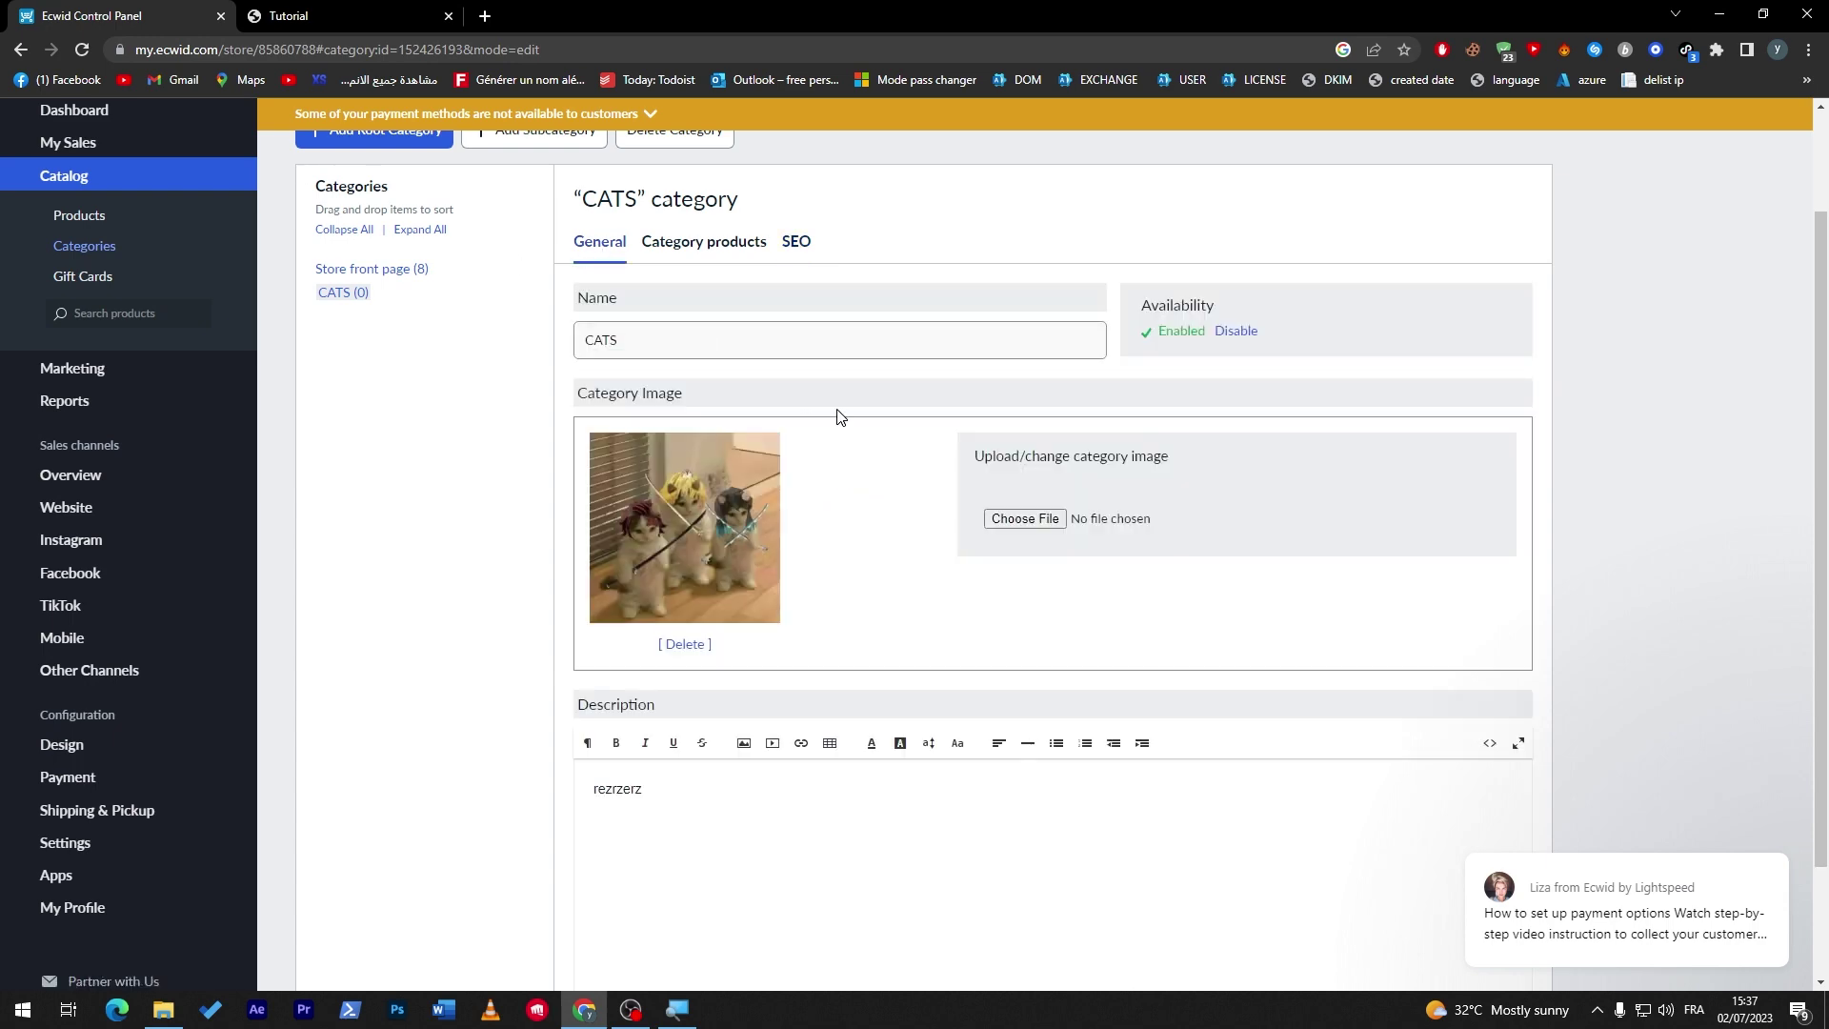
scroll(1812, 816, "down", 1)
scroll(1814, 765, "up", 3)
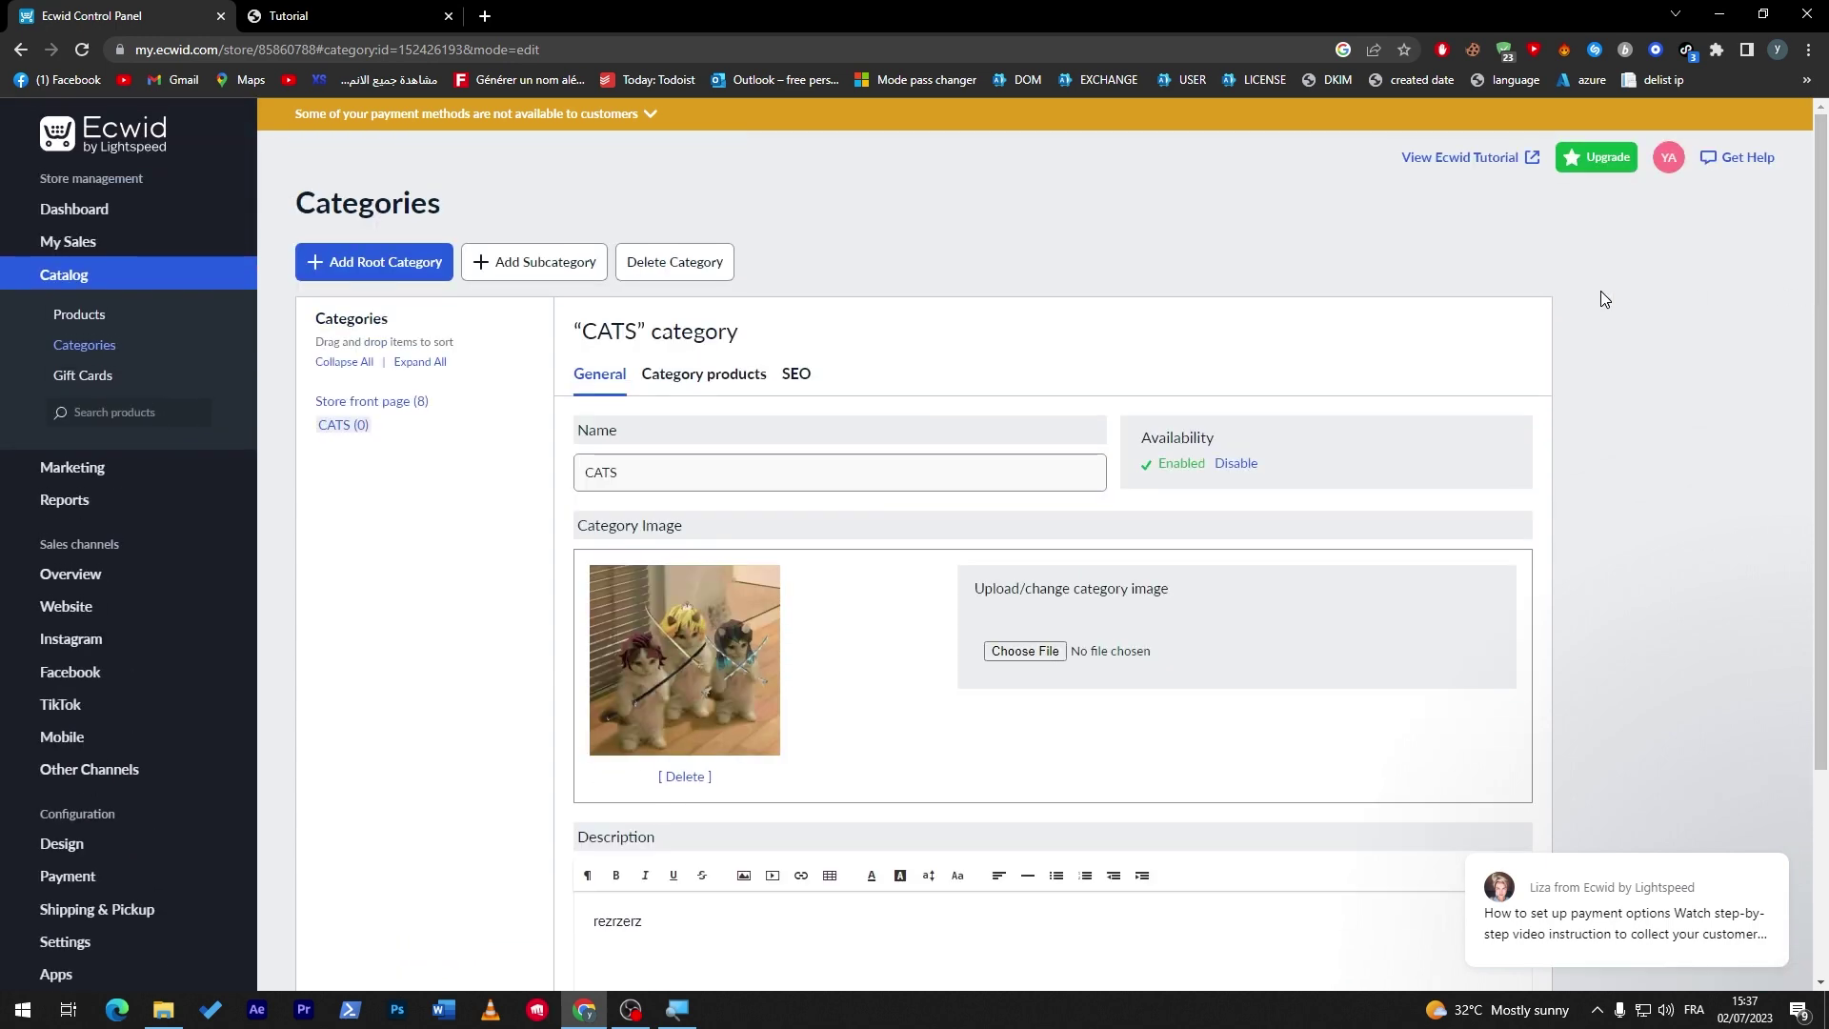
left_click(243, 21)
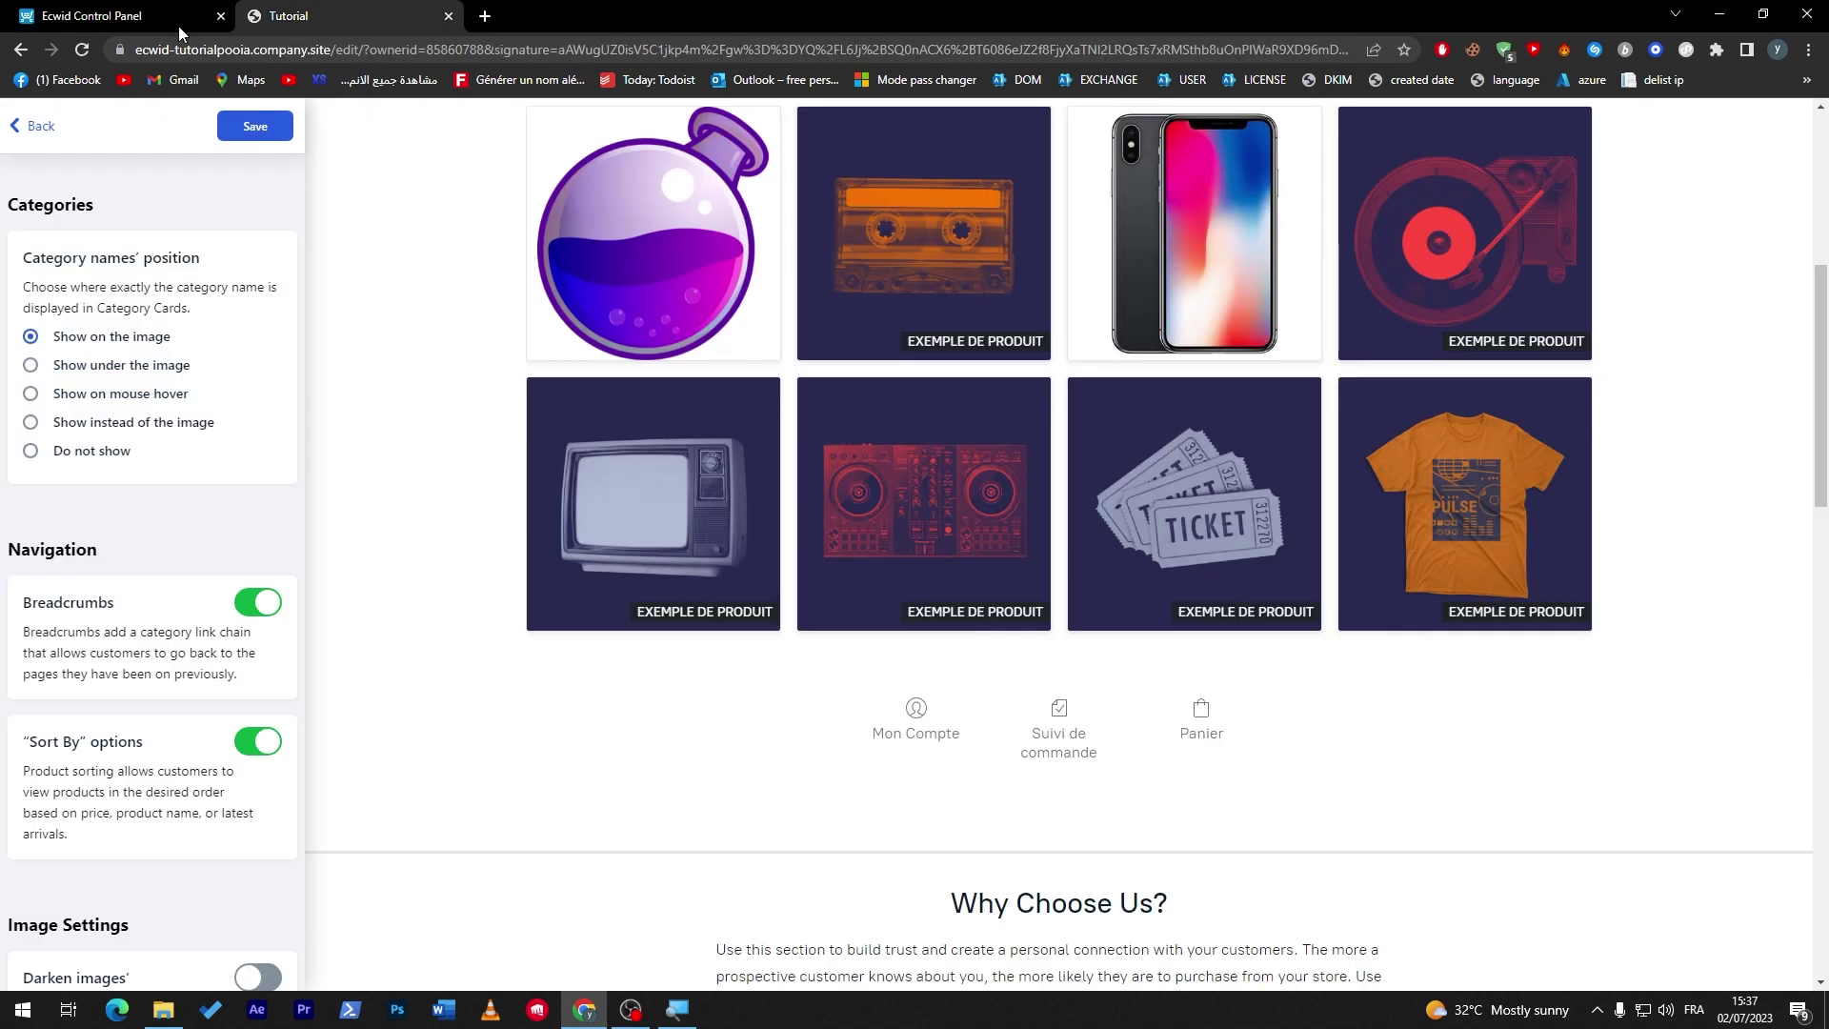
Step: Reload the site editor to pick up the new category, then go to the Control Panel dashboard
left_click(76, 52)
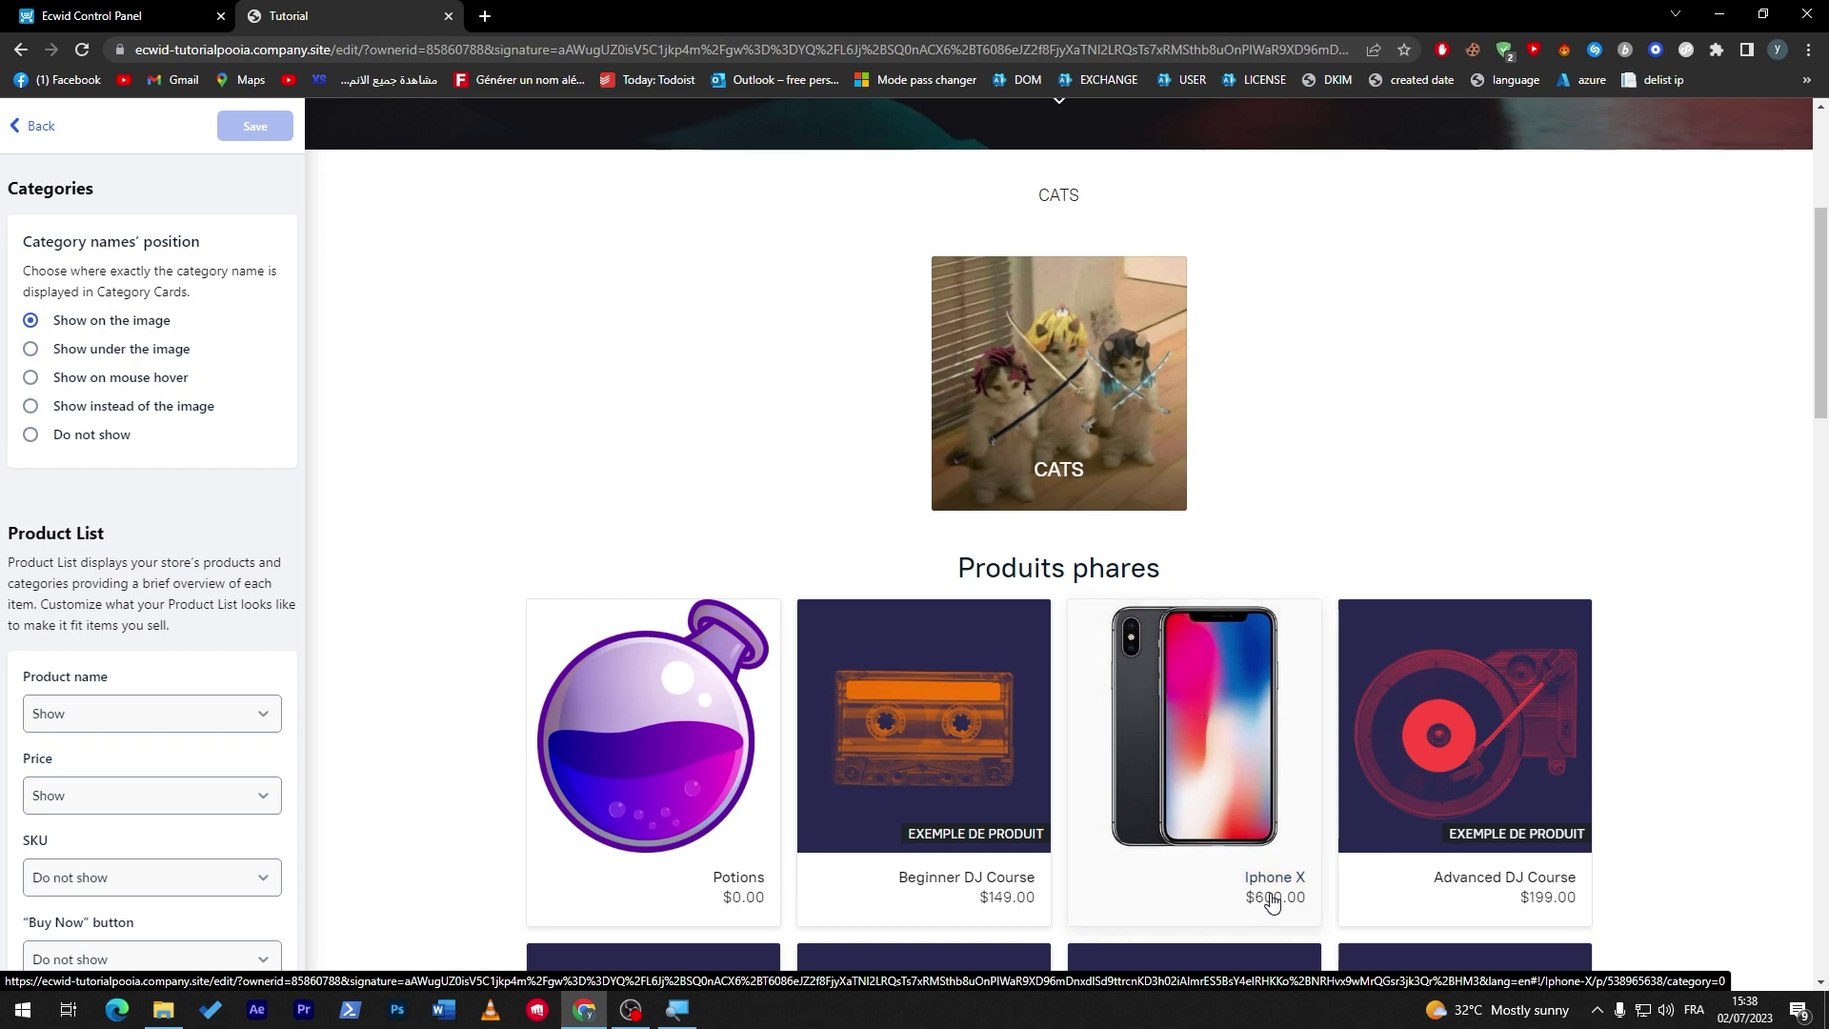
left_click(190, 16)
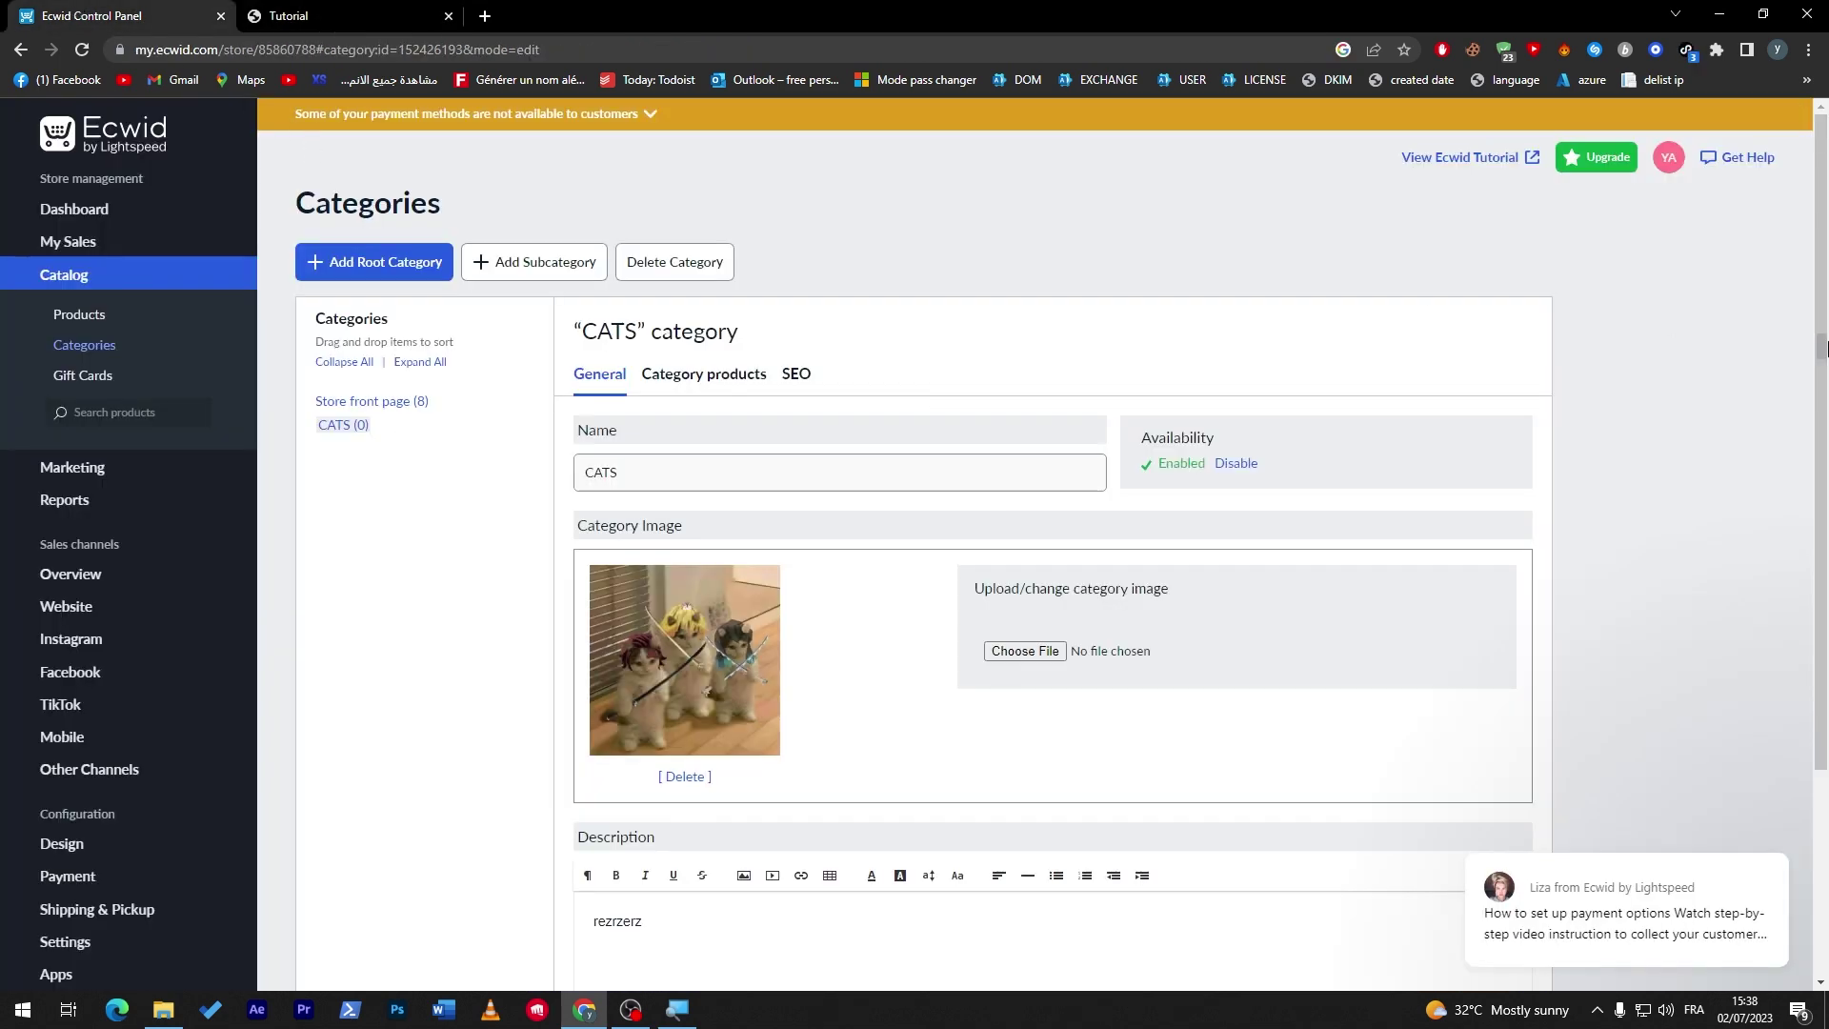
left_click(75, 209)
mouse_move(57, 241)
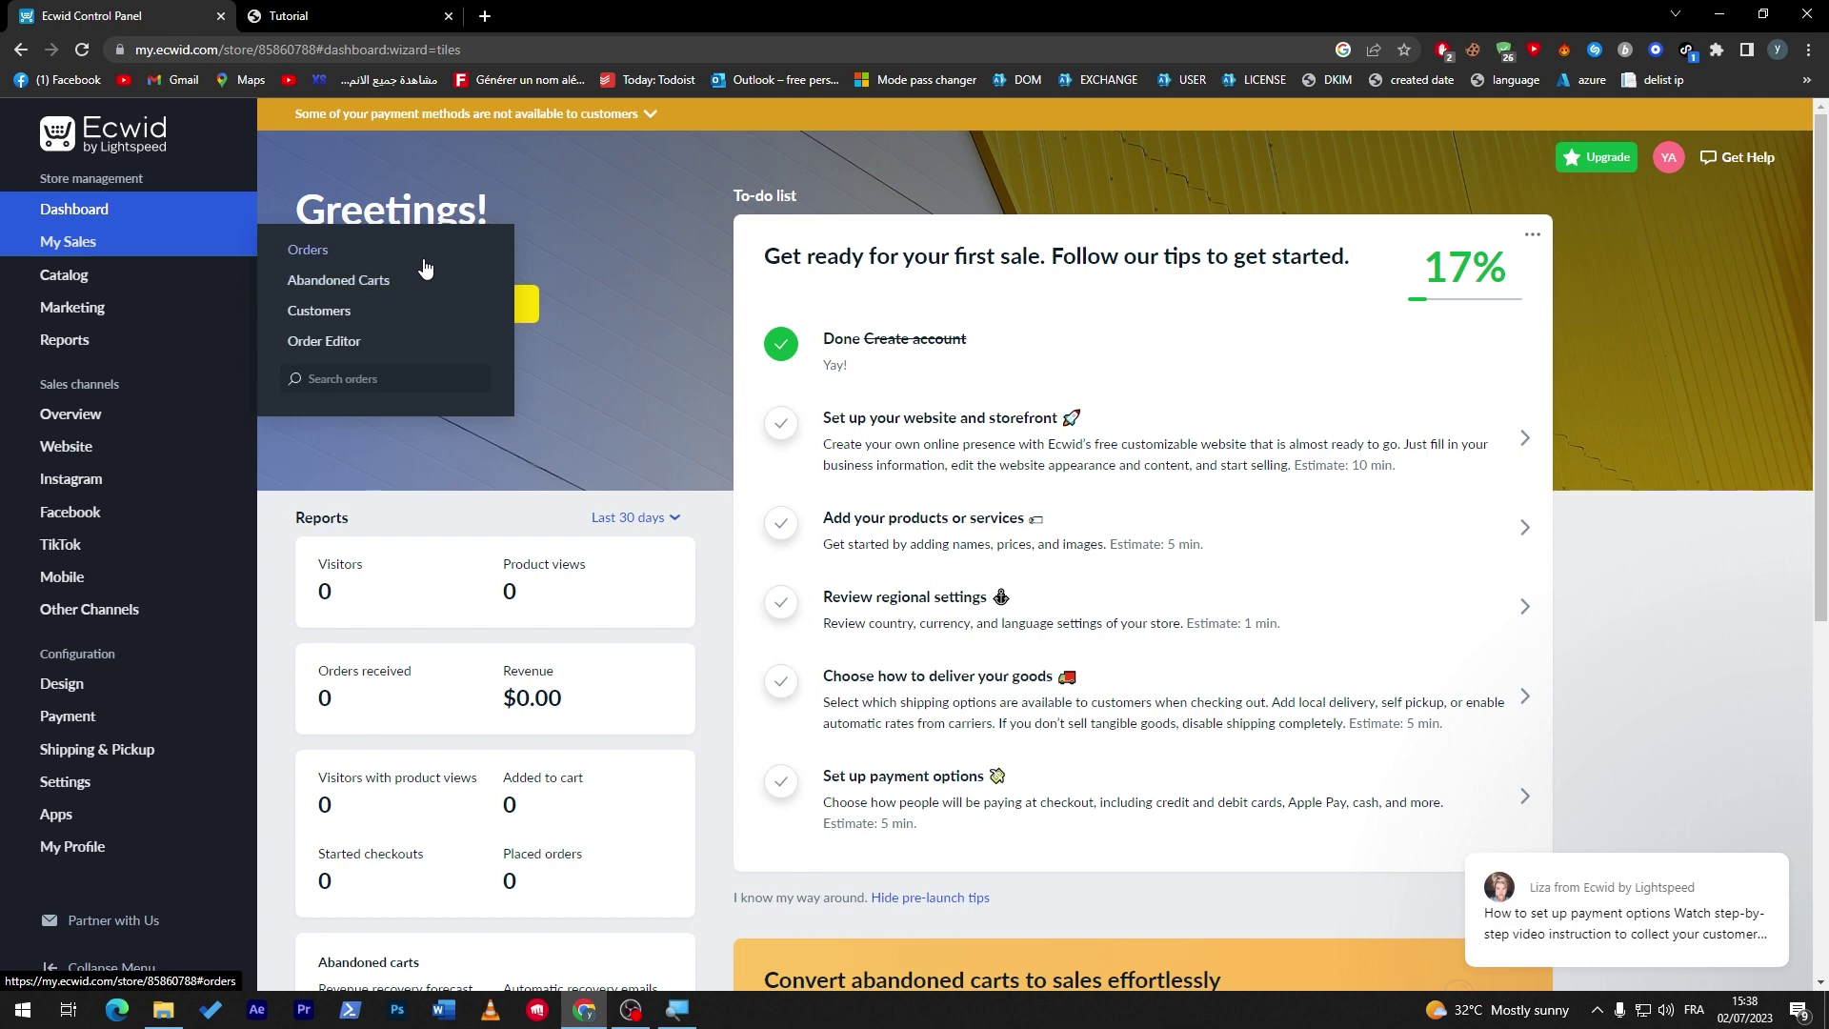
Step: Open the live storefront's CATS category to confirm Iphone X at $600.00
left_click(478, 258)
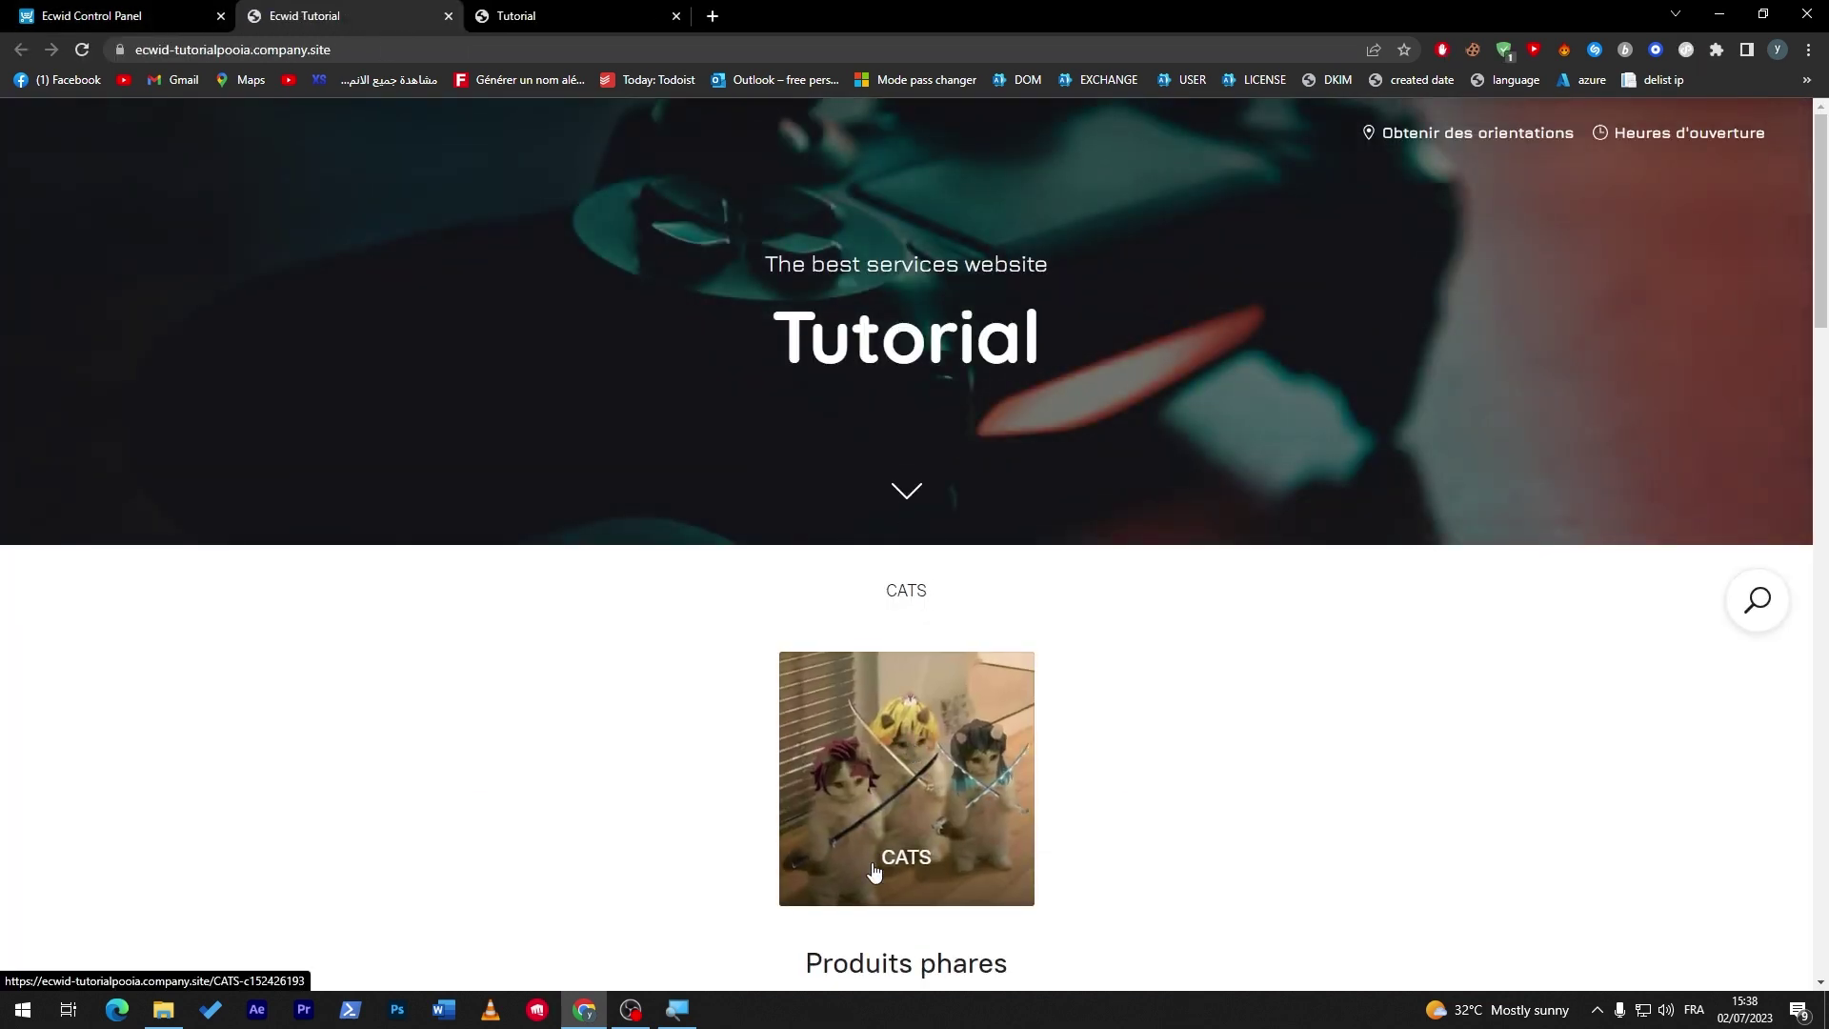
left_click(873, 871)
mouse_move(1824, 344)
left_mouse_down()
mouse_move(1824, 198)
mouse_move(1823, 318)
left_mouse_up()
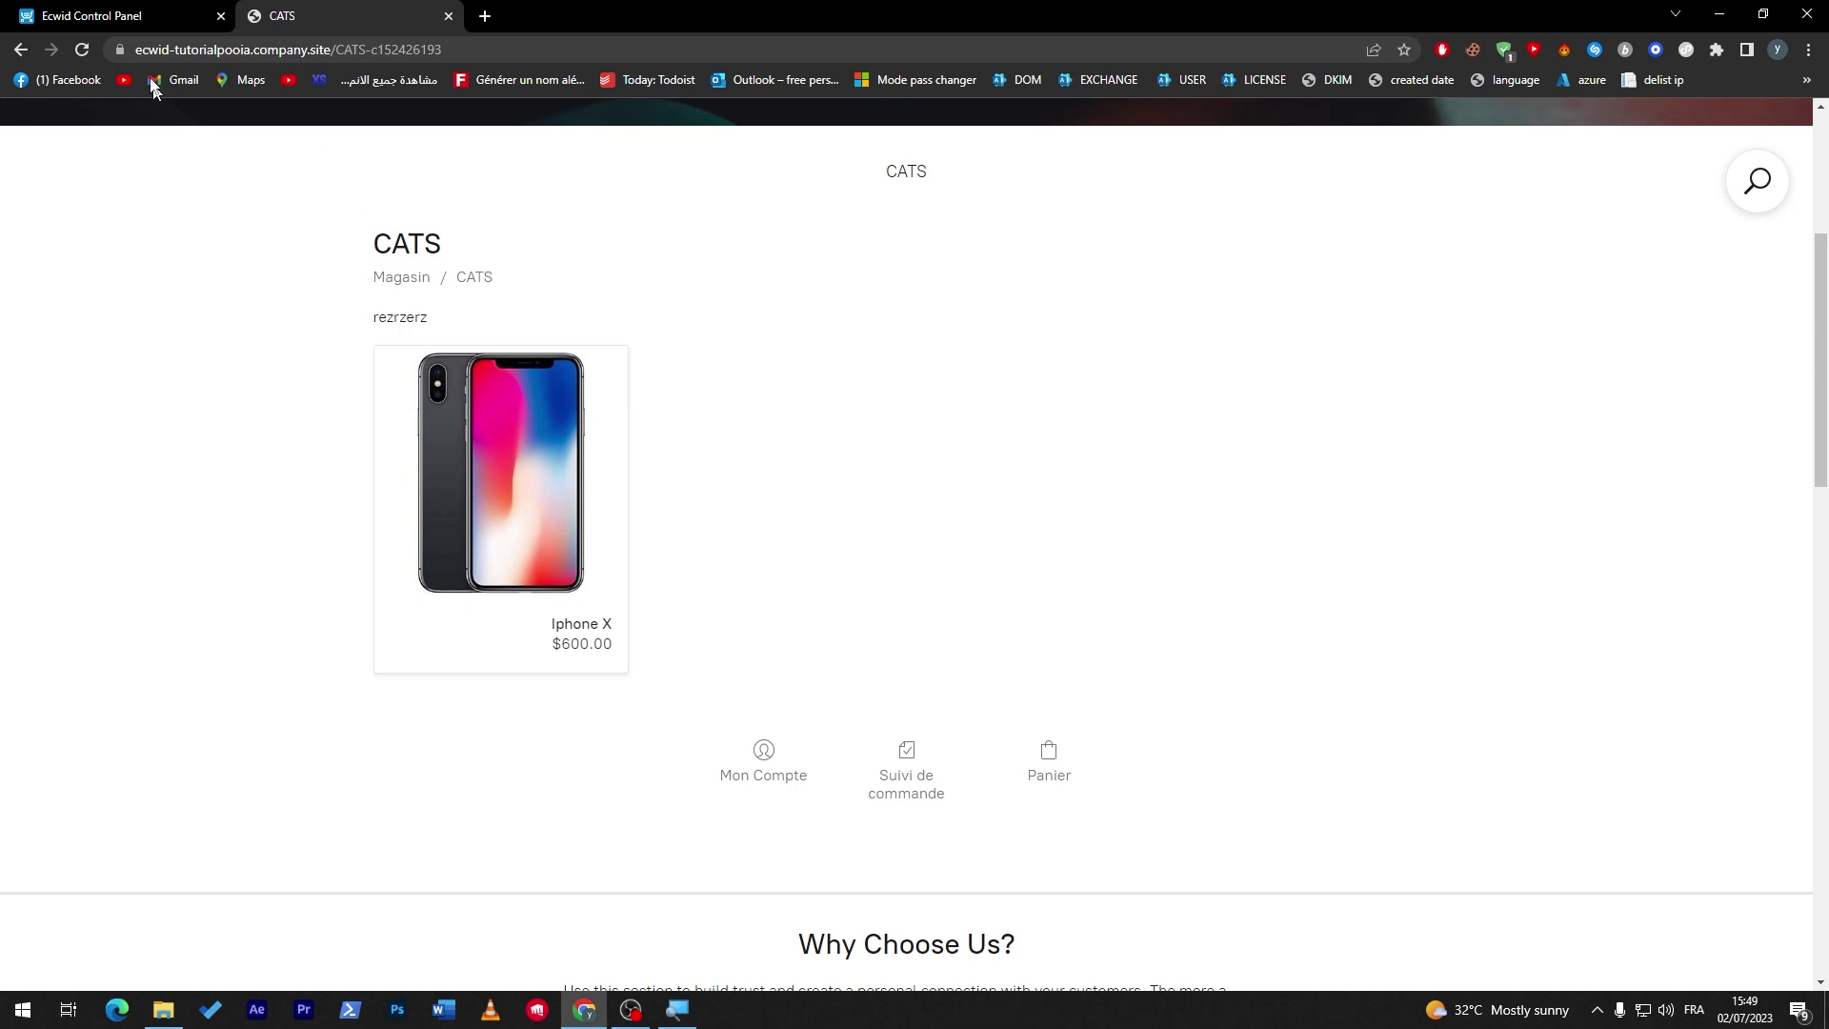
left_click(162, 11)
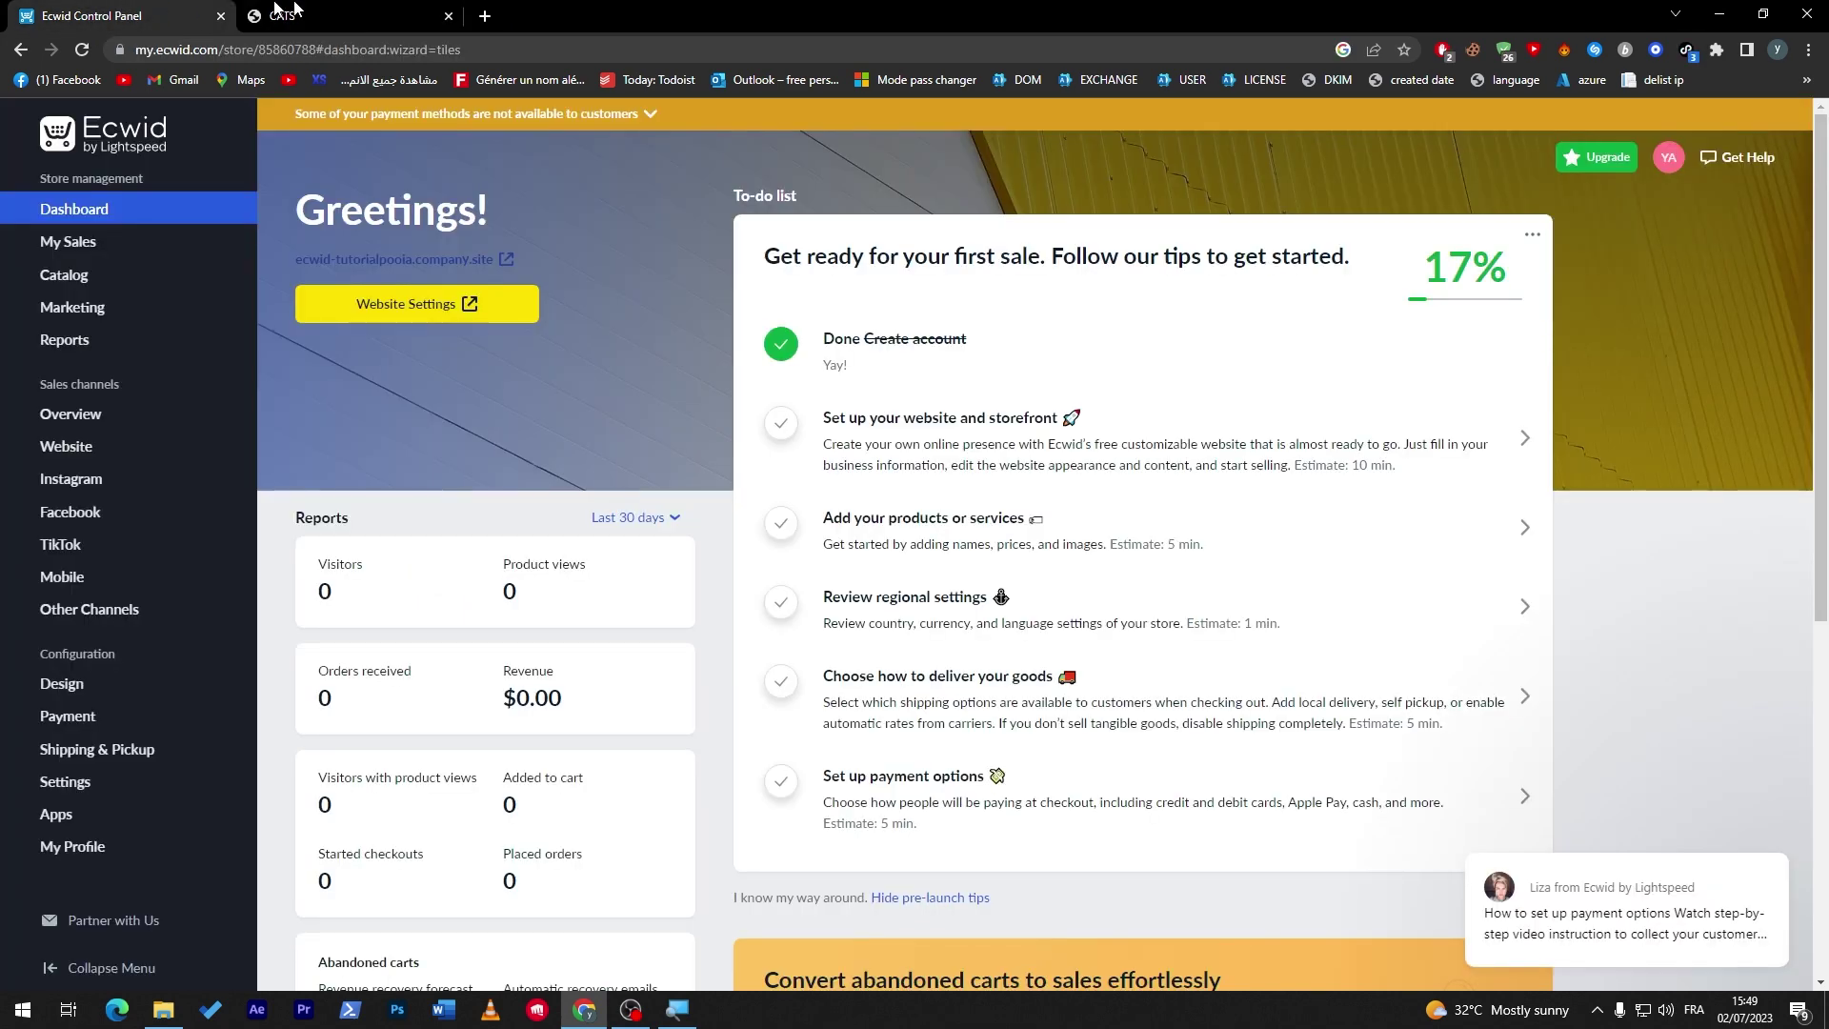
Step: Reopen the editor's Store > Product List & Categories settings and scroll the preview to the CATS card
left_click(400, 314)
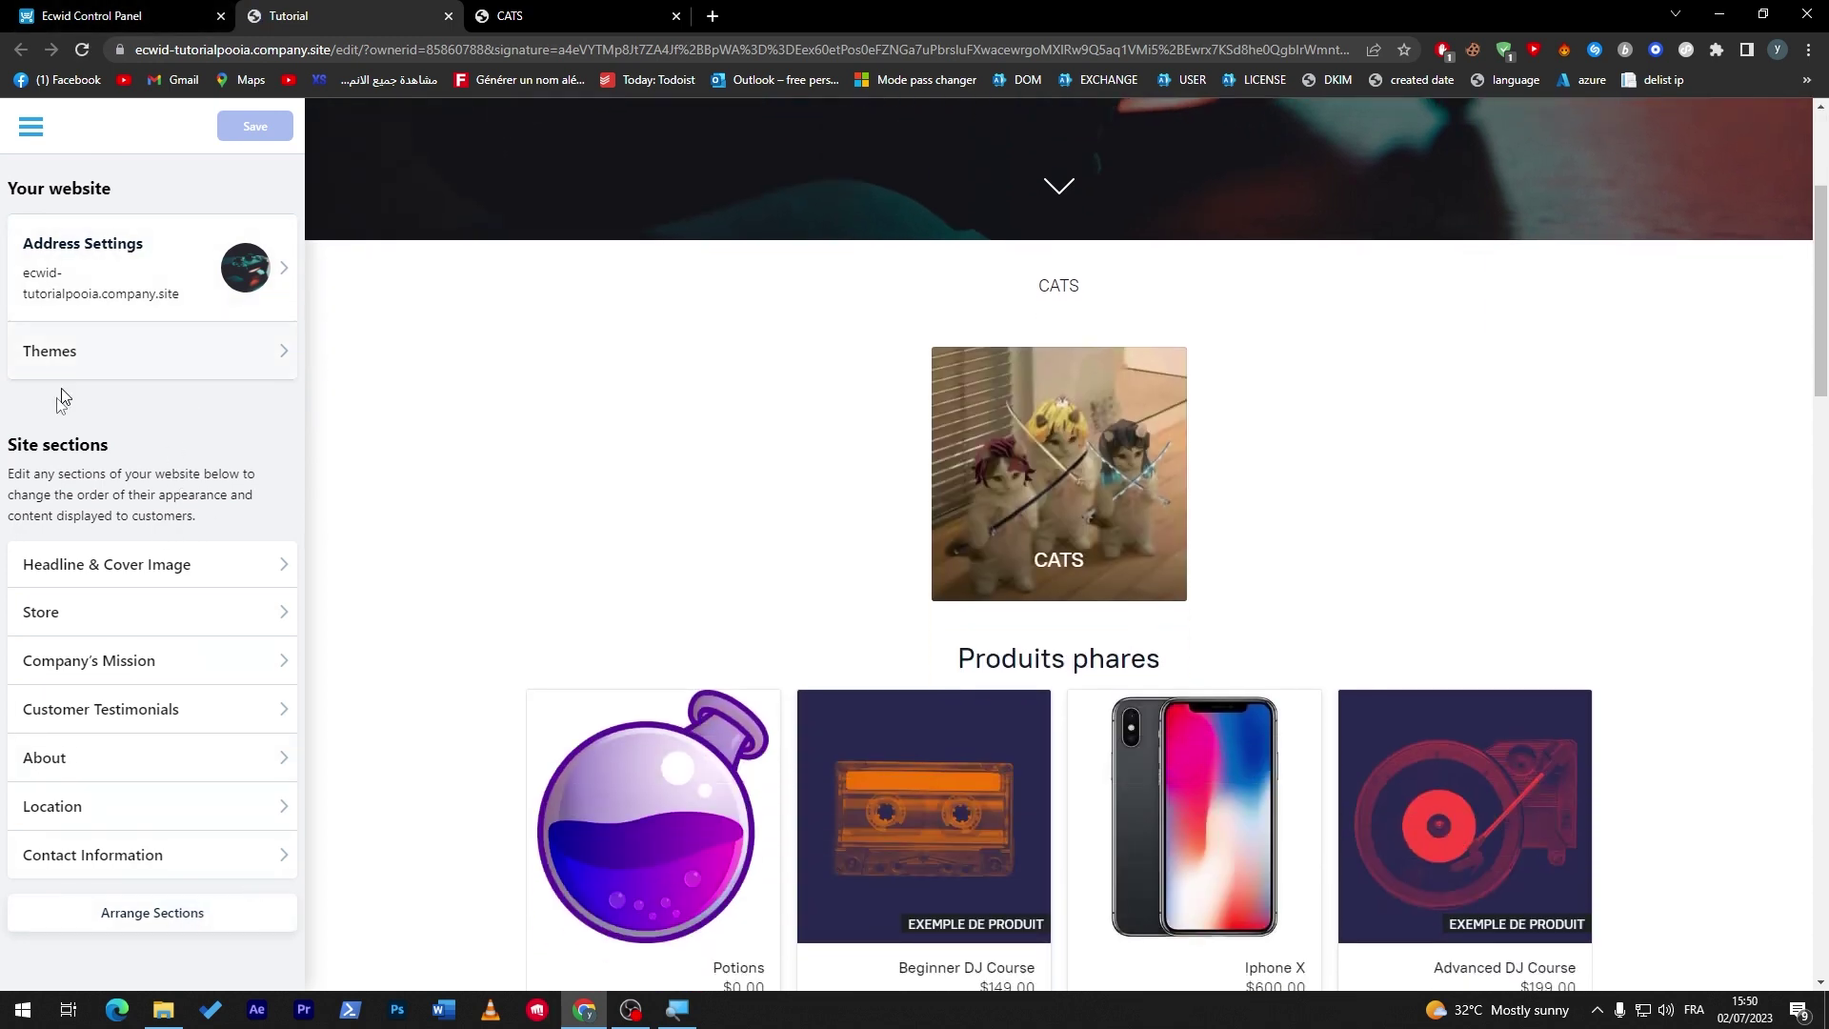
left_click(91, 622)
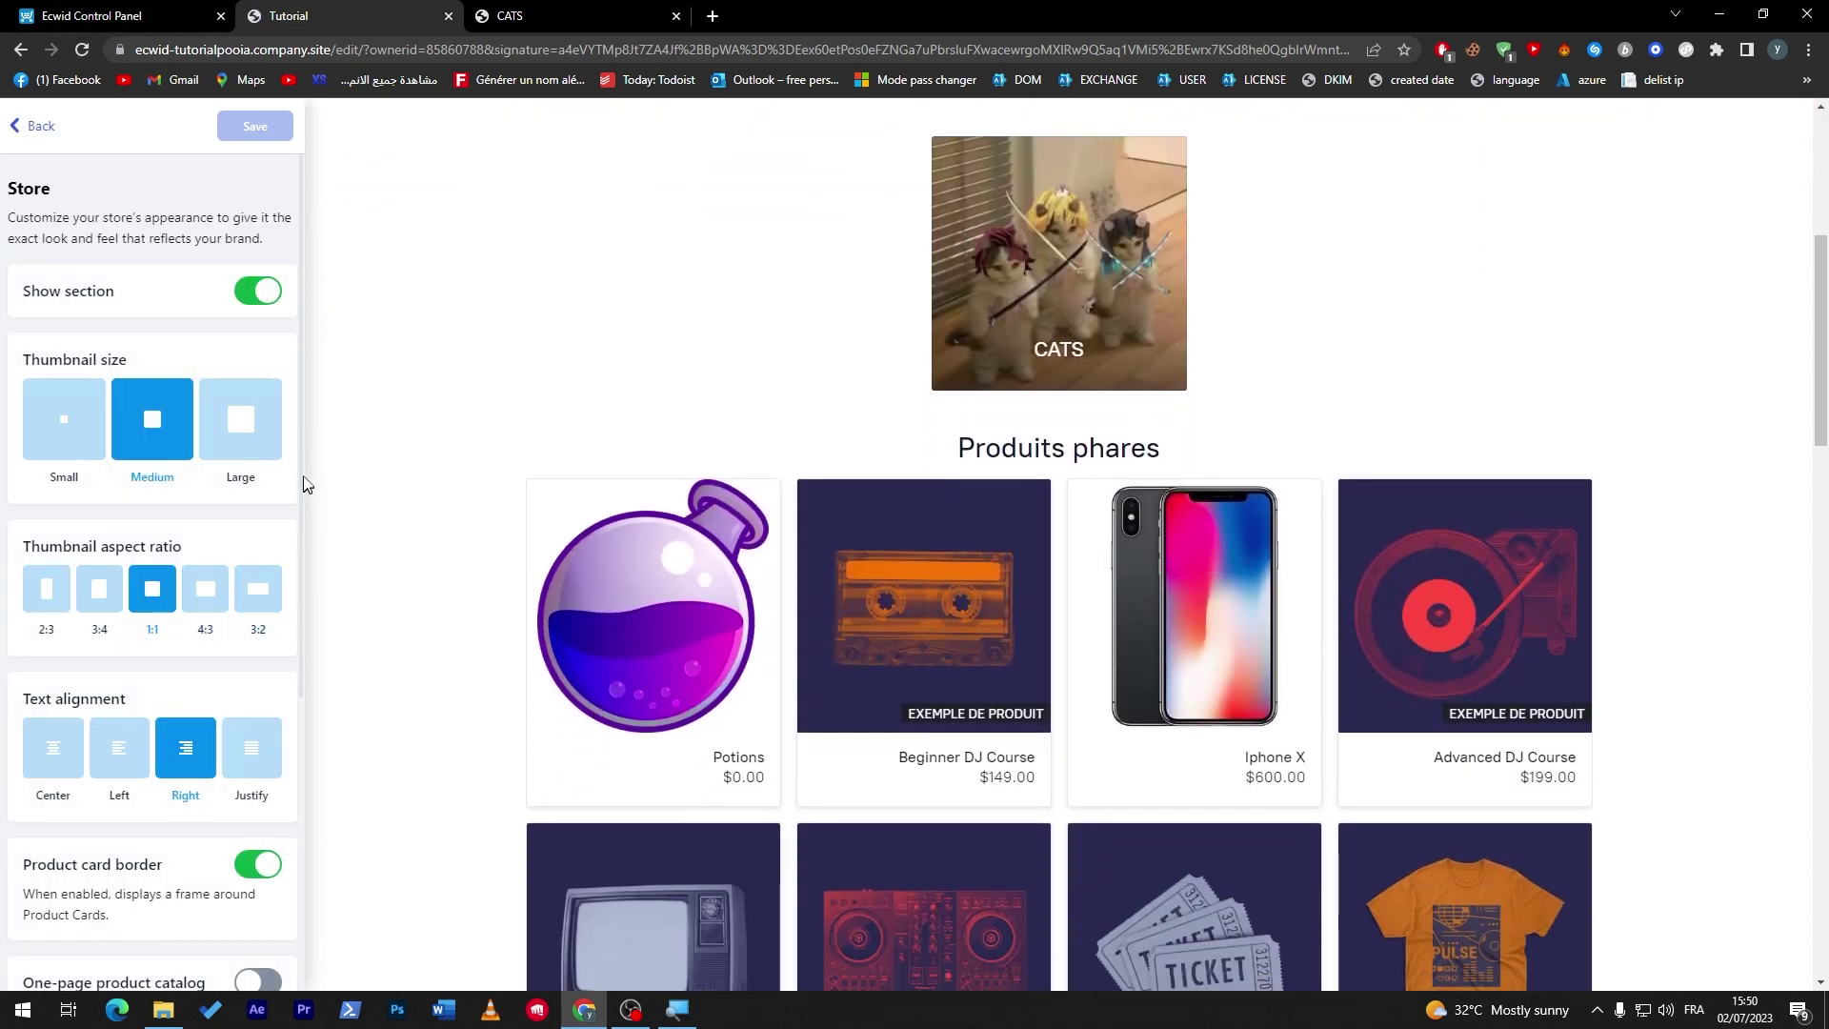
scroll(207, 815, "down", 6)
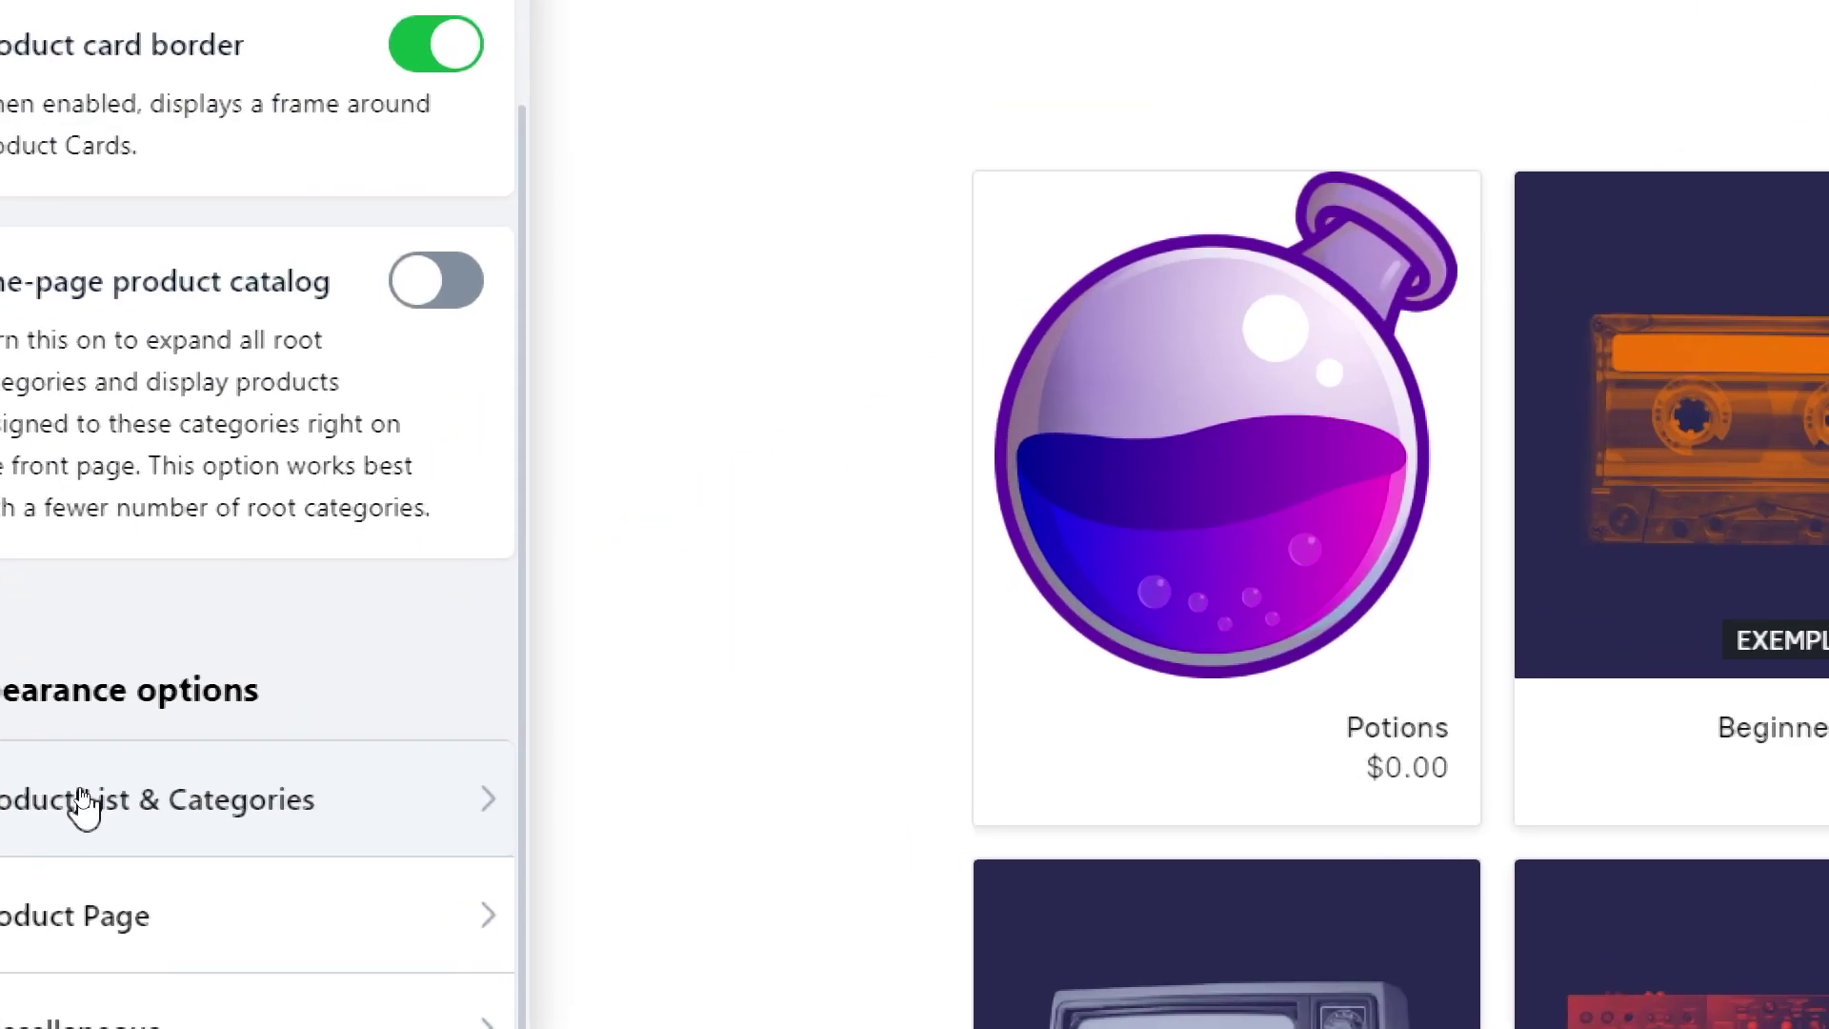
left_click(82, 799)
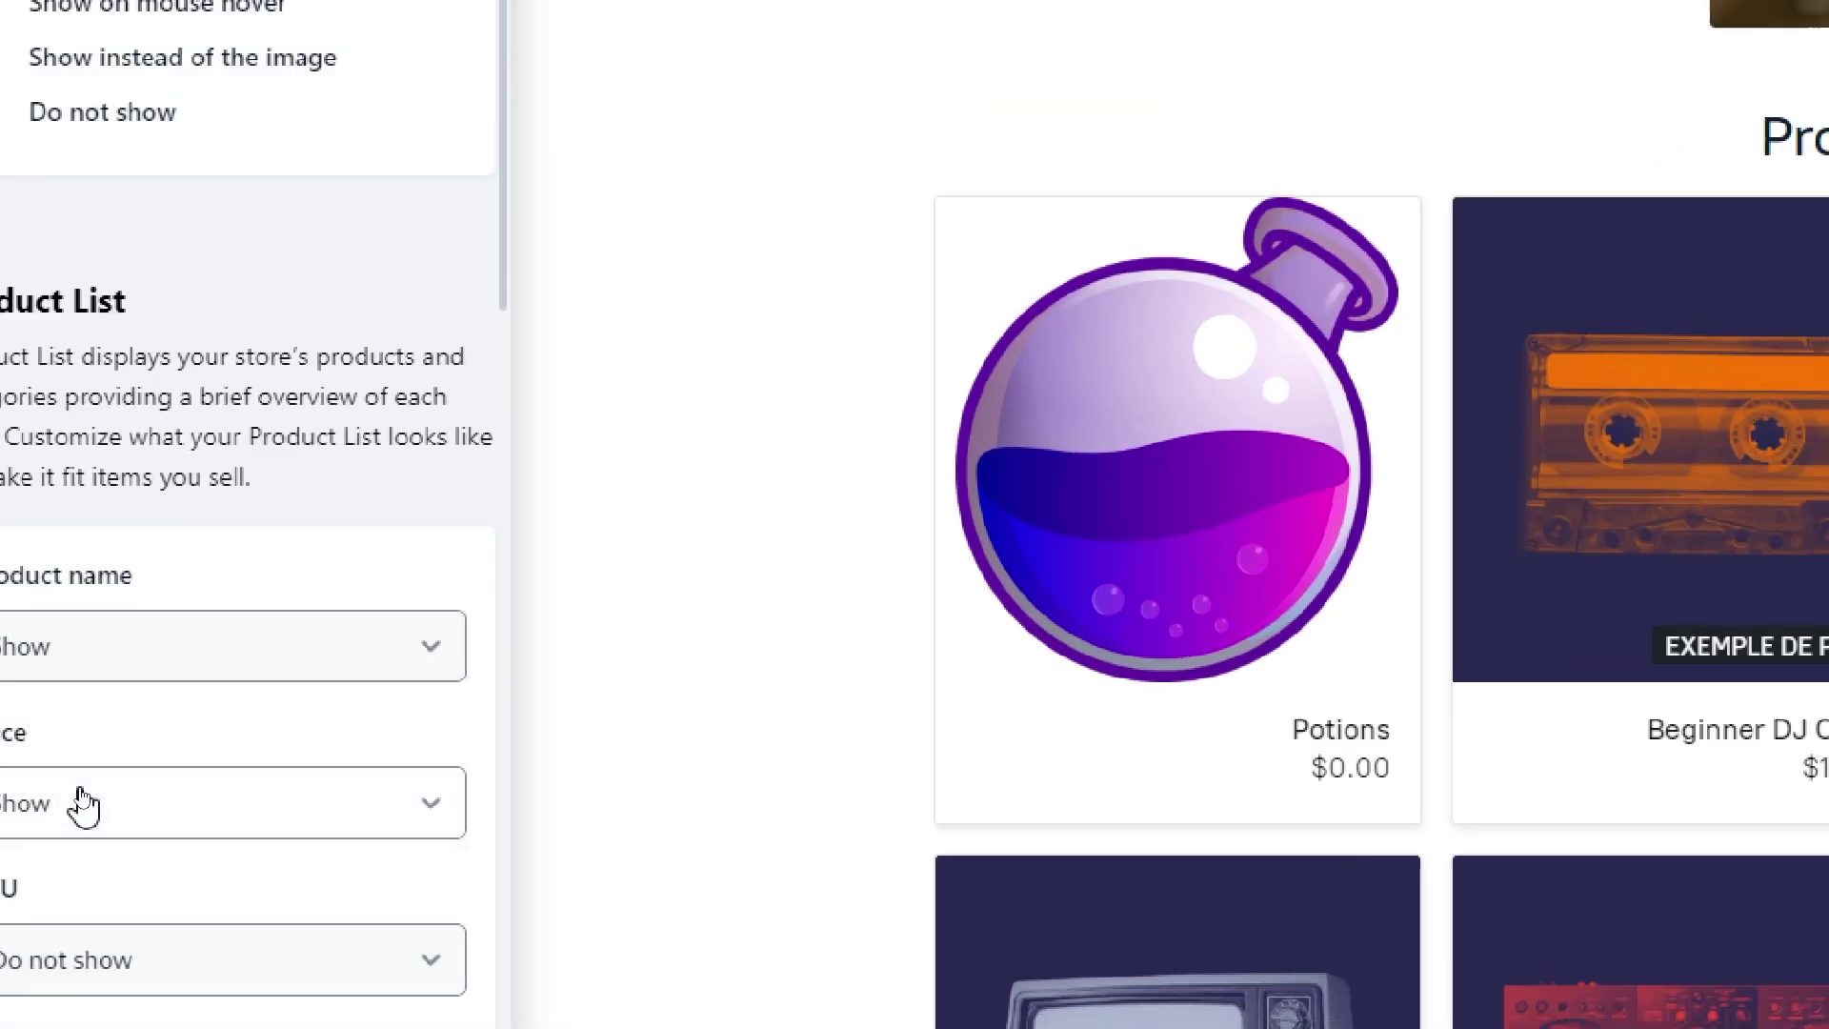
scroll(282, 542, "down", 9)
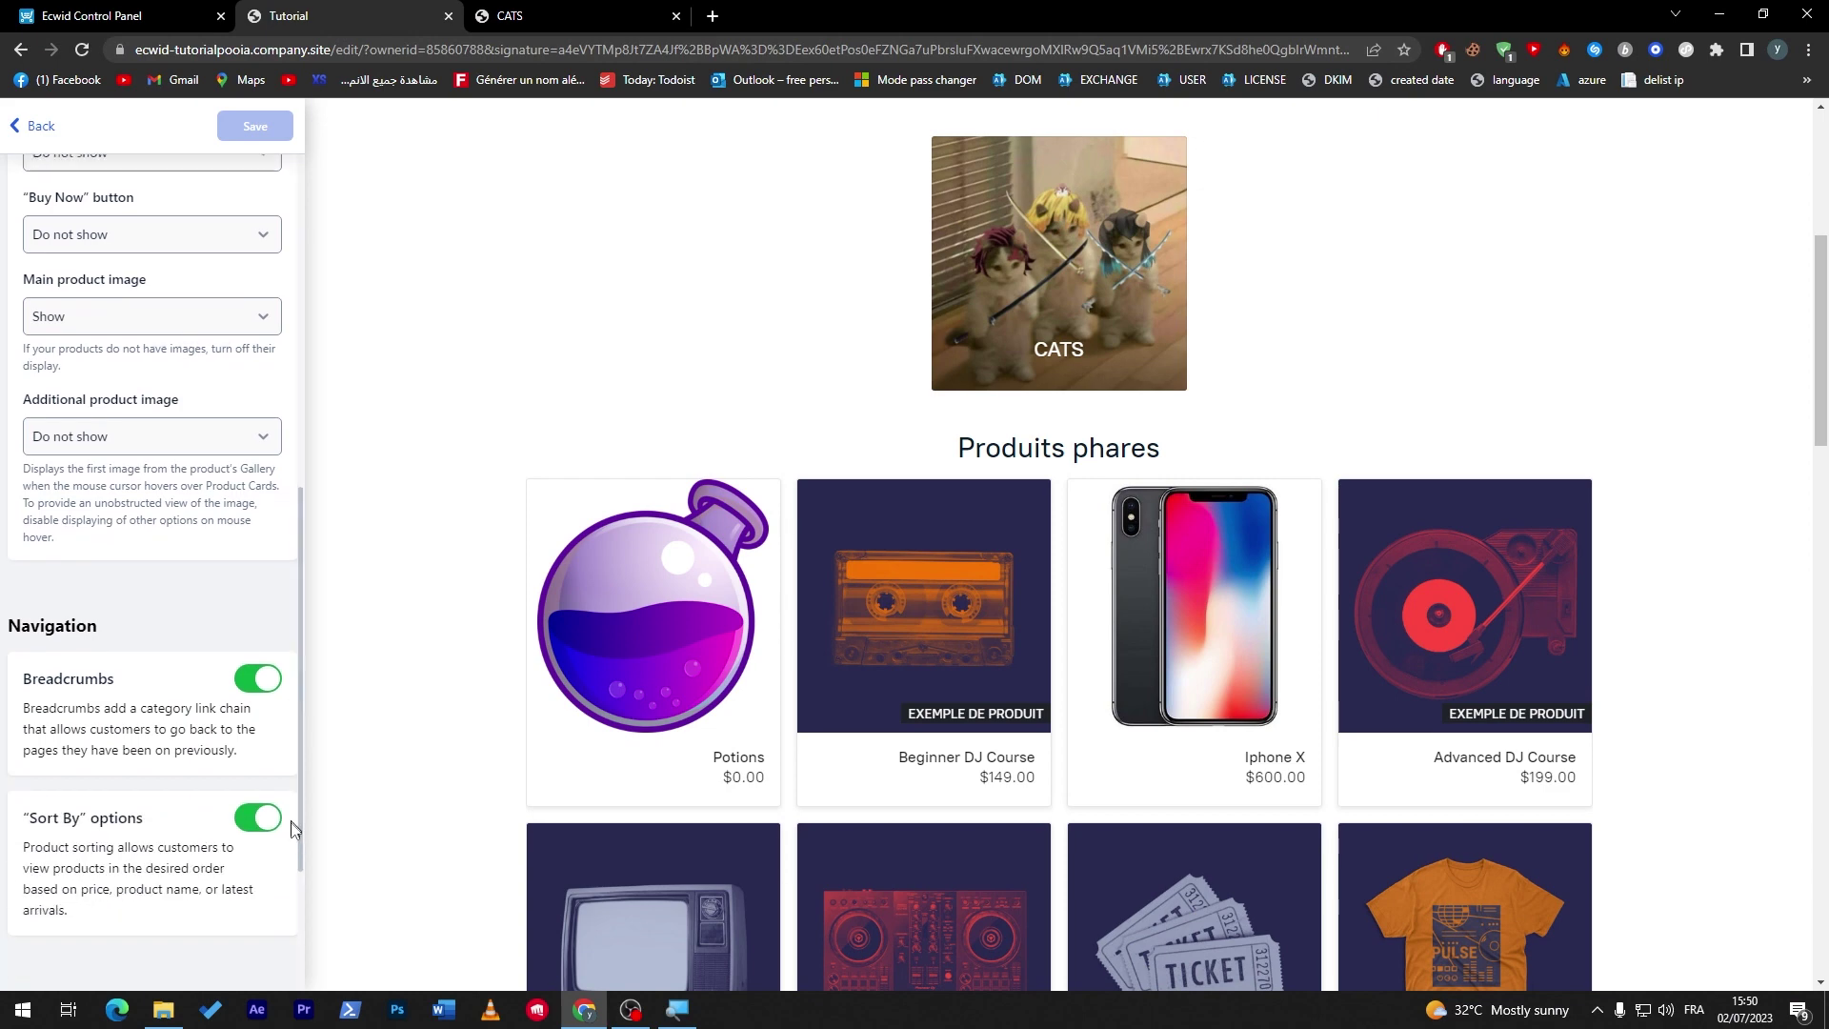
left_click_drag(300, 833, 293, 426)
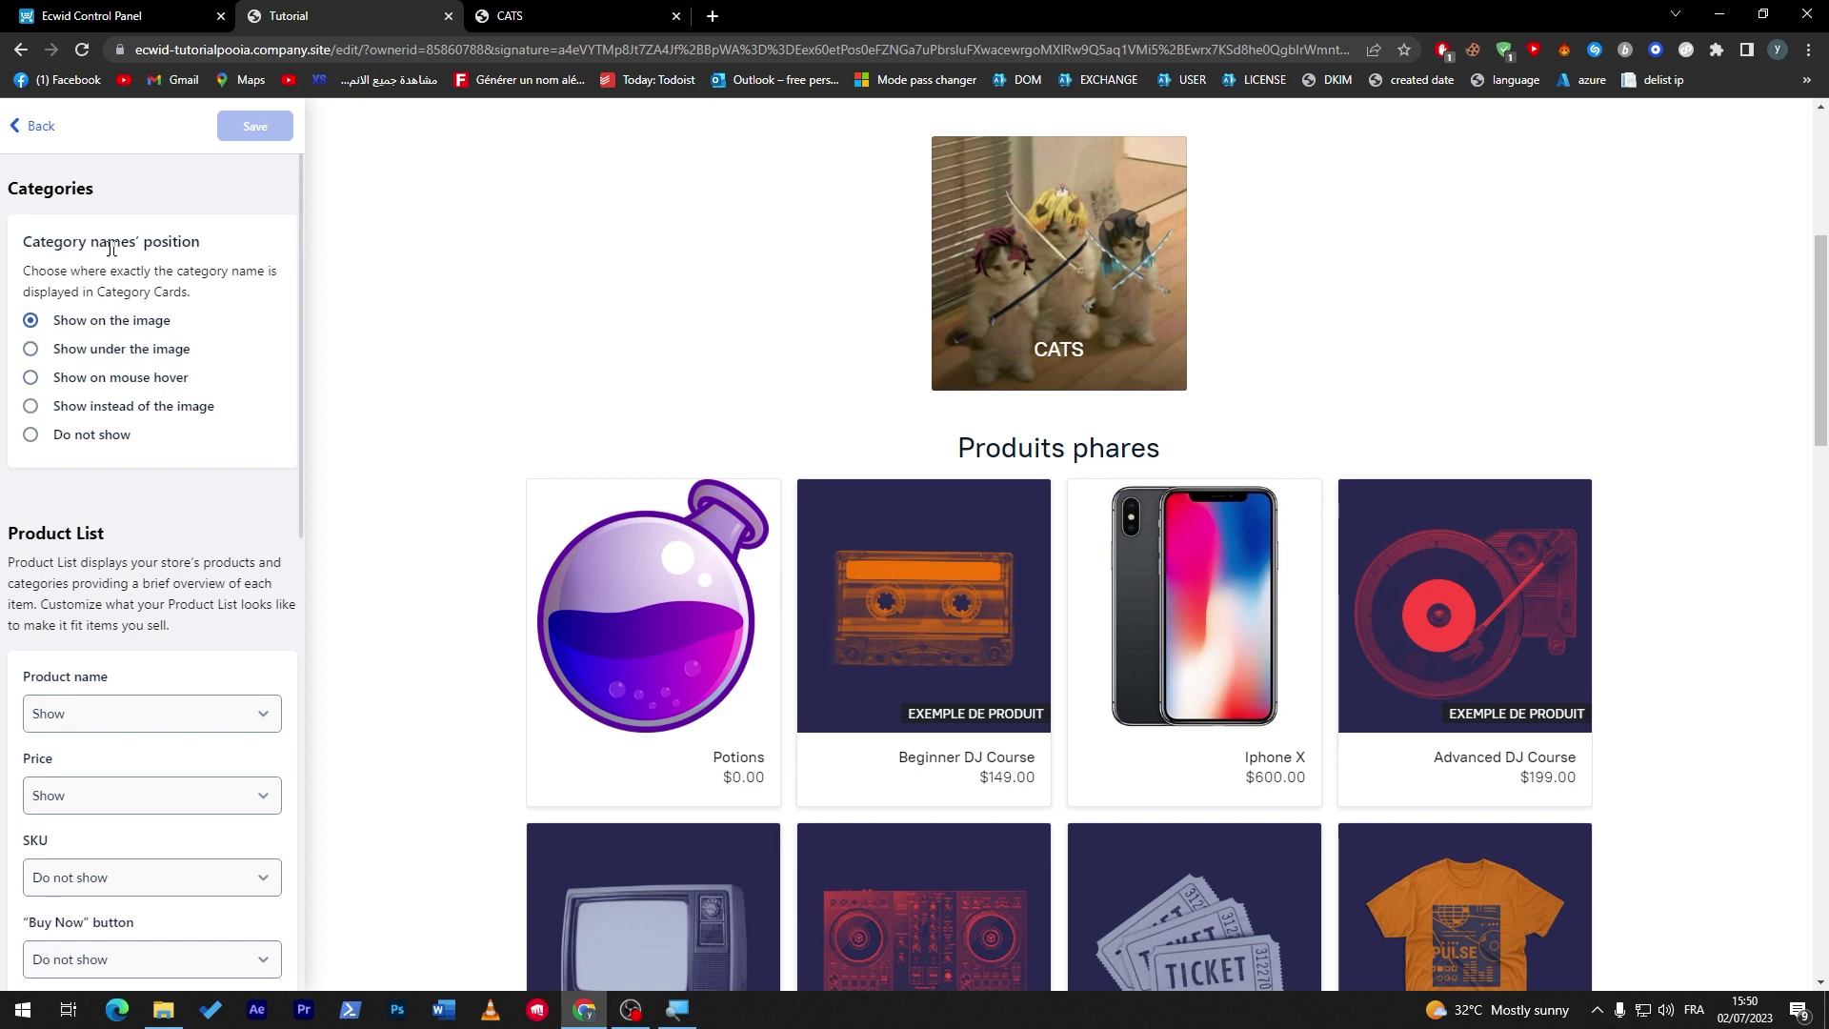
scroll(667, 343, "up", 2)
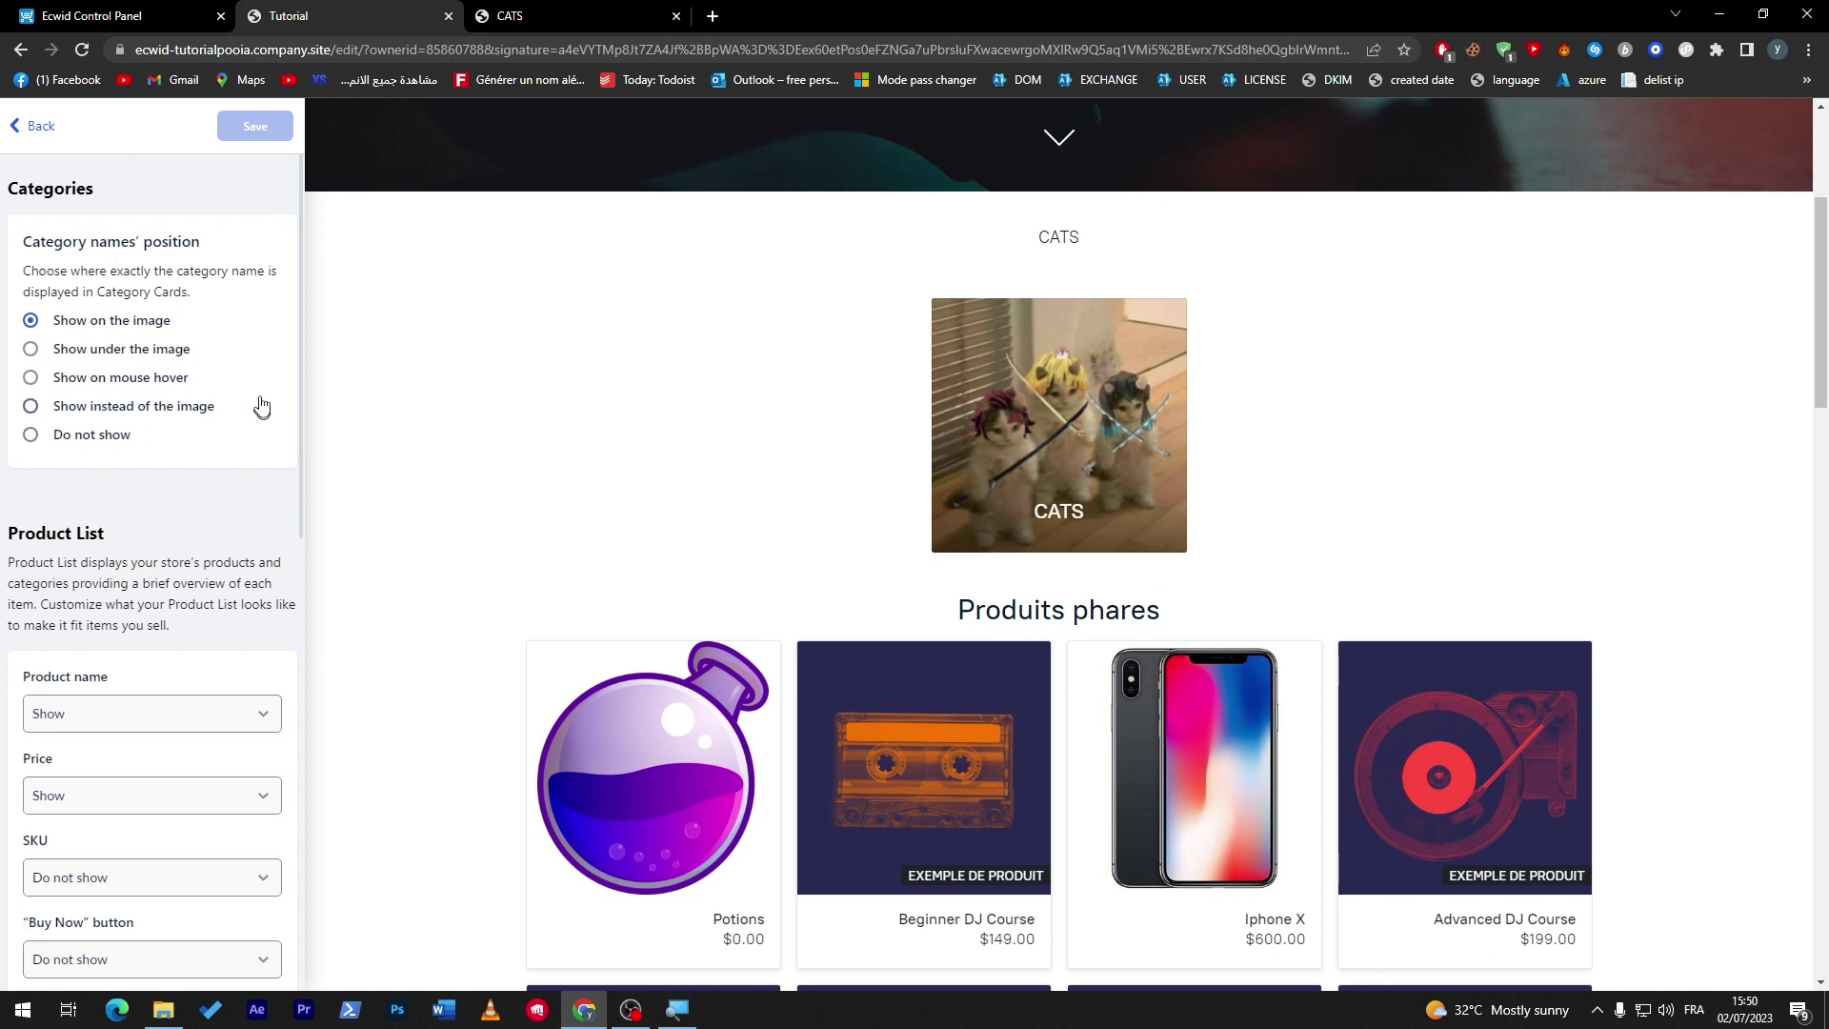
Step: Preview each category-name position, settle on 'Do not show', and return to the control panel dashboard
left_click(108, 360)
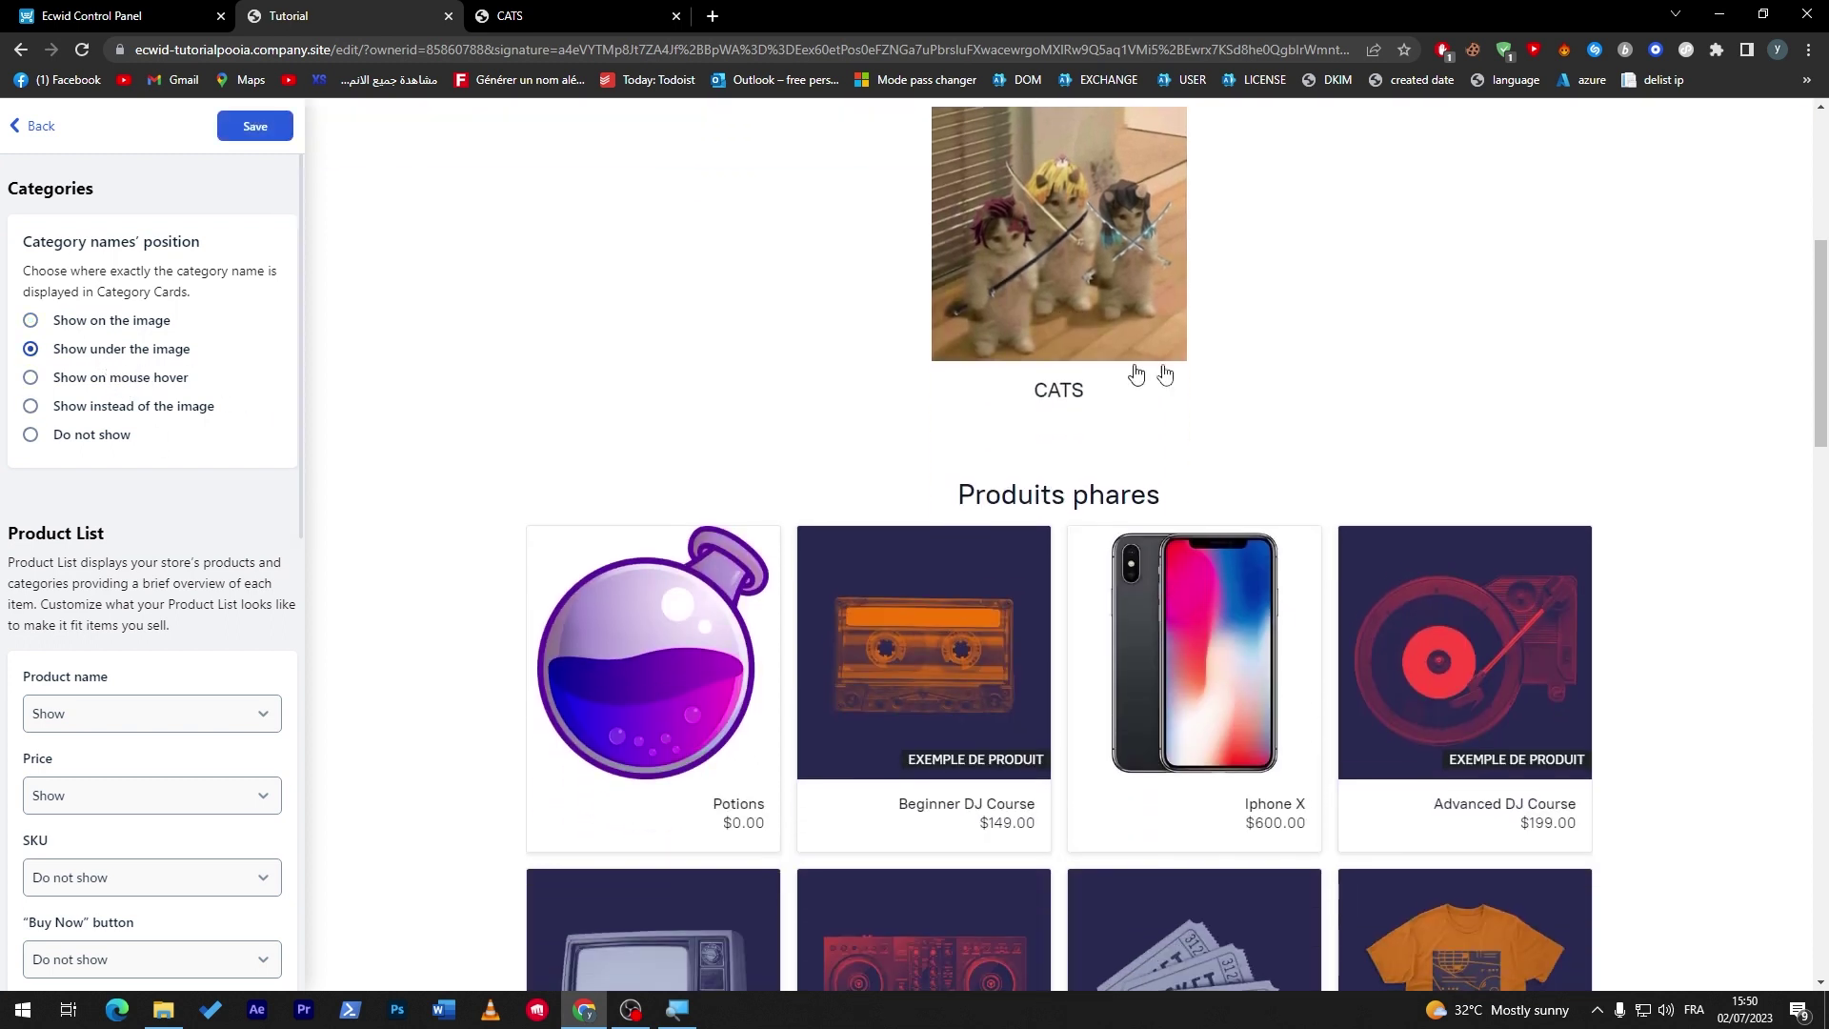
left_click(127, 381)
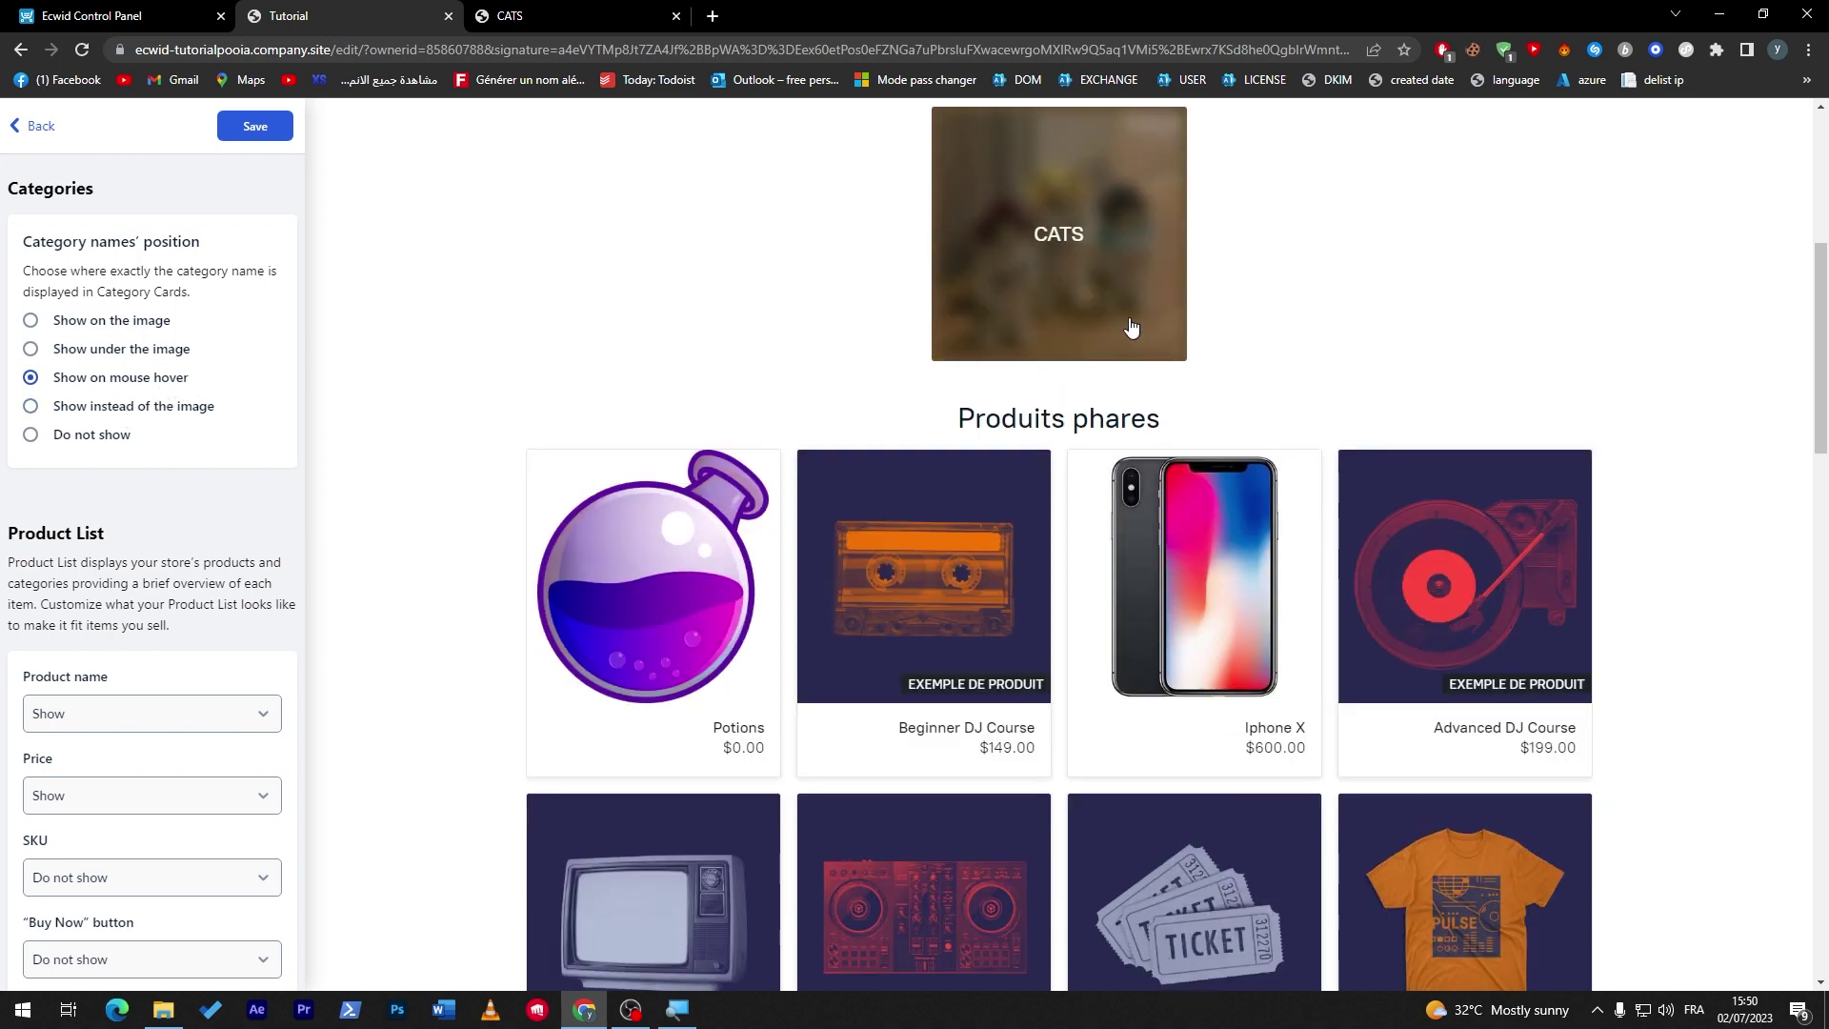
left_click(113, 414)
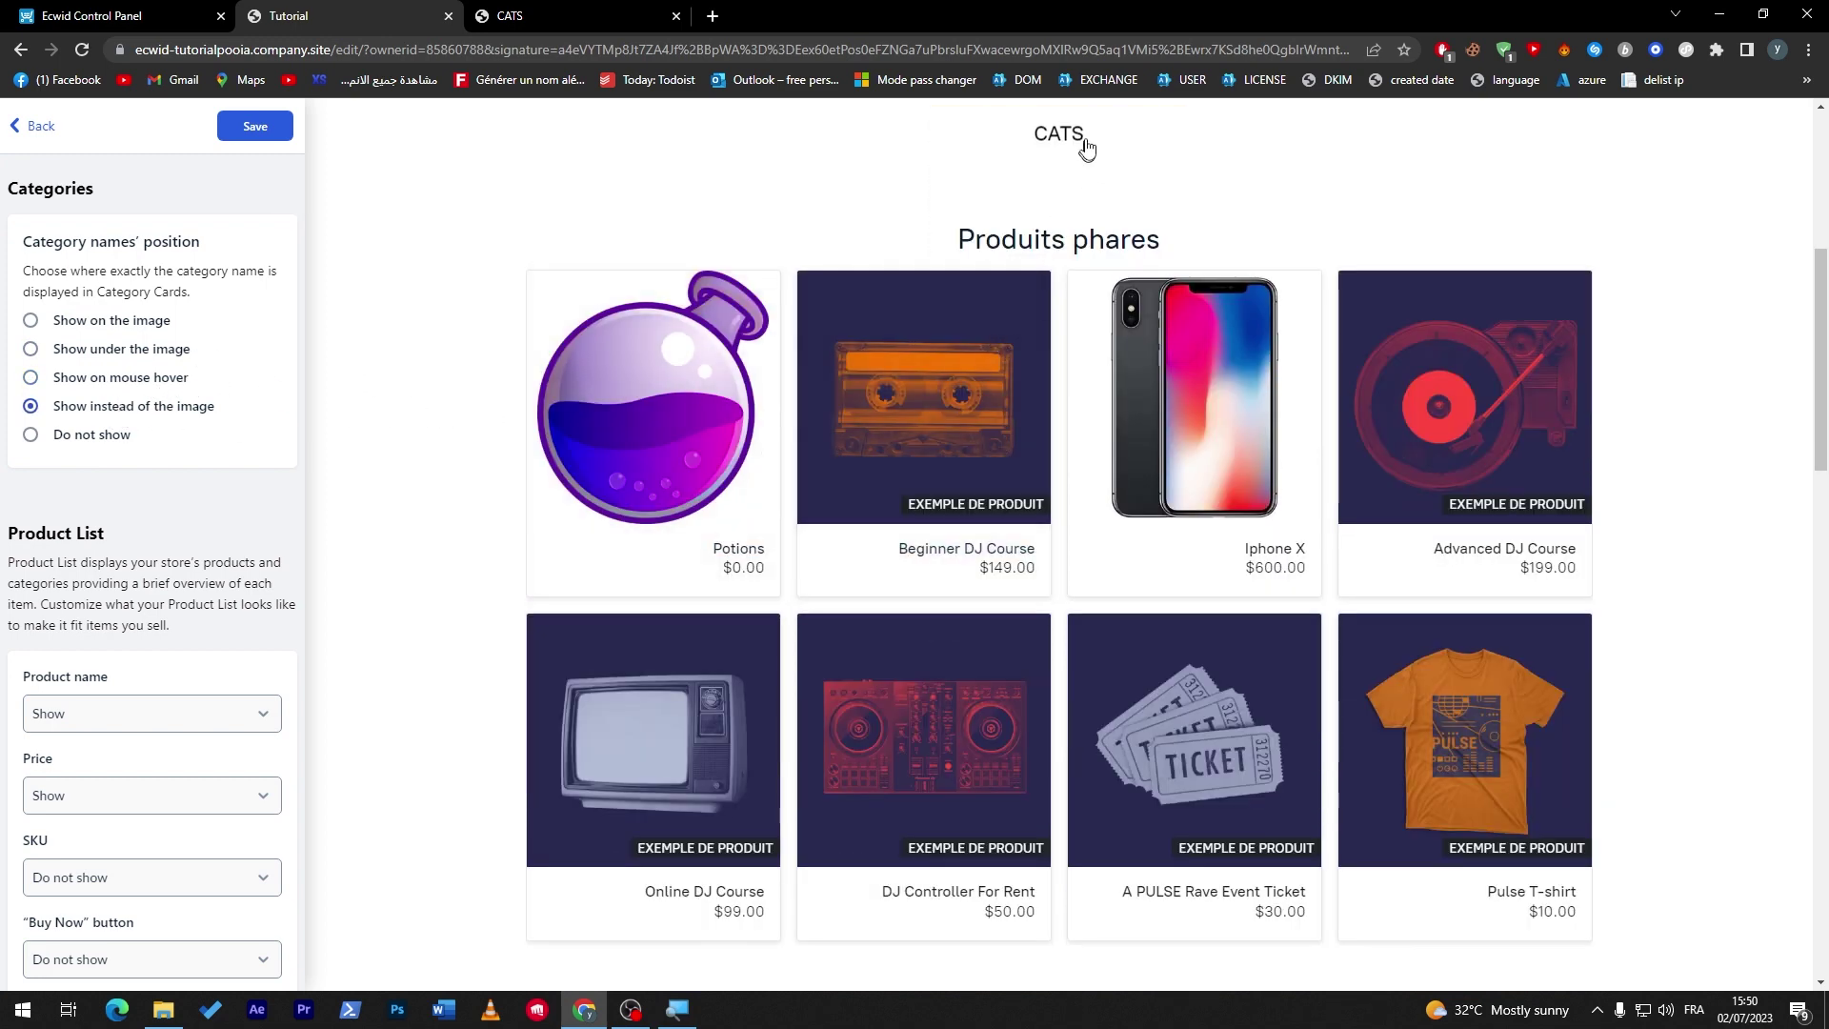
left_click(99, 440)
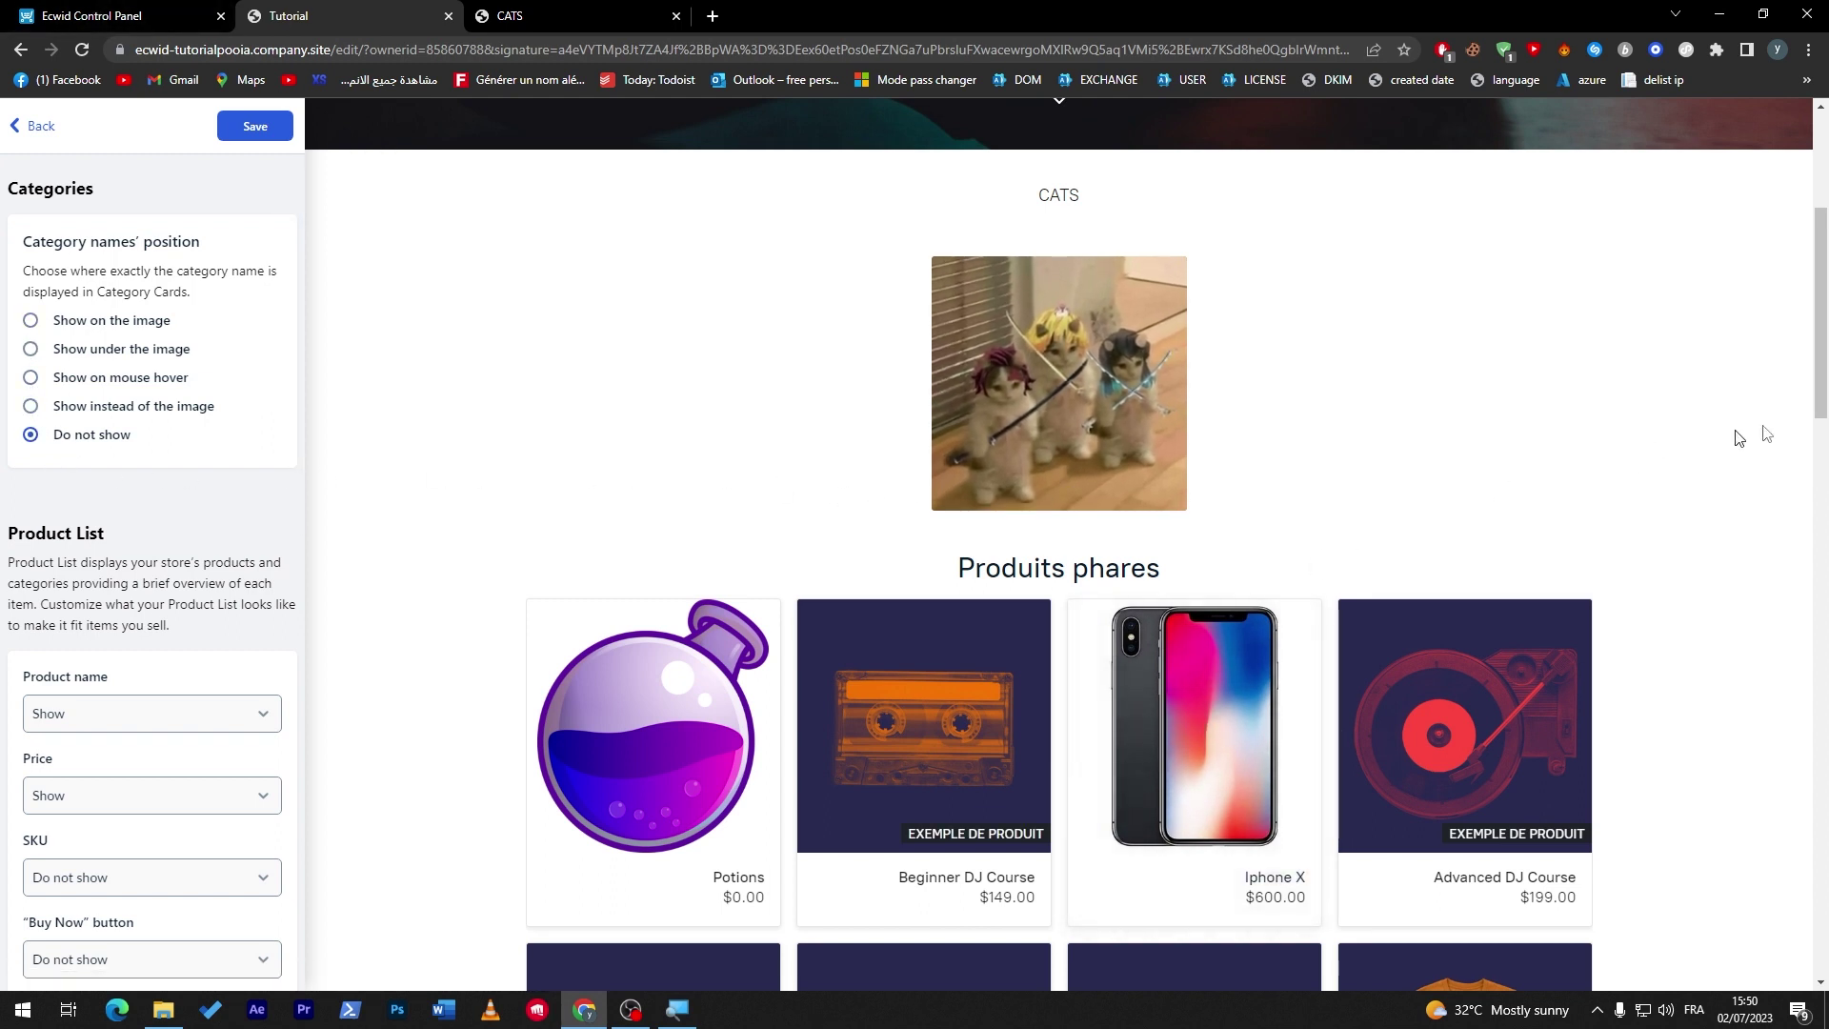
scroll(1734, 436, "down", 3)
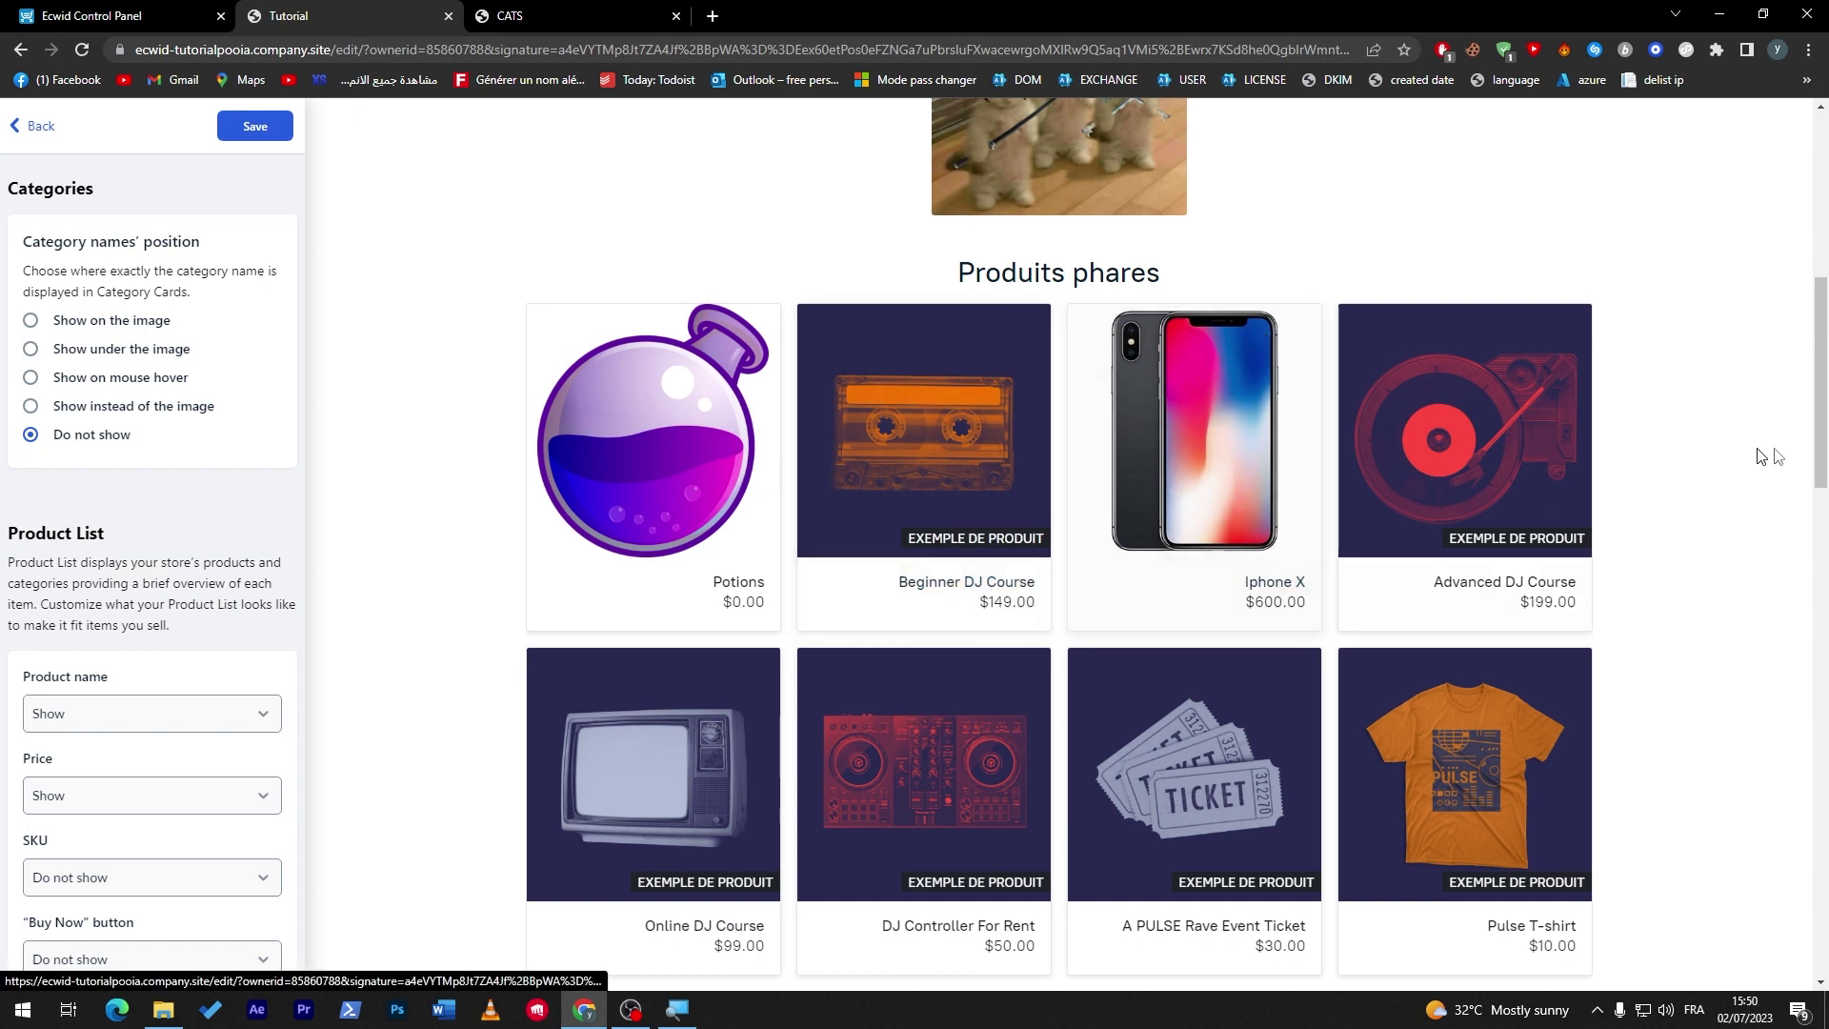
scroll(1714, 433, "down", 1)
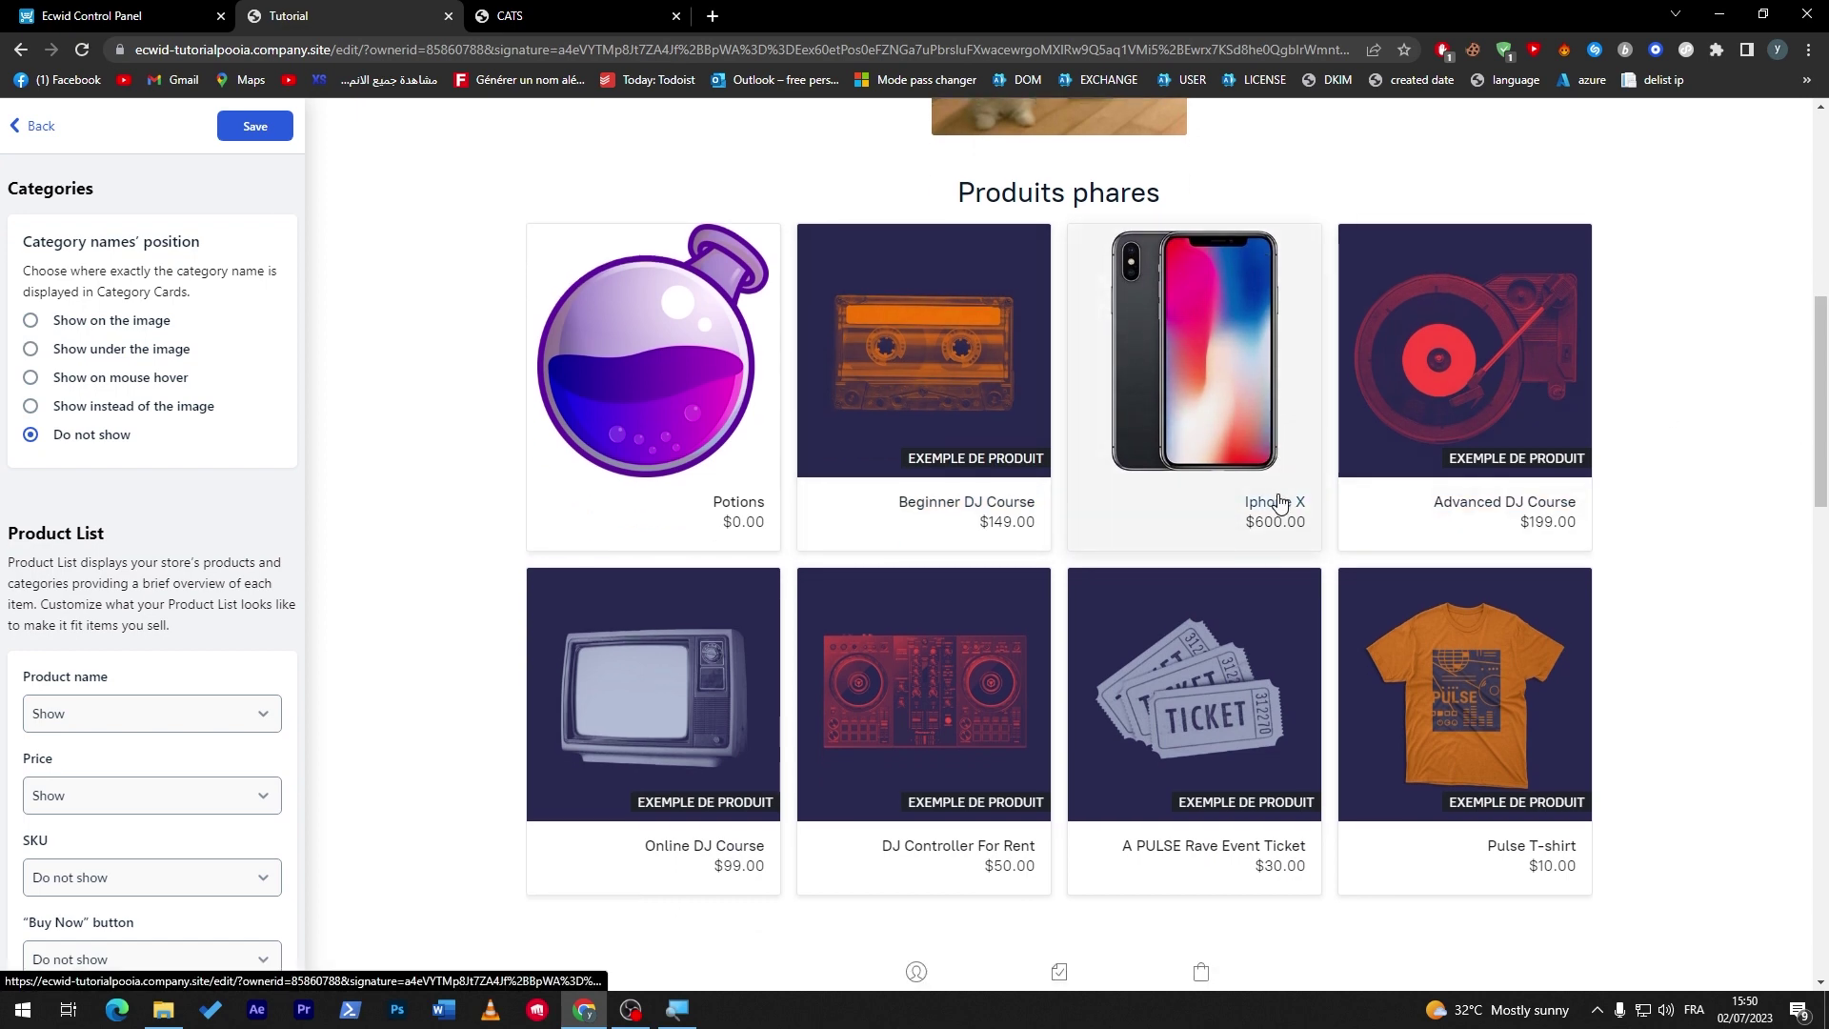
scroll(1735, 420, "up", 3)
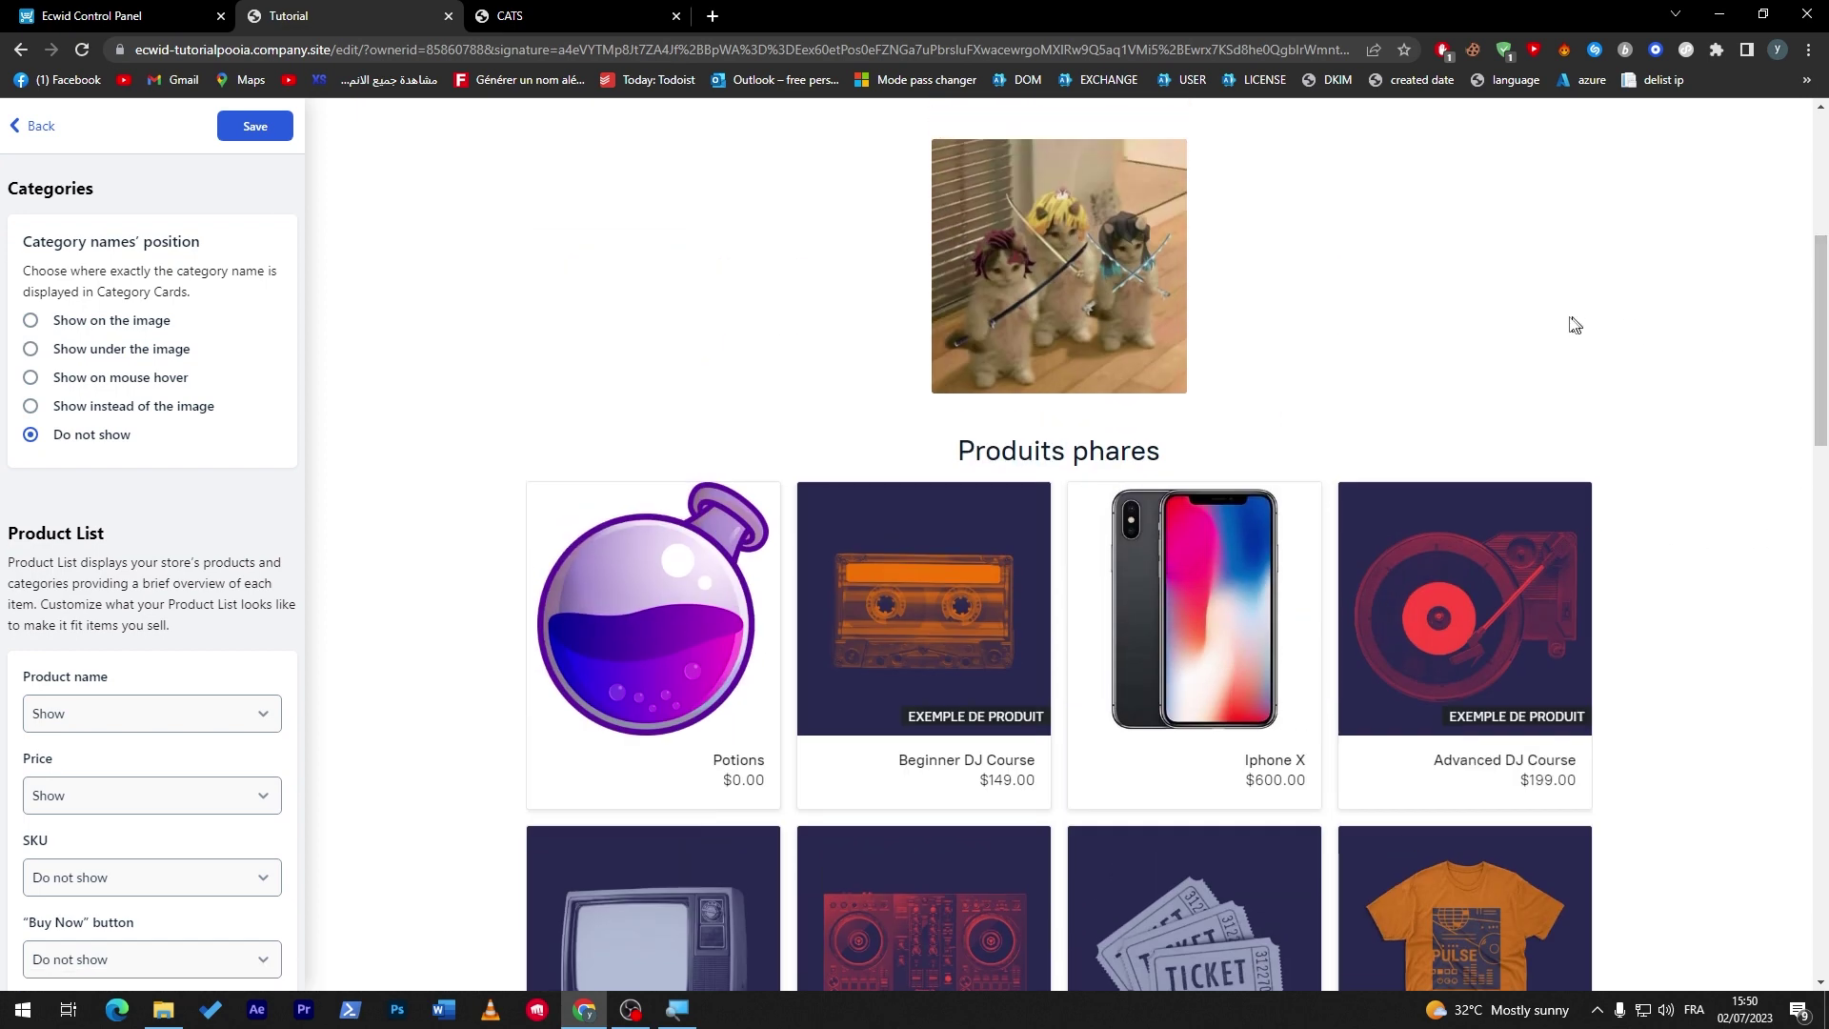
scroll(1809, 276, "up", 1)
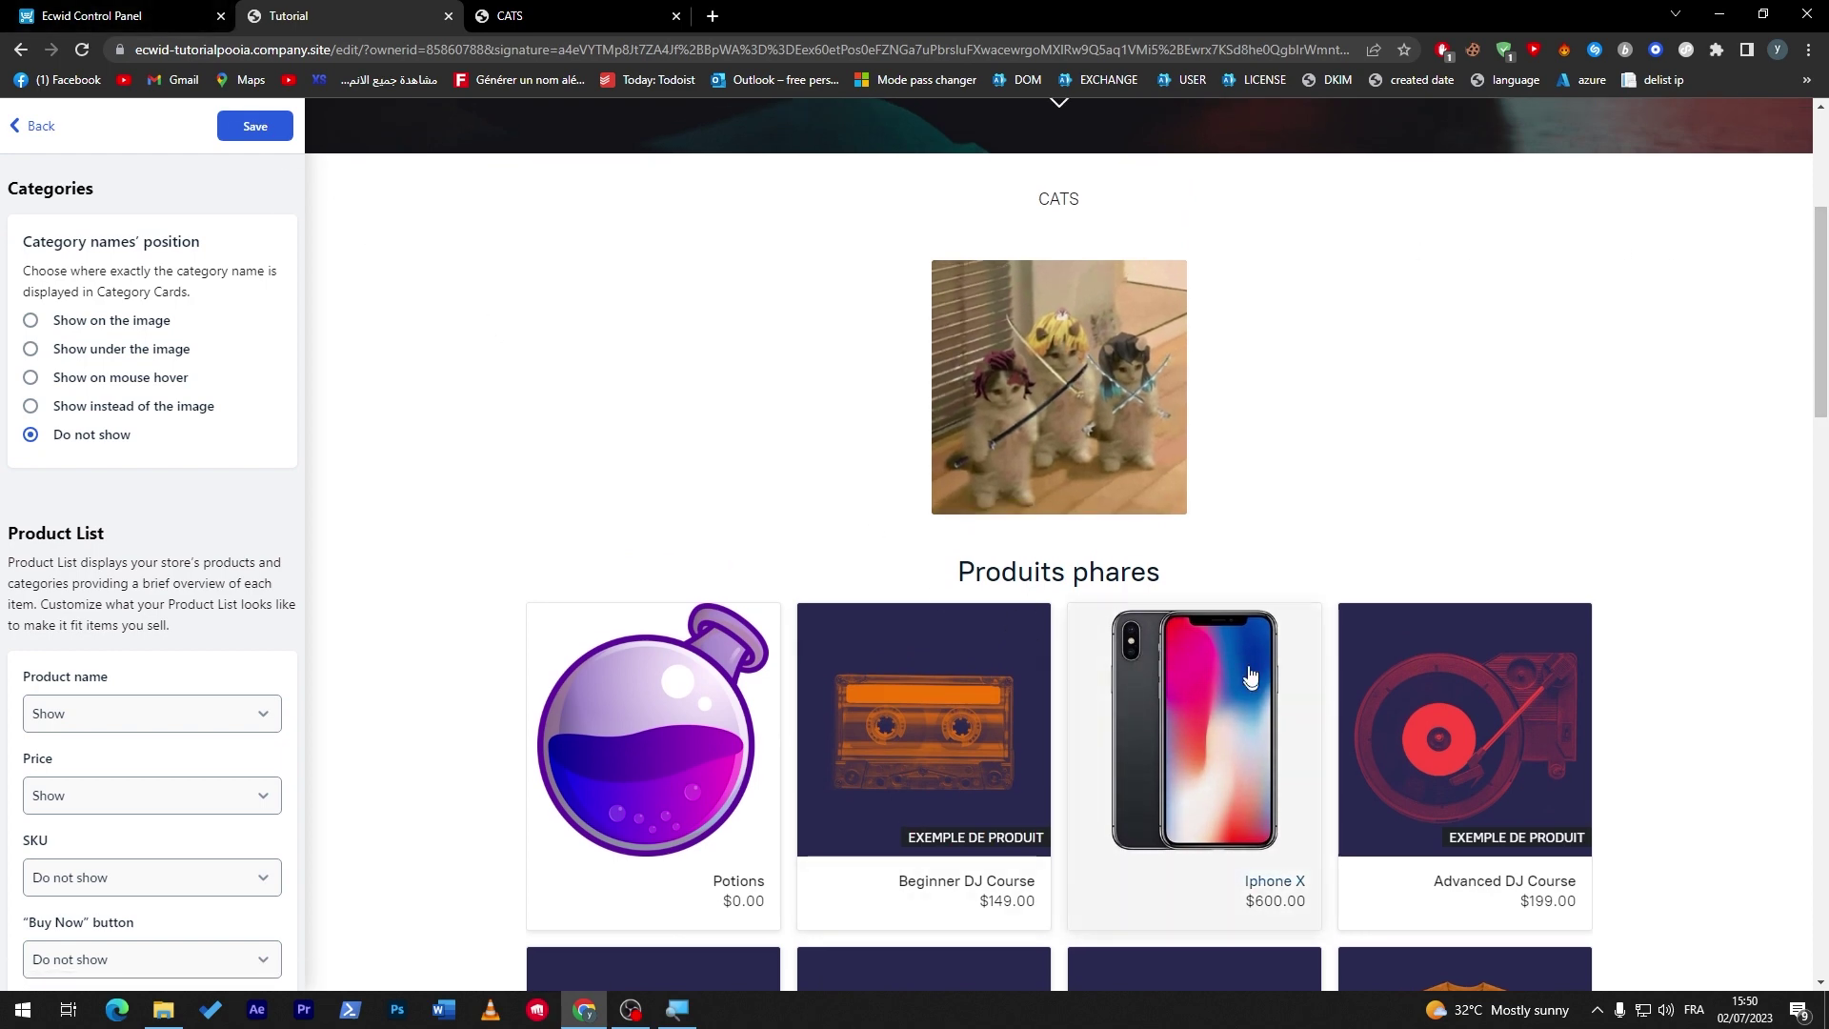
left_click(114, 18)
mouse_move(59, 281)
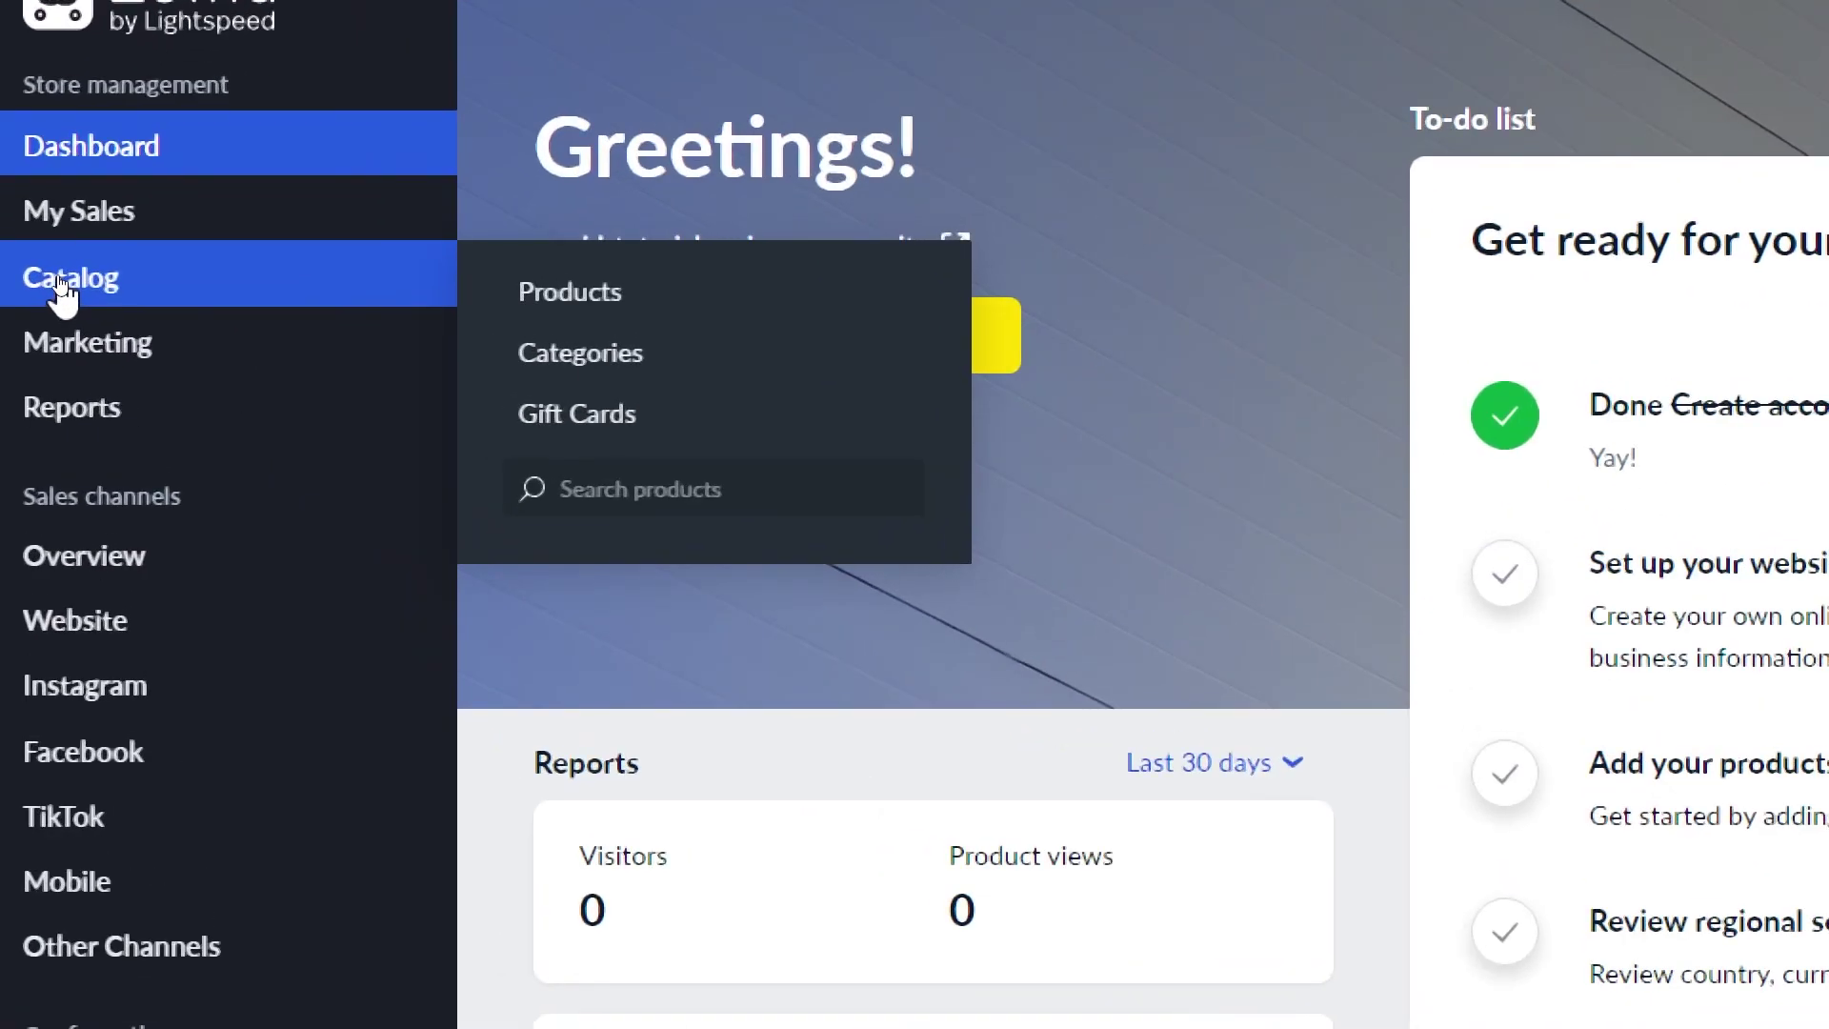
Step: Remove Iphone X from the Store front page category's products, leaving 7 products
left_click(59, 278)
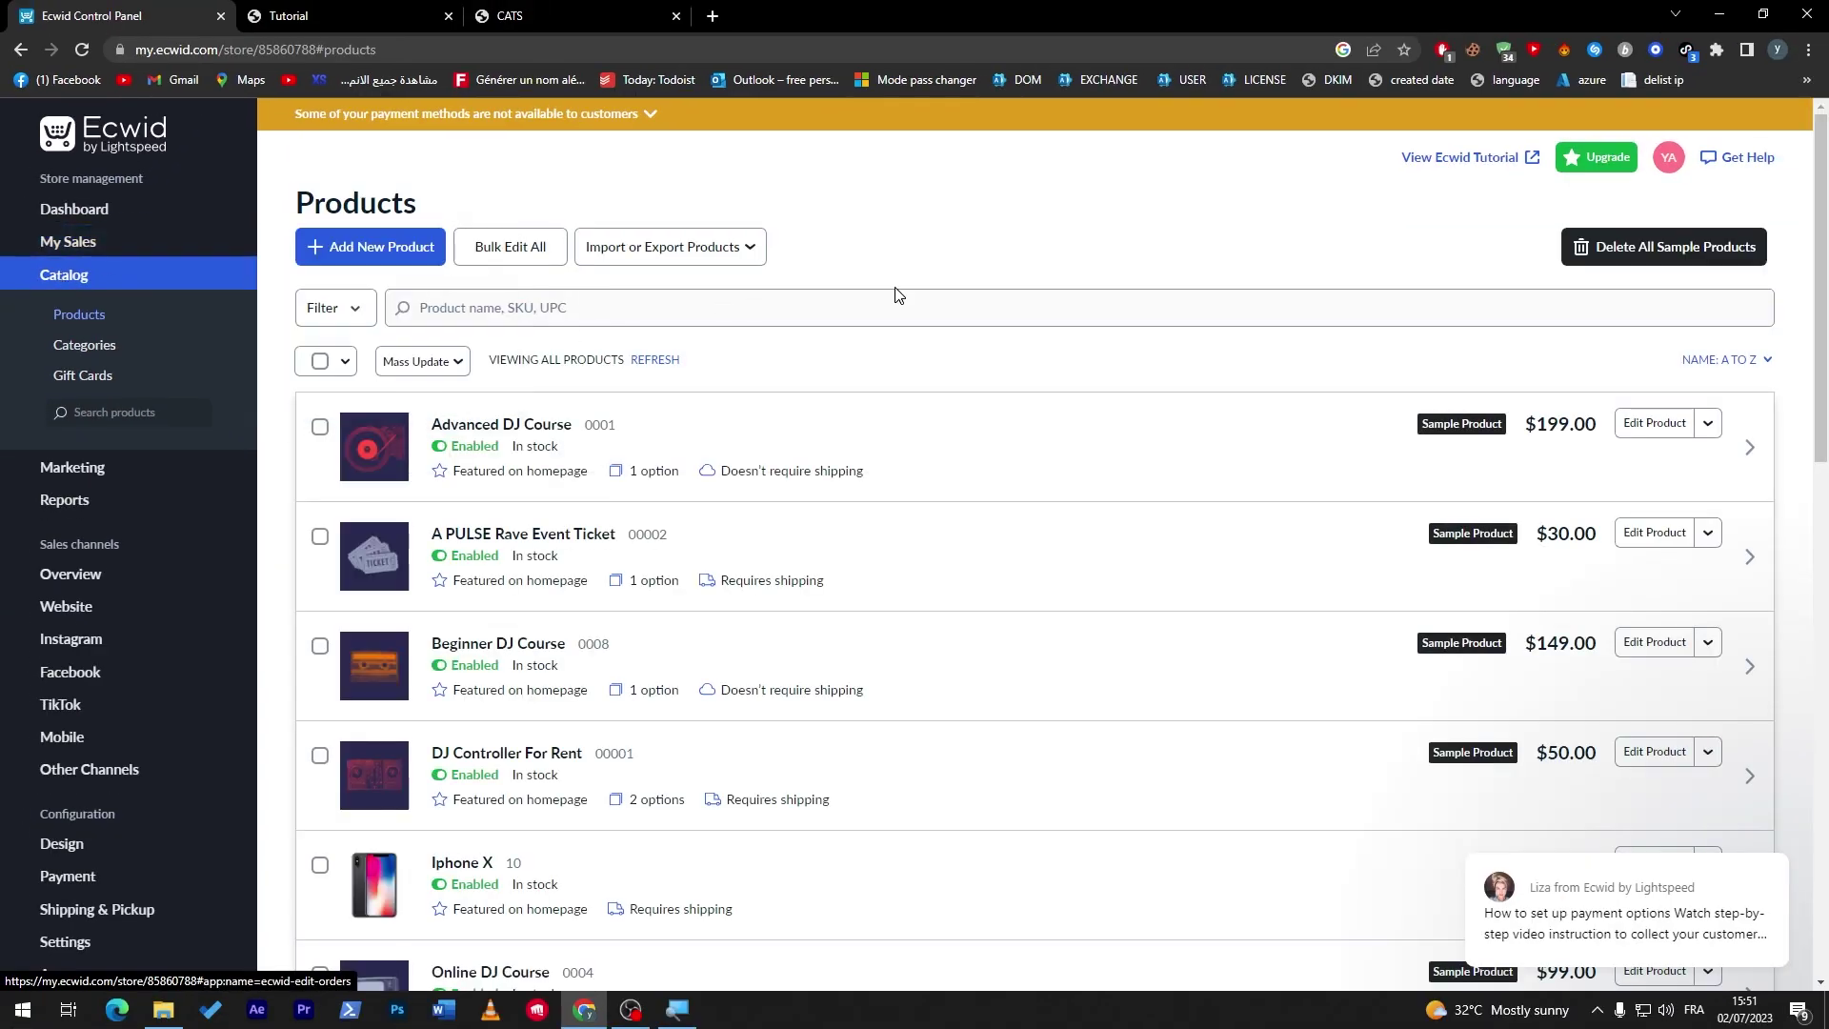
scroll(667, 534, "down", 3)
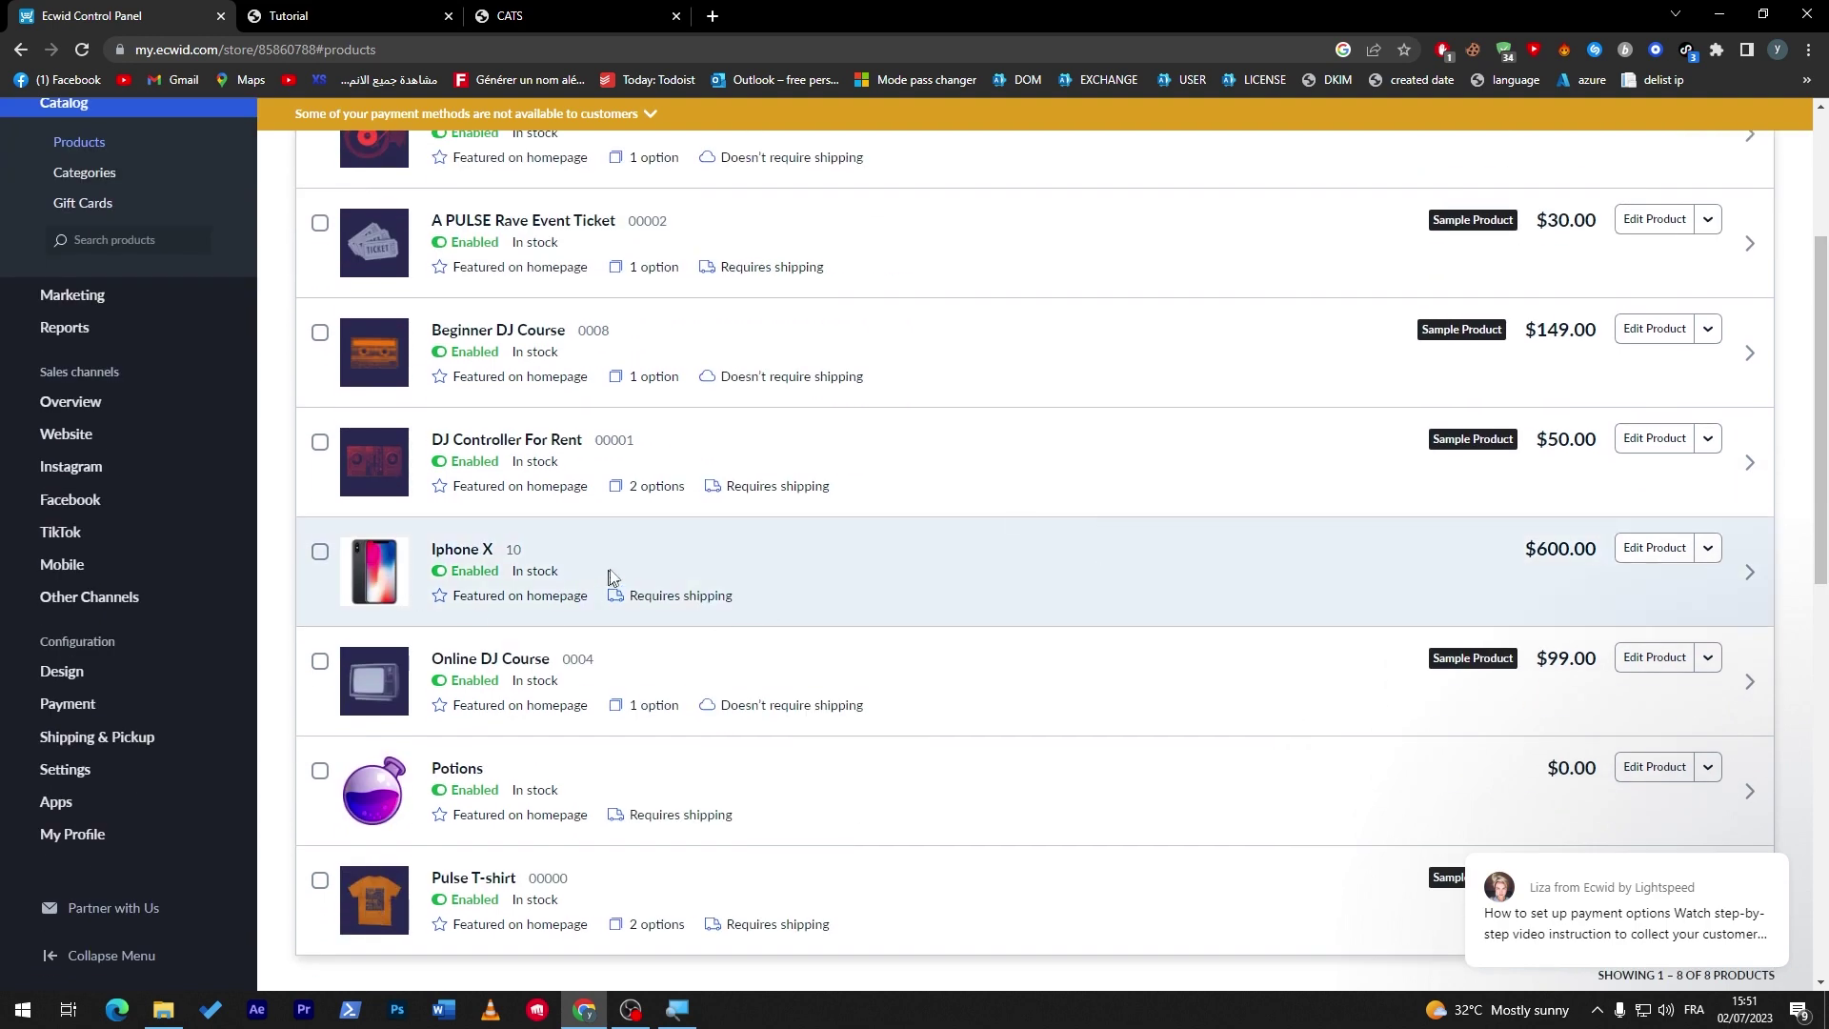
scroll(48, 893, "up", 3)
left_click(94, 341)
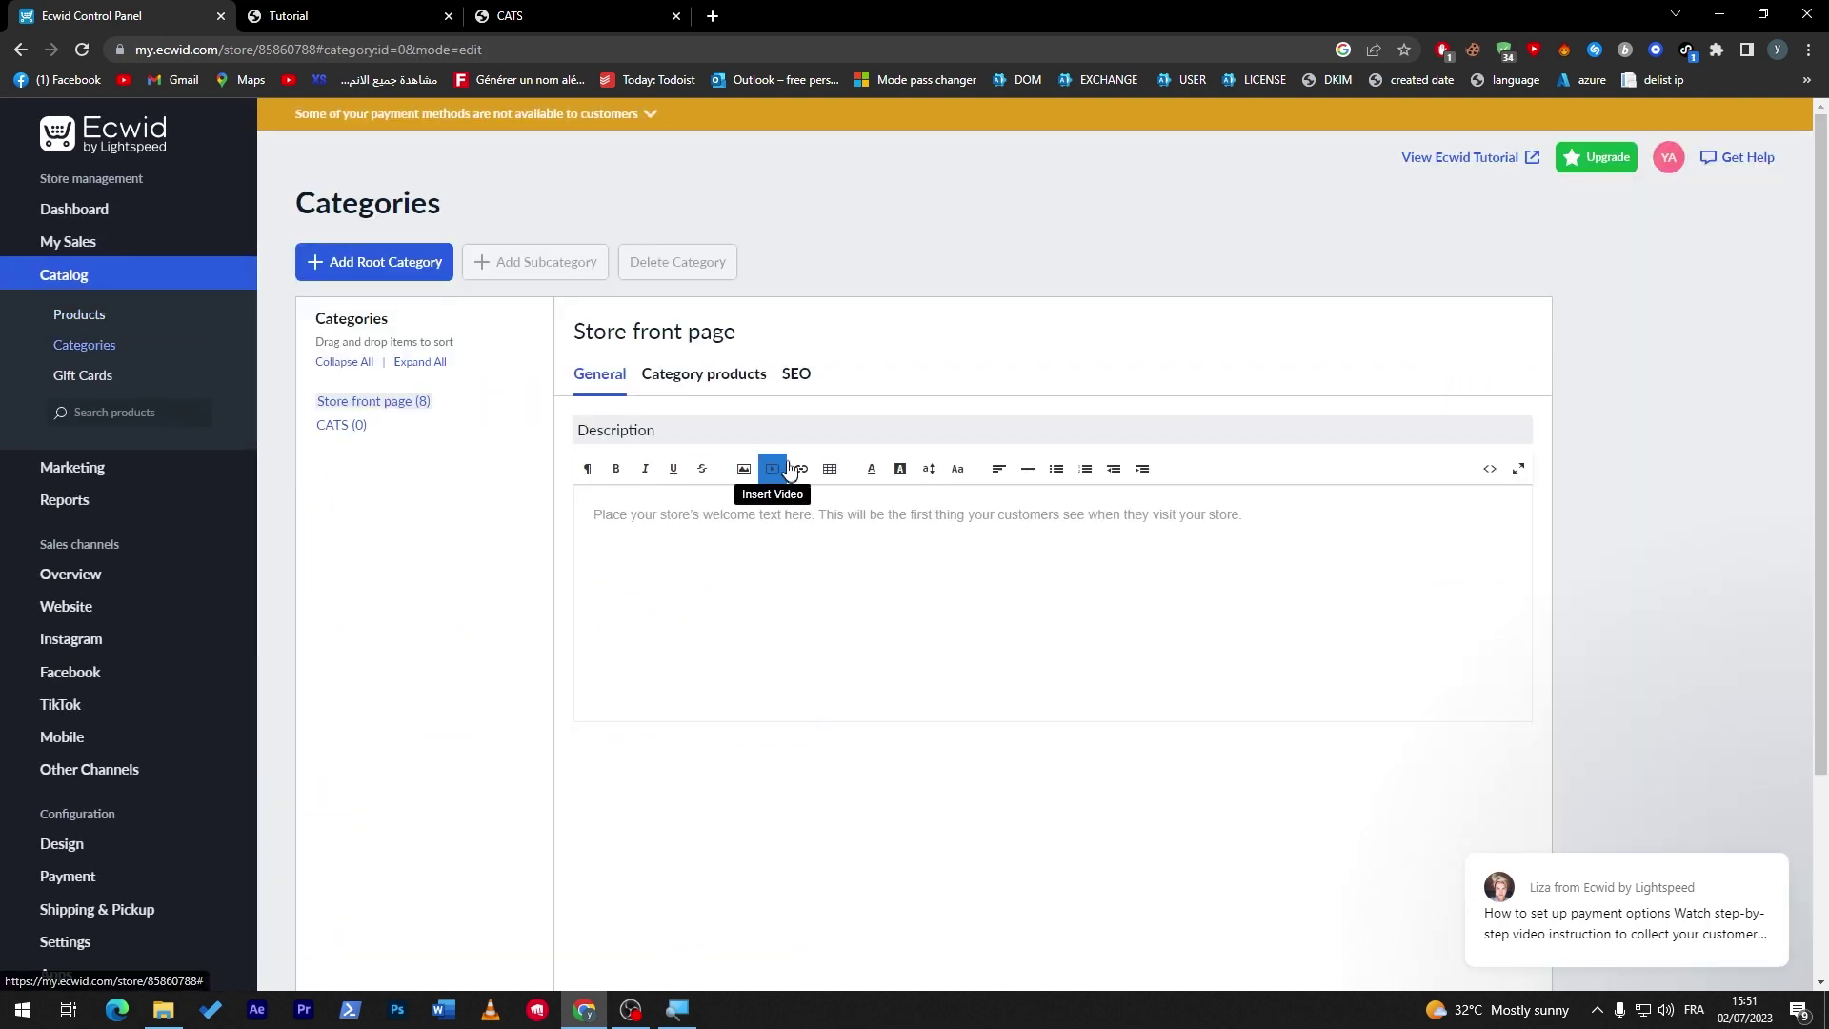
triple_click(409, 412)
left_click(458, 489)
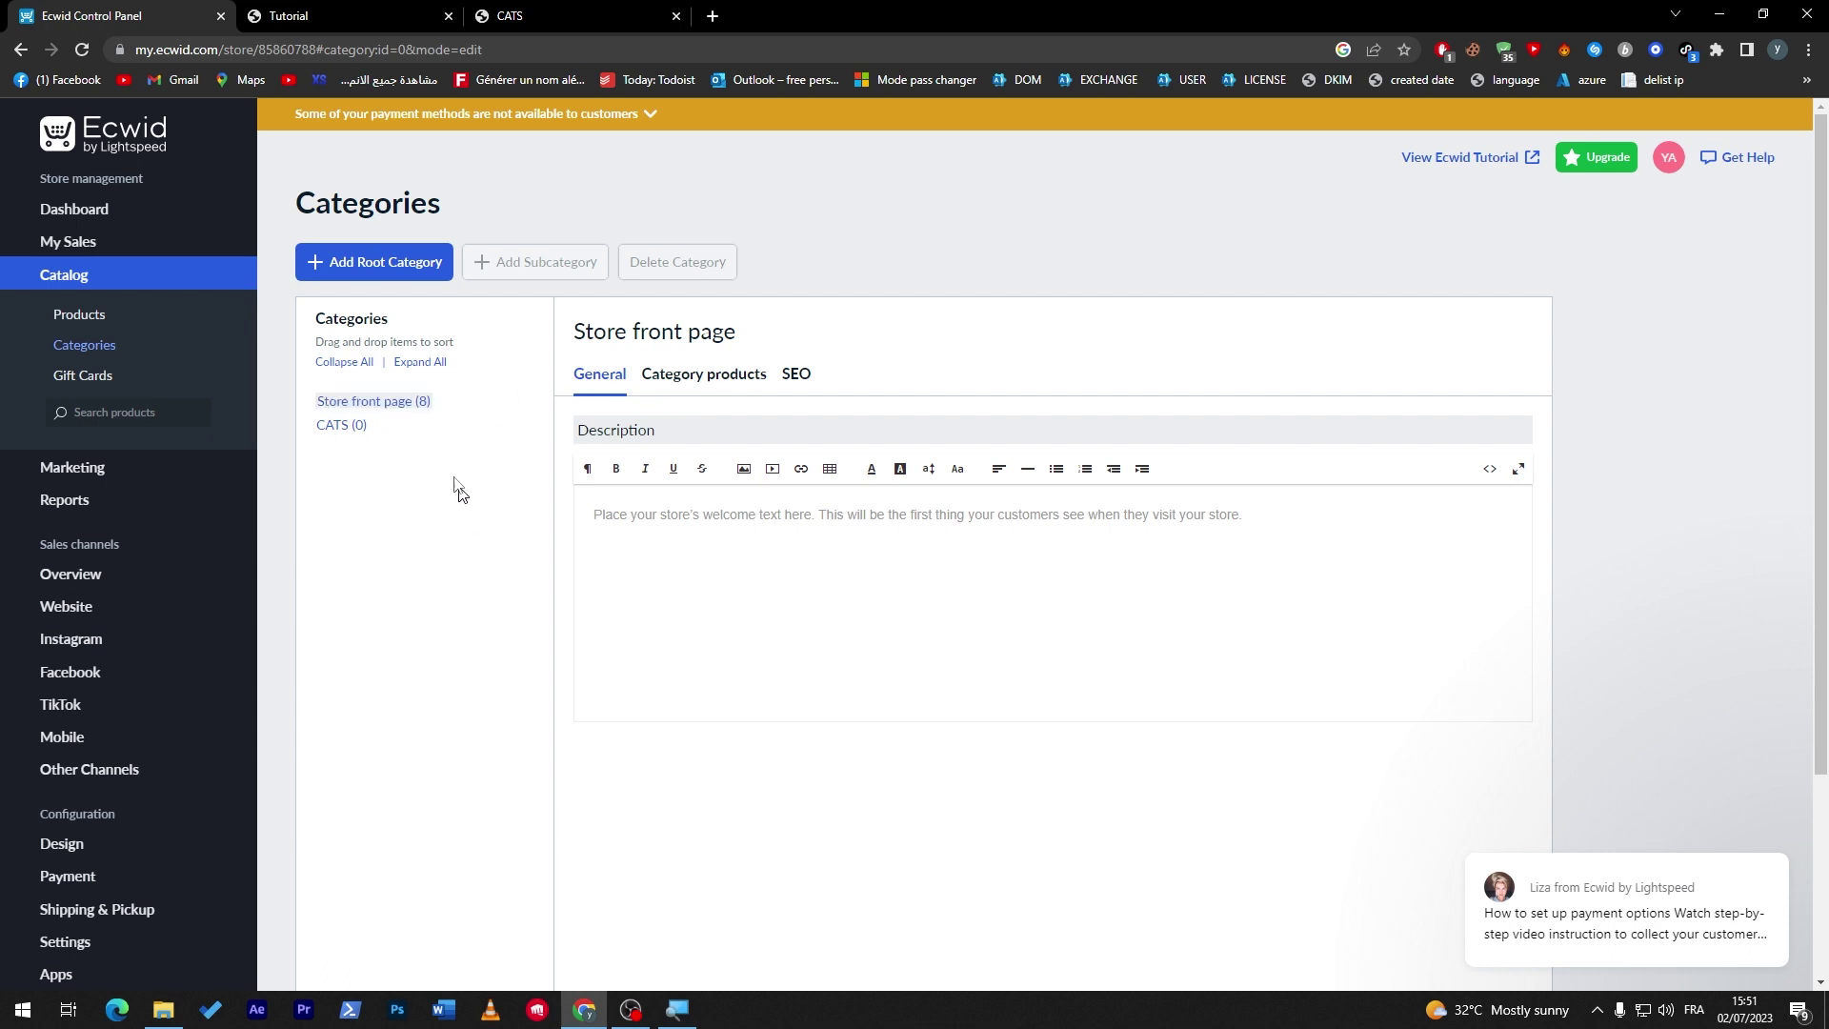
left_click(680, 378)
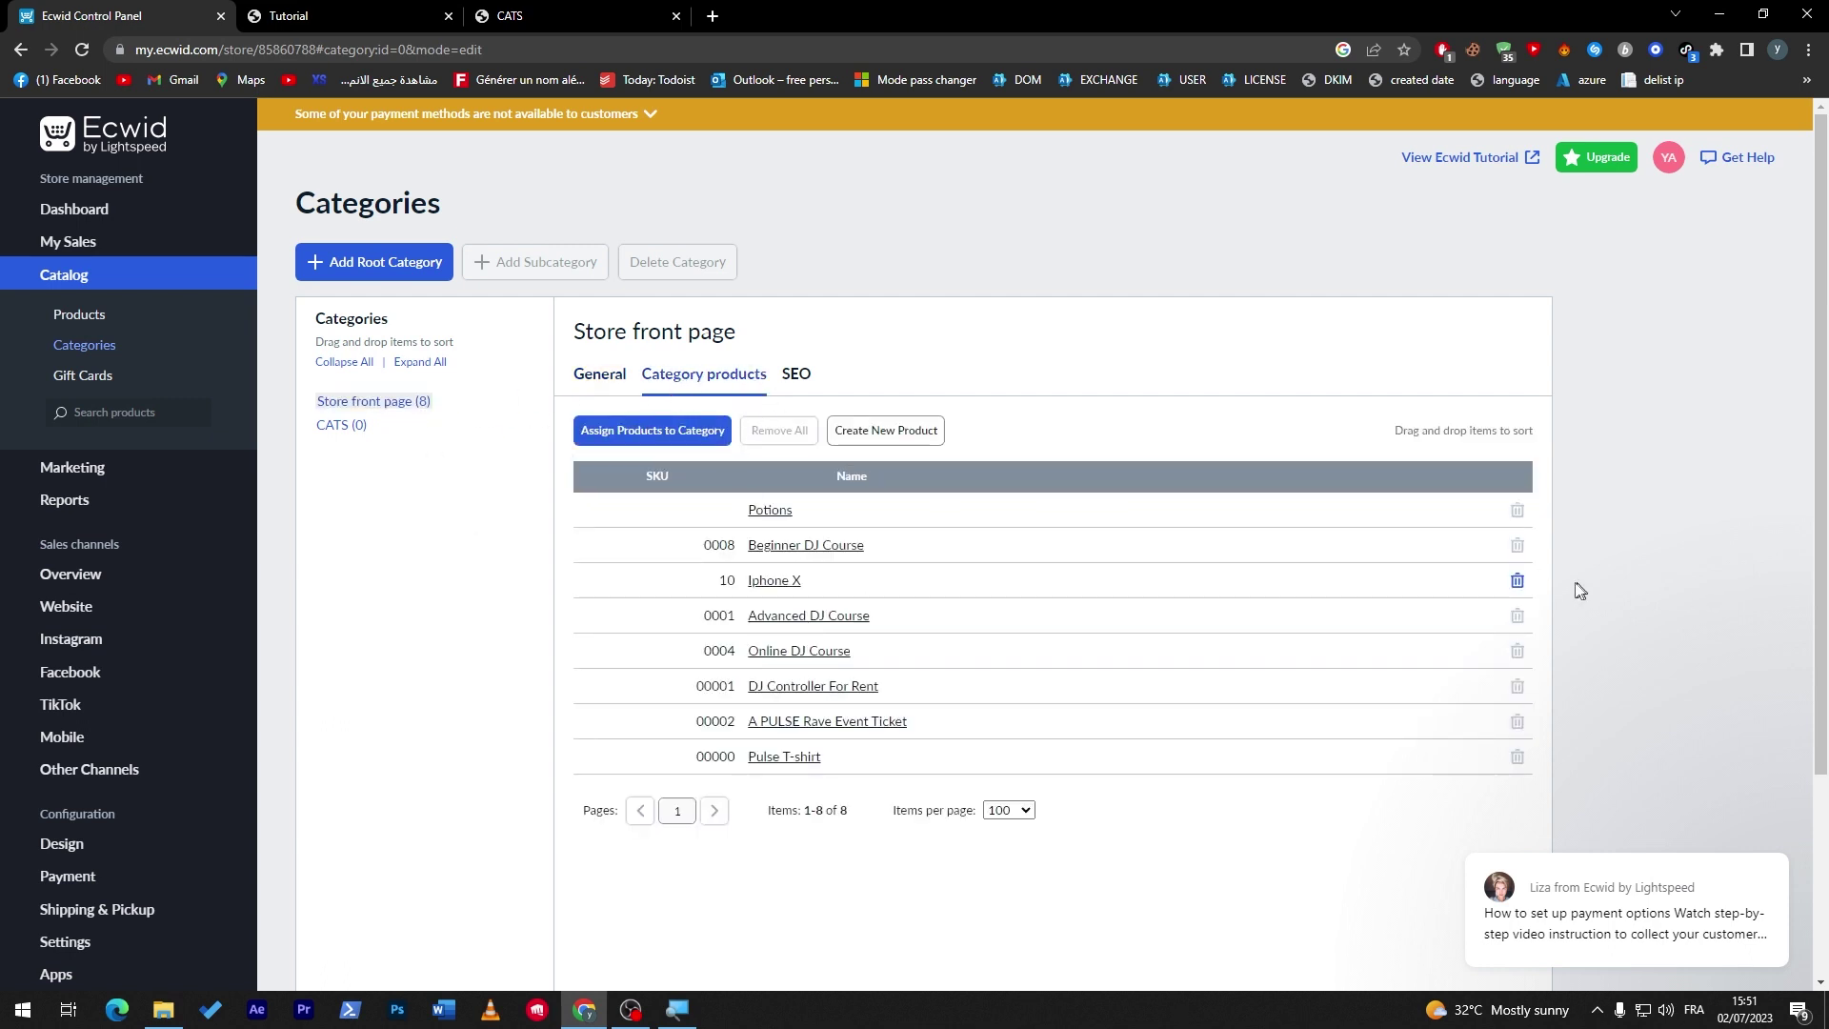
left_click(1517, 583)
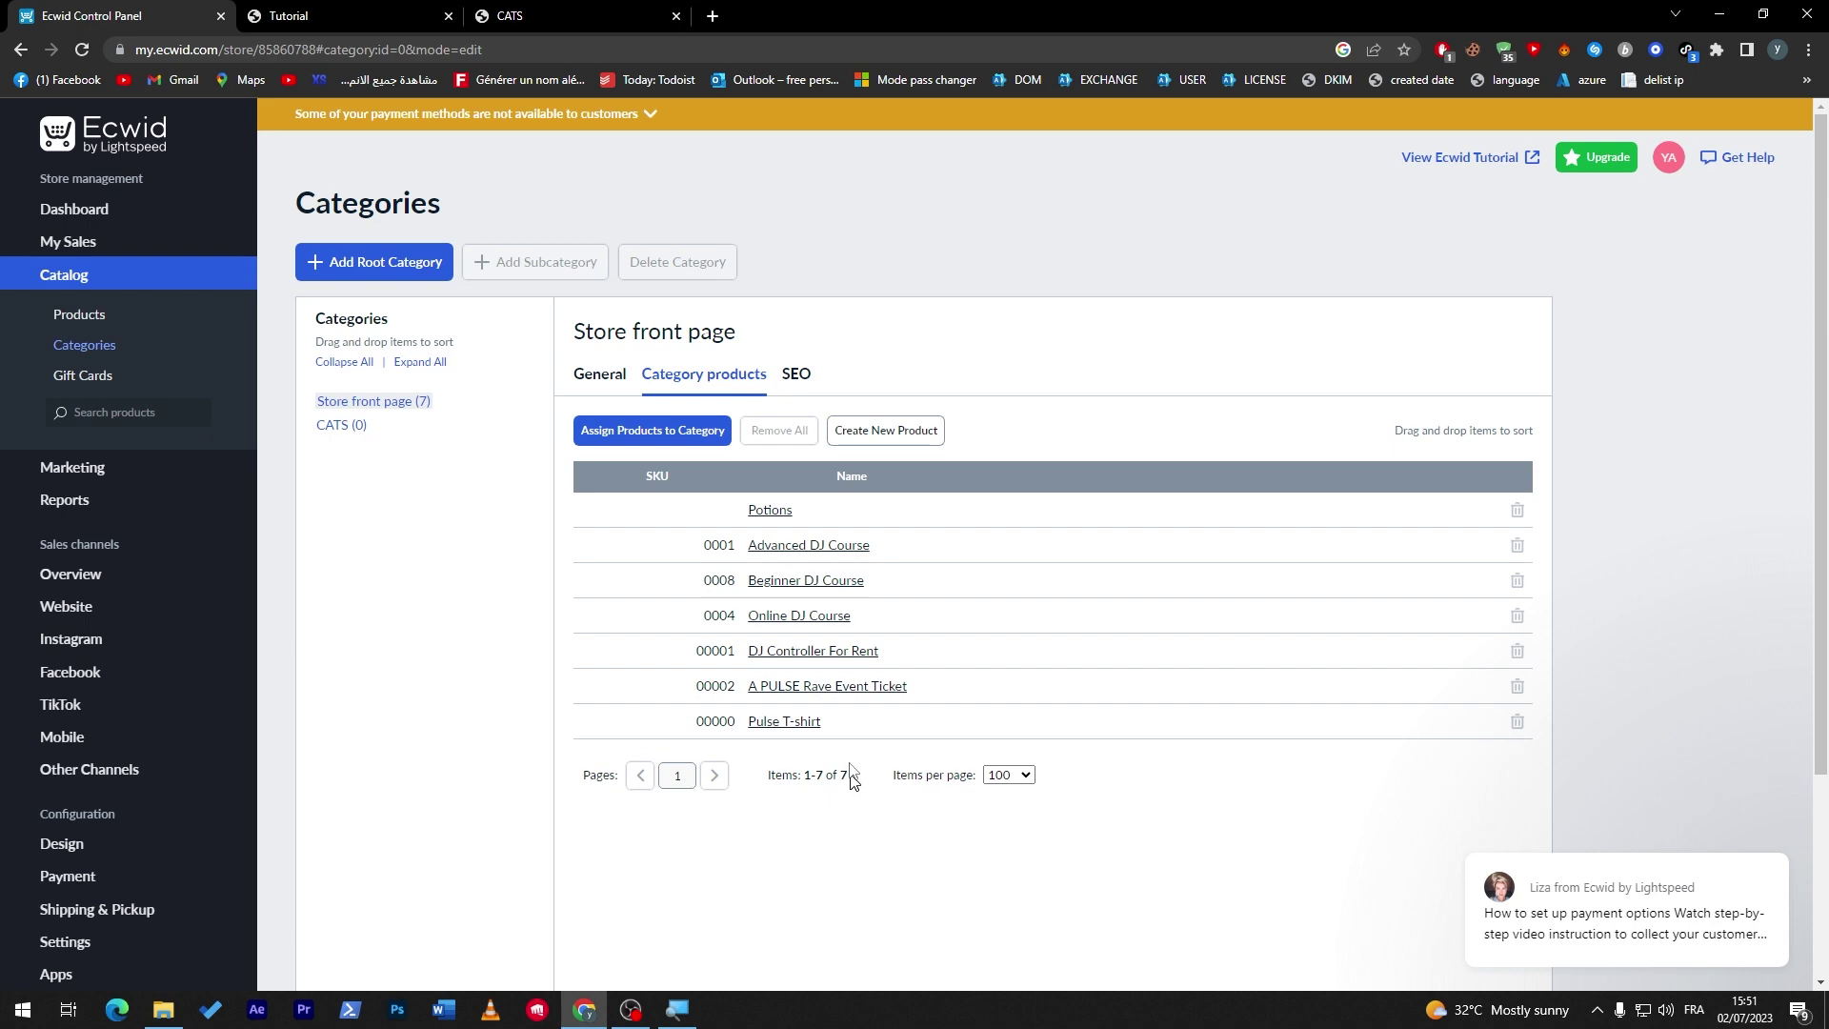
left_click(386, 8)
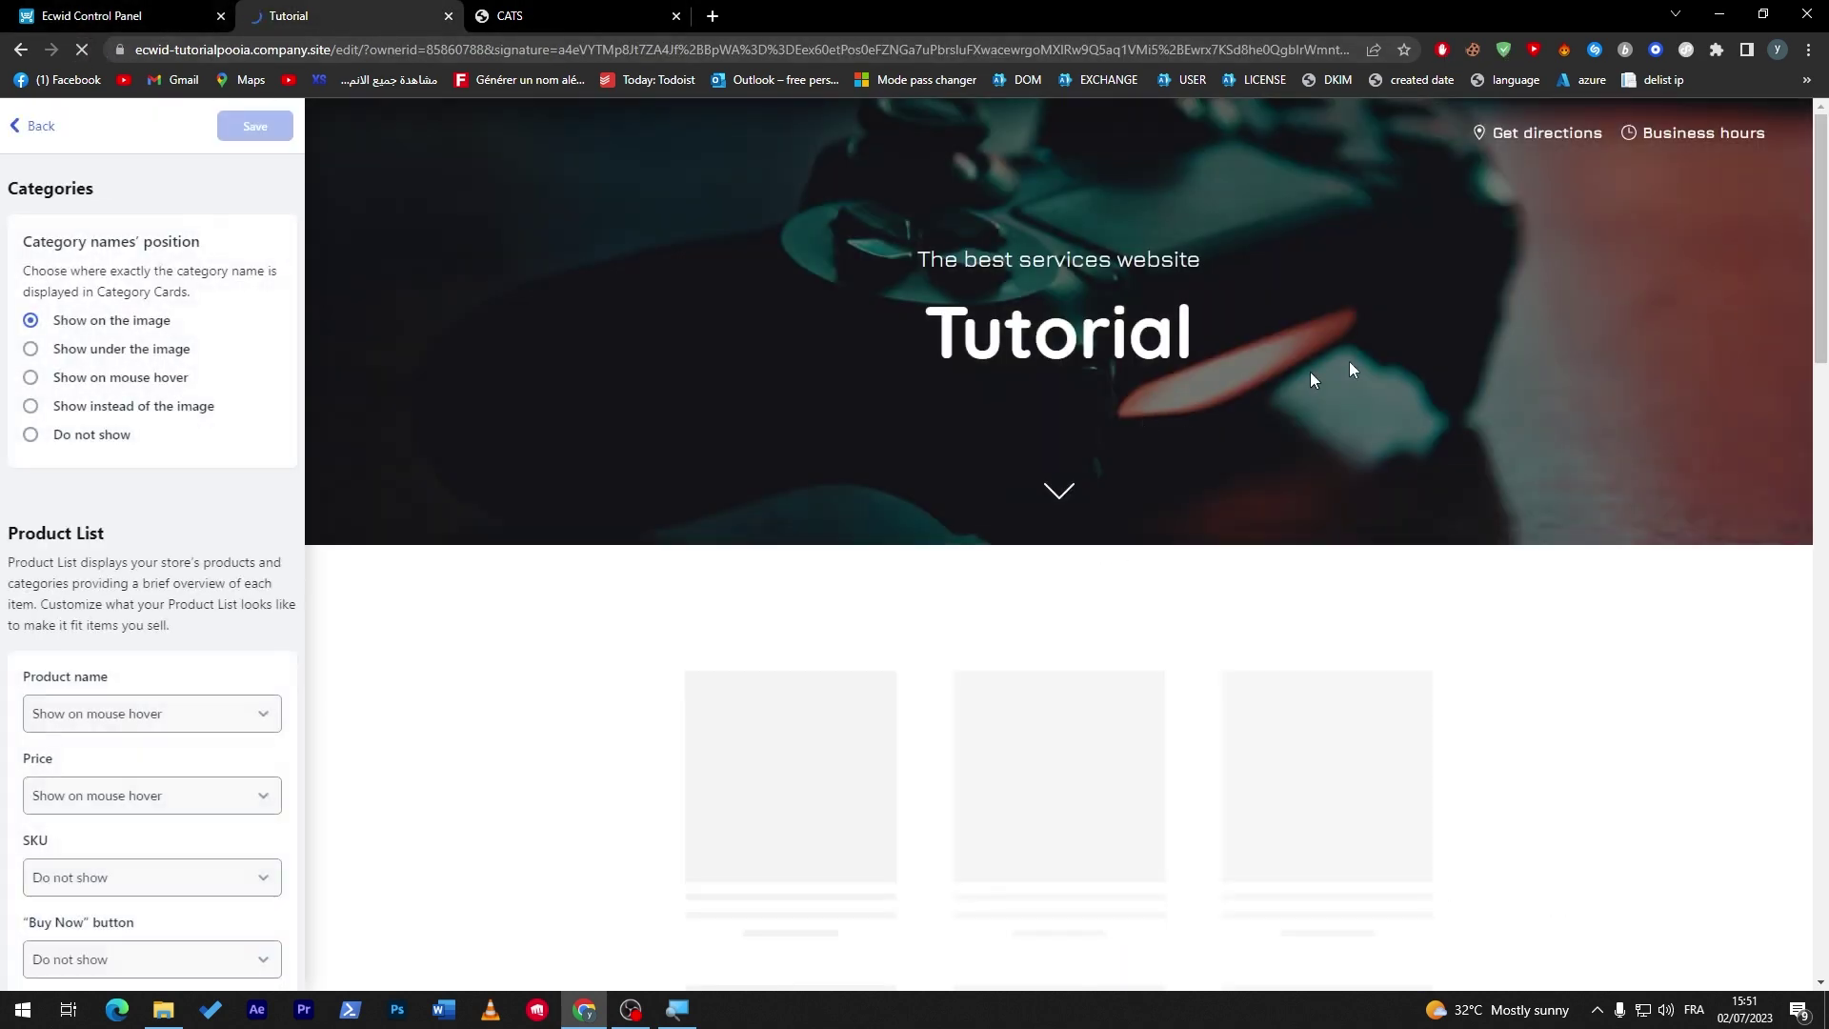
Step: Confirm on the storefront that Iphone X left the home page but remains in CATS
left_click_drag(1819, 216, 1819, 369)
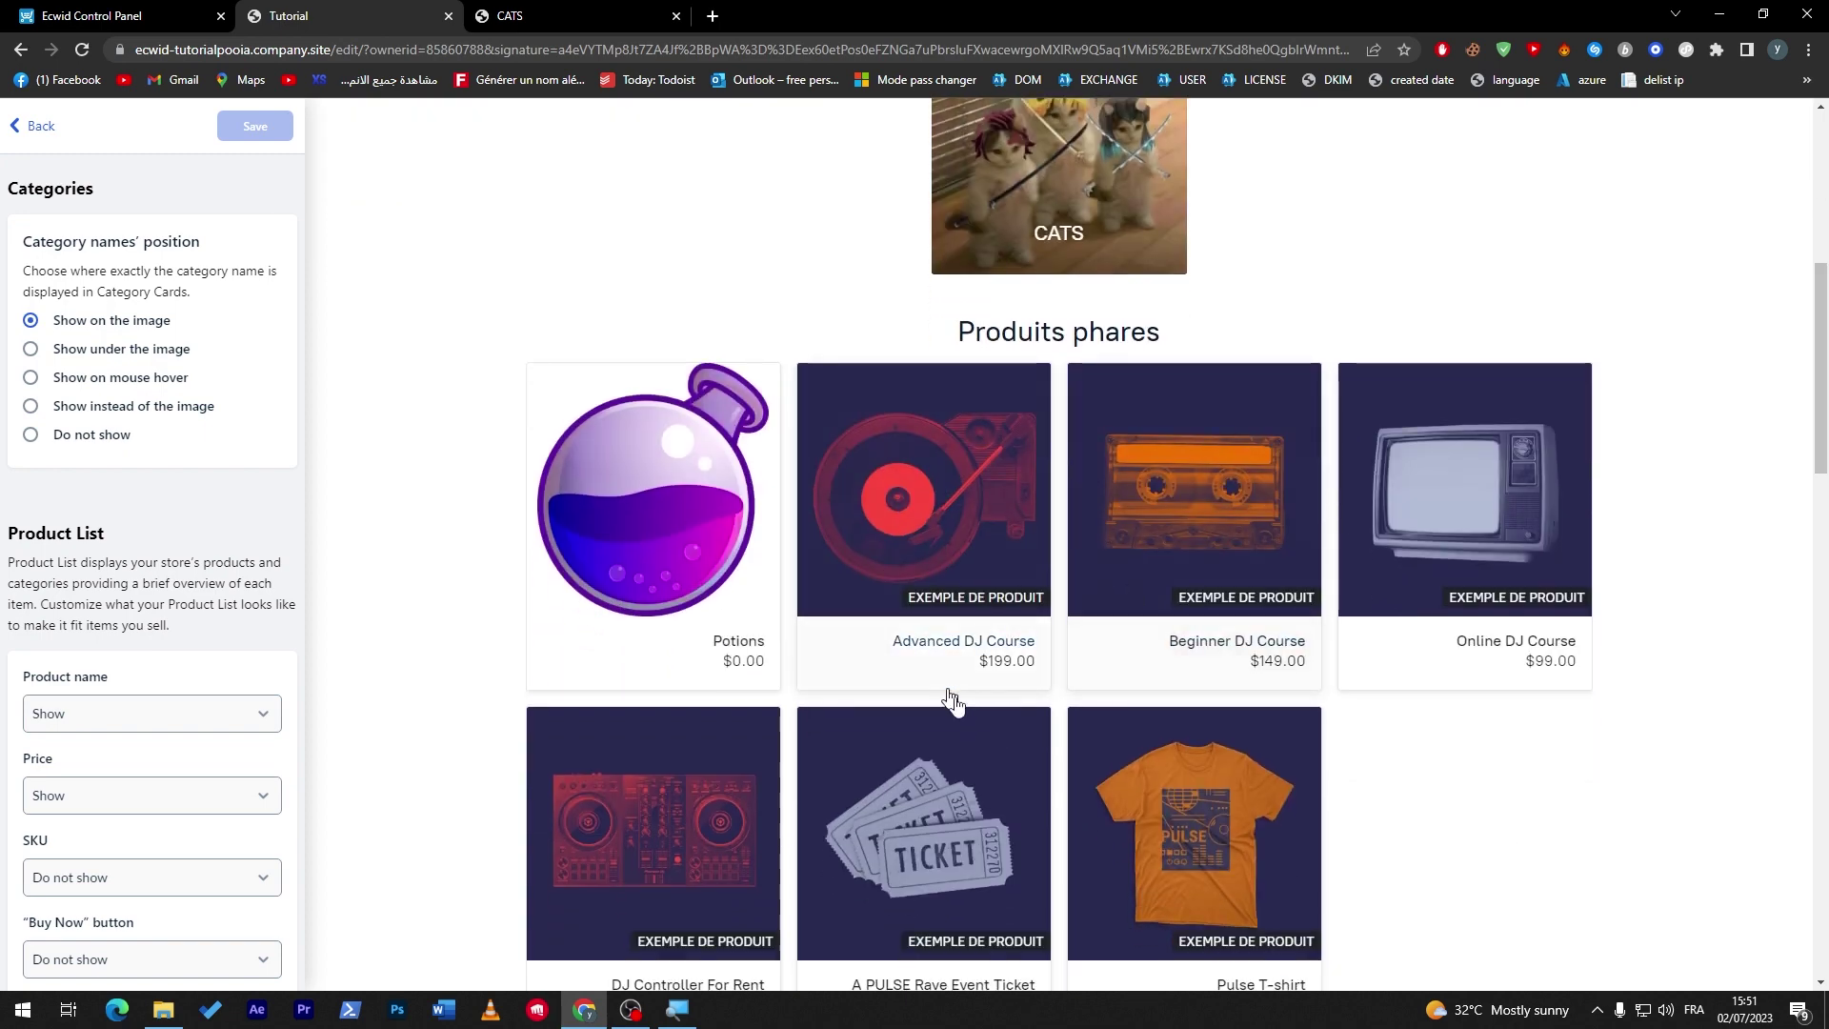
left_click(594, 9)
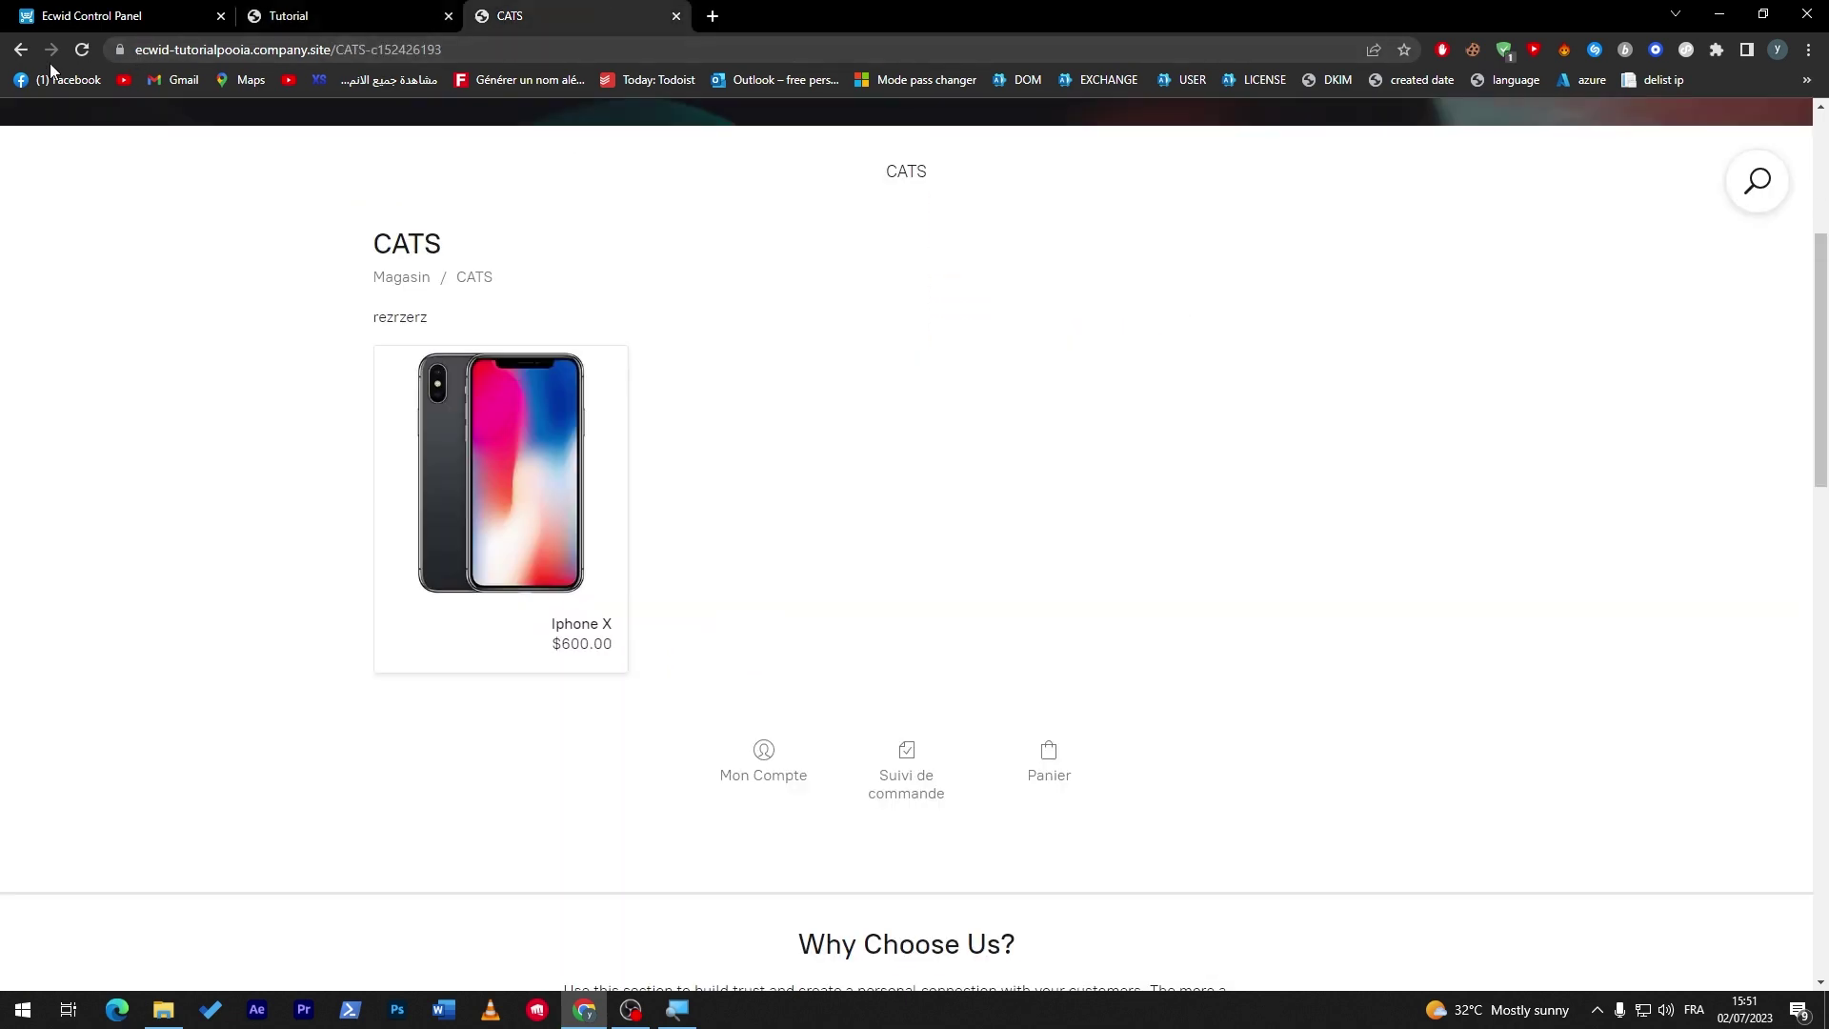
left_click(19, 50)
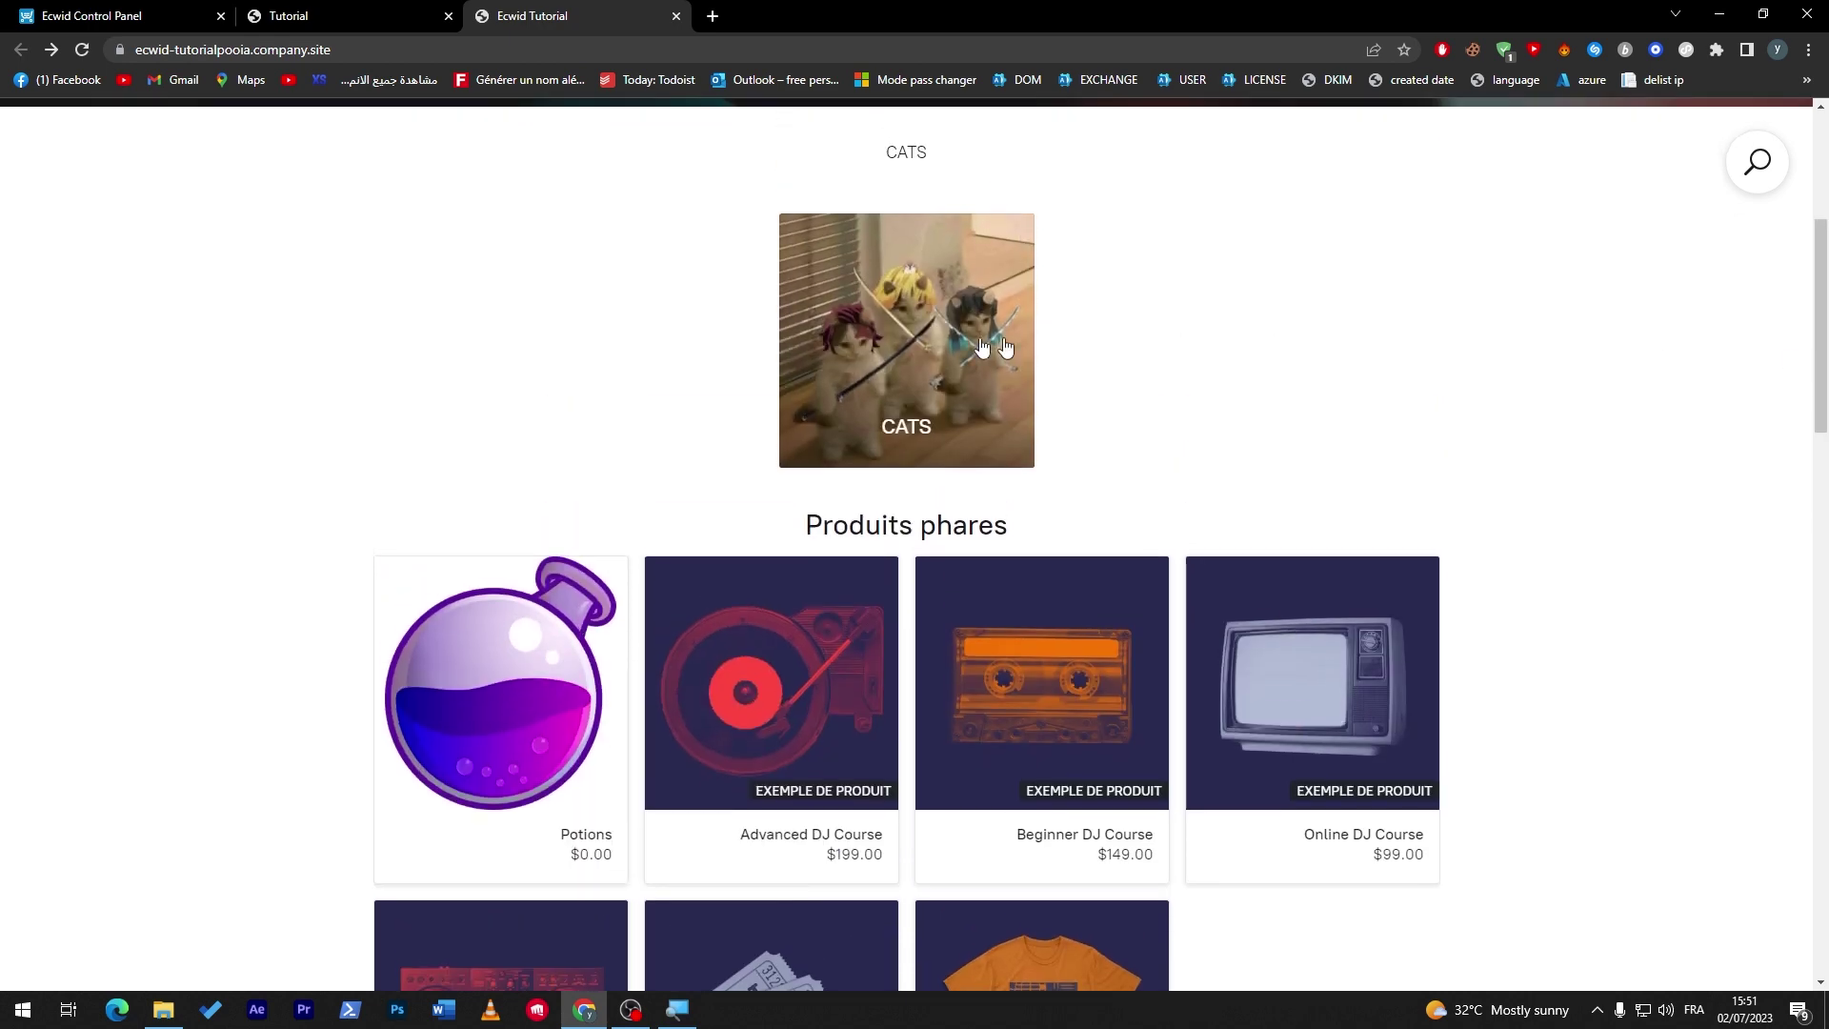
left_click(873, 335)
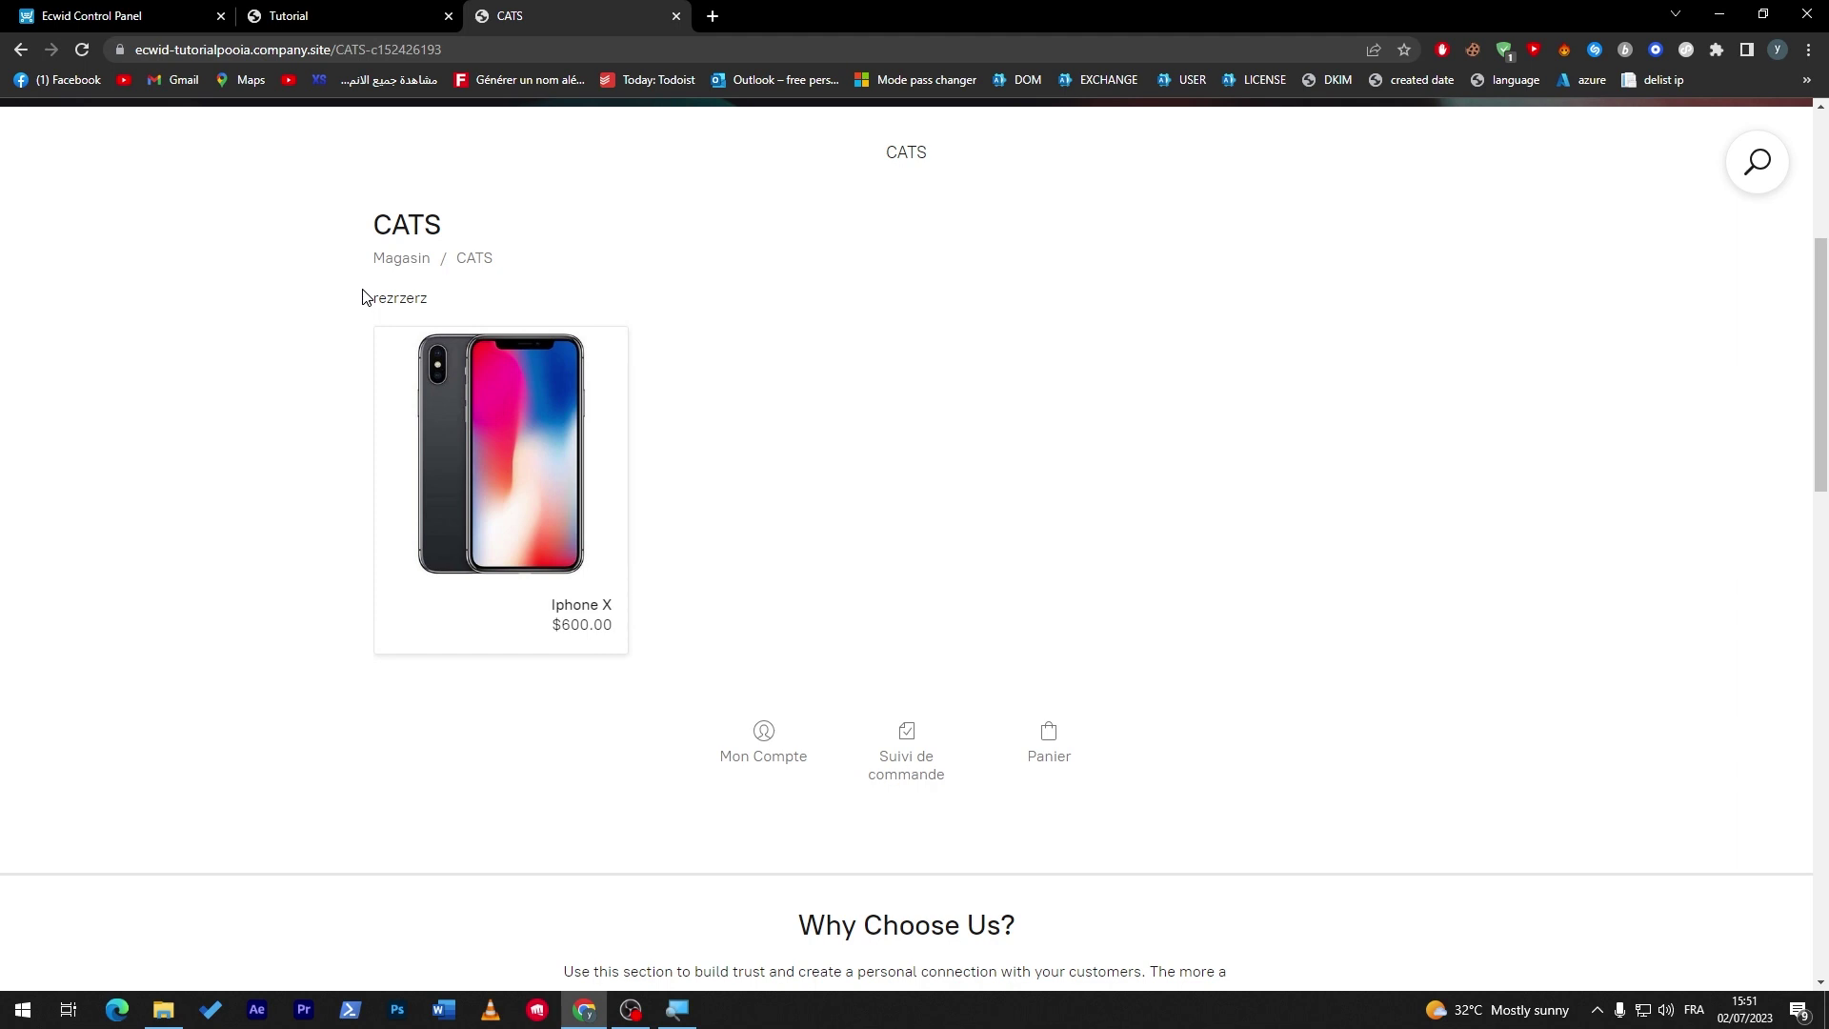
left_click(91, 15)
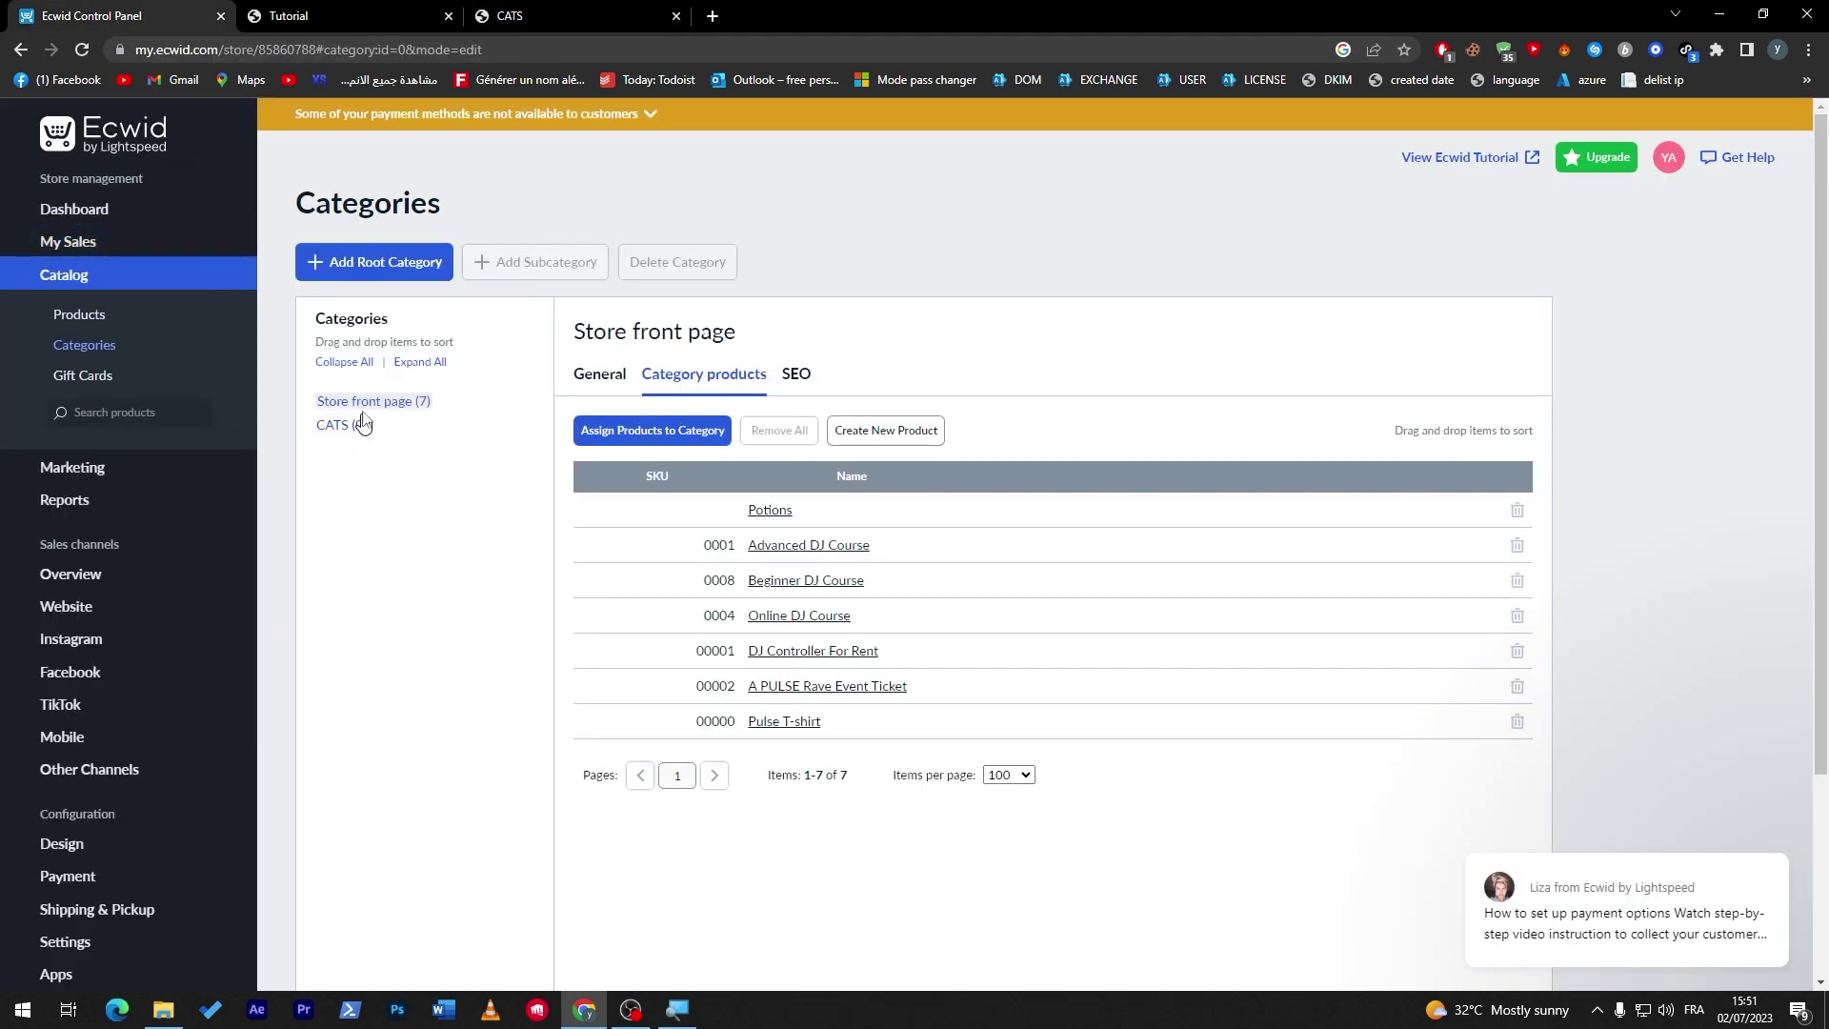
left_click(80, 45)
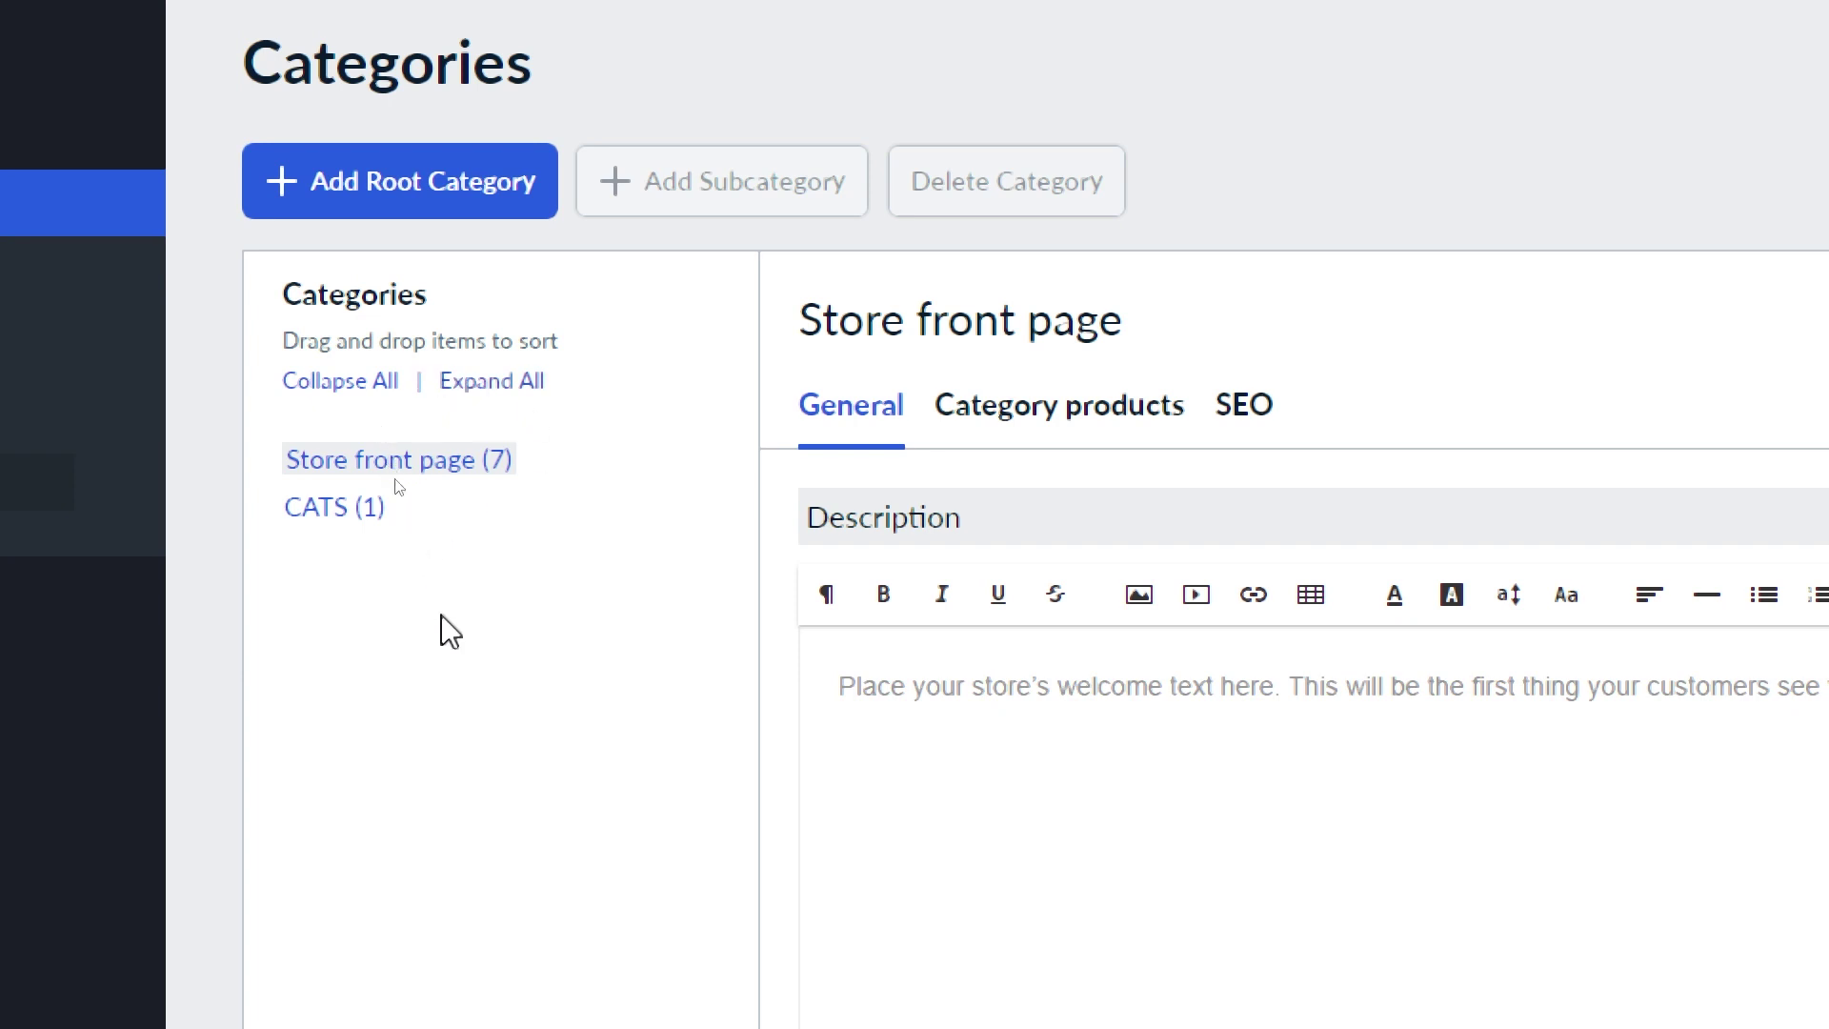
Step: Add a new root category named 'Food' and save it
left_click(329, 190)
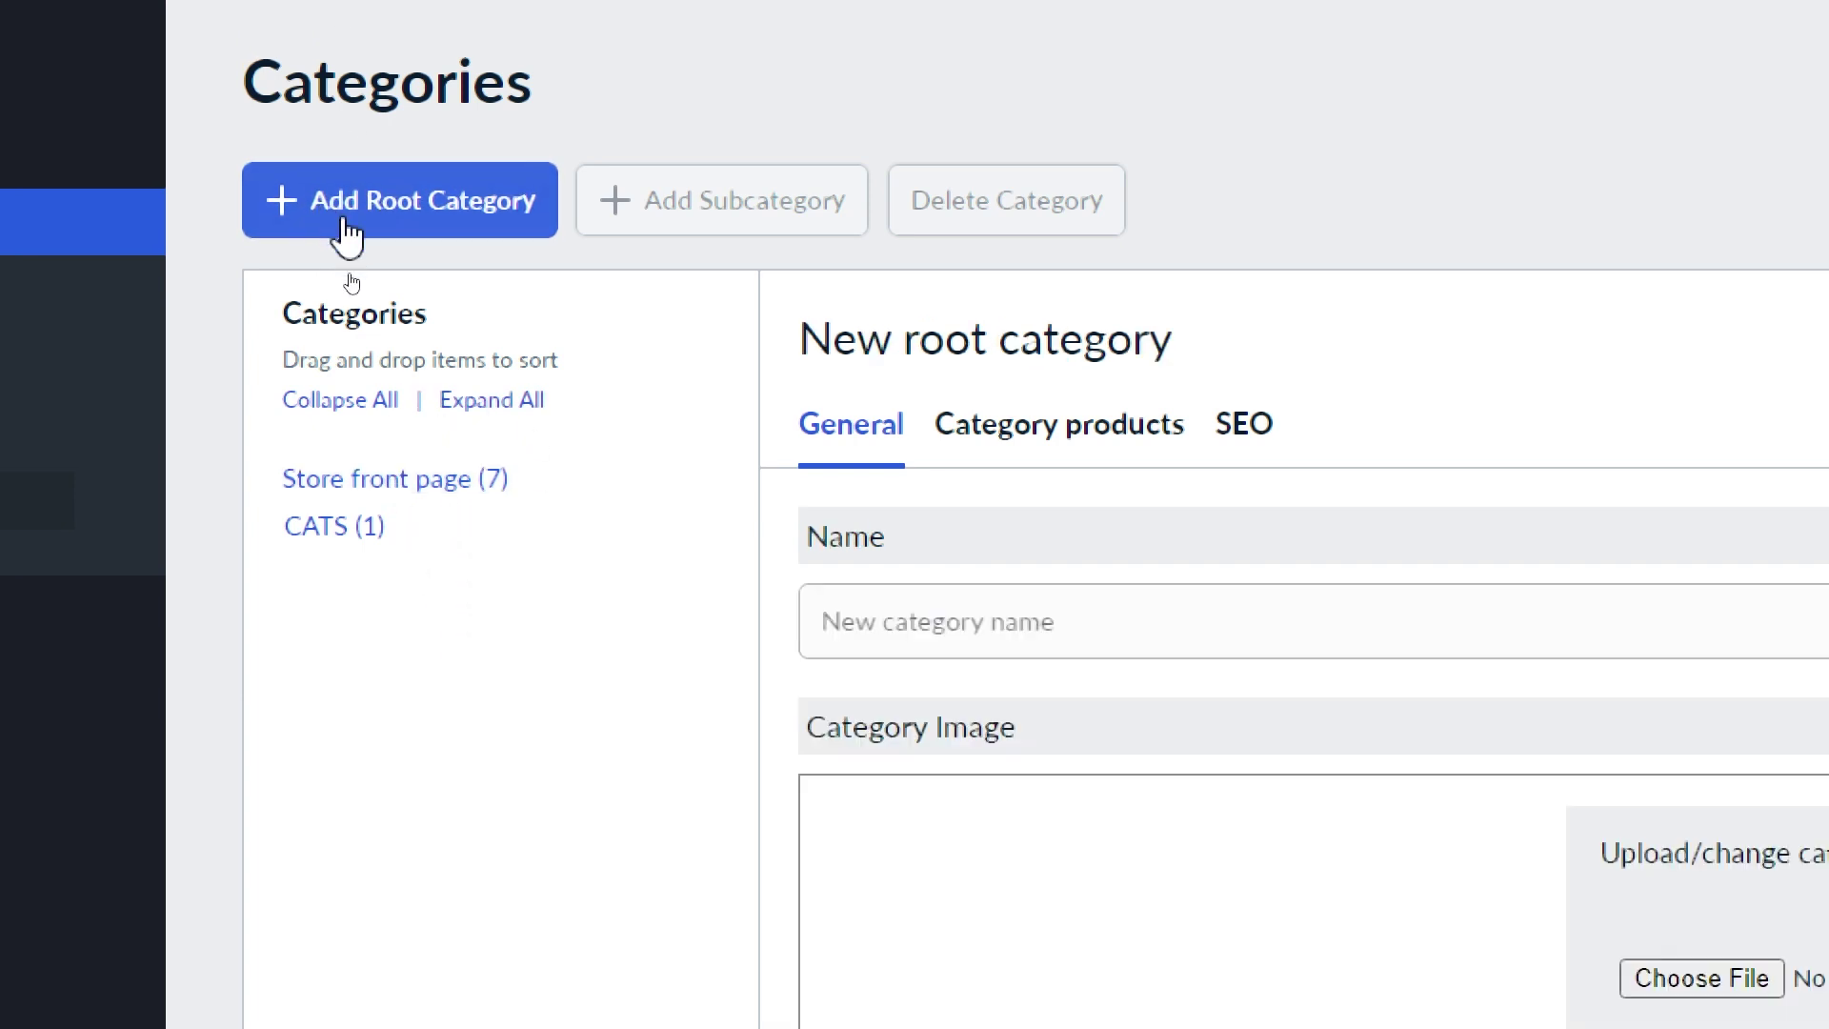
left_click(907, 620)
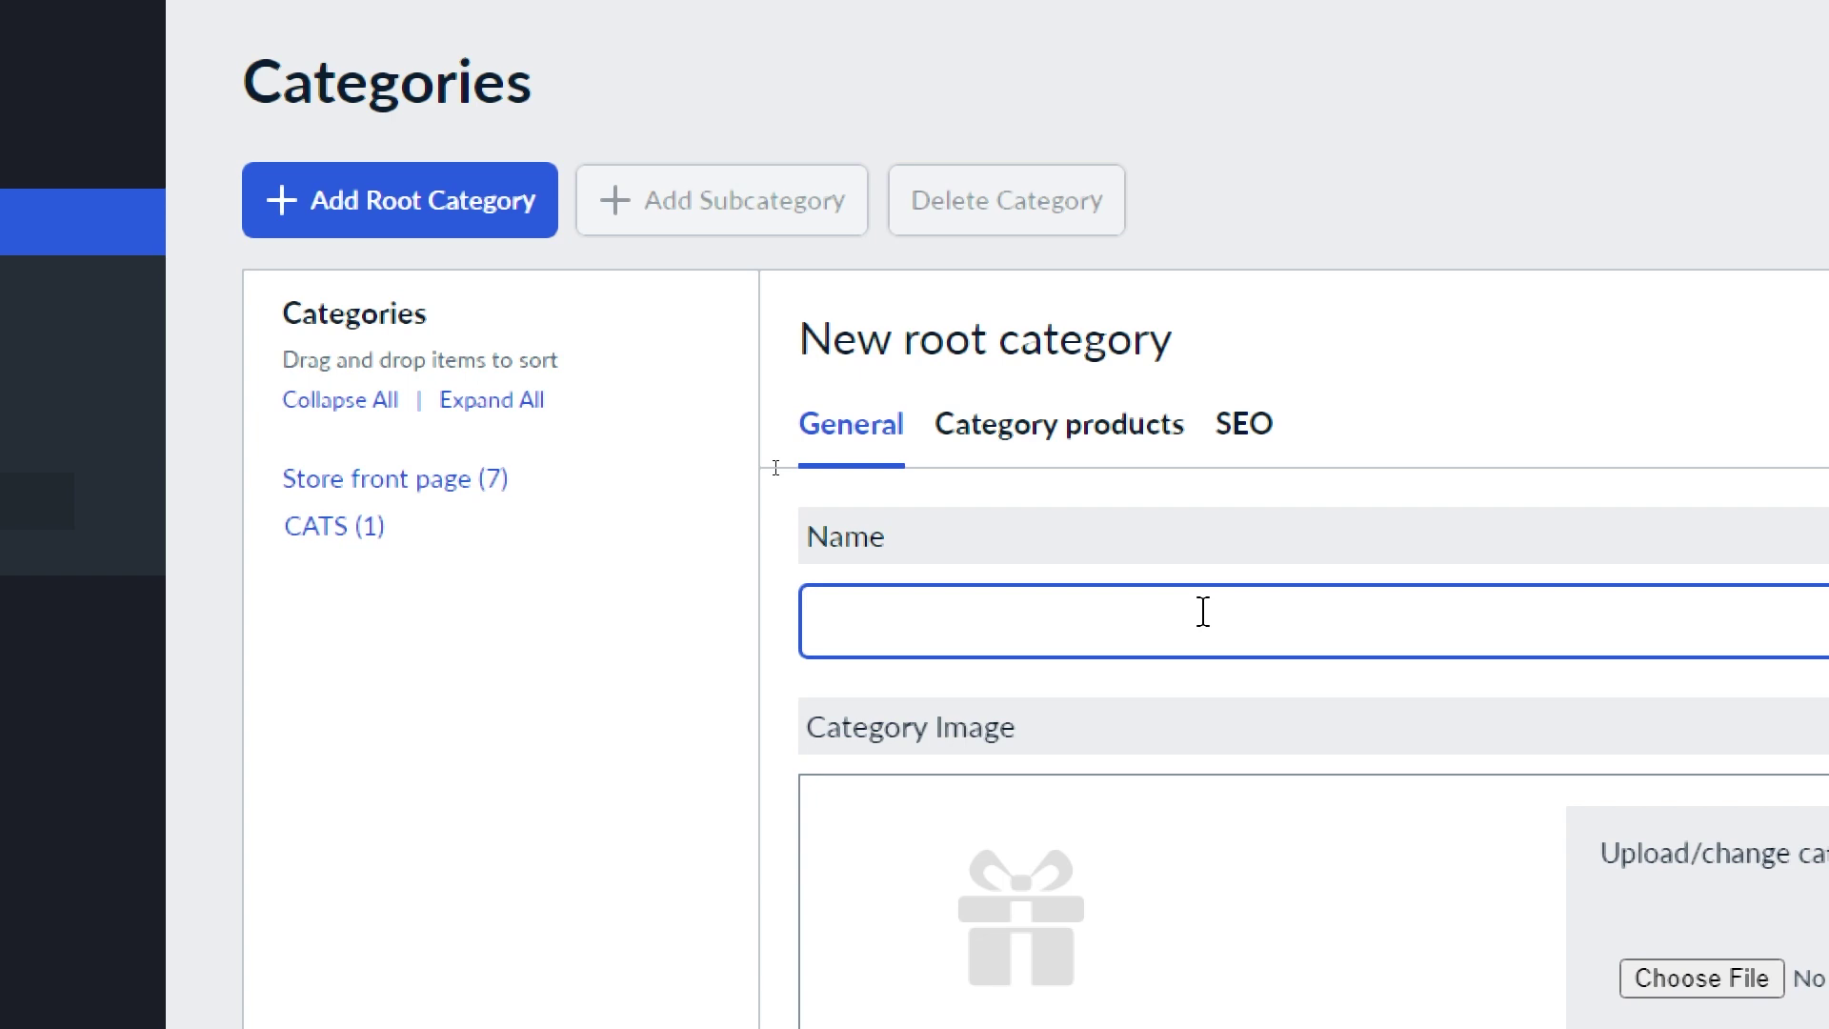
type("Food")
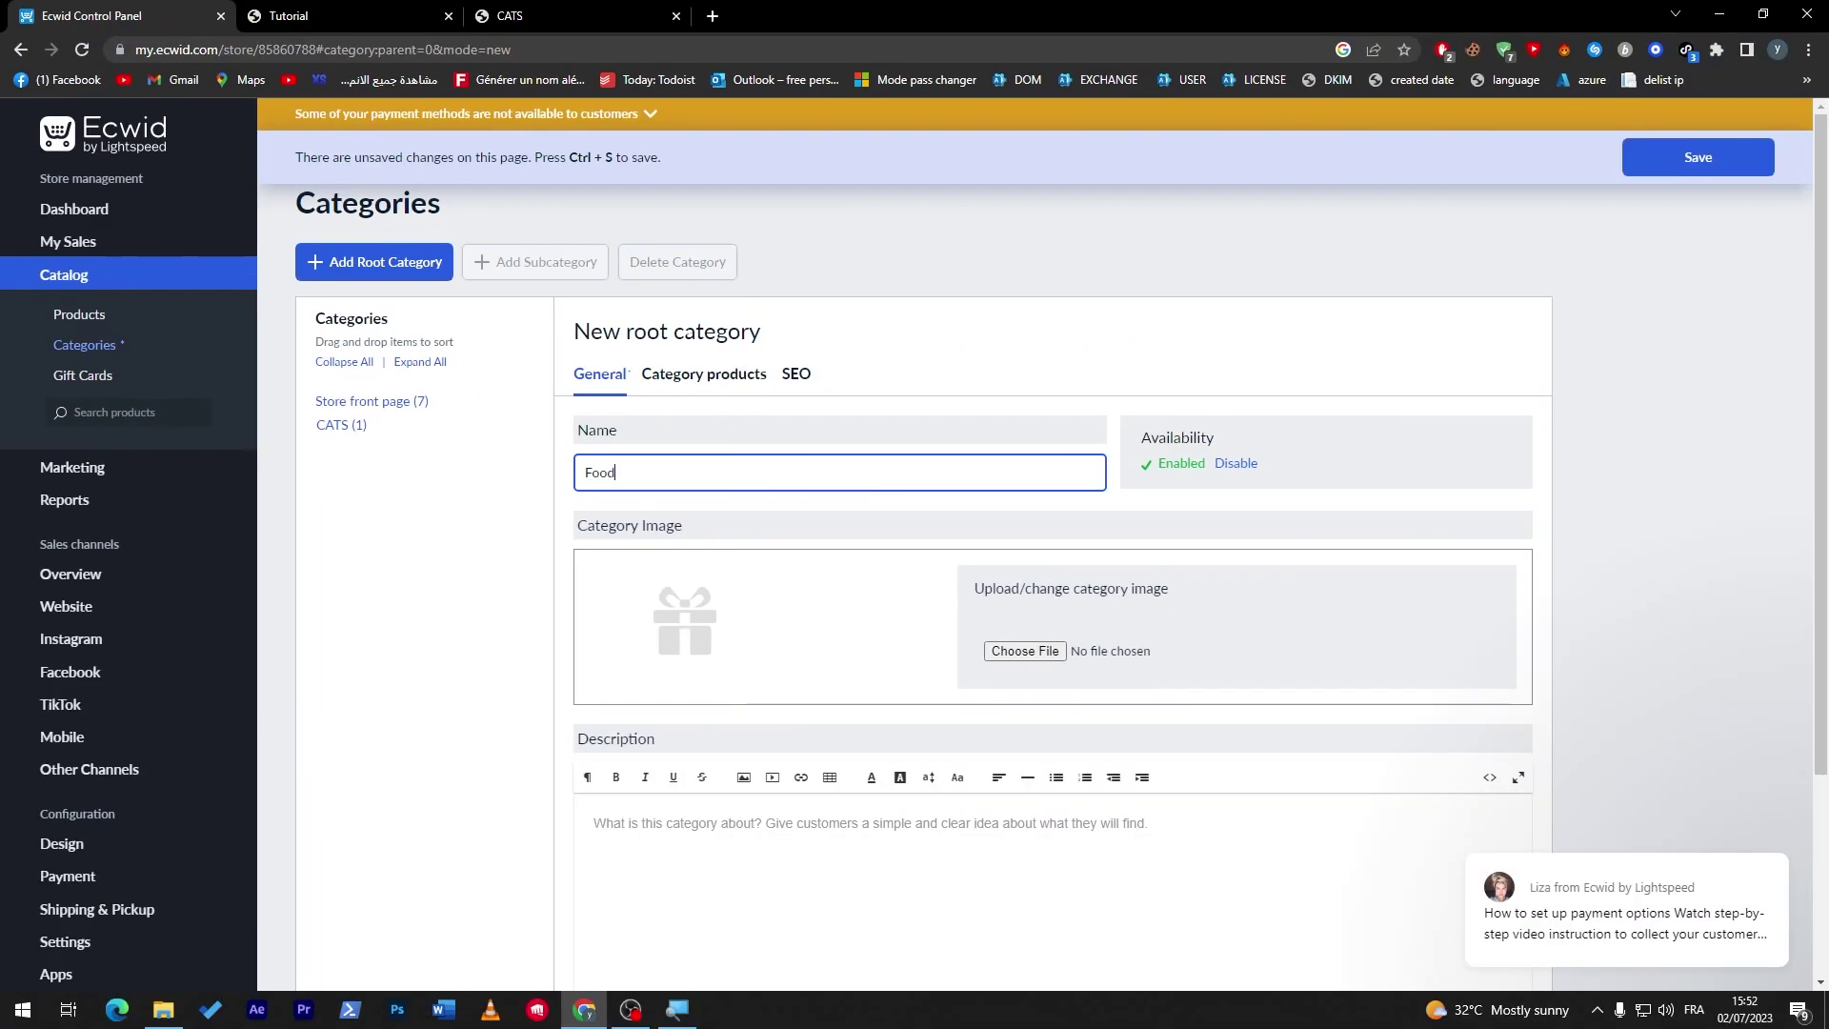
left_click(842, 397)
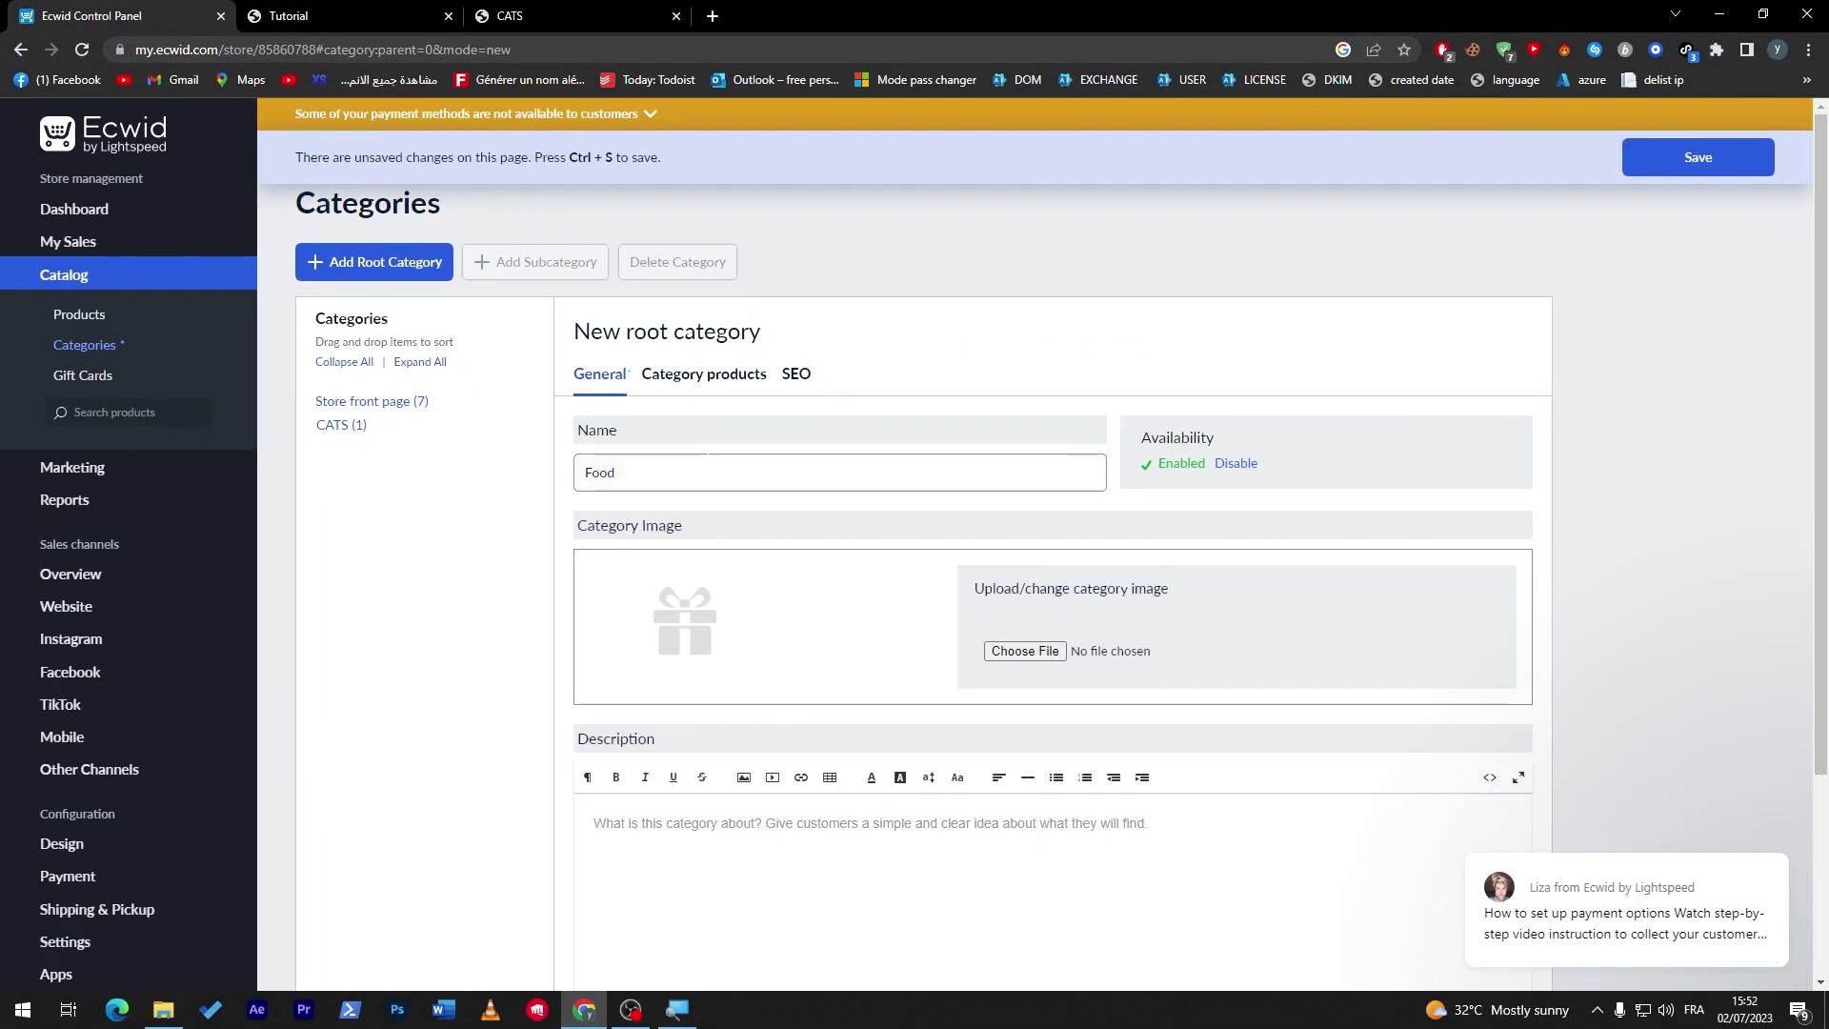
scroll(1610, 562, "down", 1)
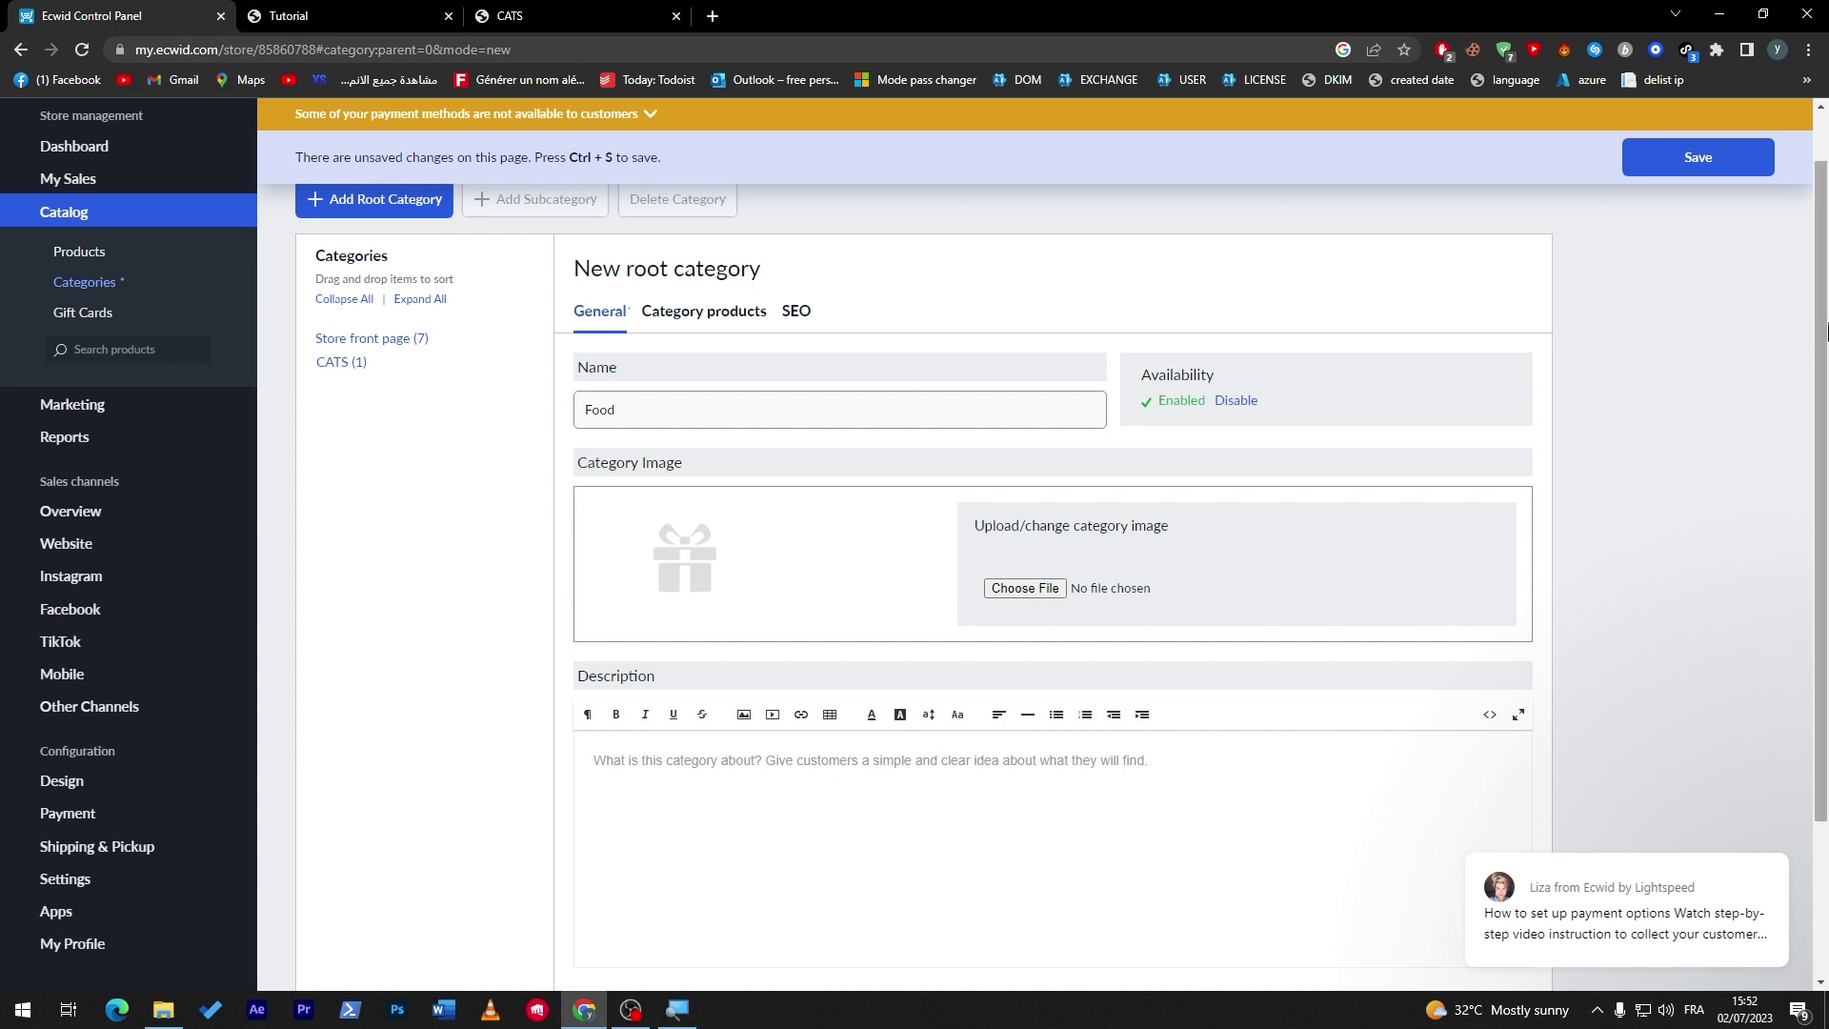
scroll(1429, 381, "up", 1)
left_click(1669, 160)
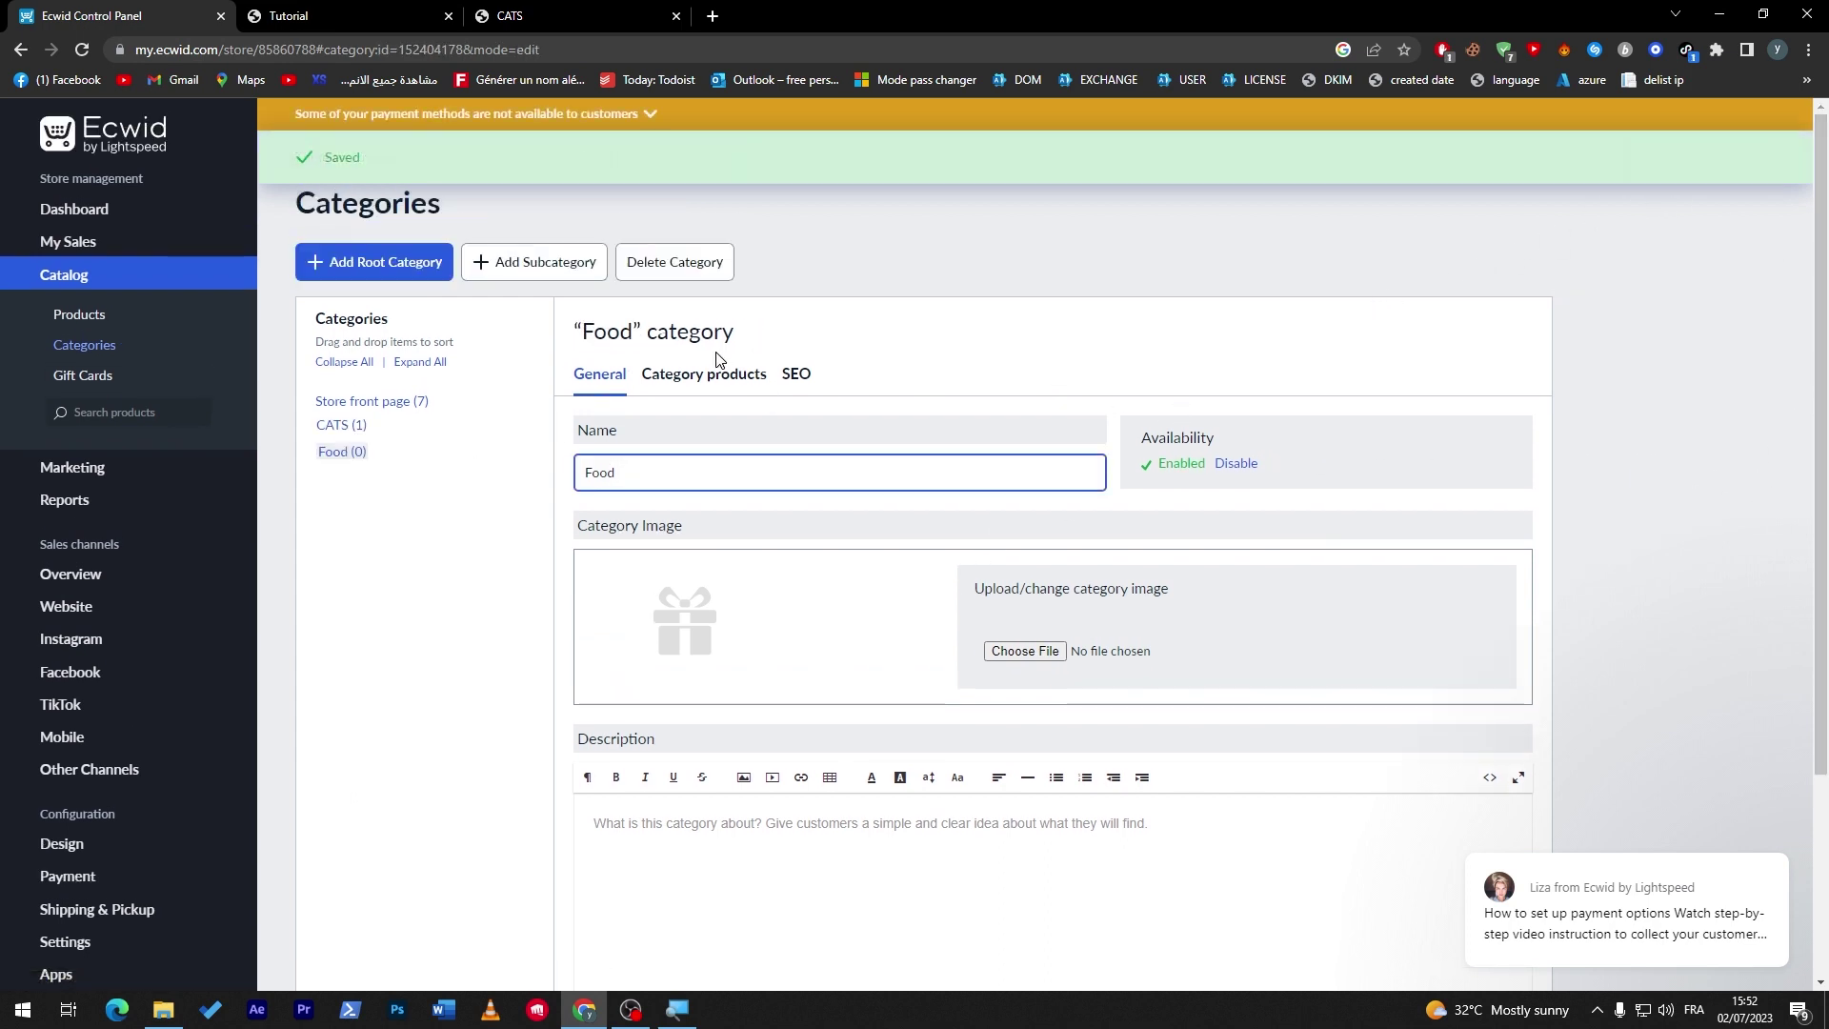
left_click(712, 15)
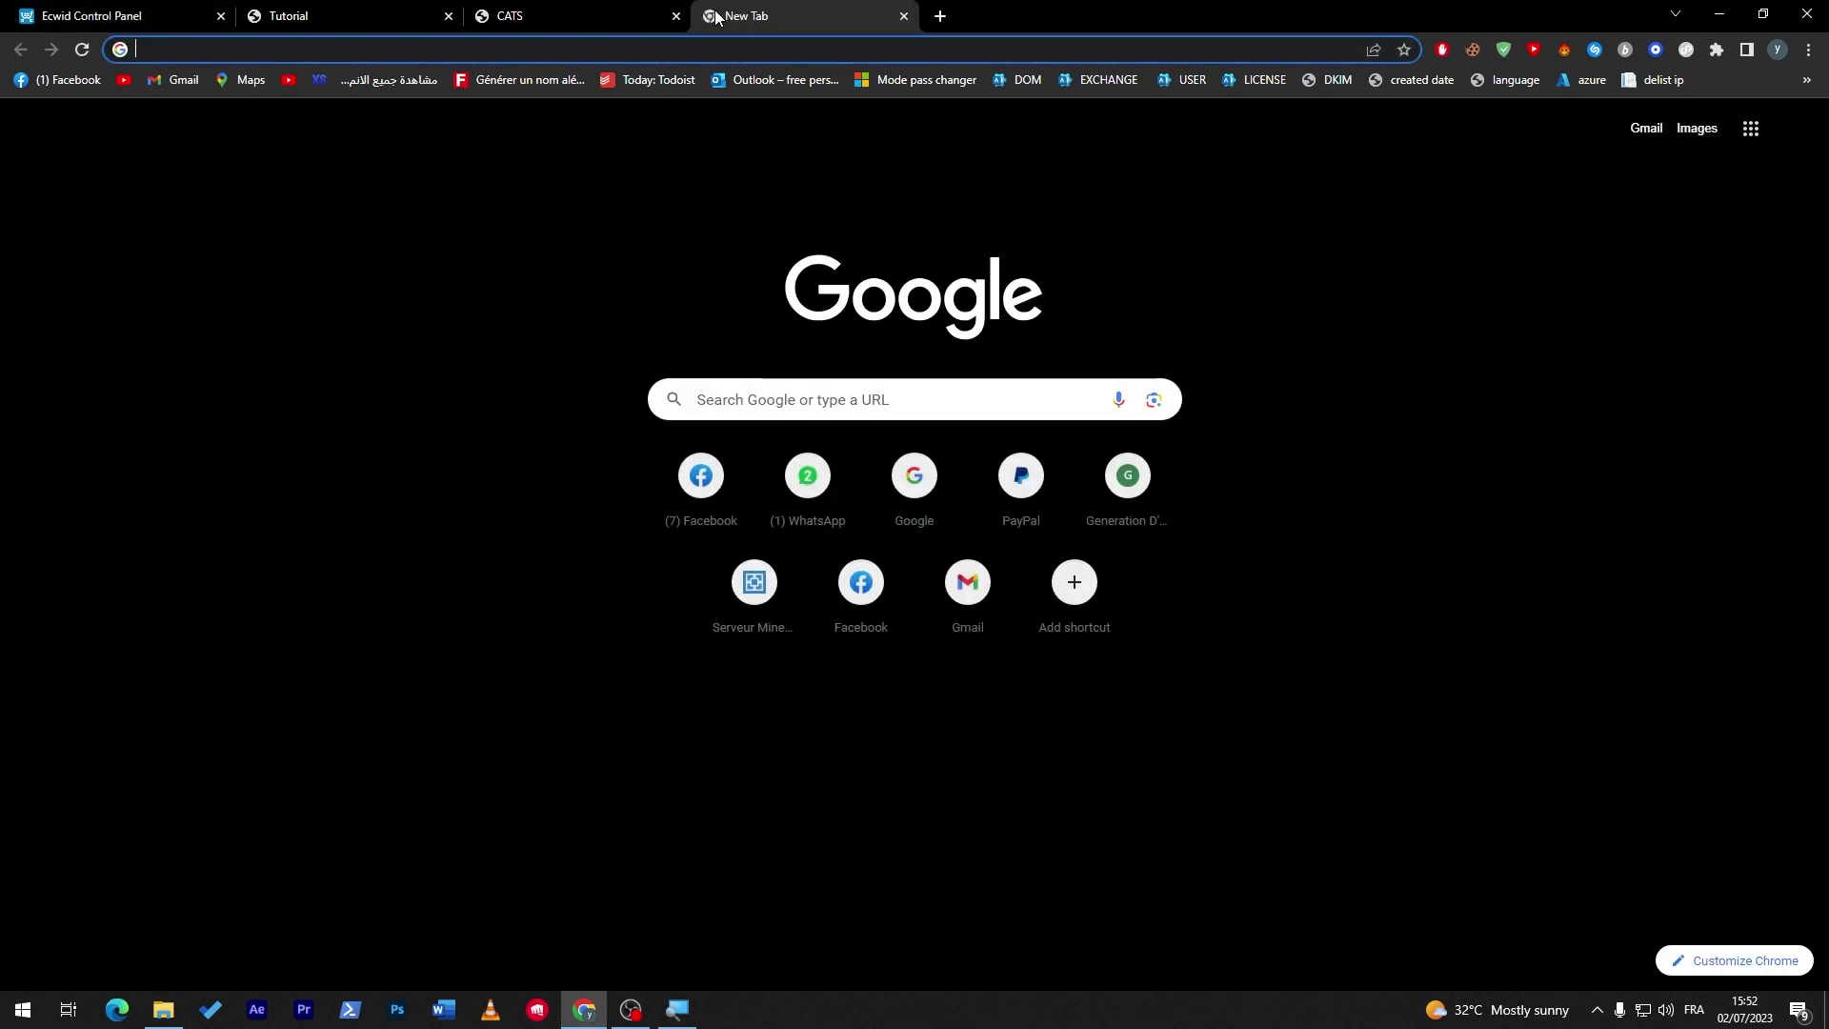
Step: Search Google Images for 'sushi png' and look through candidate sushi images
type("sushi png")
key("Return")
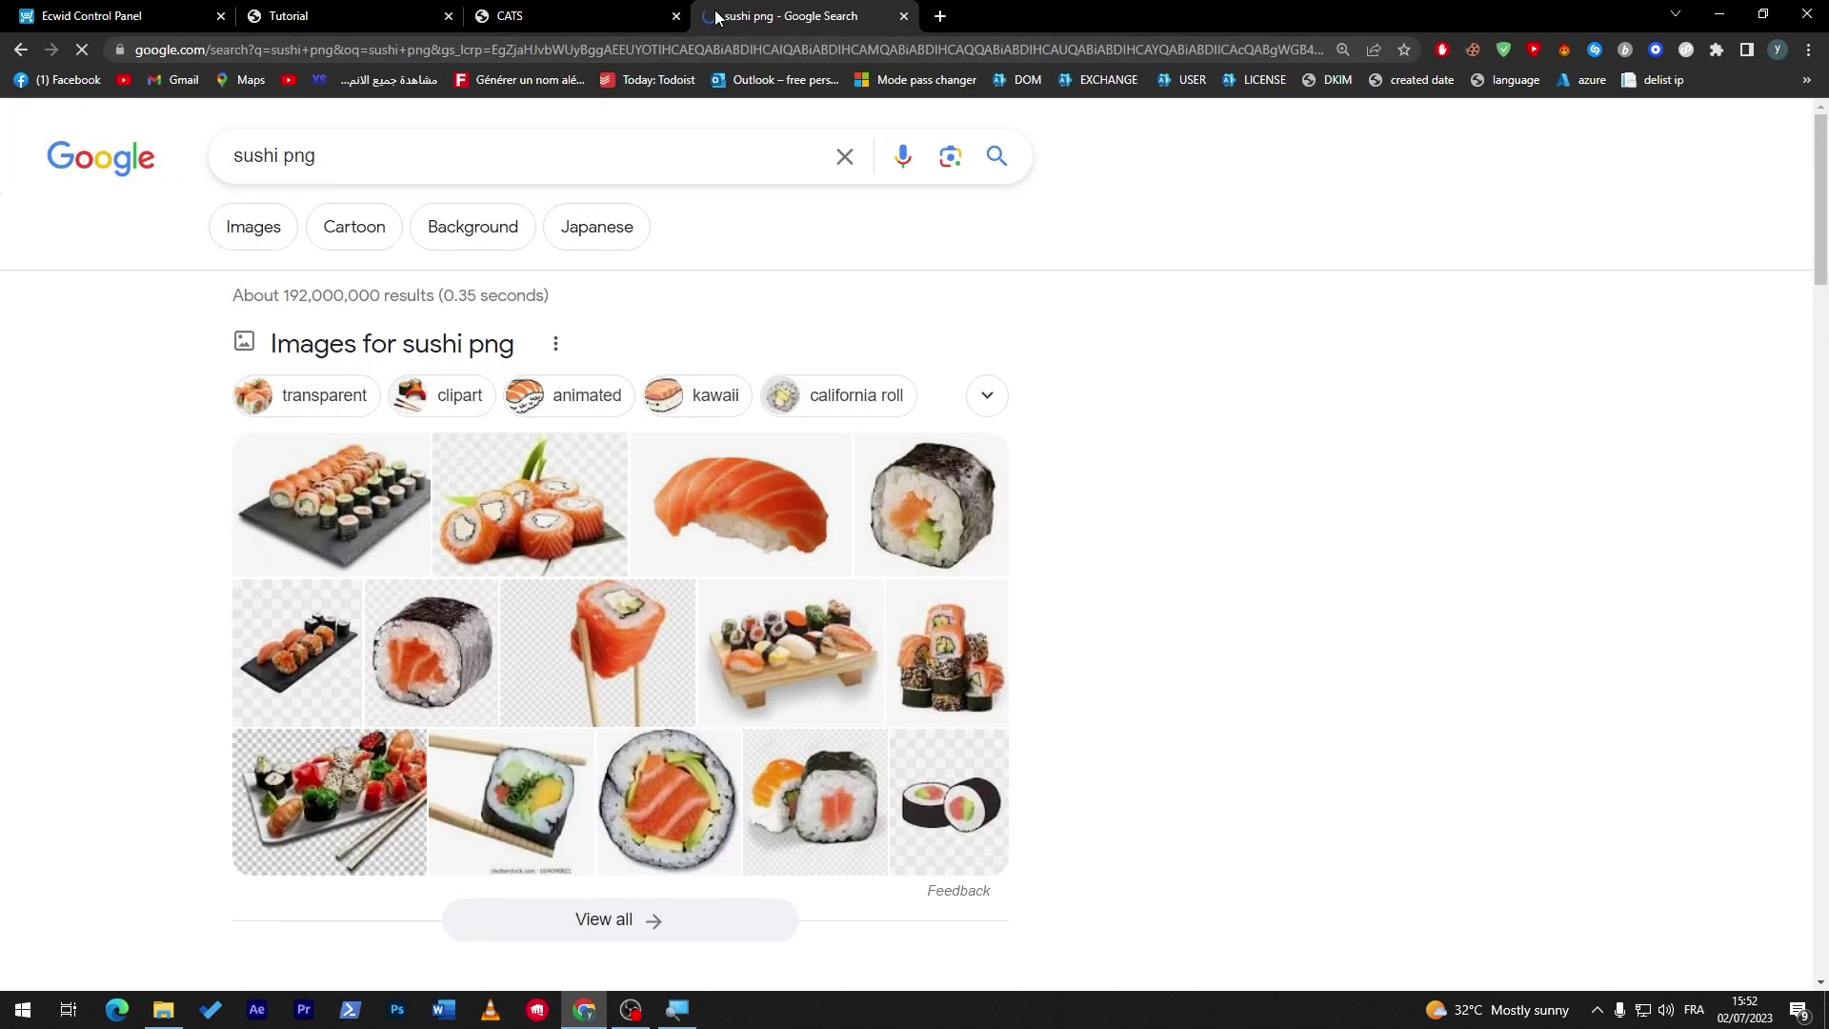
left_click(331, 503)
right_click(1276, 419)
left_click(1353, 616)
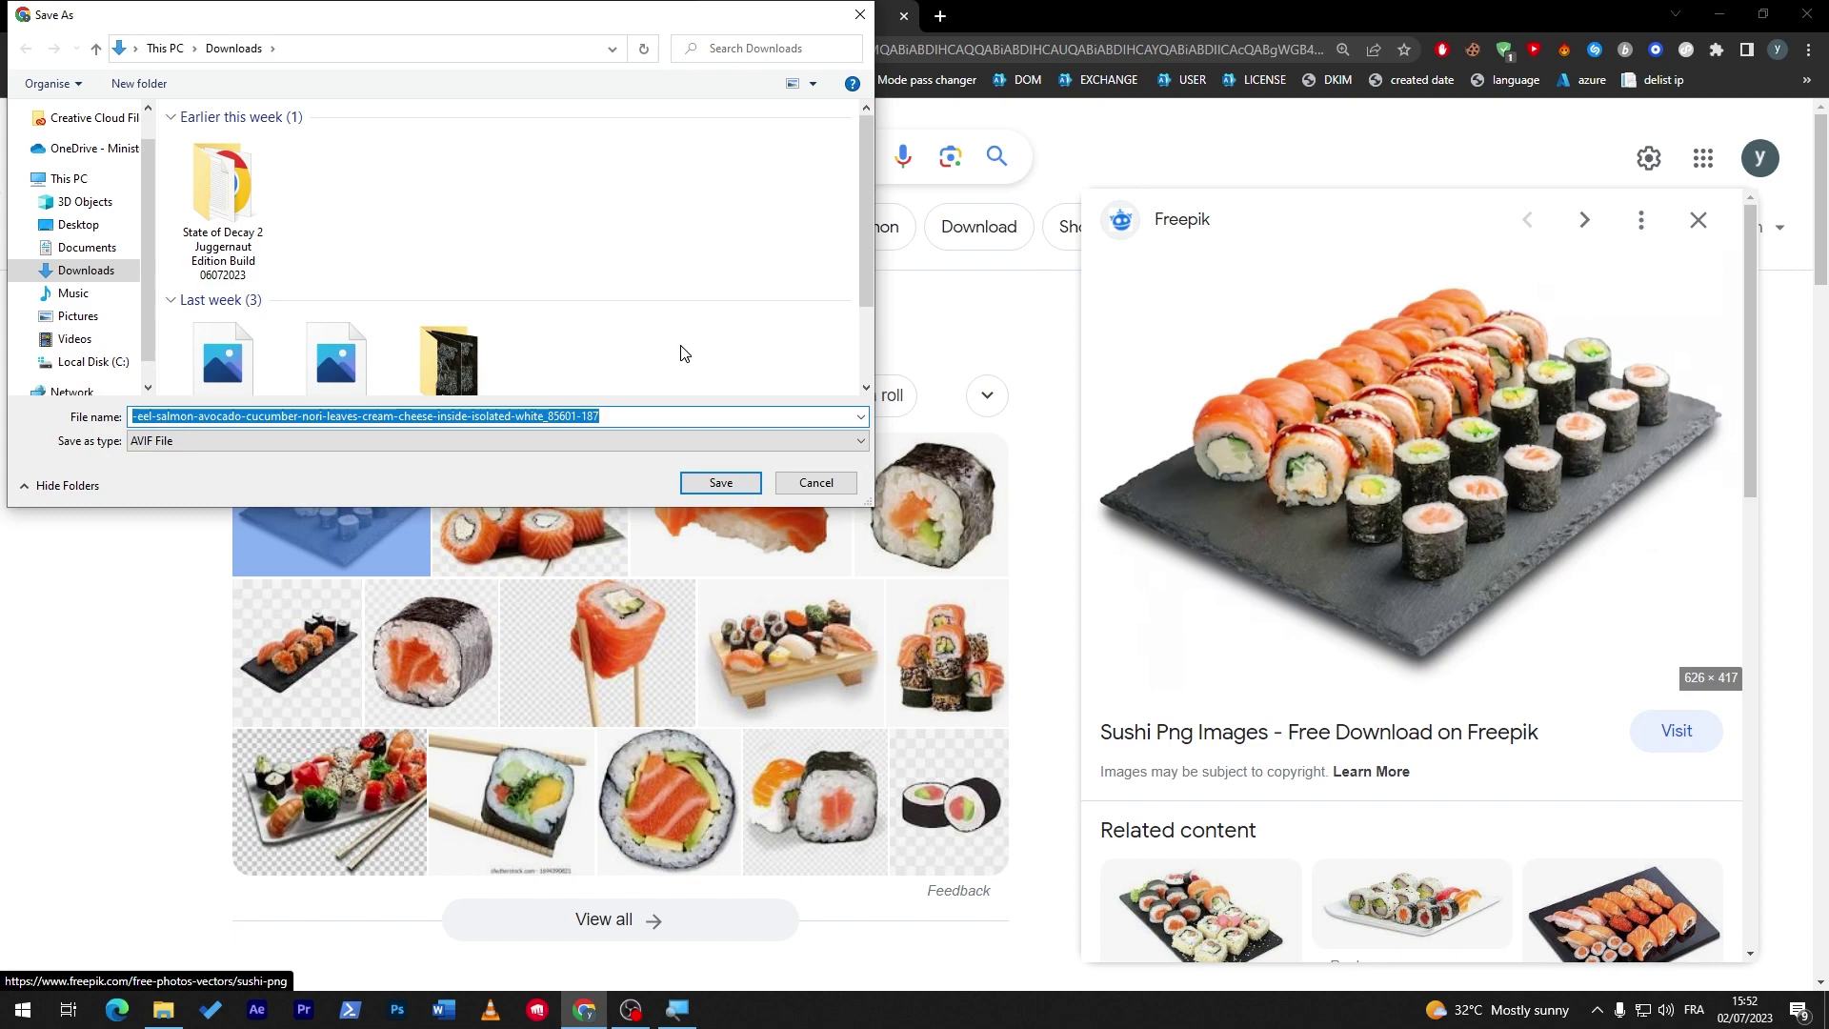
left_click(852, 483)
left_click(1229, 871)
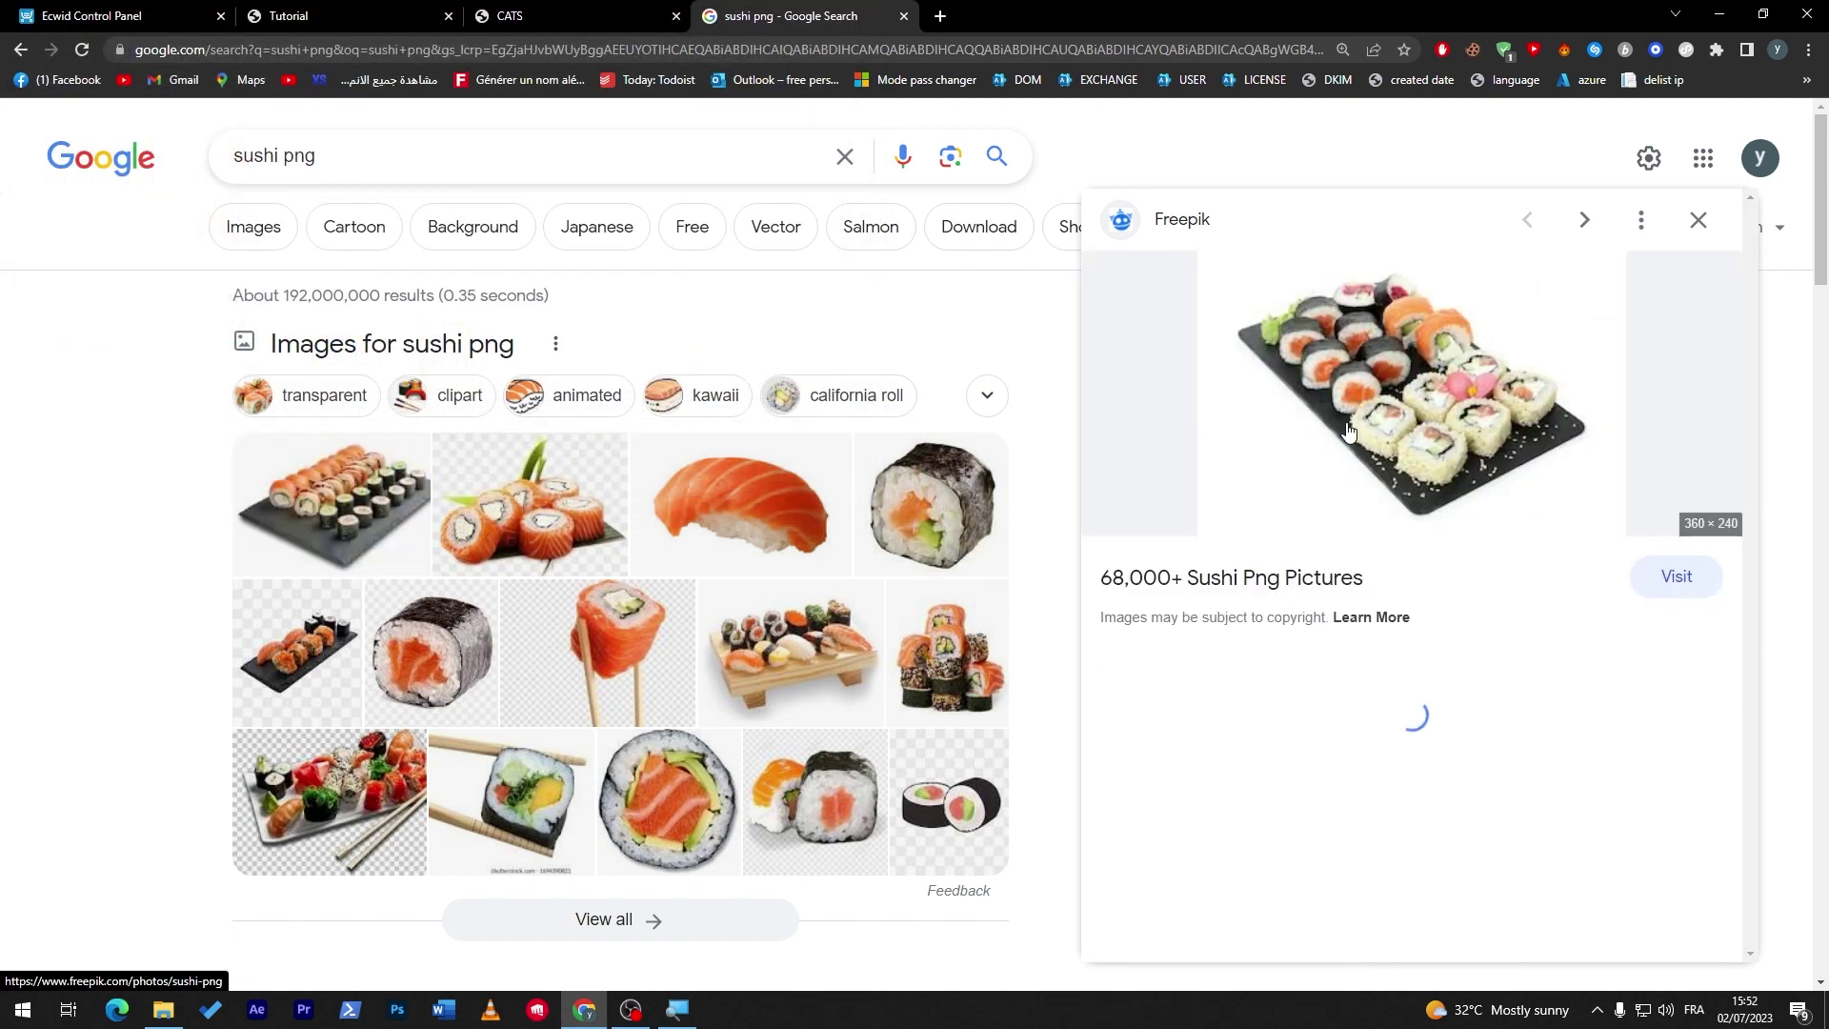
right_click(1356, 412)
left_click(1428, 610)
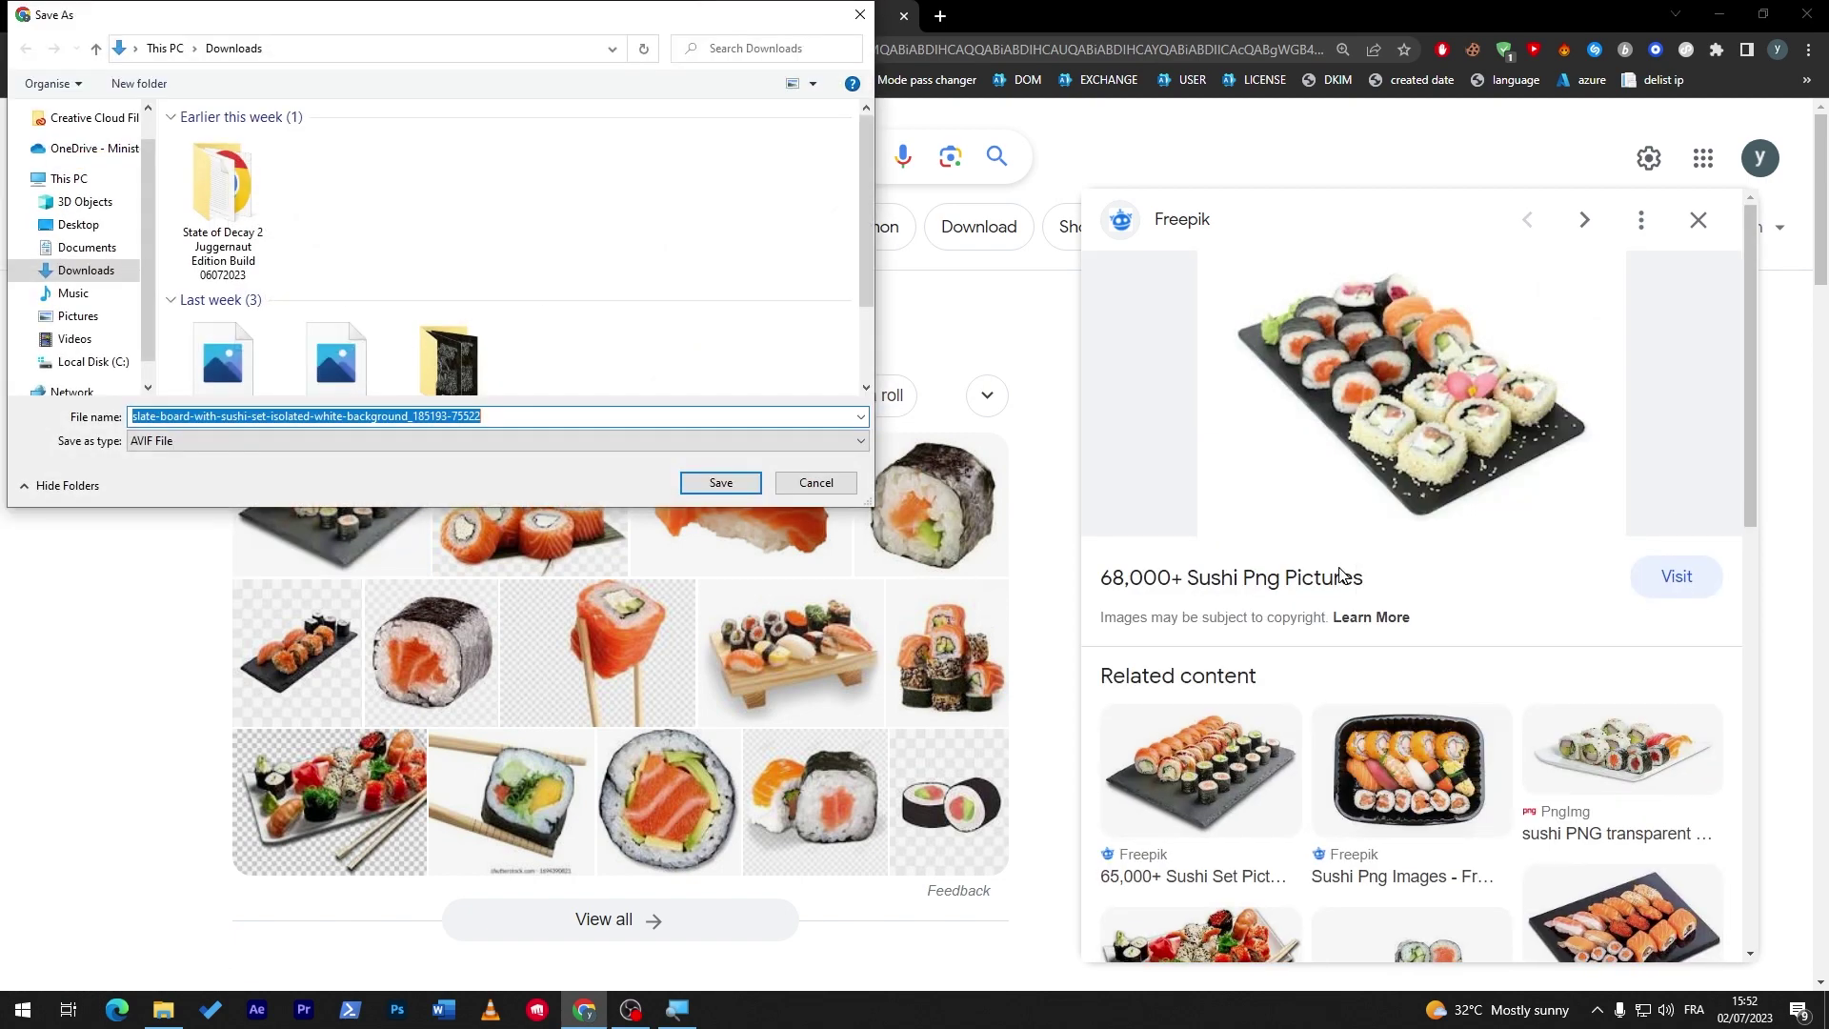
left_click(854, 483)
Step: Download the salmon nigiri image to the computer
left_click(740, 502)
right_click(1371, 402)
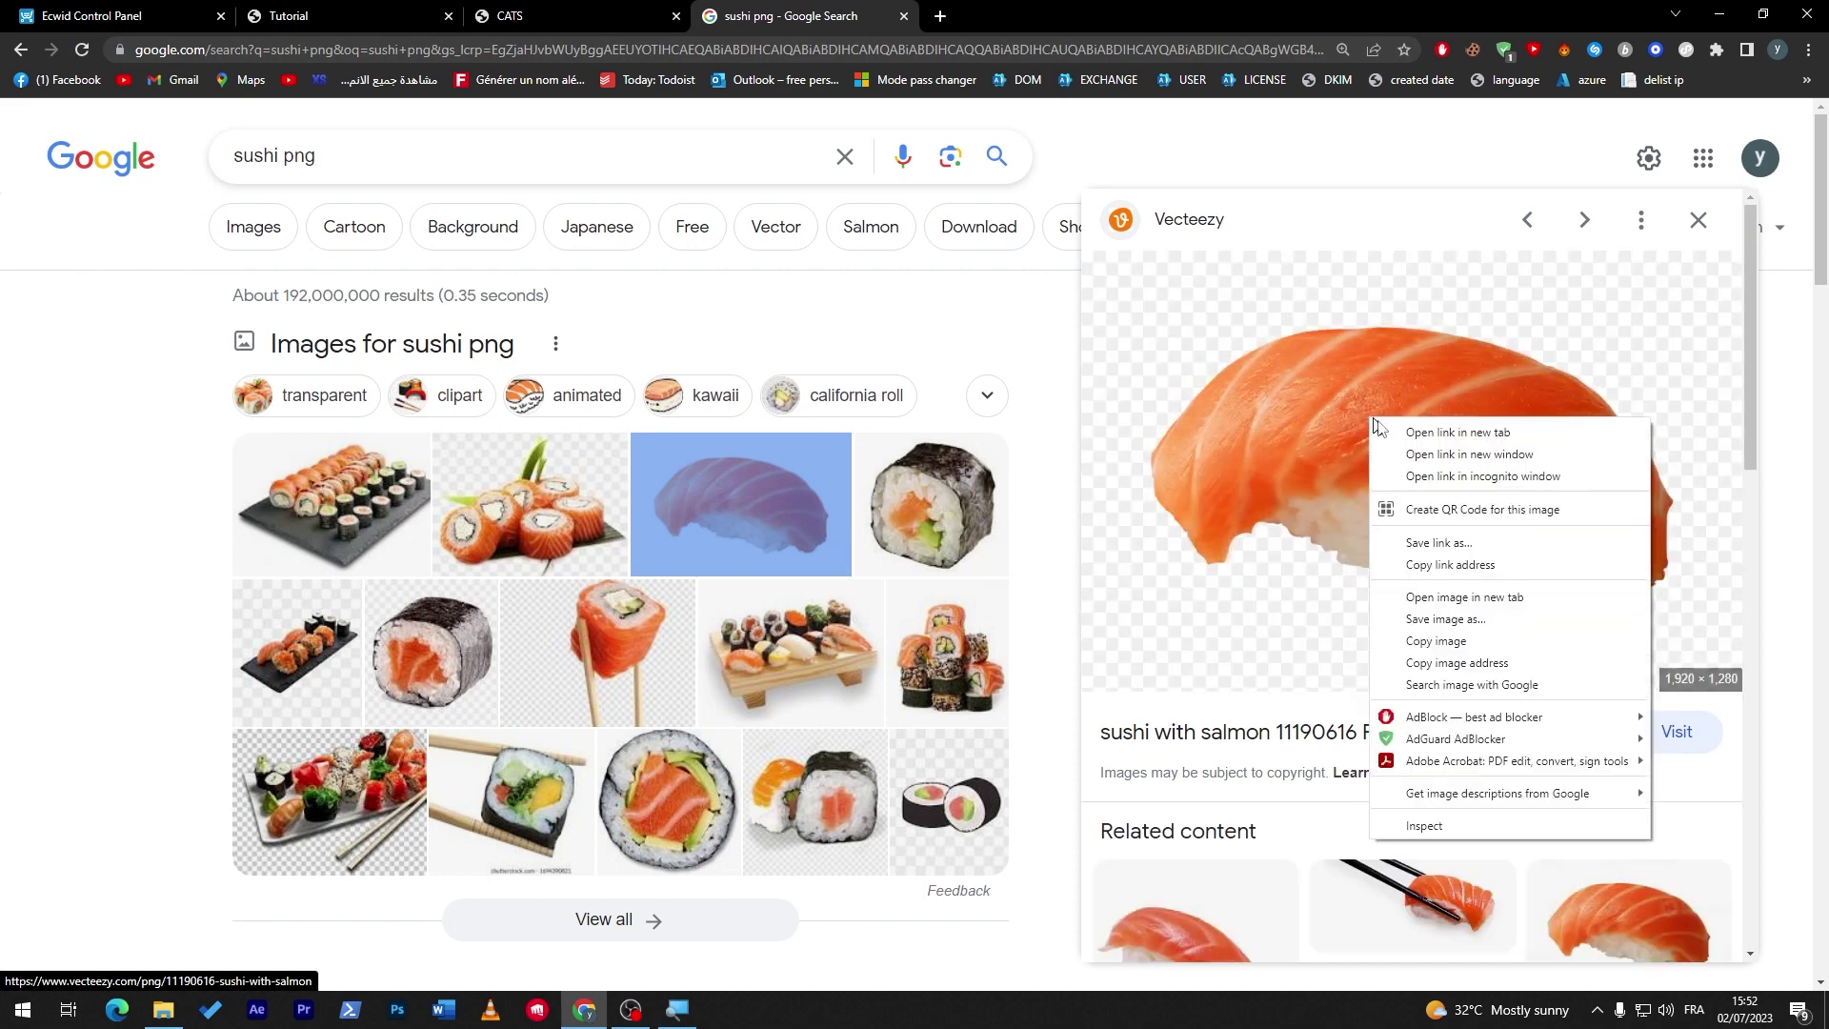
left_click(1434, 628)
key("Return")
left_click(92, 15)
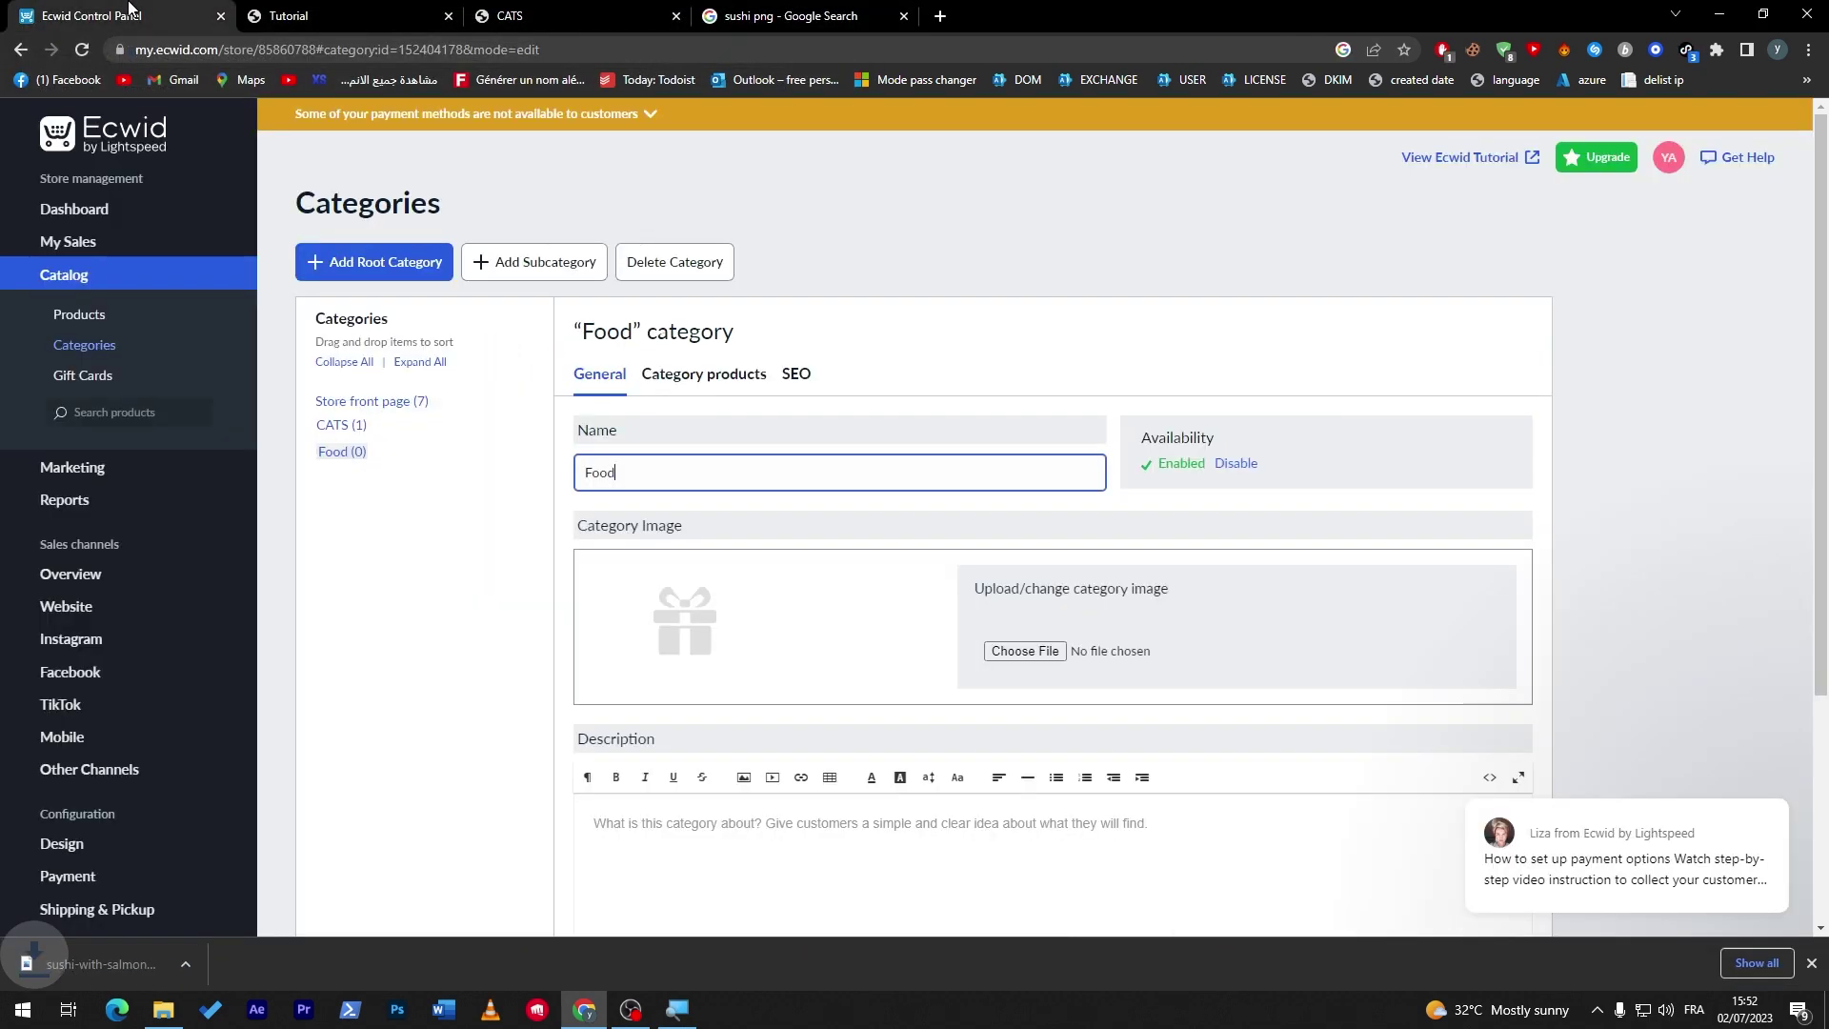
Step: Start a new product and upload the saved salmon sushi image
left_click(464, 531)
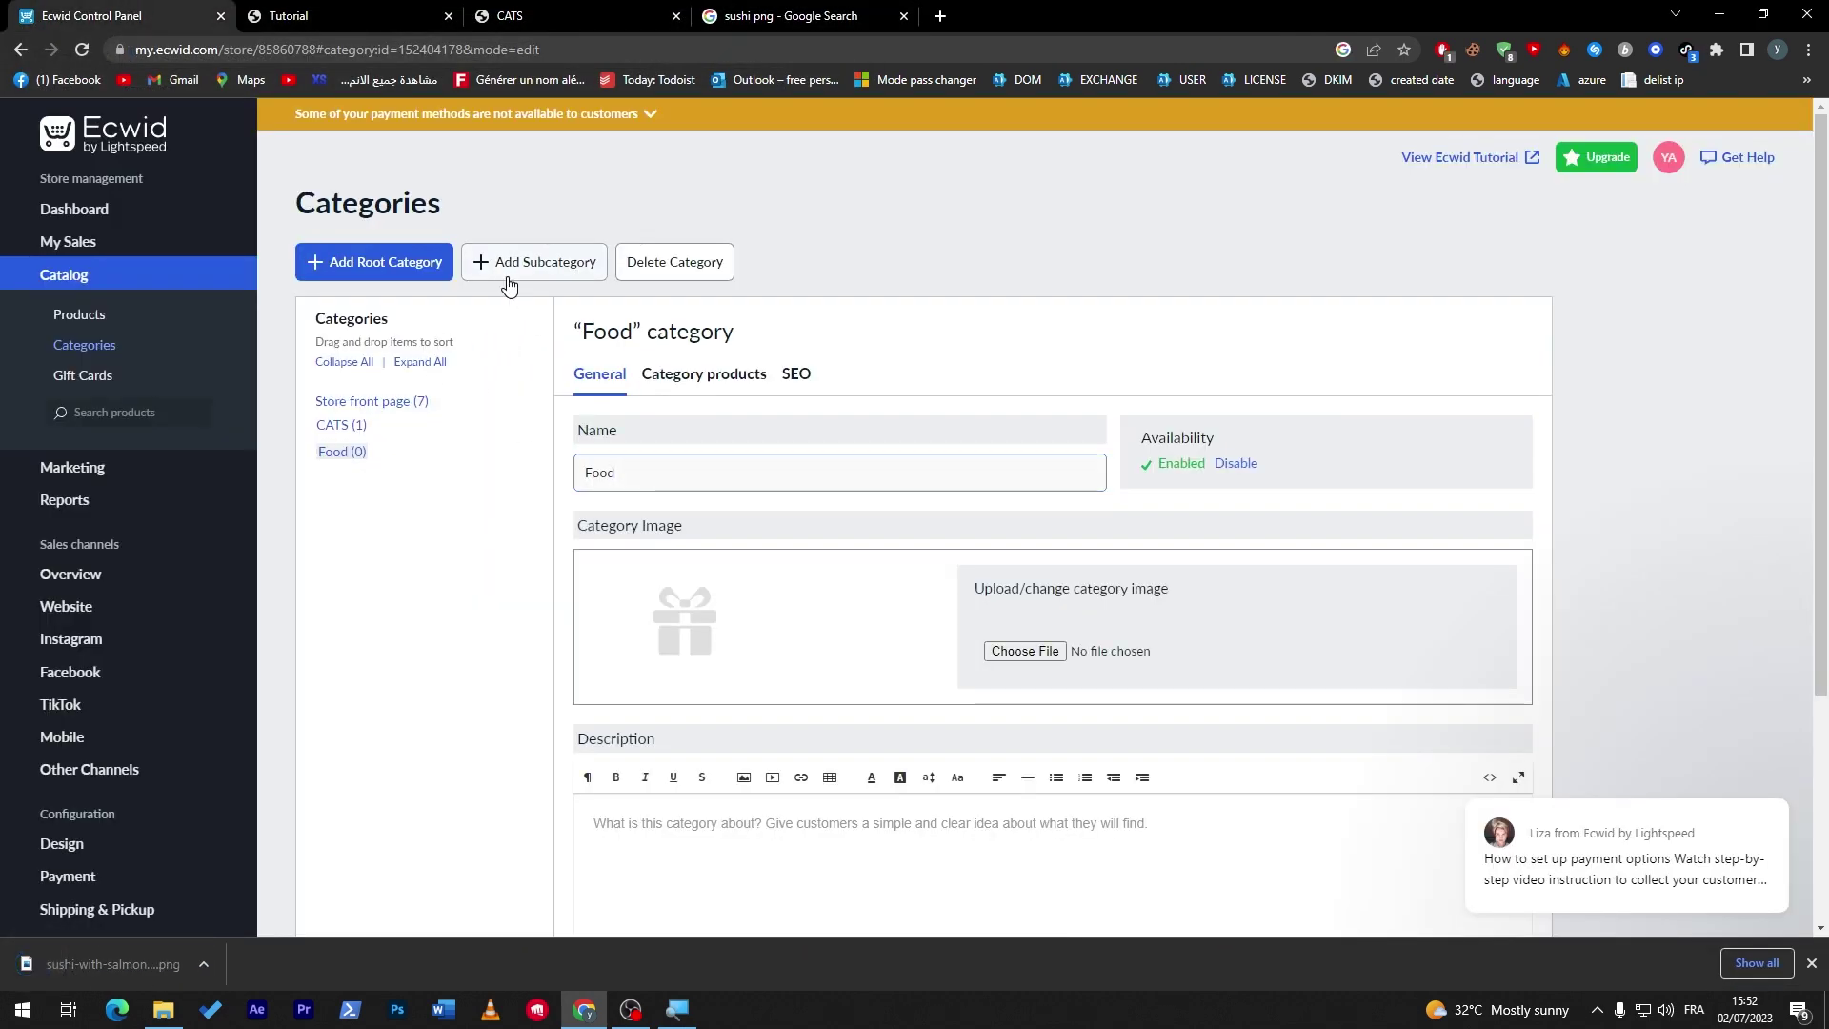
left_click(81, 315)
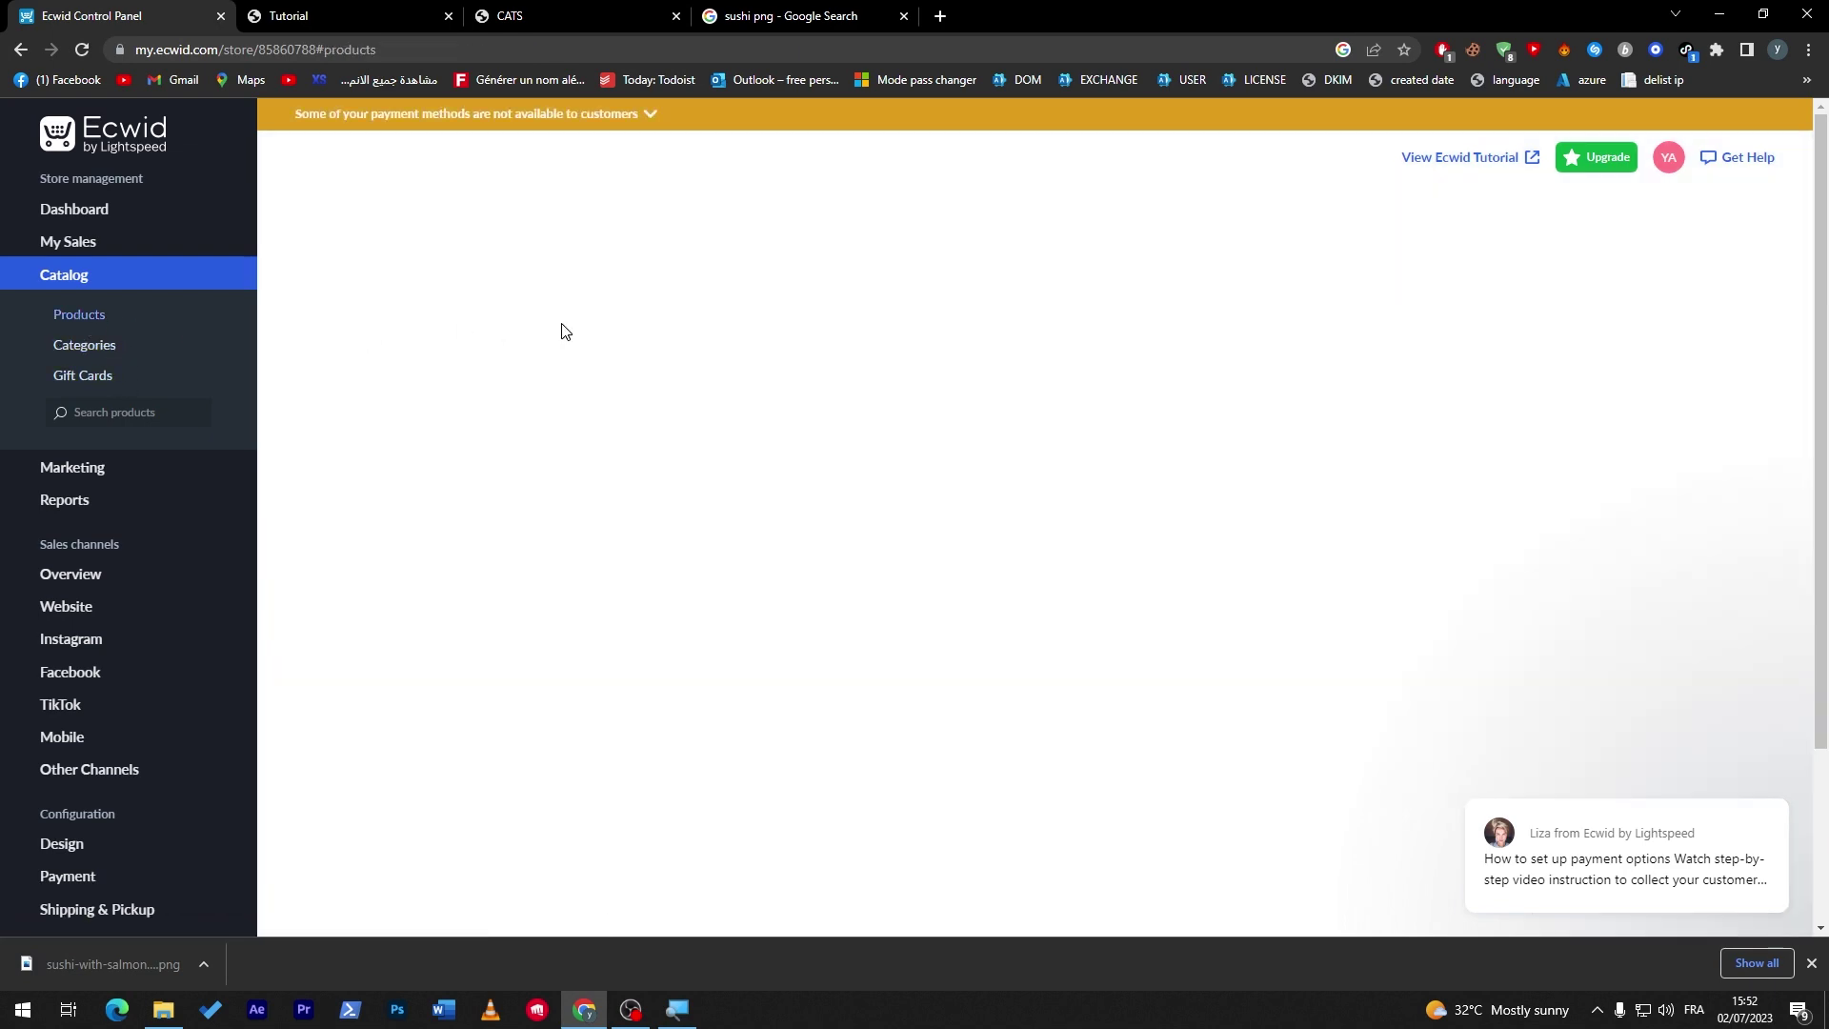
left_click(371, 246)
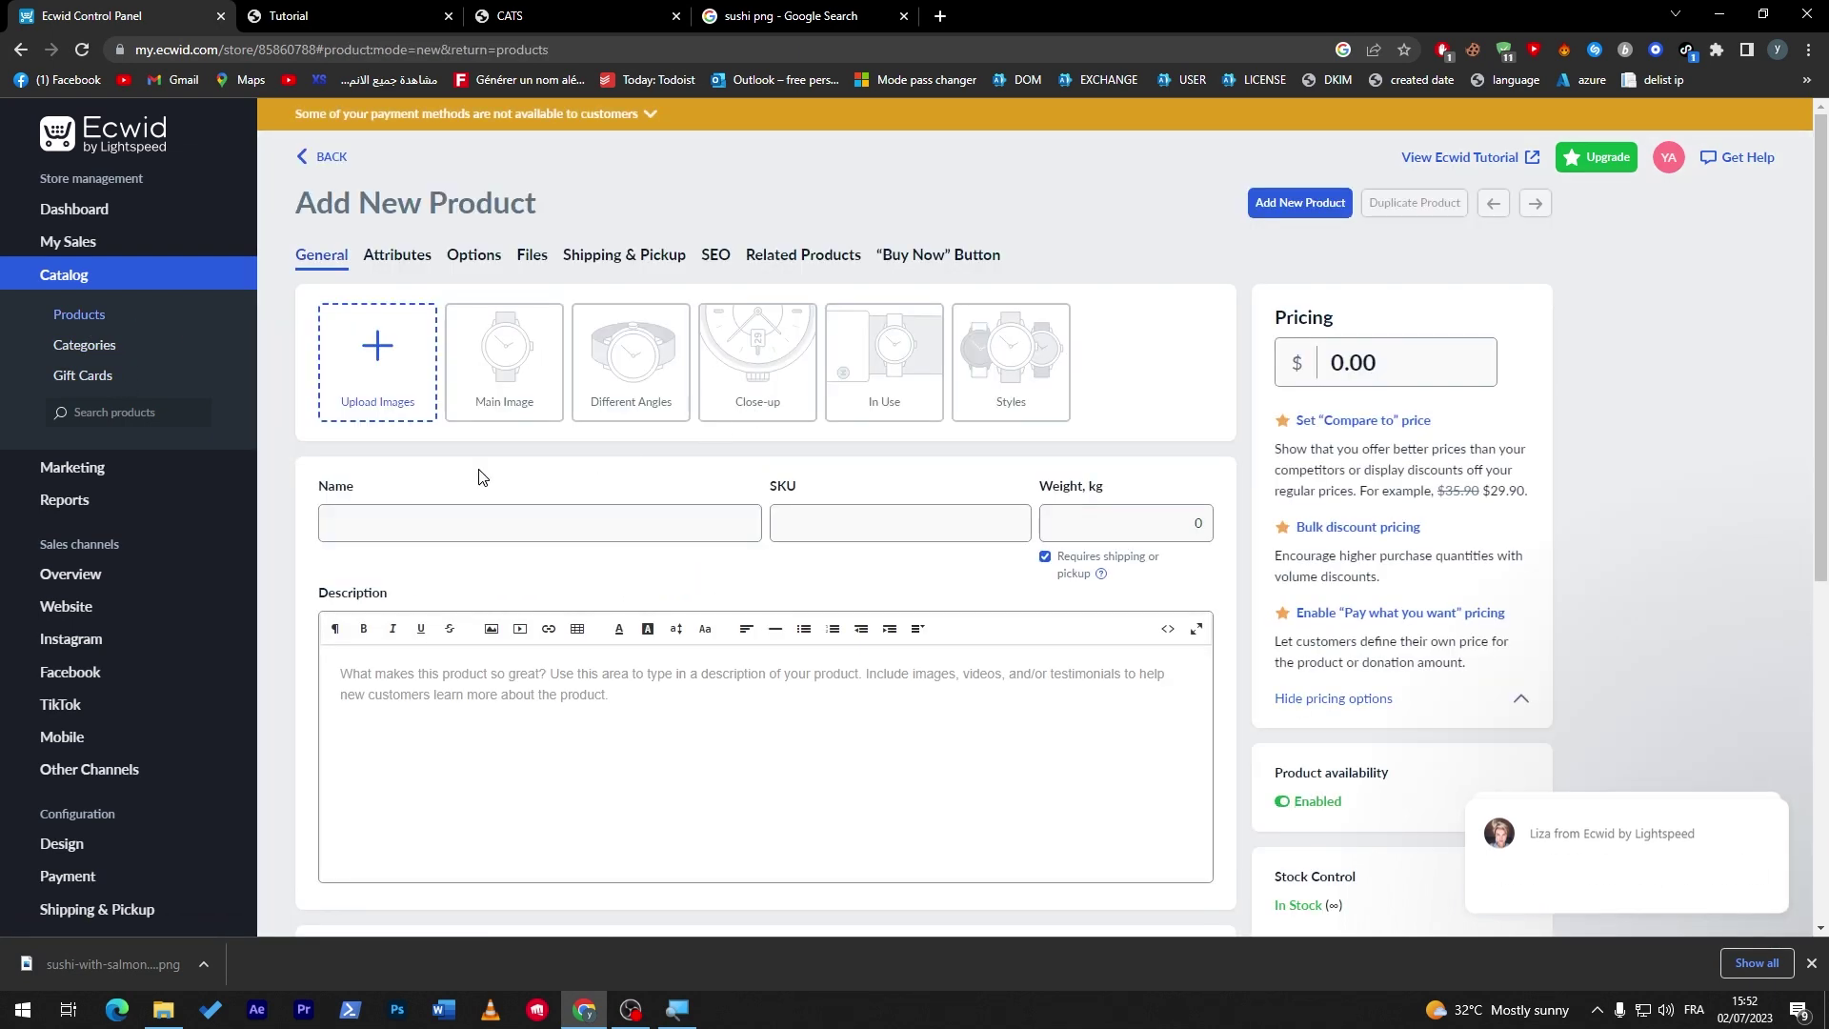
left_click(424, 372)
left_click(233, 223)
left_click(717, 482)
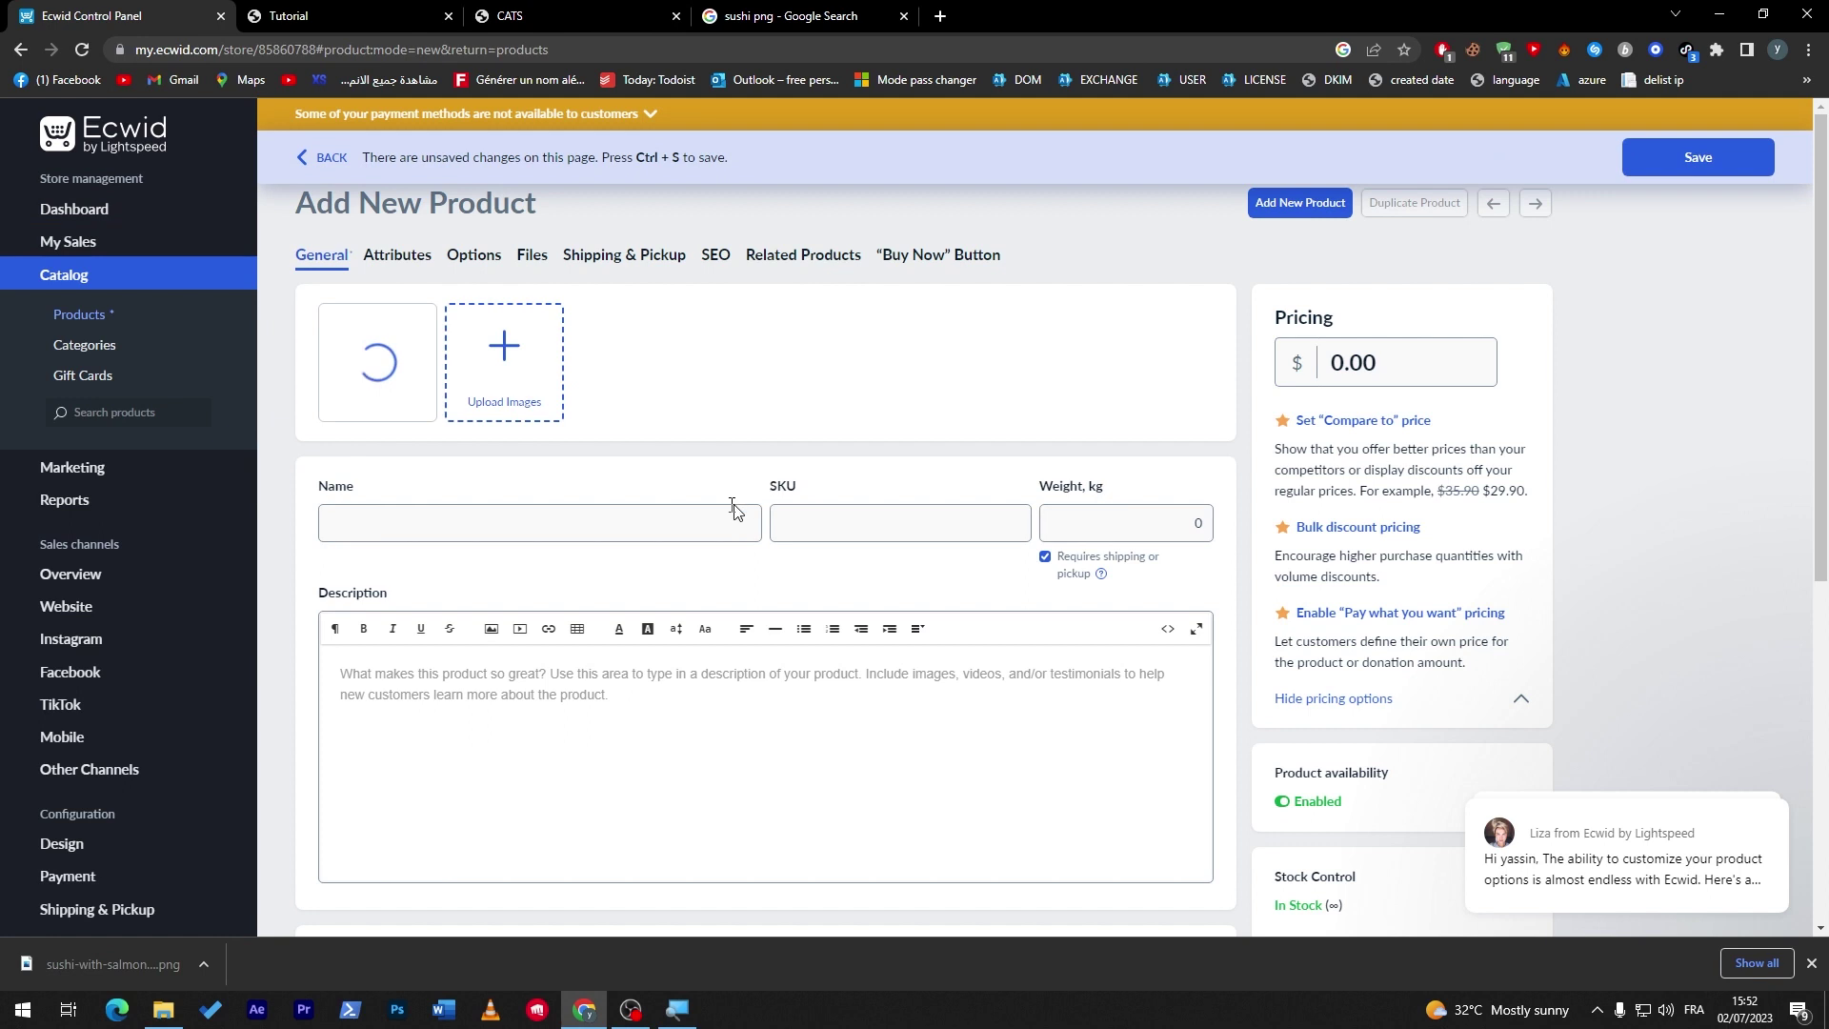
Step: Give the product the name 'Sushi' and the description 'Sushi'
left_click(329, 521)
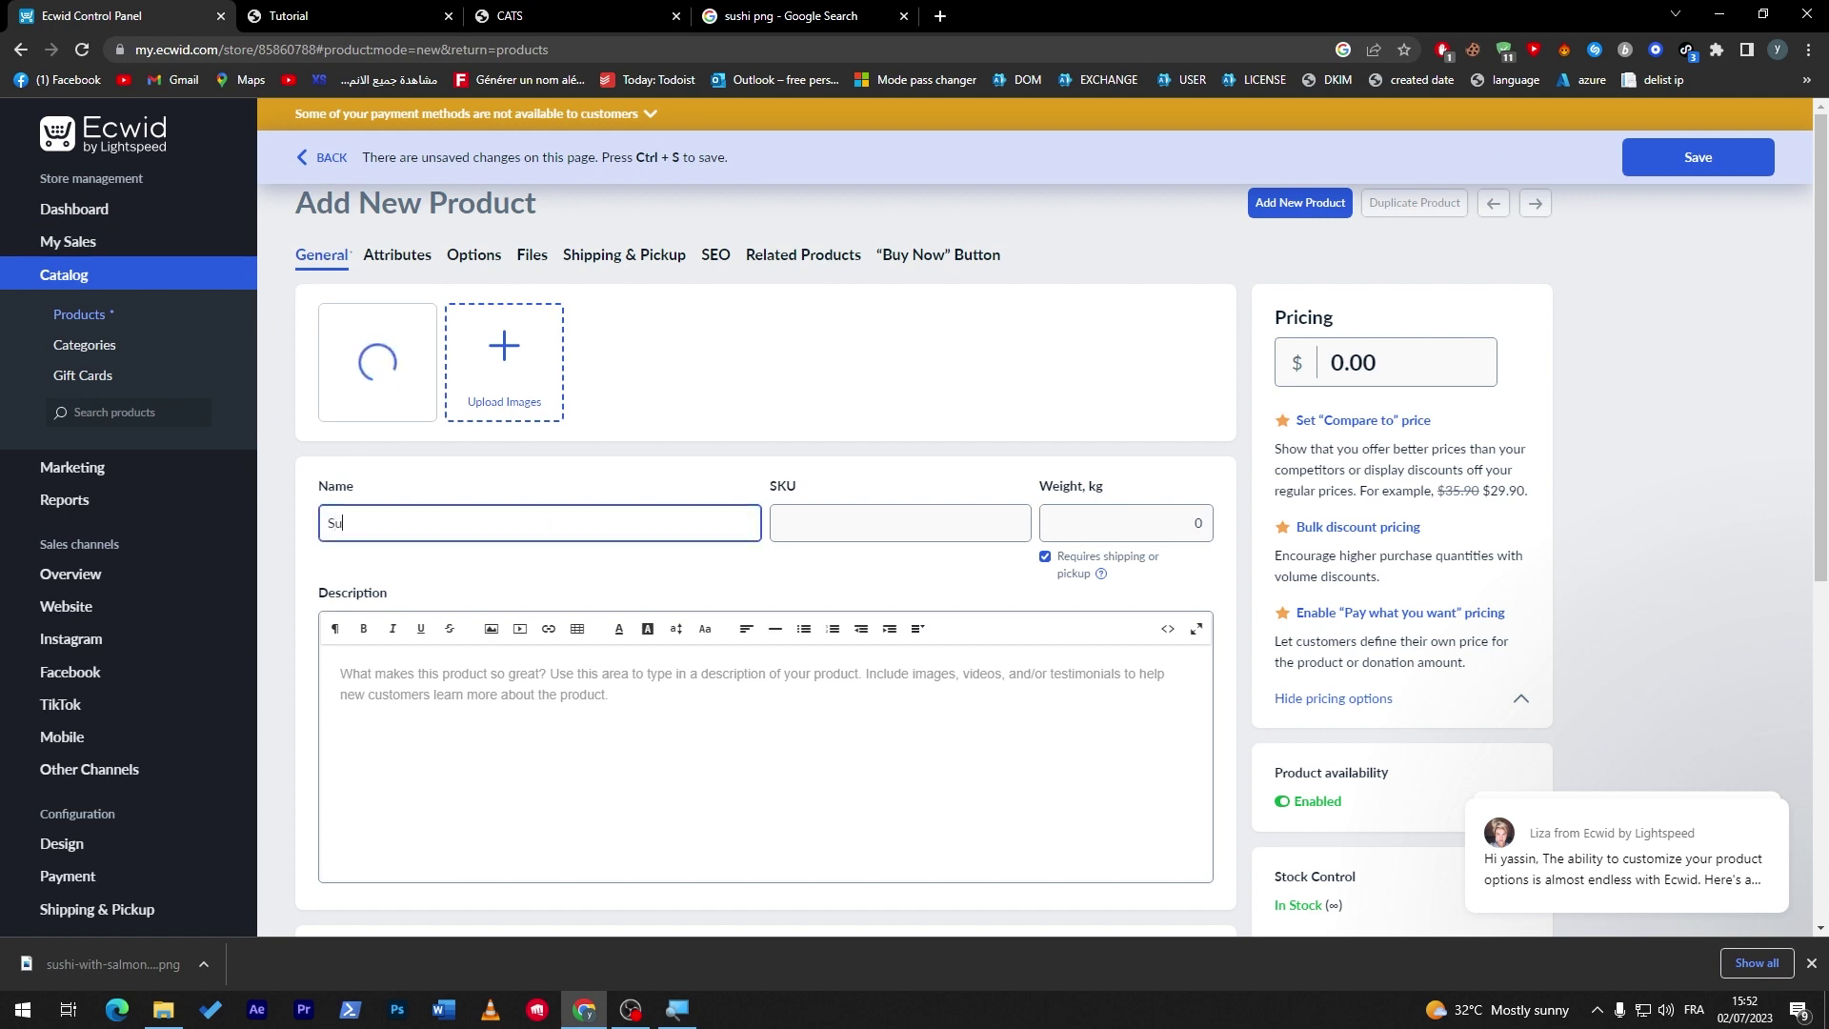
key("ctrl+a")
key("ctrl+c")
left_click(381, 673)
key("ctrl+v")
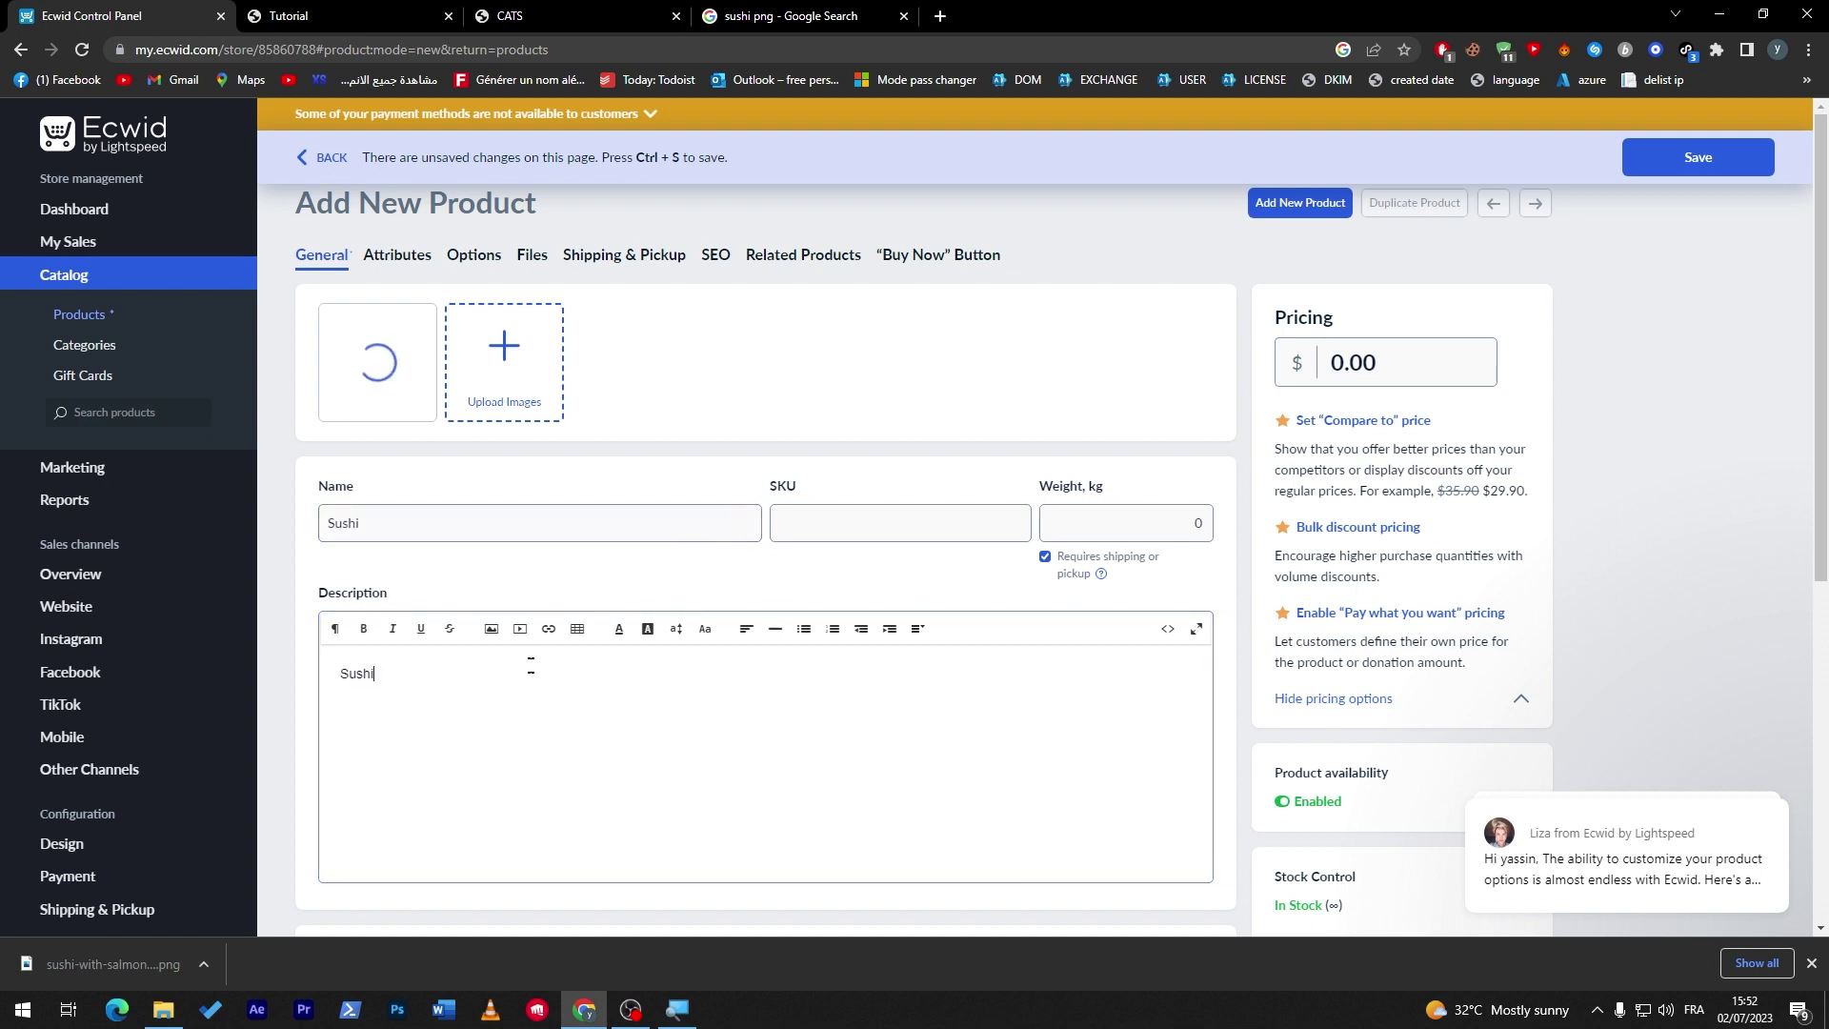
scroll(1813, 692, "down", 4)
left_click_drag(1813, 692, 1809, 751)
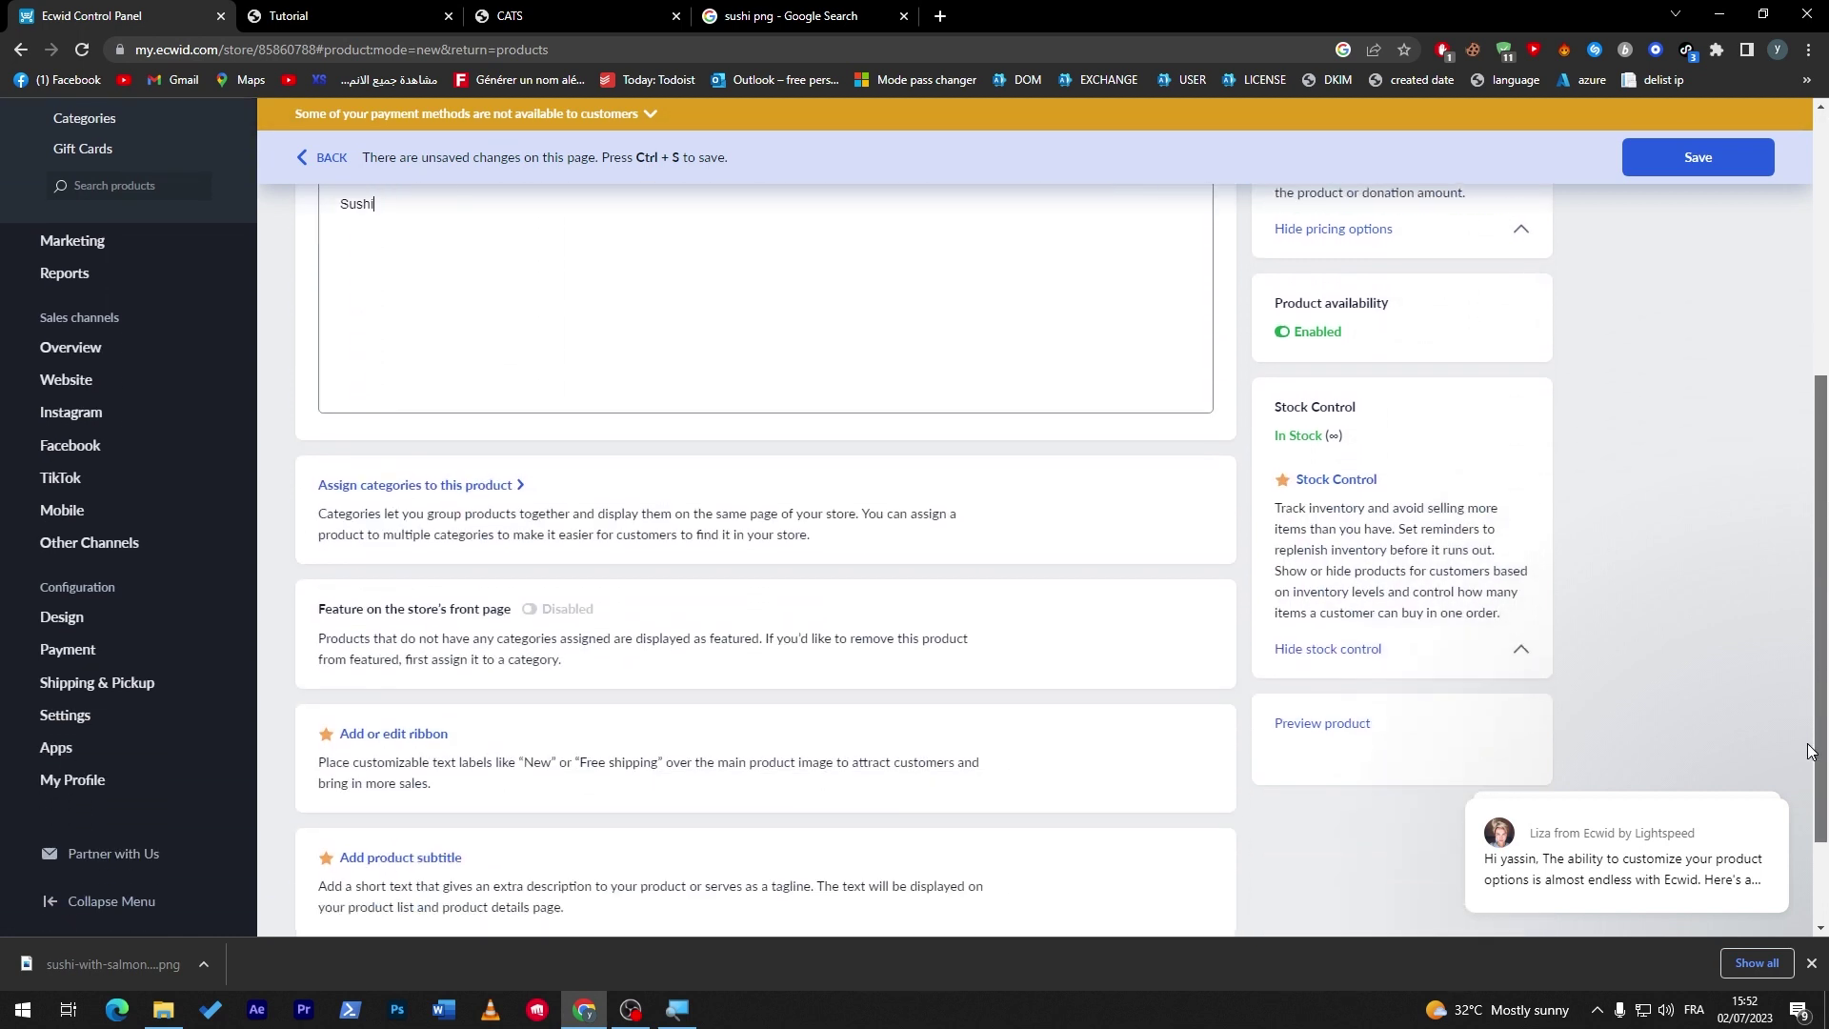
Step: Assign the product to the Food category, save it, and reload the storefront preview
left_click(465, 488)
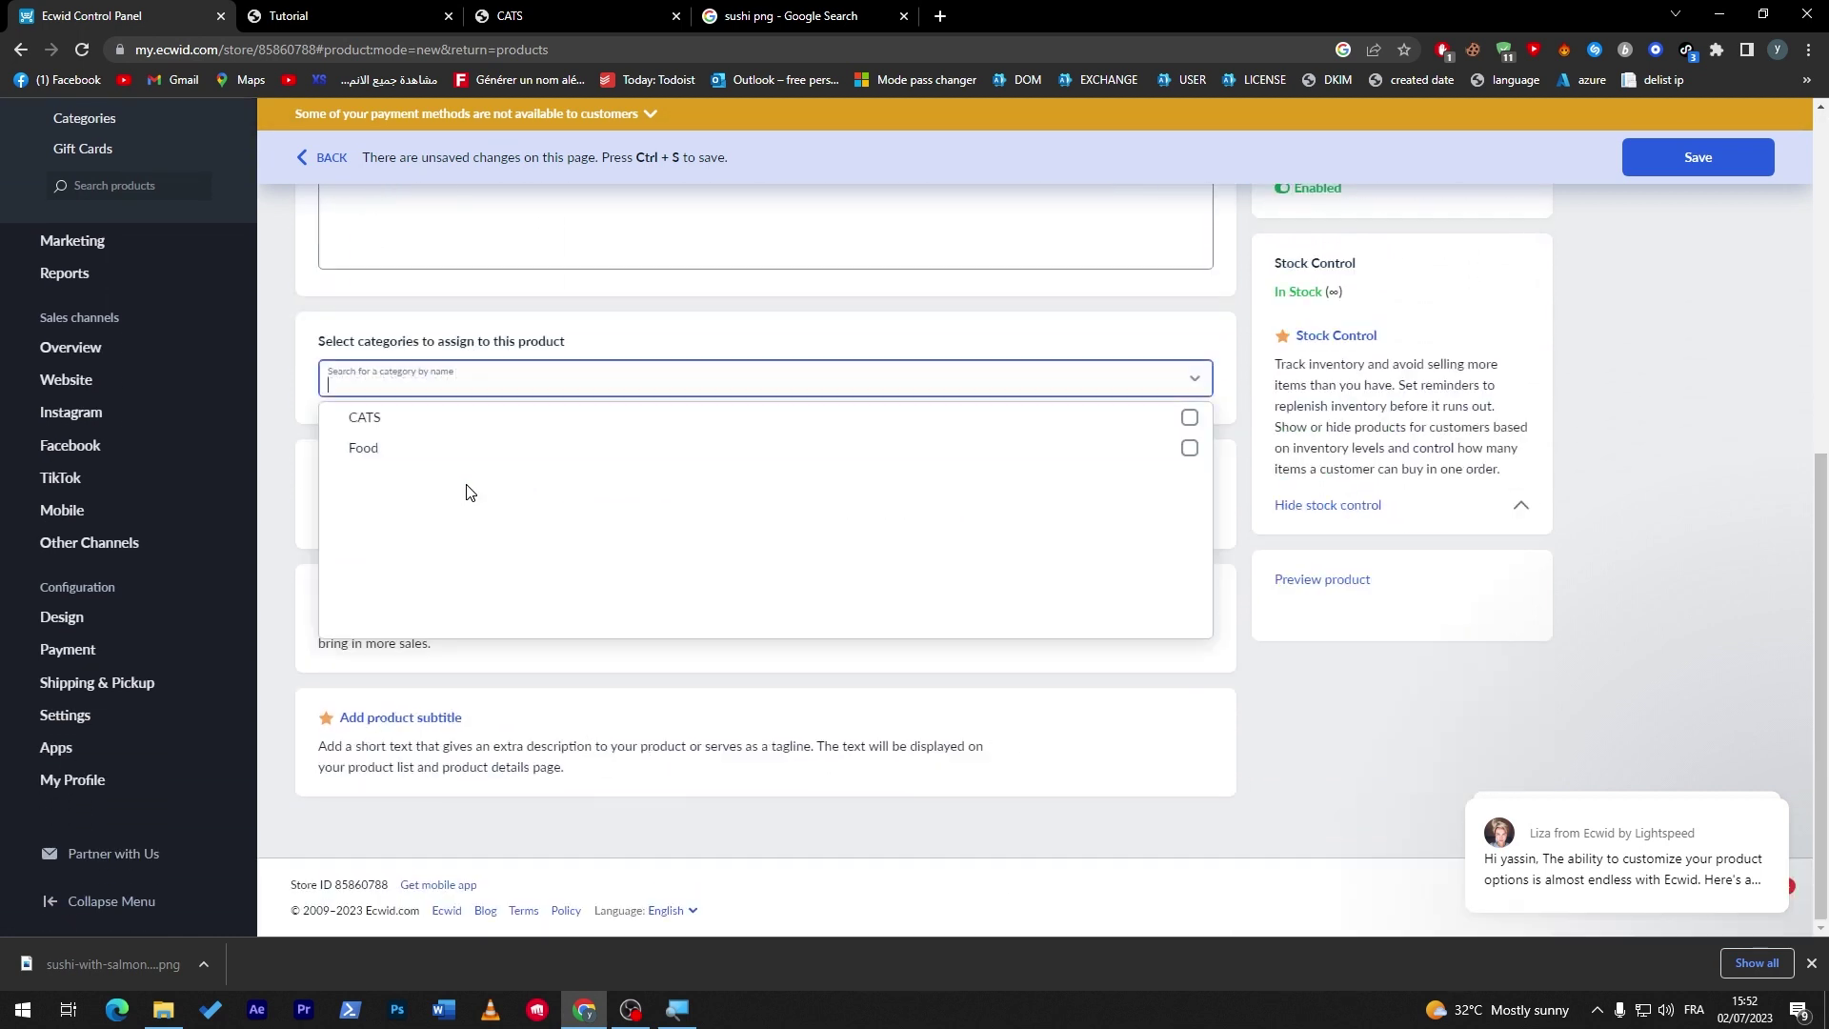
left_click(368, 446)
left_click_drag(1821, 572, 1824, 234)
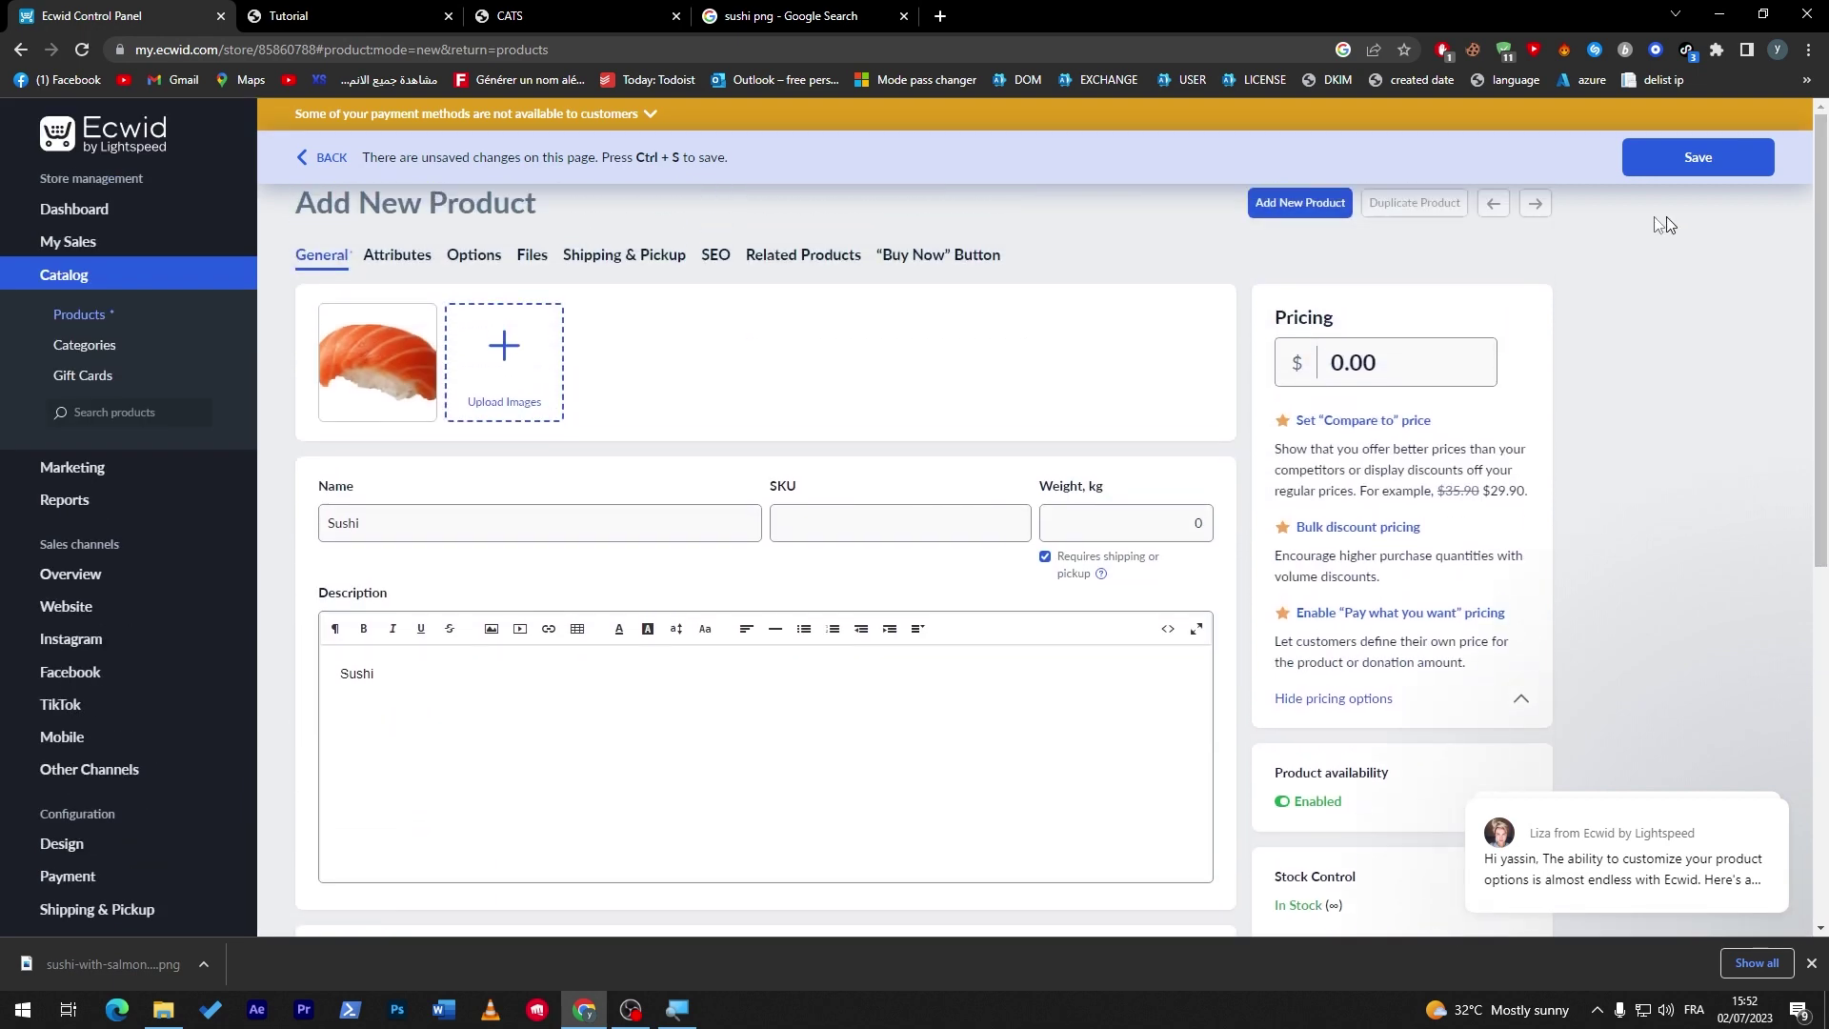
left_click(1714, 158)
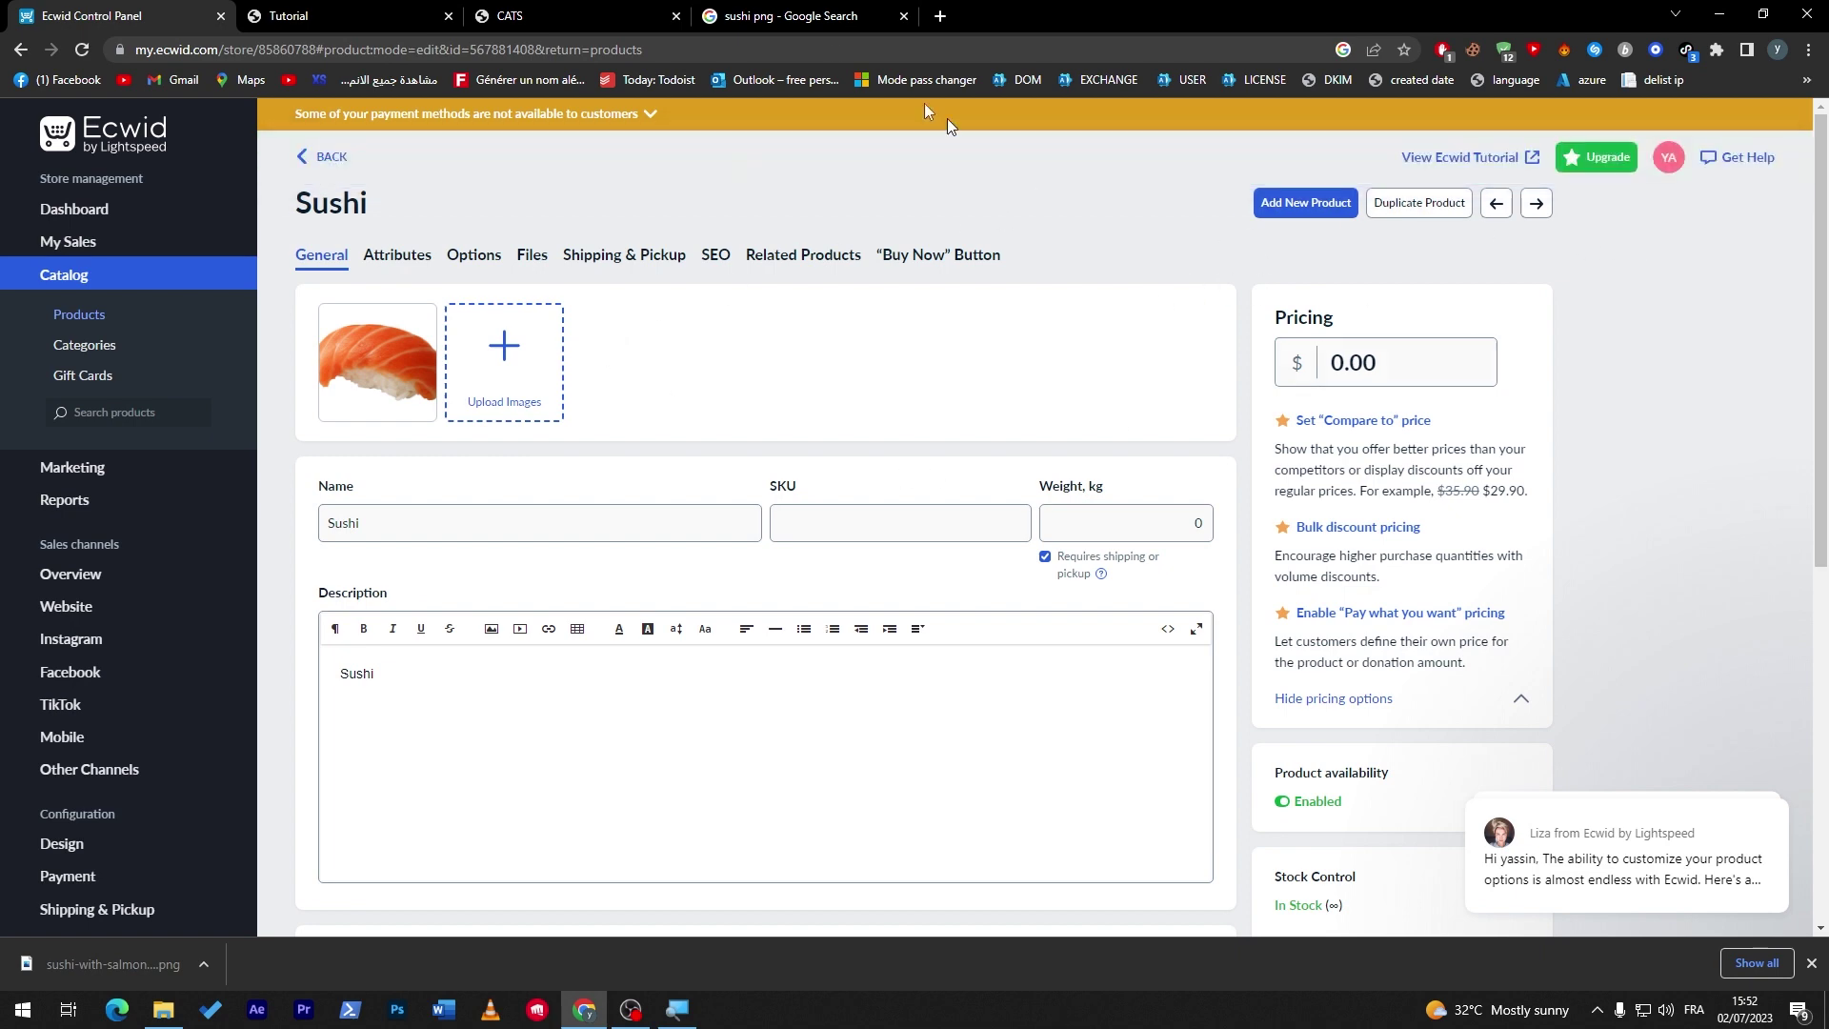
left_click(285, 16)
left_click(82, 49)
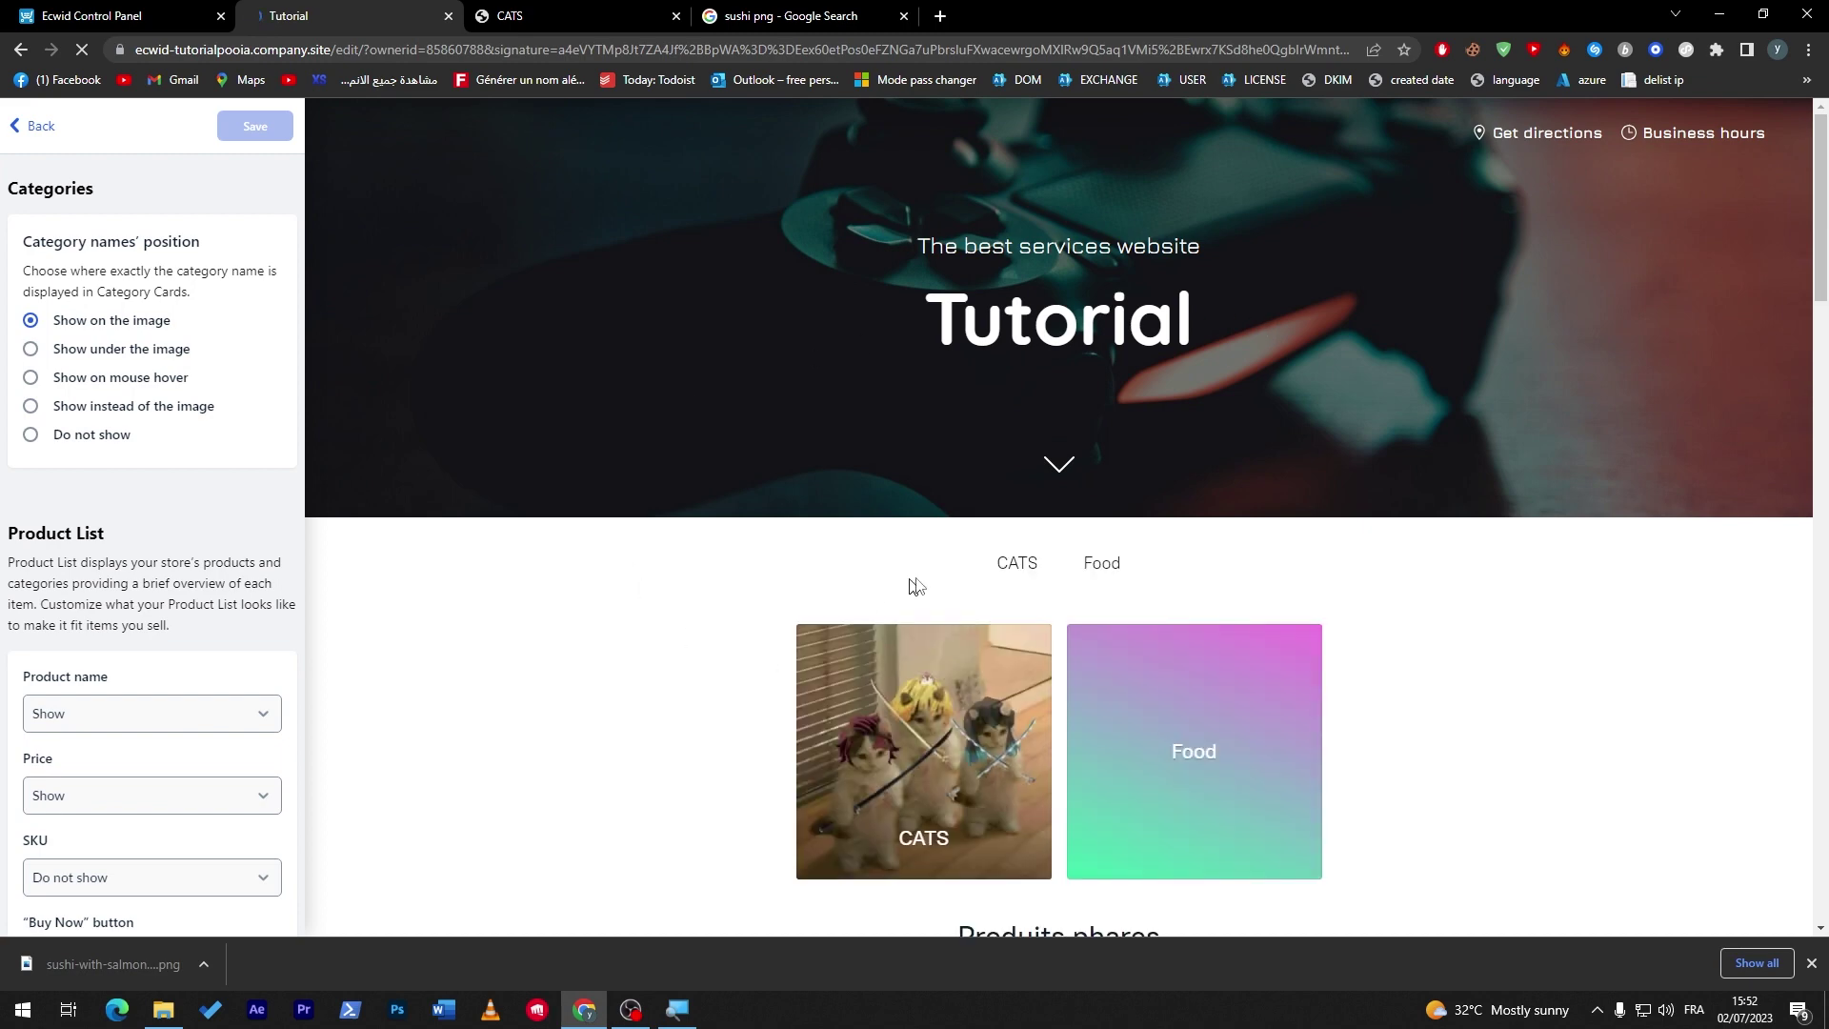
Step: Reload the storefront home page showing CATS and Food, and close the sushi search tab
left_click_drag(1823, 271, 1823, 361)
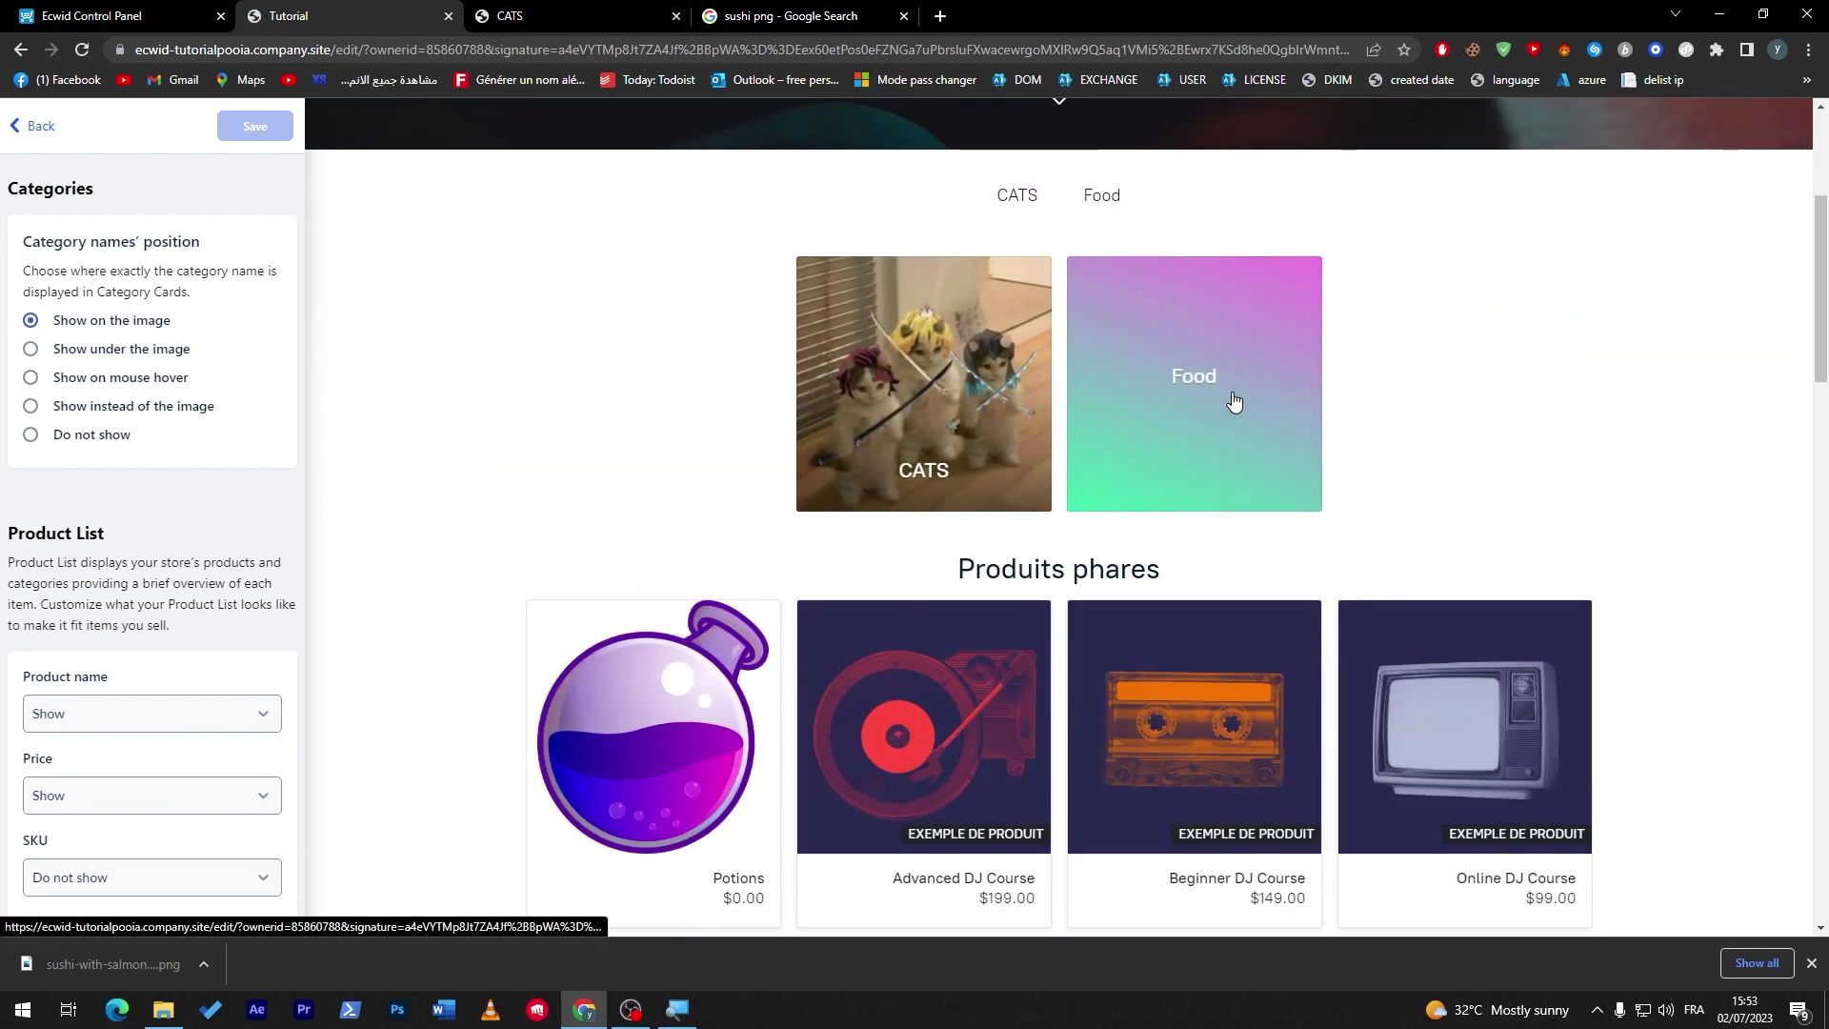
left_click(619, 9)
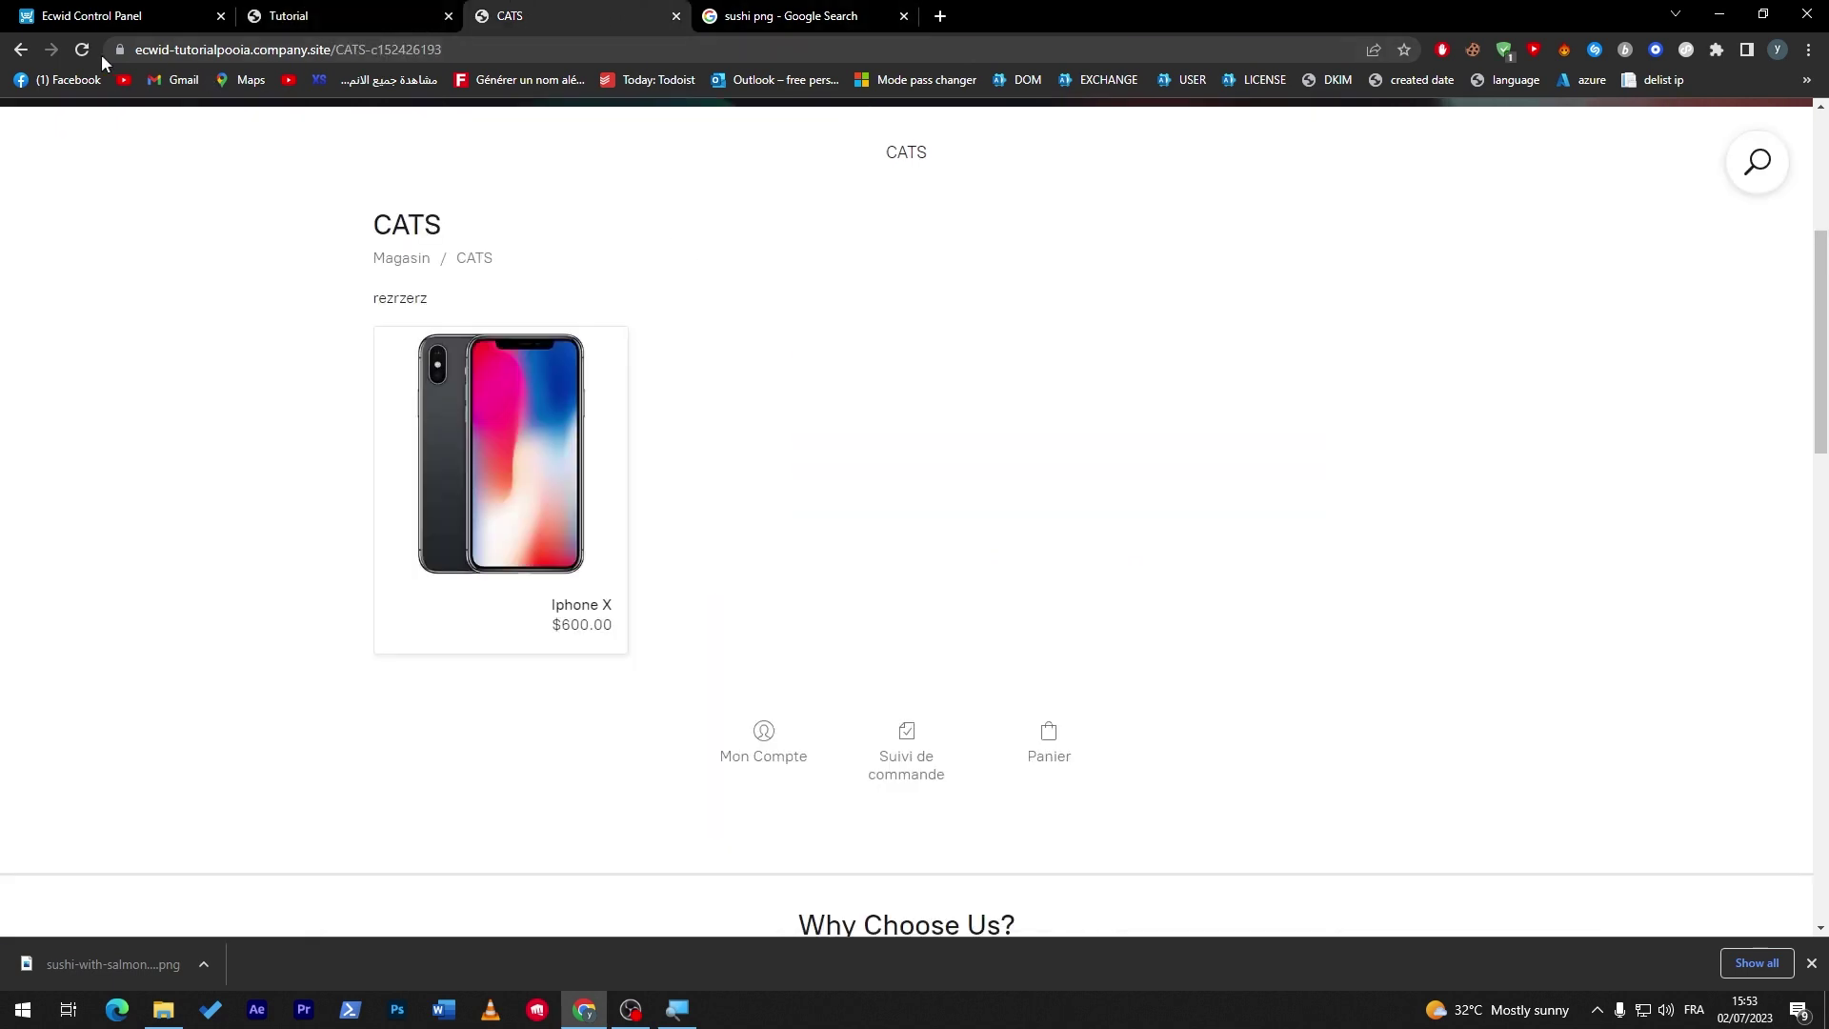
left_click(20, 48)
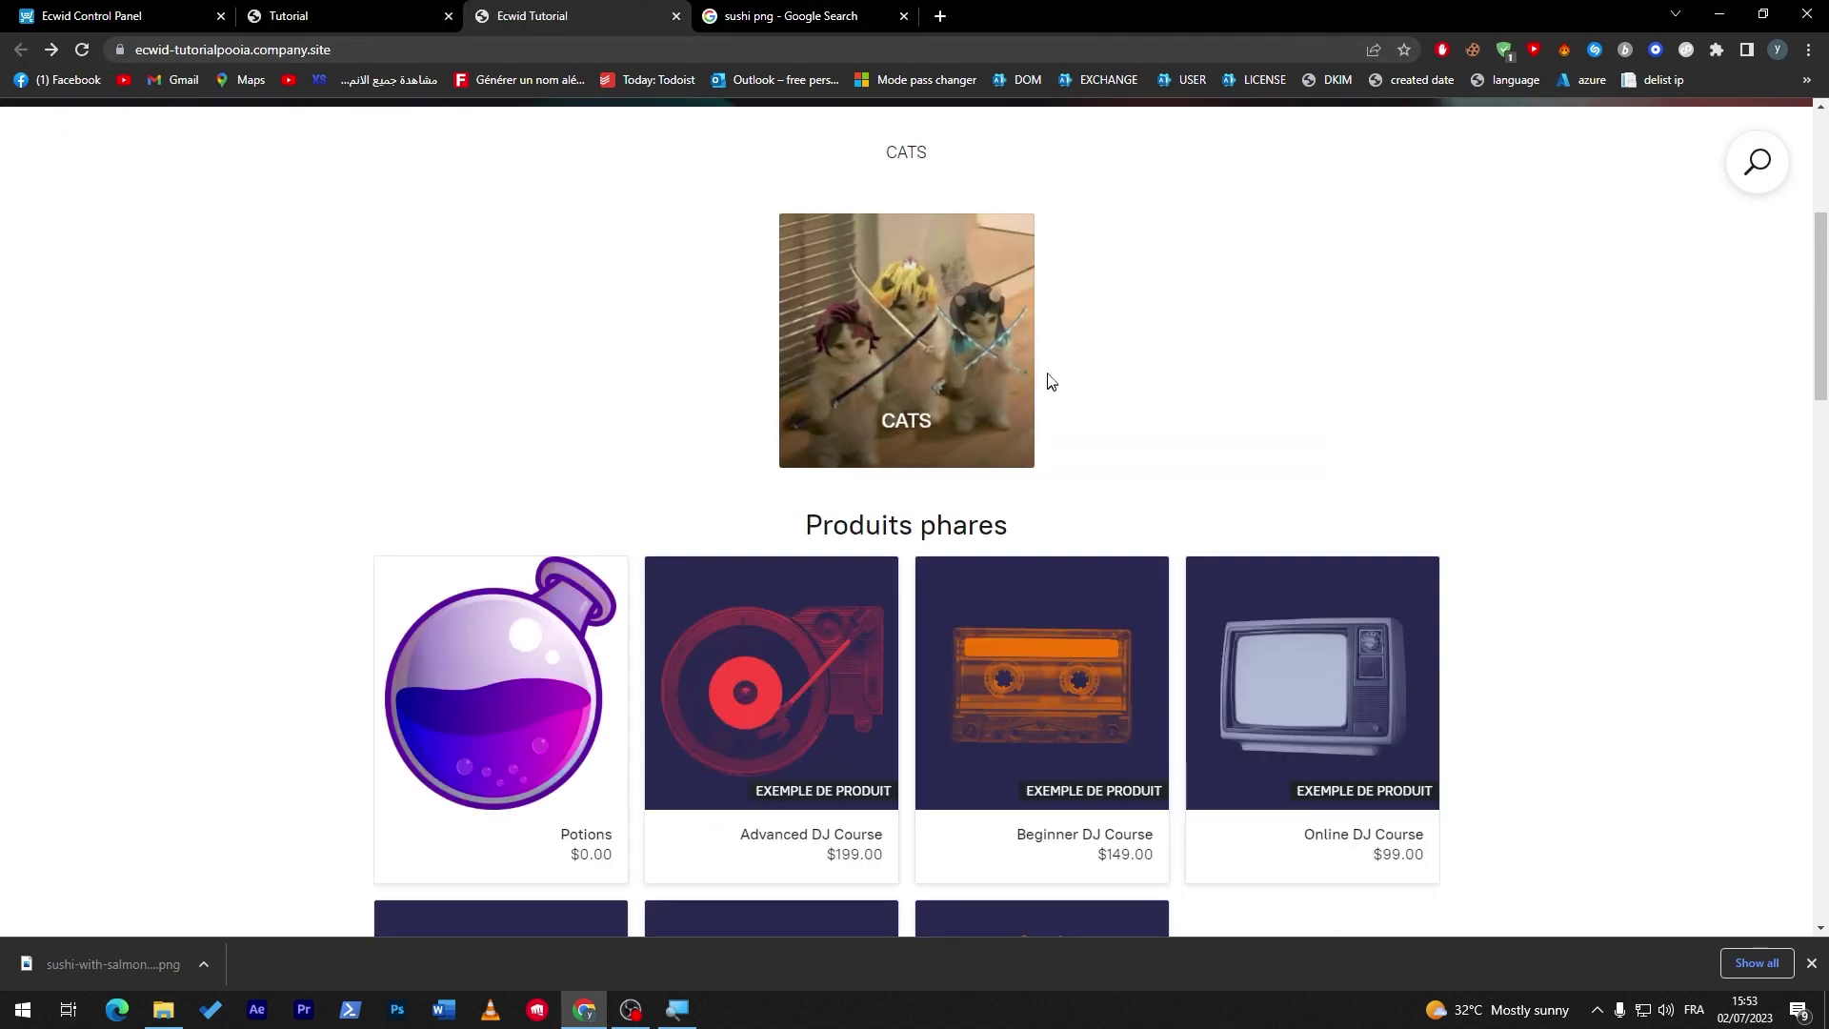
left_click(83, 52)
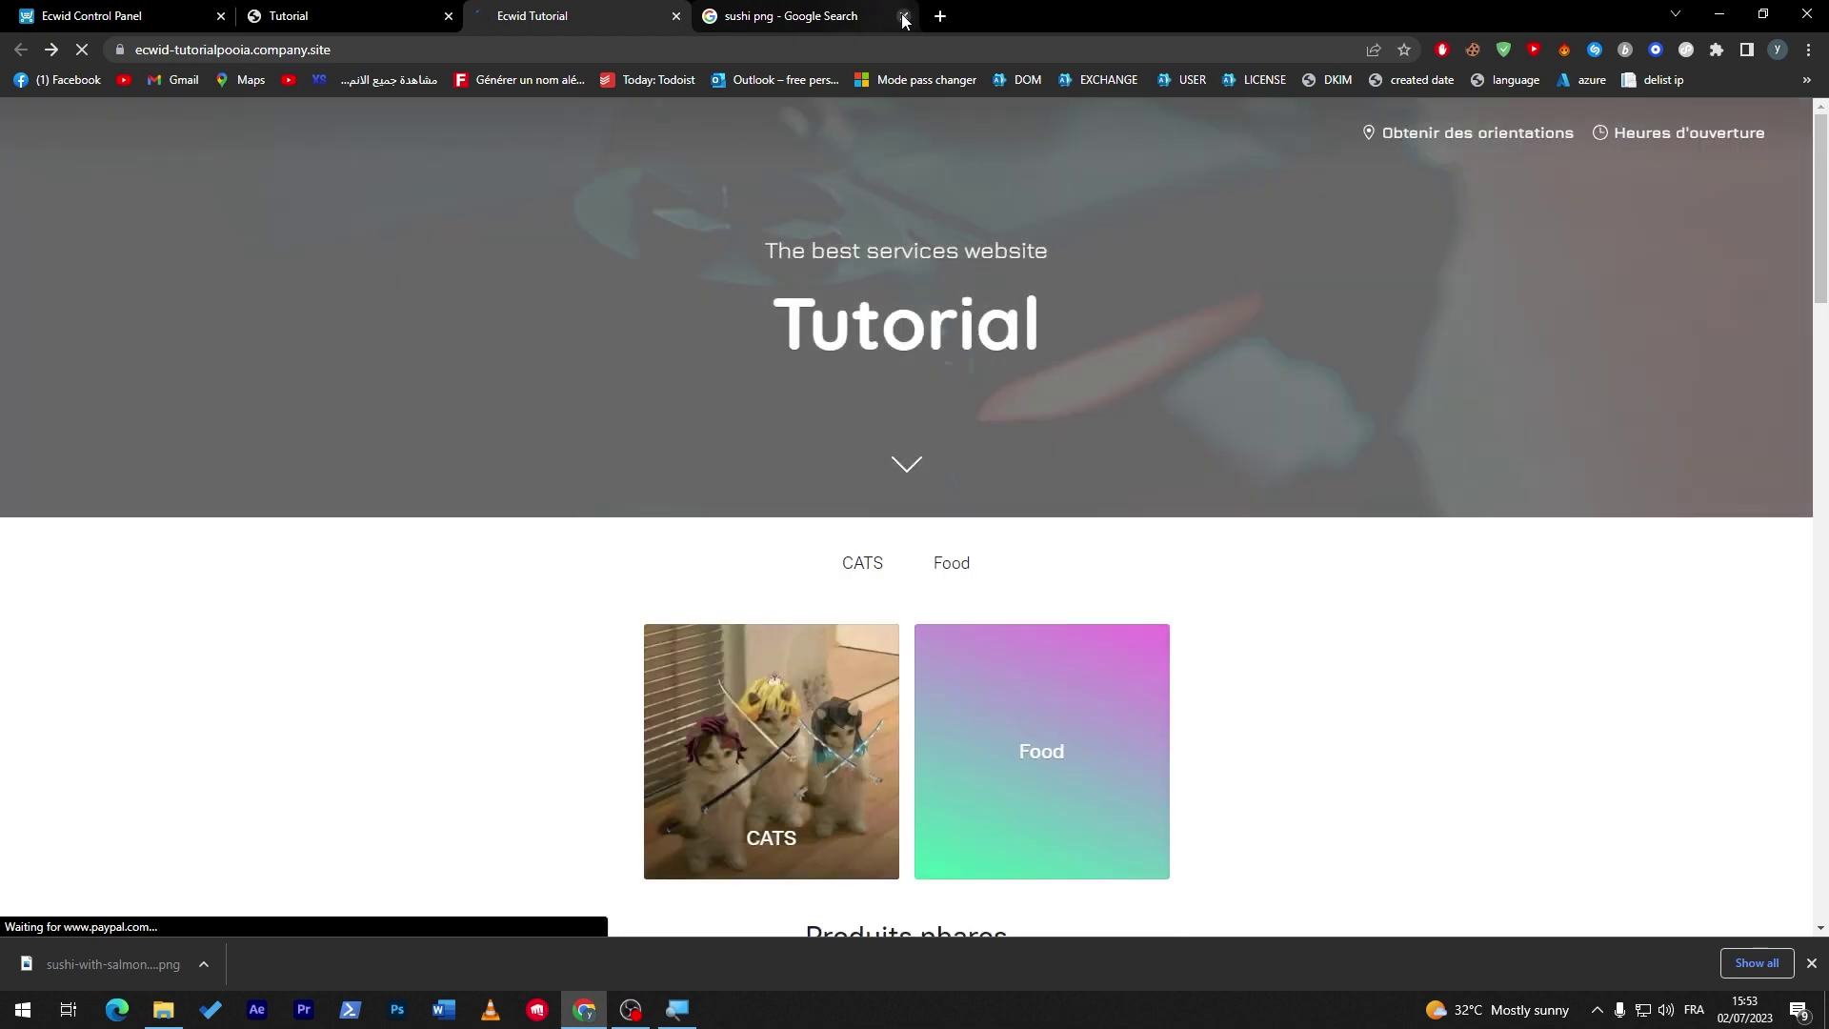
left_click(904, 17)
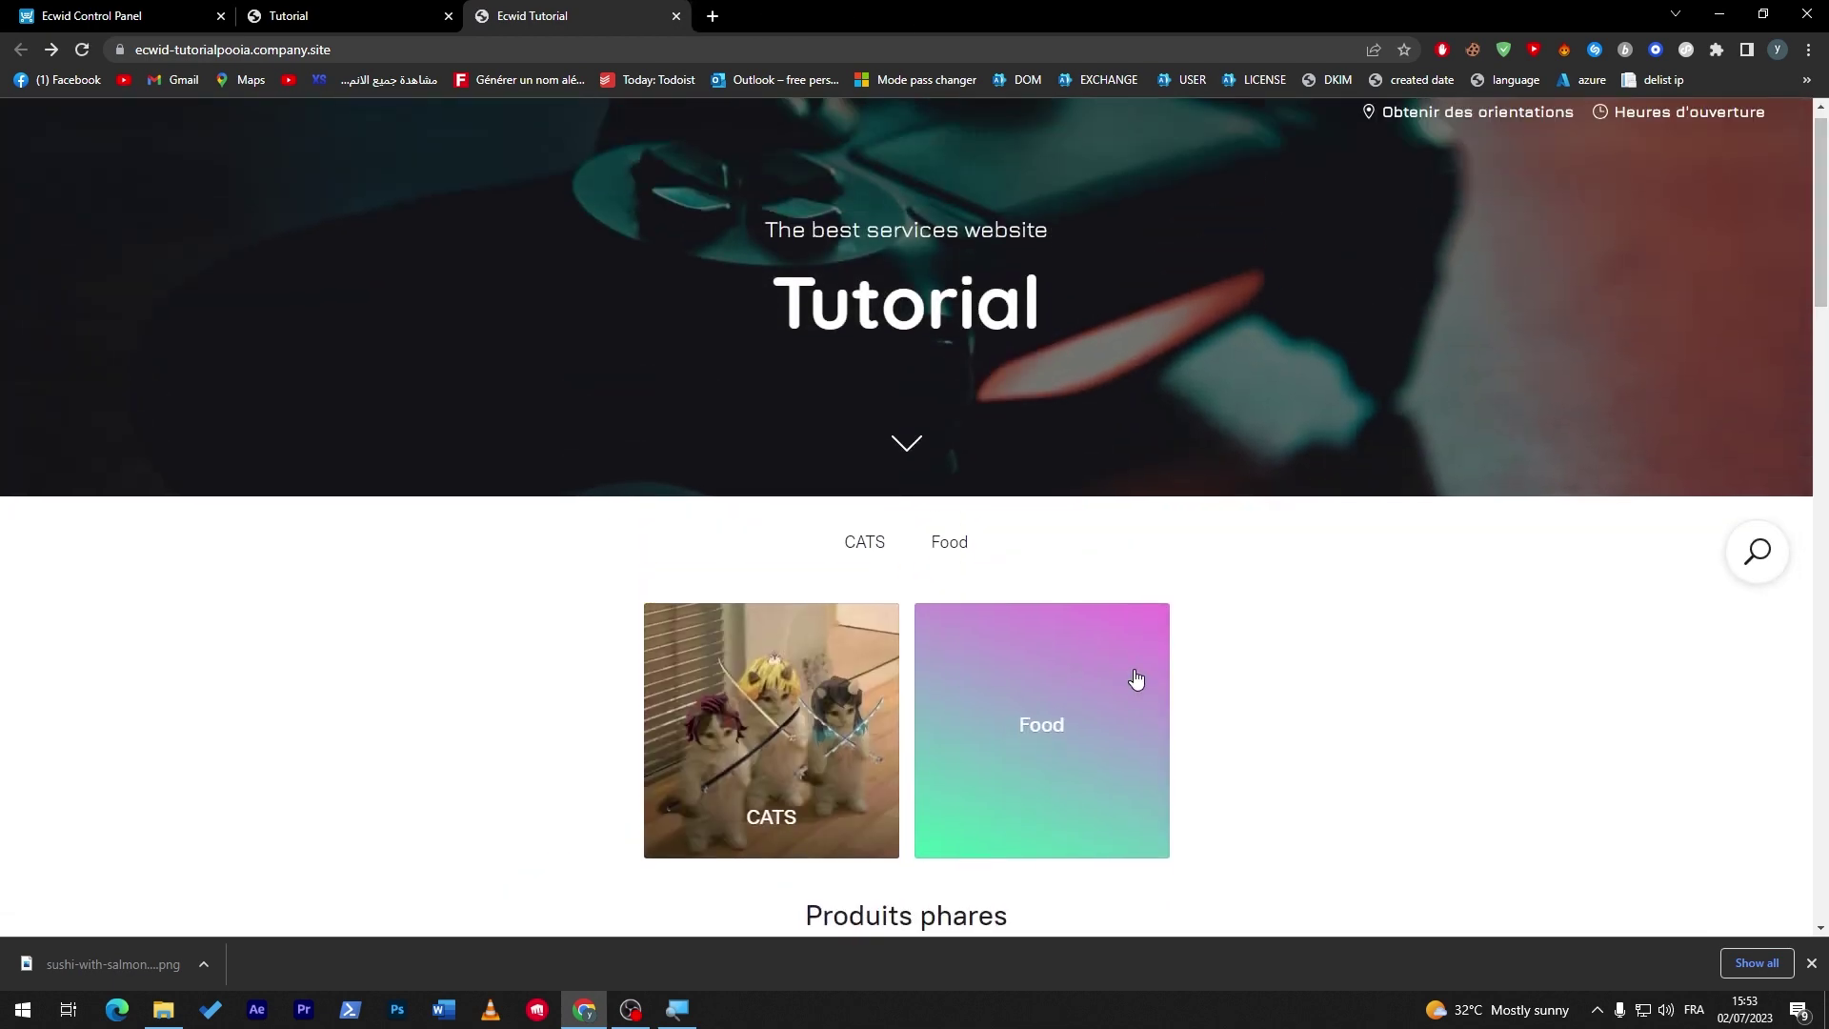
Step: Open the Food category and its Sushi product page with salmon image and $0.00 price
scroll(1139, 682, "down", 4)
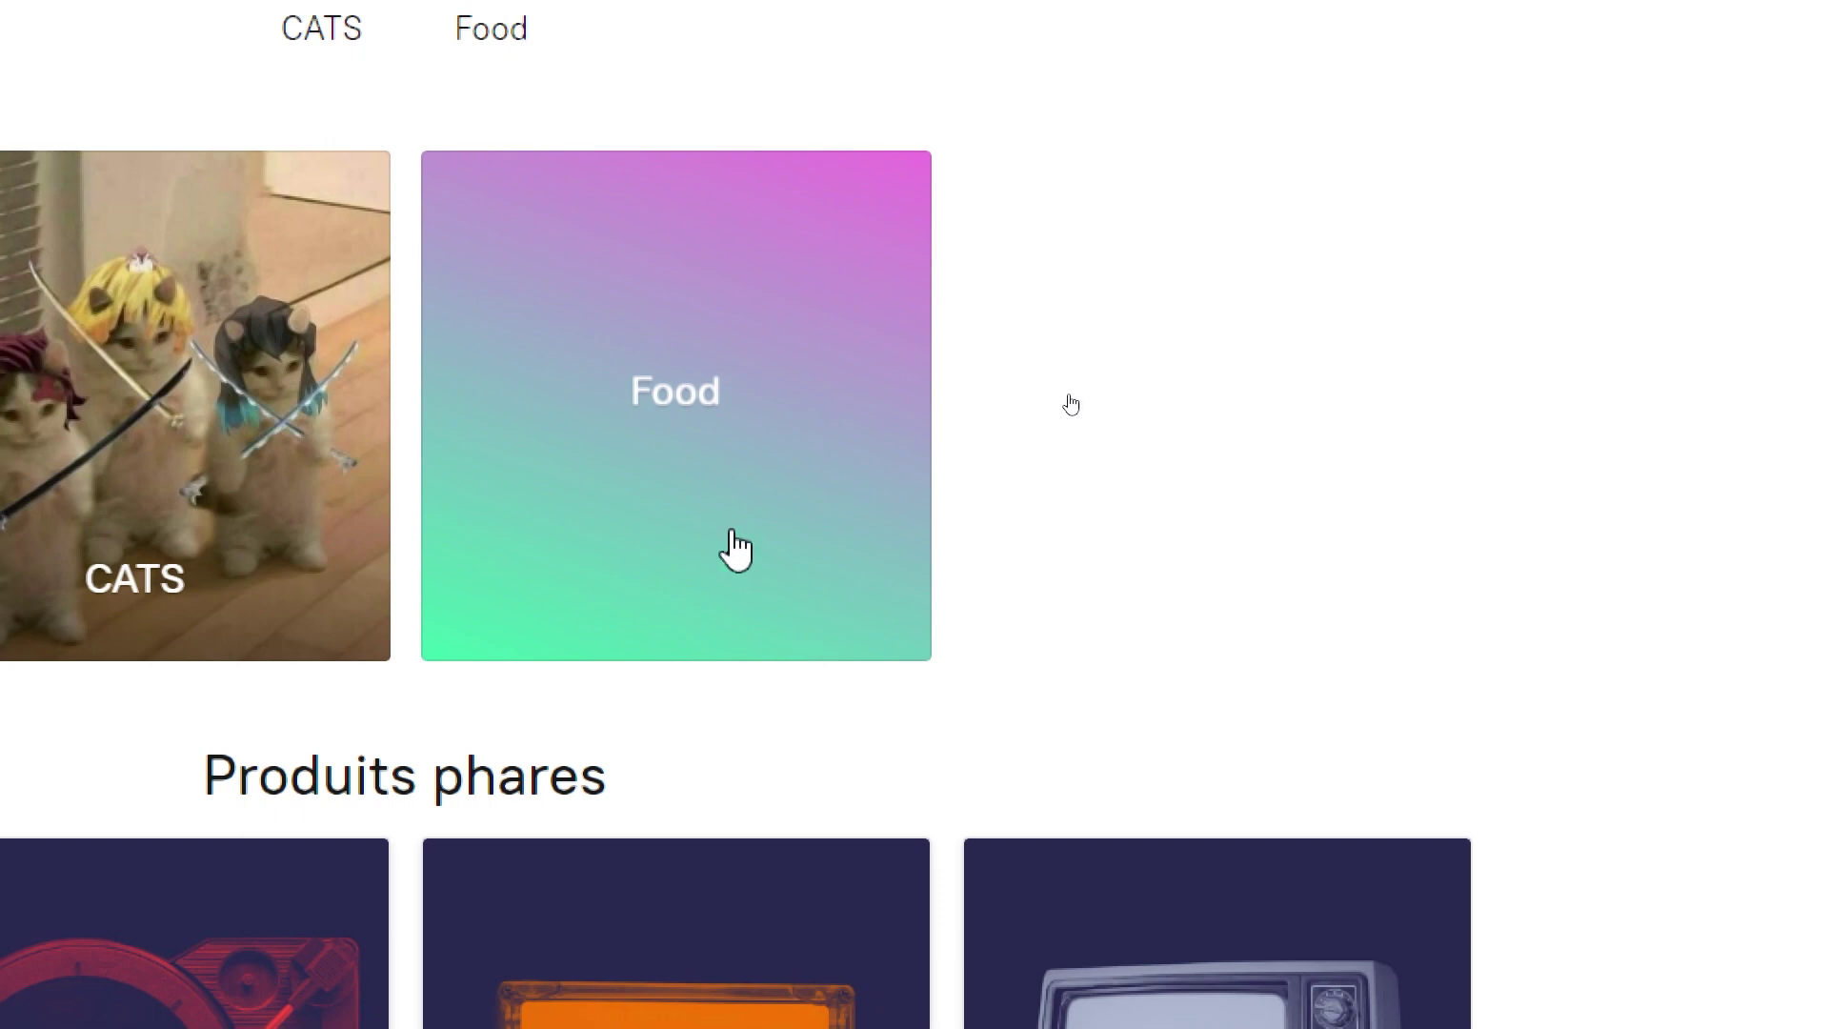
left_click(1068, 392)
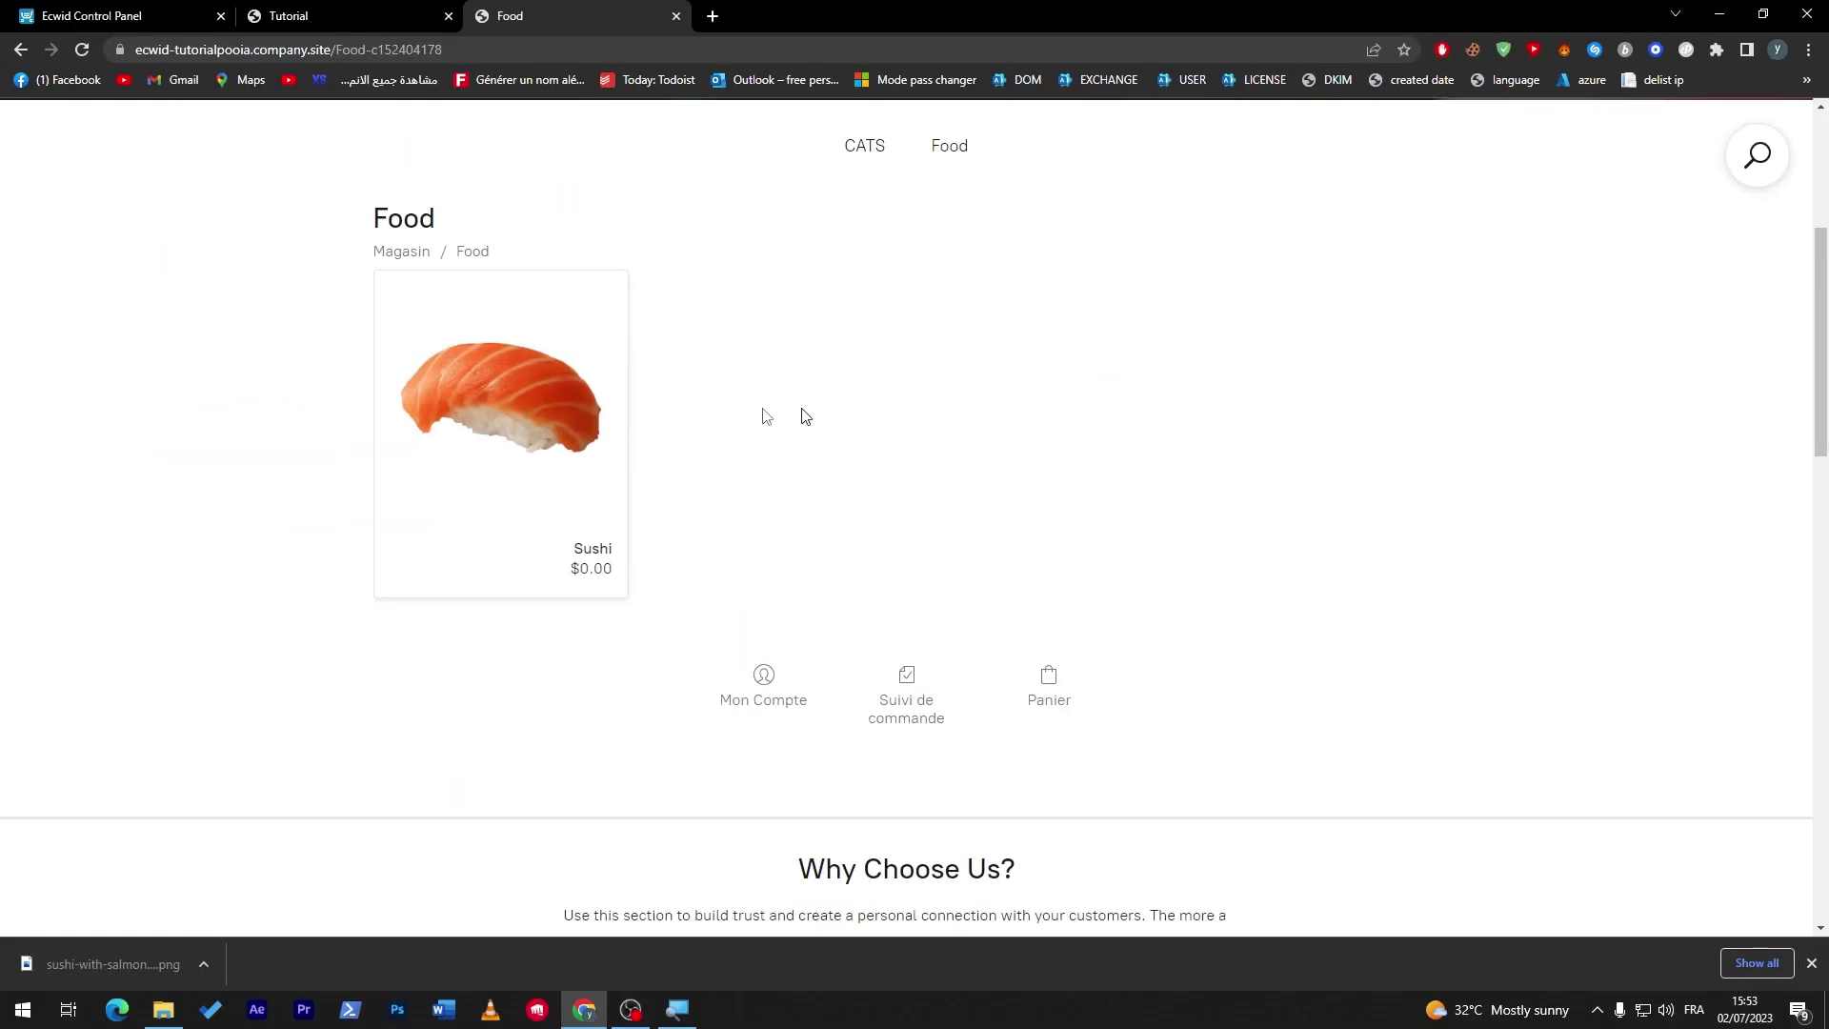
left_click(385, 414)
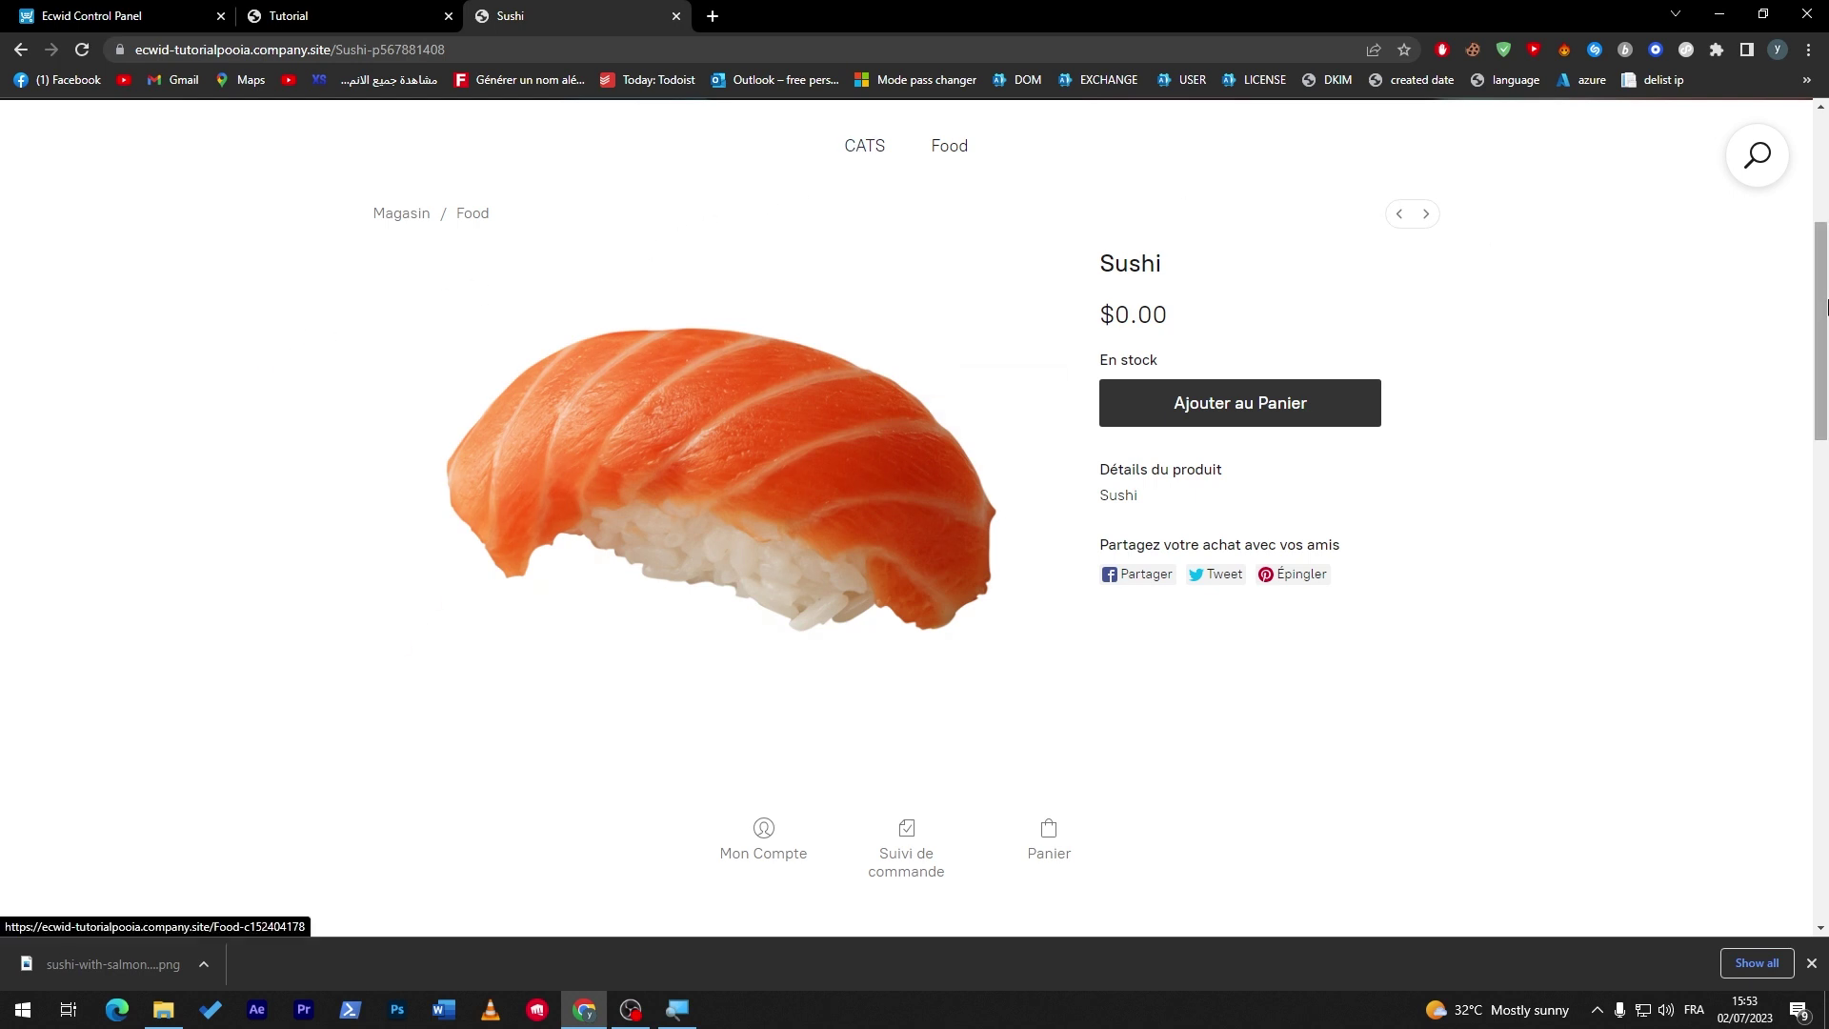
scroll(858, 152, "up", 4)
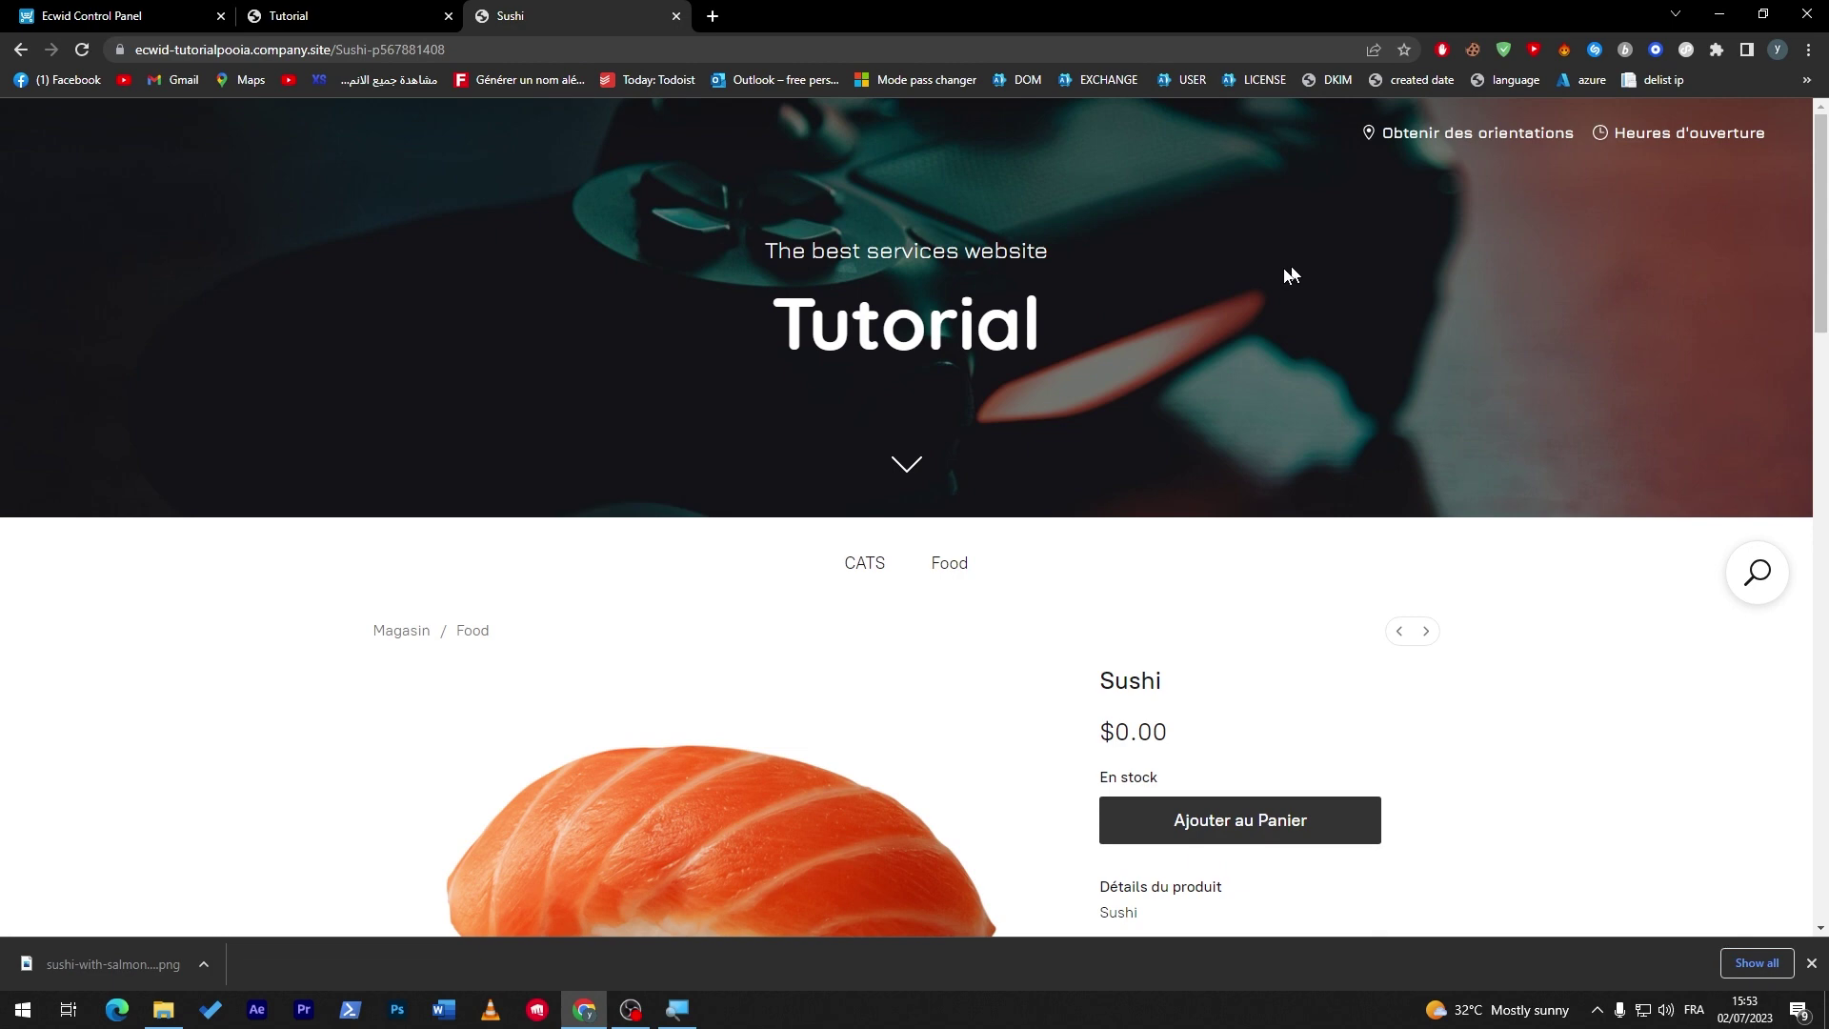